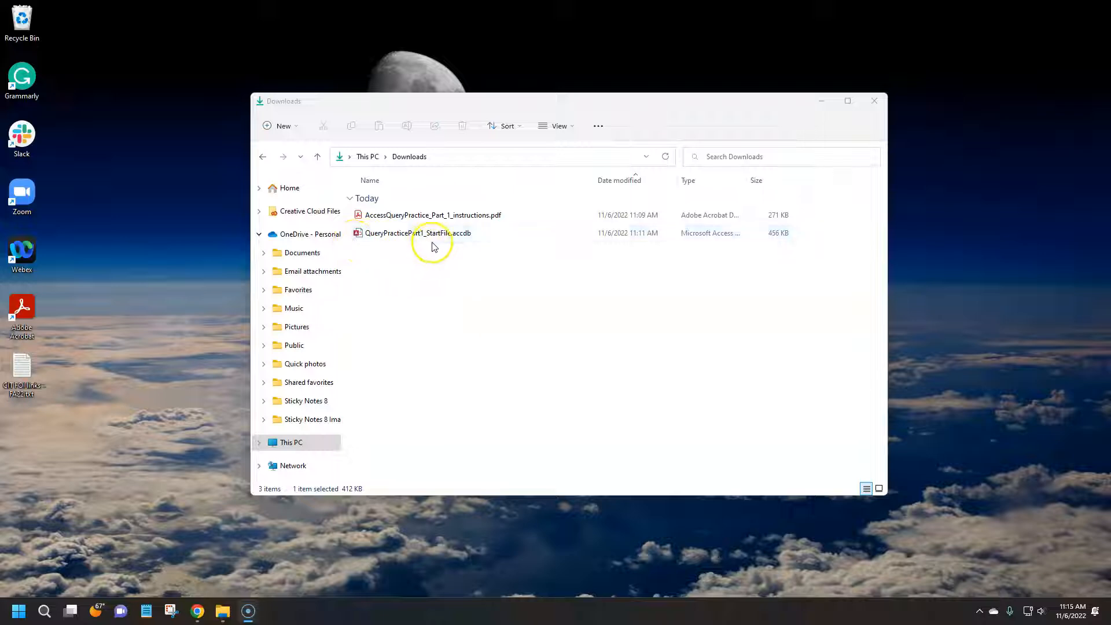
Open AccessQueryPractice_Part_1_instructions.pdf from the Downloads folder in Acrobat.
click(403, 215)
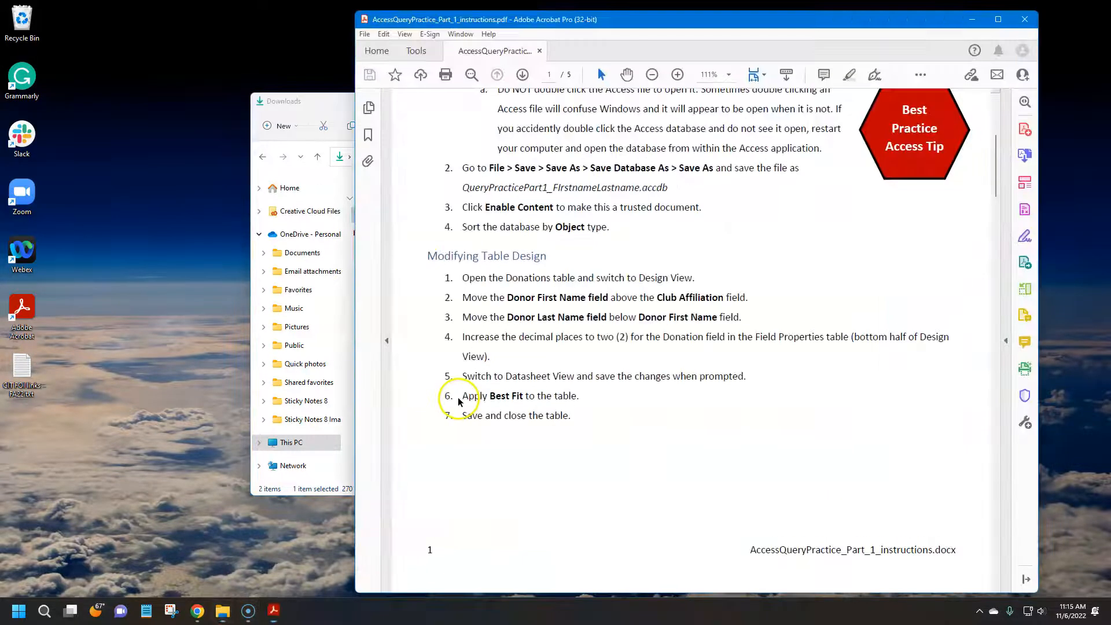
Scroll the instructions to the top and move Acrobat aside to reveal the Downloads folder.
scroll(825, 359, up, 3)
drag(743, 19, 834, 8)
click(404, 106)
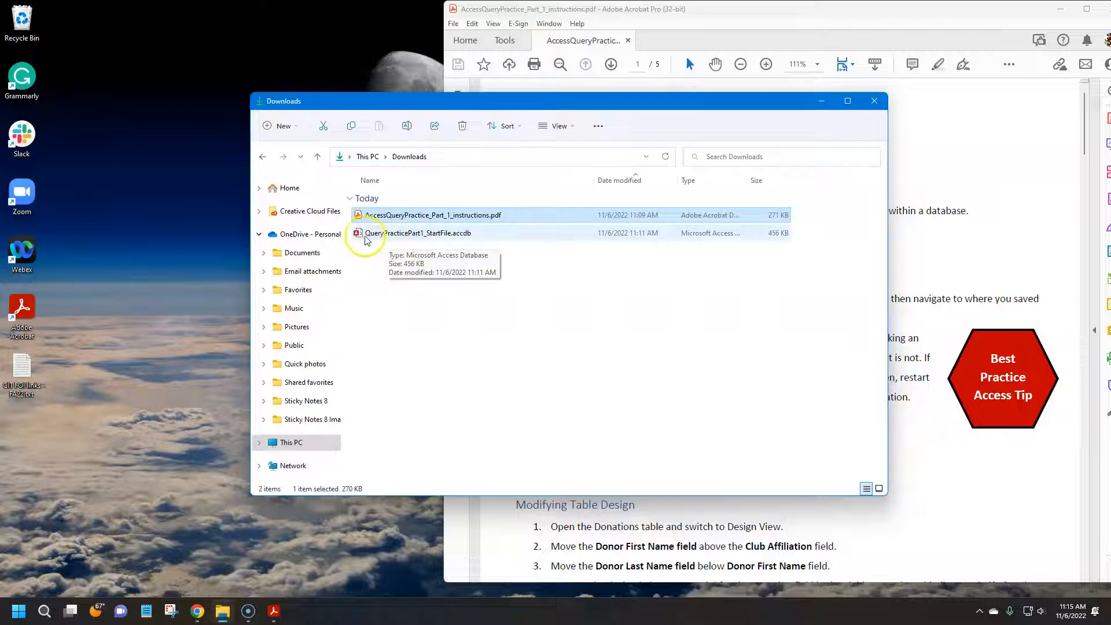
Highlight the PDF's warning about double-clicking Access files, then return to the Downloads folder.
click(917, 248)
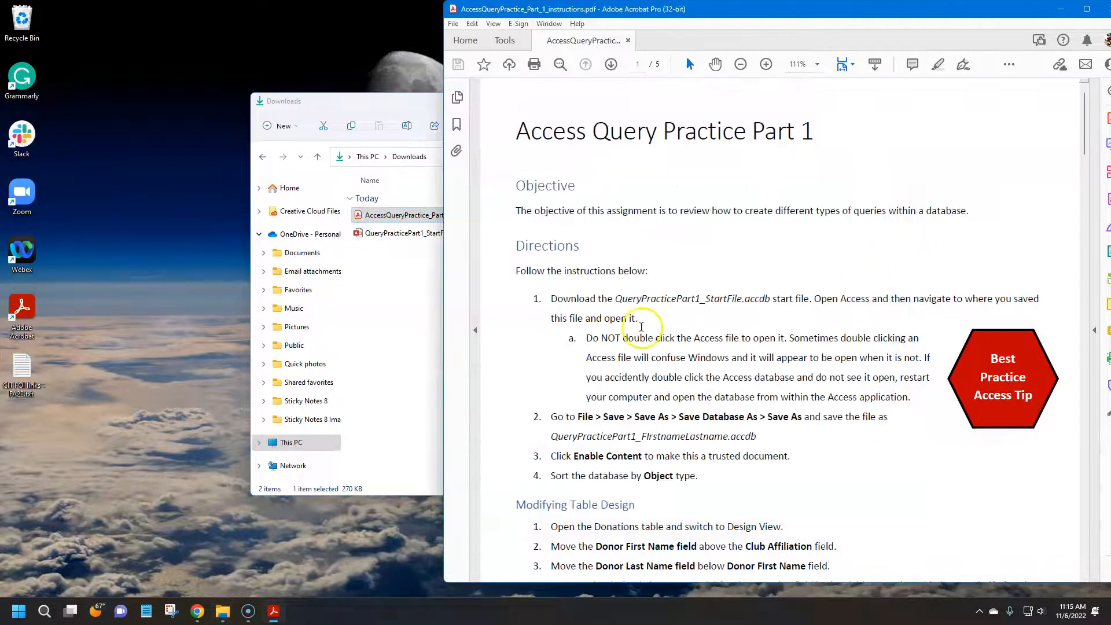
drag(587, 338, 912, 396)
click(711, 361)
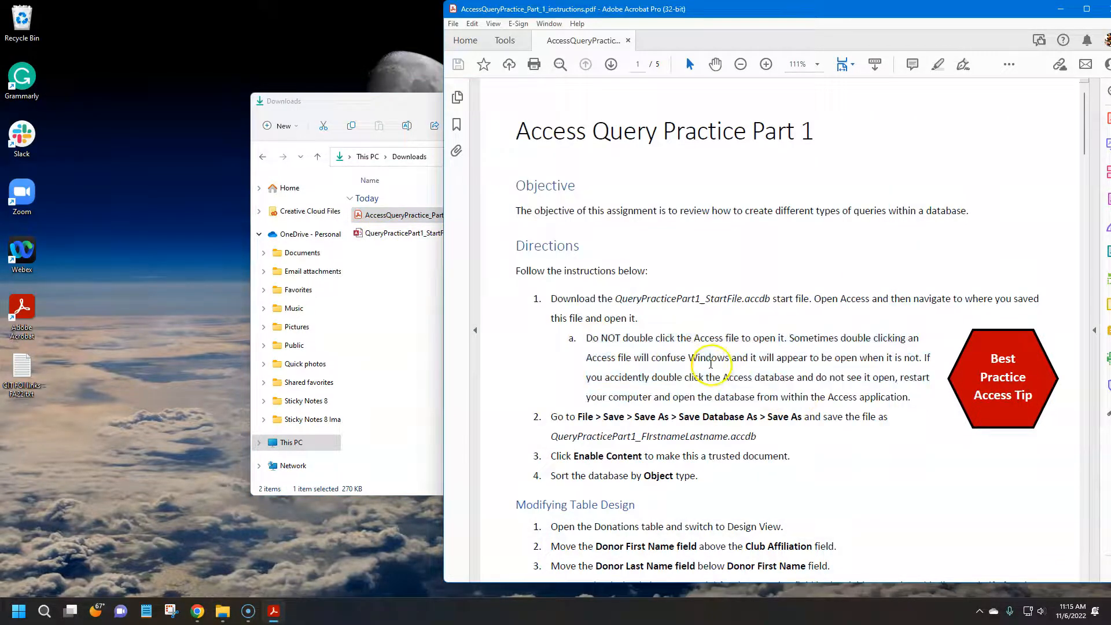
click(395, 103)
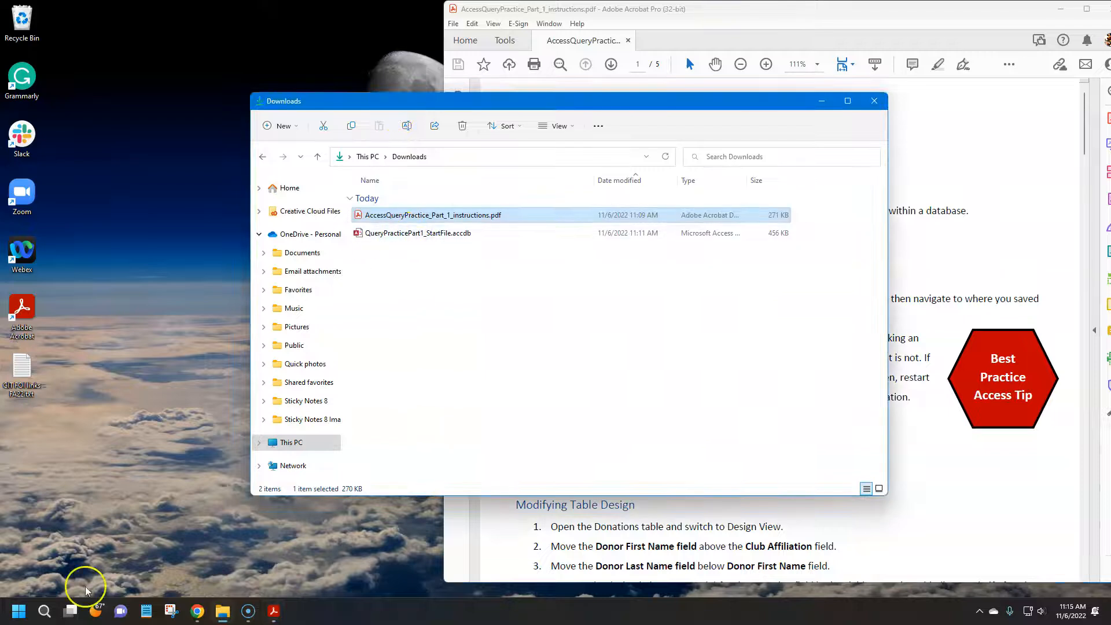
Launch Access and open QueryPracticePart1_StartFile.accdb from Home > Downloads.
click(19, 613)
click(221, 276)
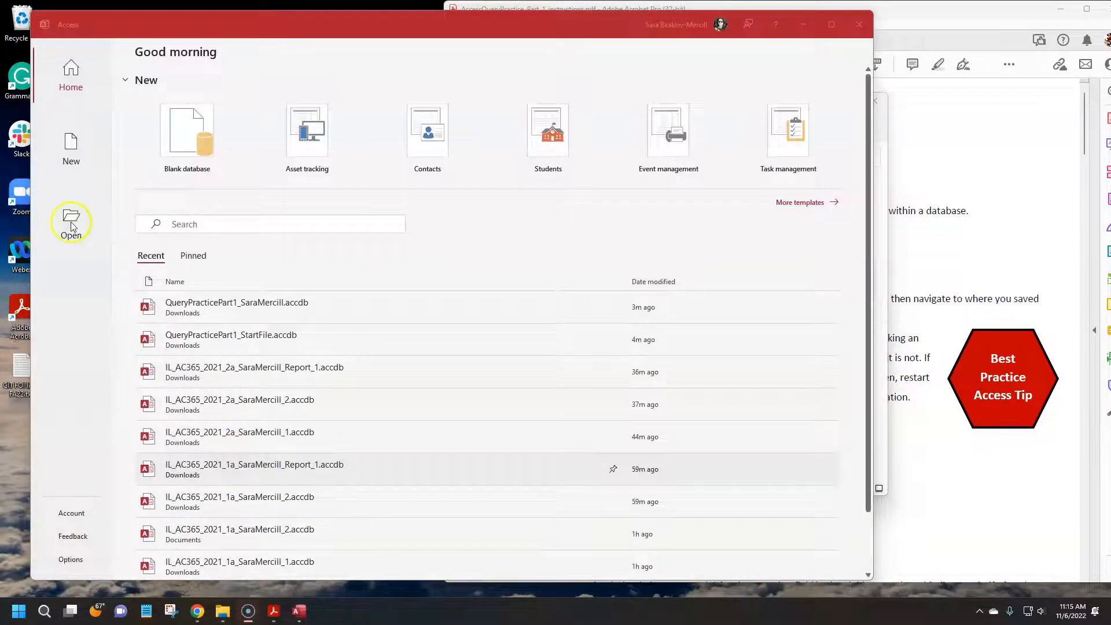
click(72, 228)
click(255, 250)
scroll(75, 162, up, 2)
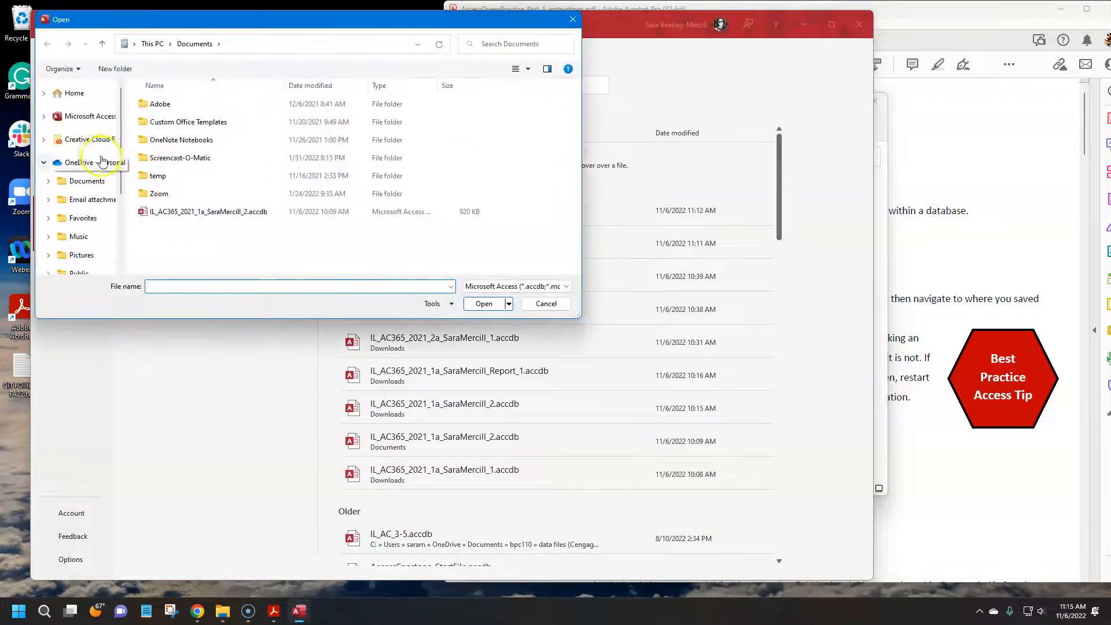
click(74, 94)
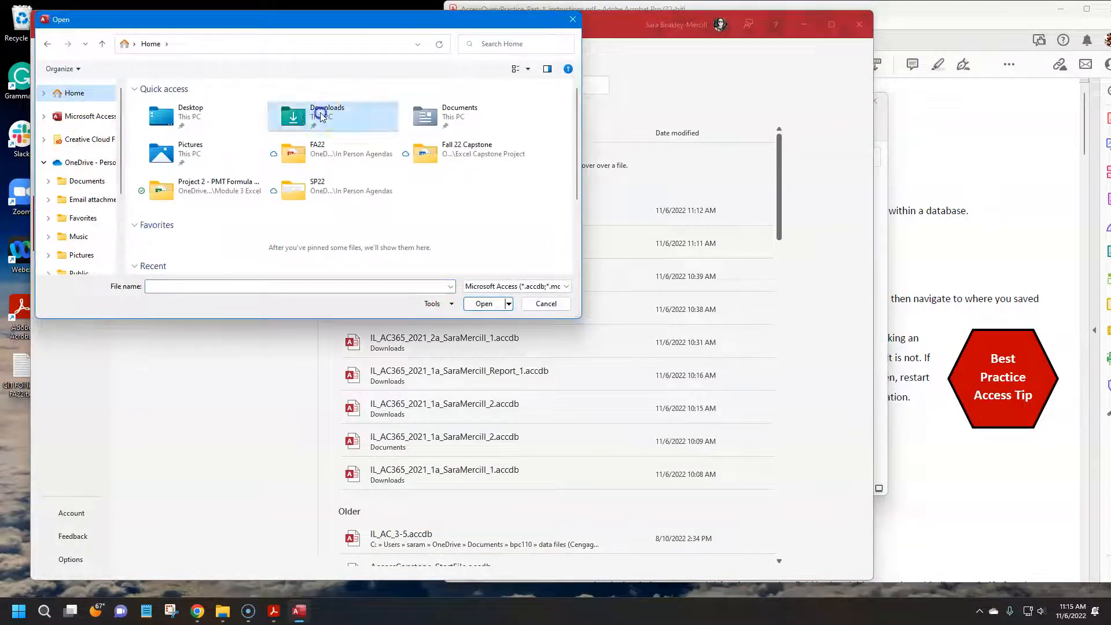
double_click(321, 110)
click(167, 120)
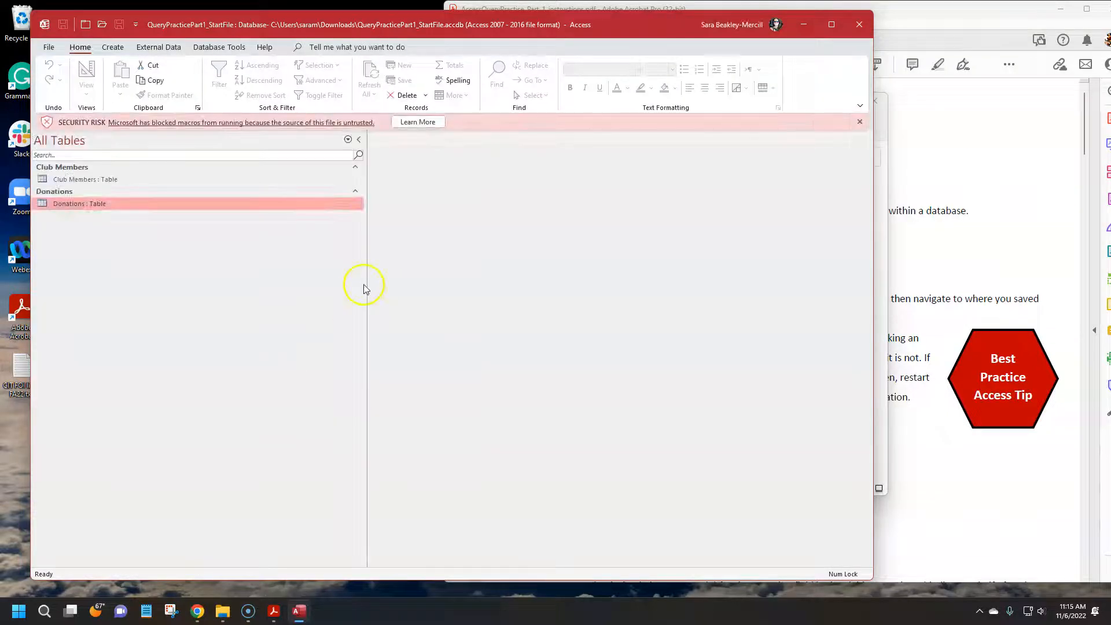
key(alt+Tab)
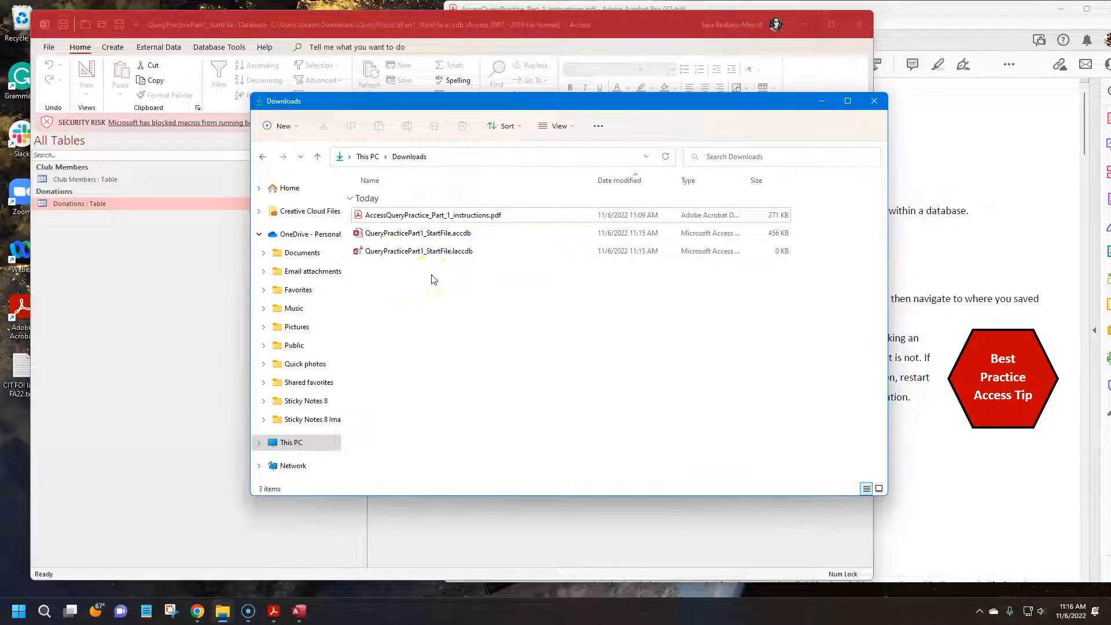
Close the Downloads window, return to Access and show the File page with recent databases.
click(821, 101)
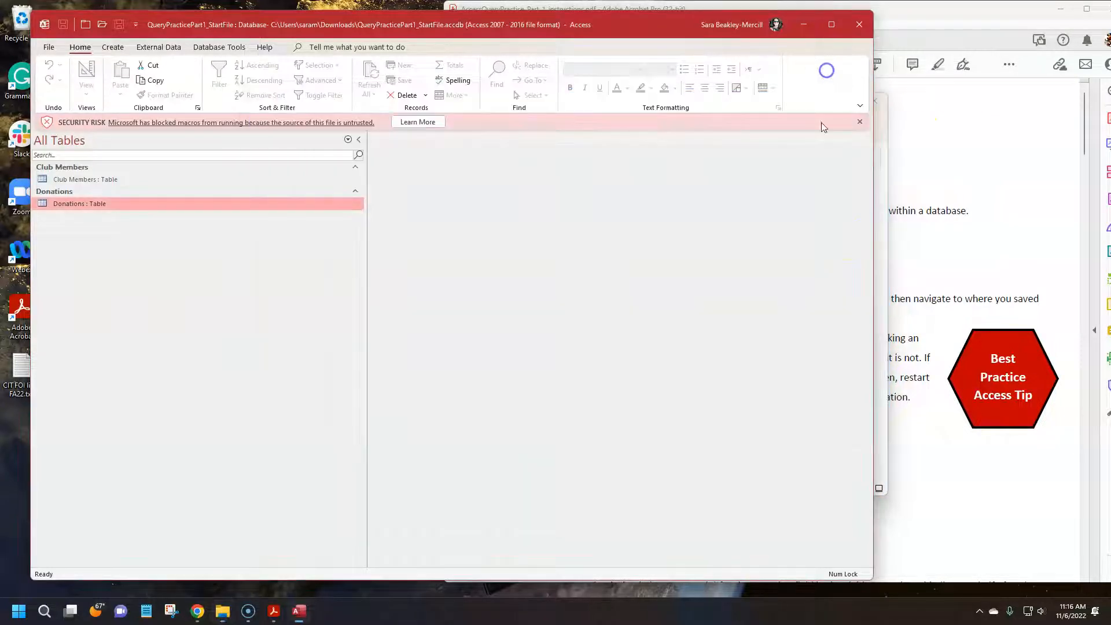
click(971, 213)
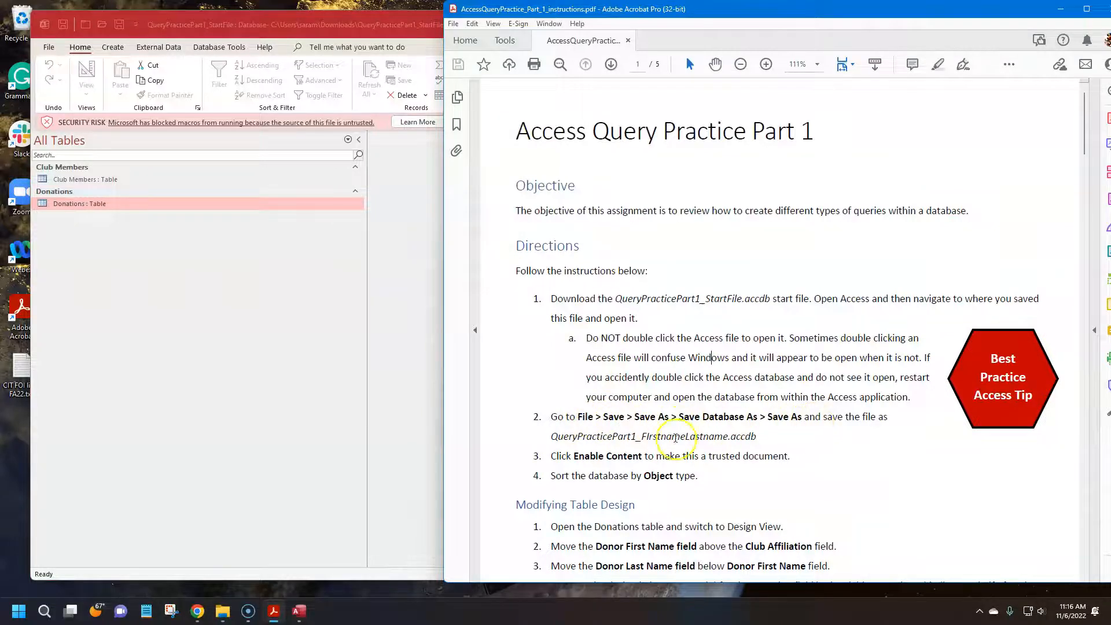
click(305, 287)
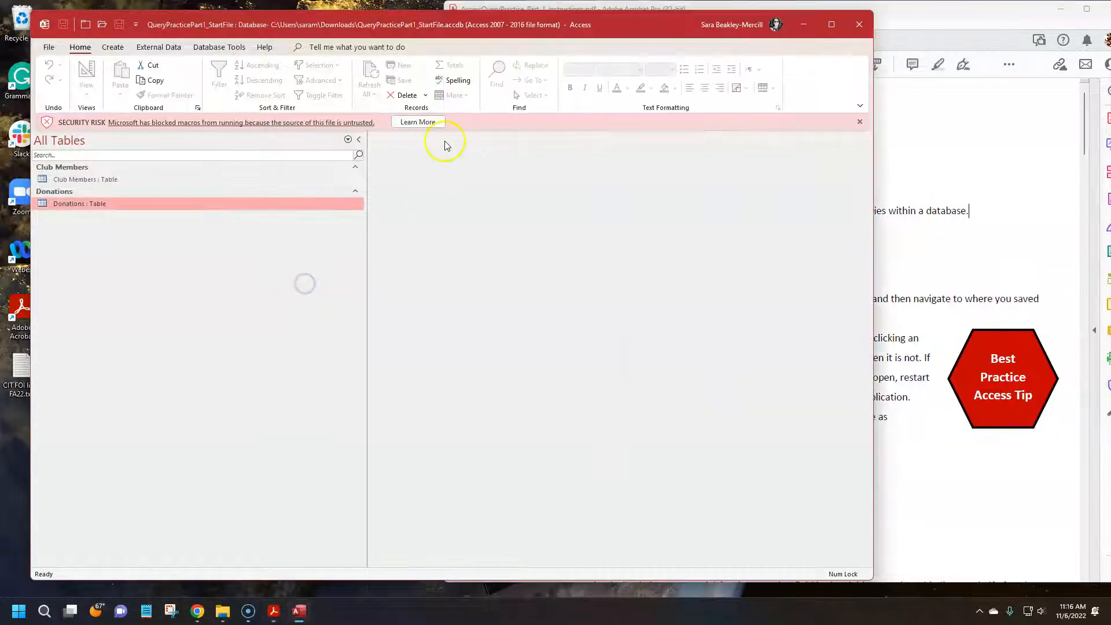
click(49, 47)
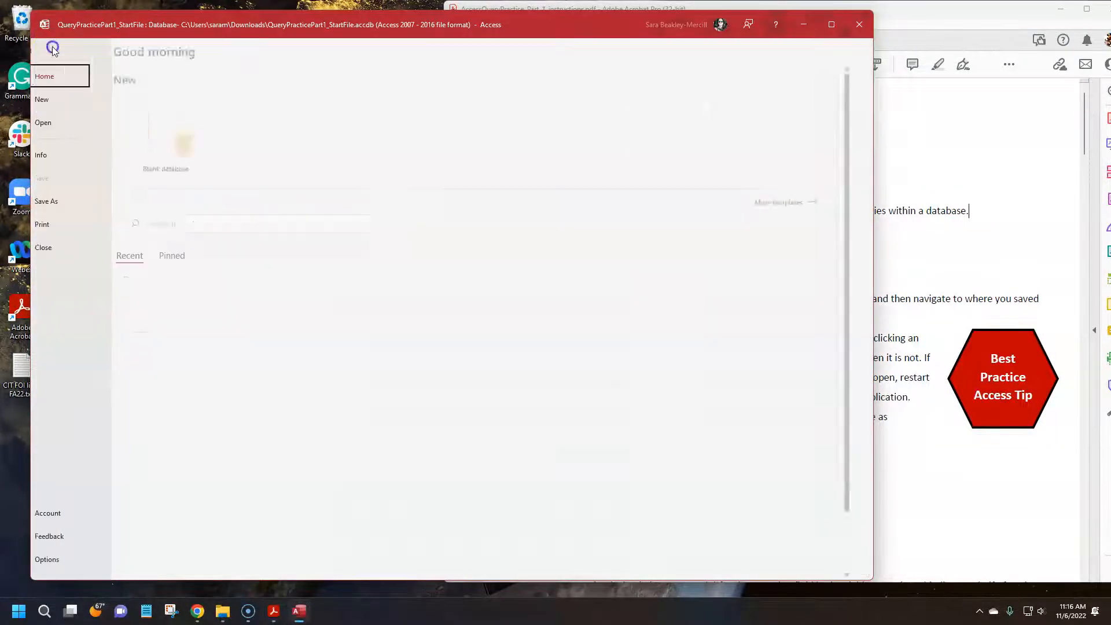
Save a copy of the database in Downloads as QueryPracticePart1_ followed by the student's name.
click(62, 202)
click(359, 267)
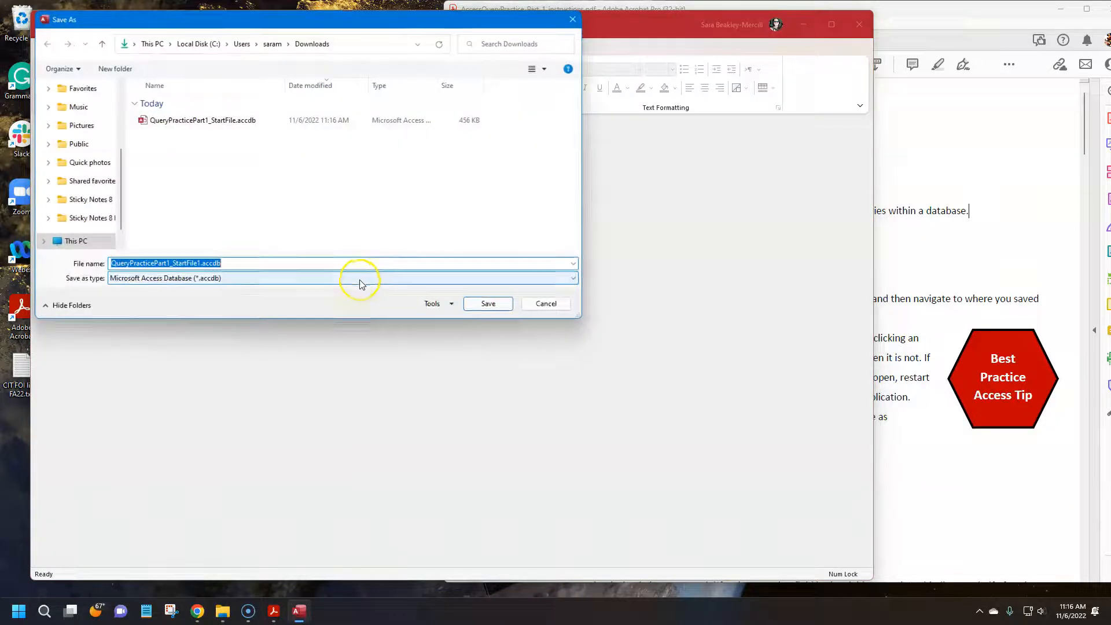
scroll(104, 155, up, 5)
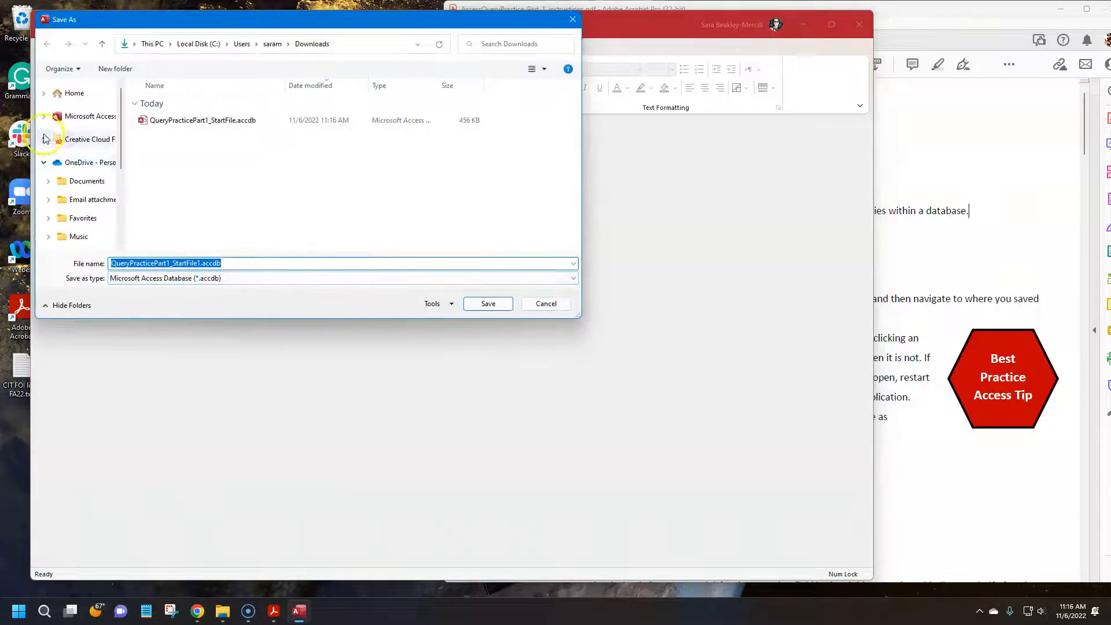
click(75, 94)
double_click(306, 113)
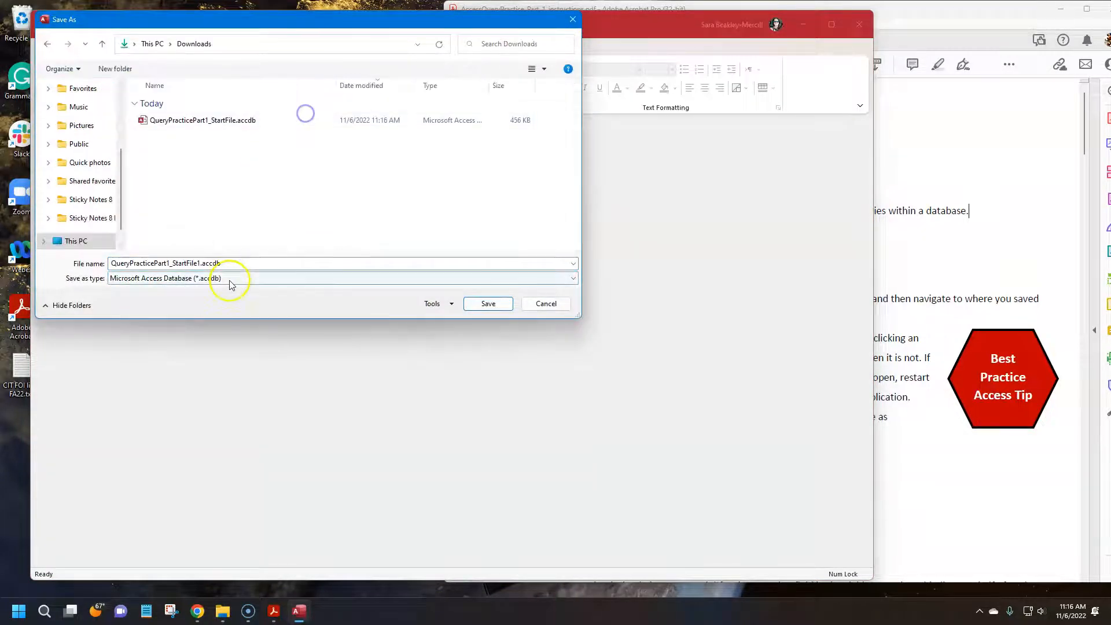
drag(298, 266, 174, 264)
text(SaraMercill)
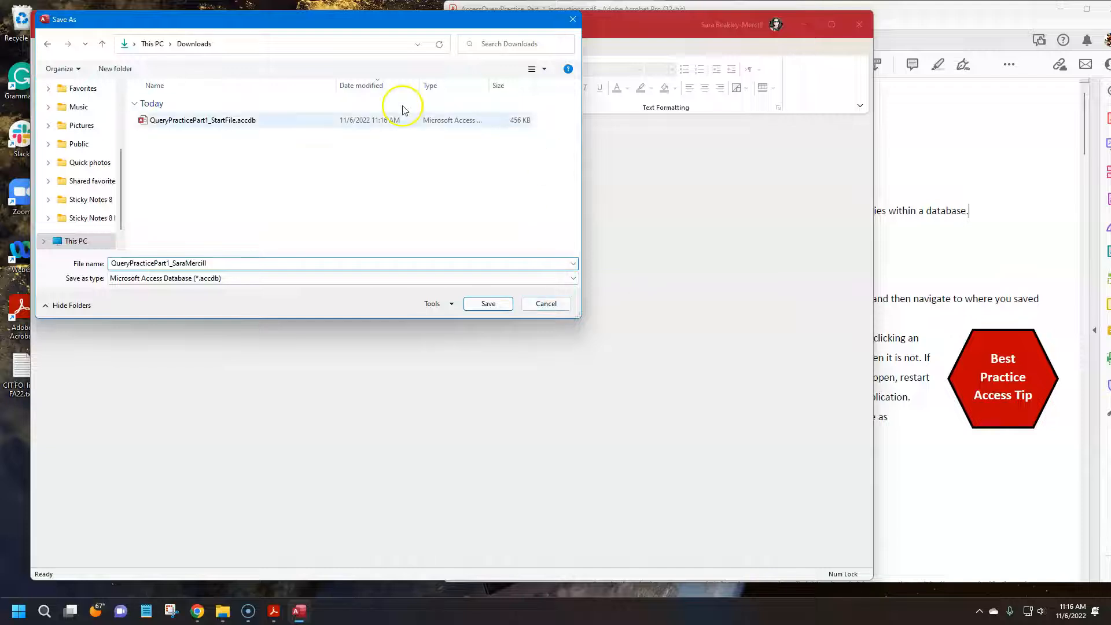
click(493, 305)
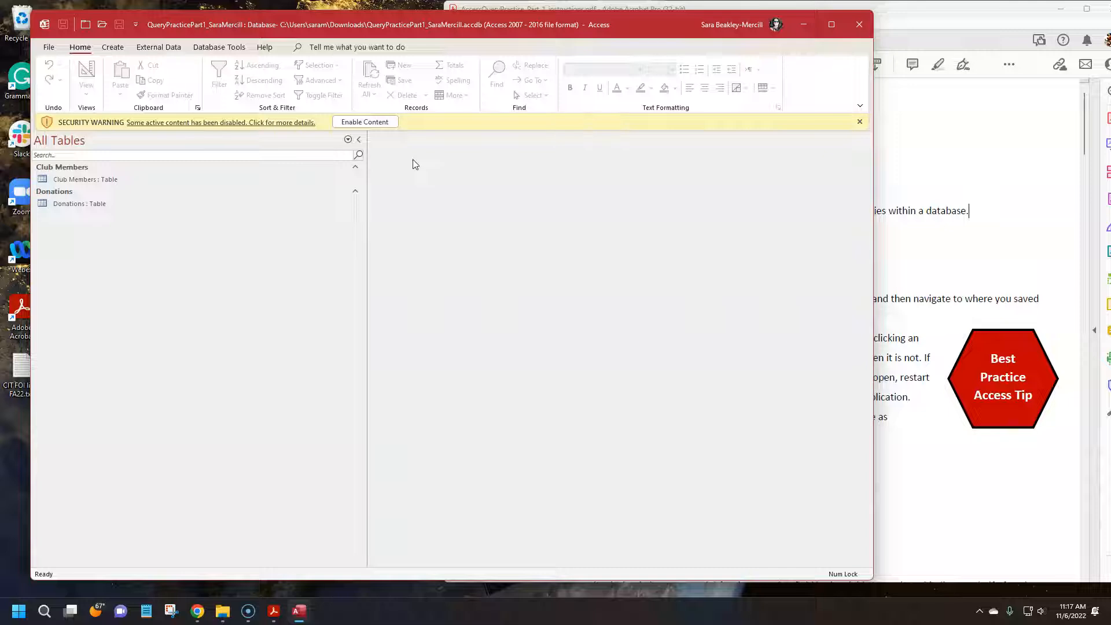
Enable the database content and shift the Access and PDF windows slightly left.
click(371, 125)
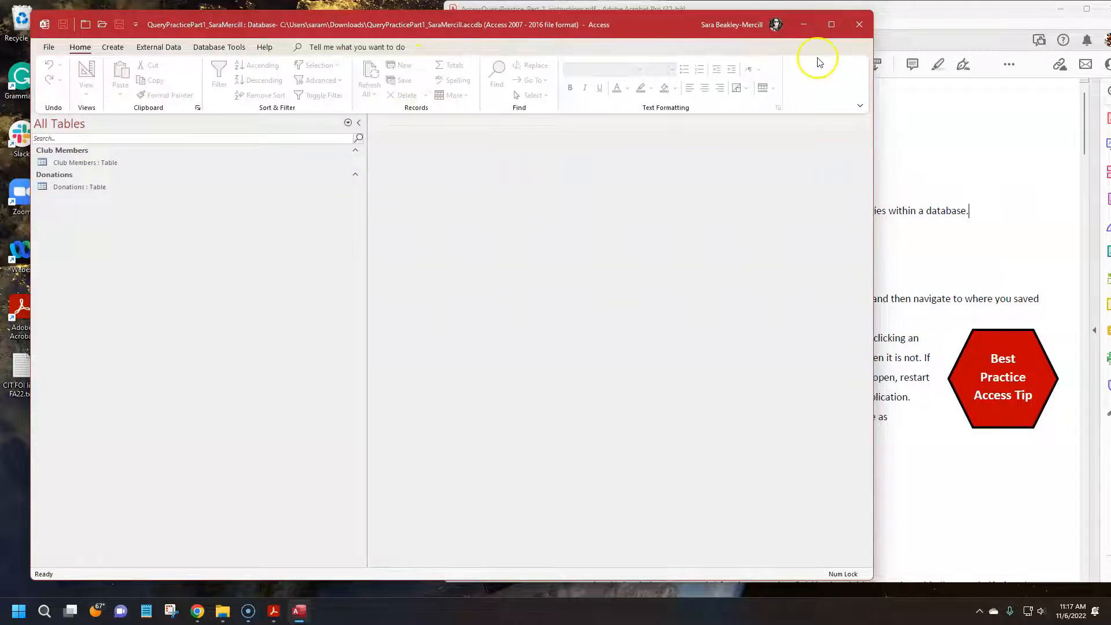
drag(748, 24, 730, 19)
click(974, 159)
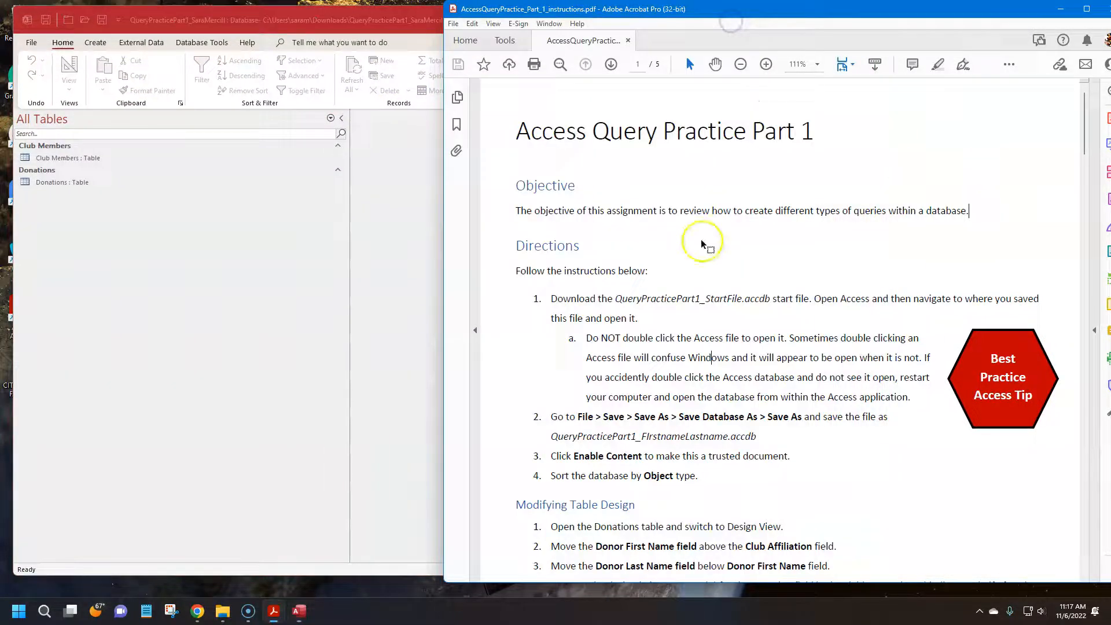
drag(997, 5, 950, 20)
Snap the PDF to the right half and Access to the left, then narrow the navigation pane.
mouse_move(1044, 29)
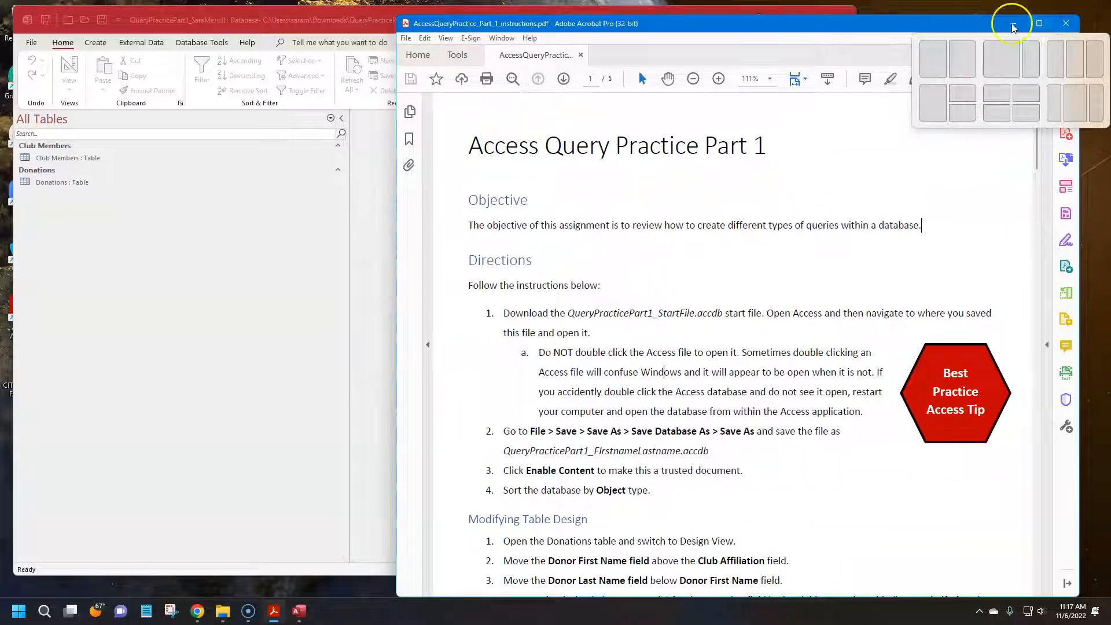
click(964, 67)
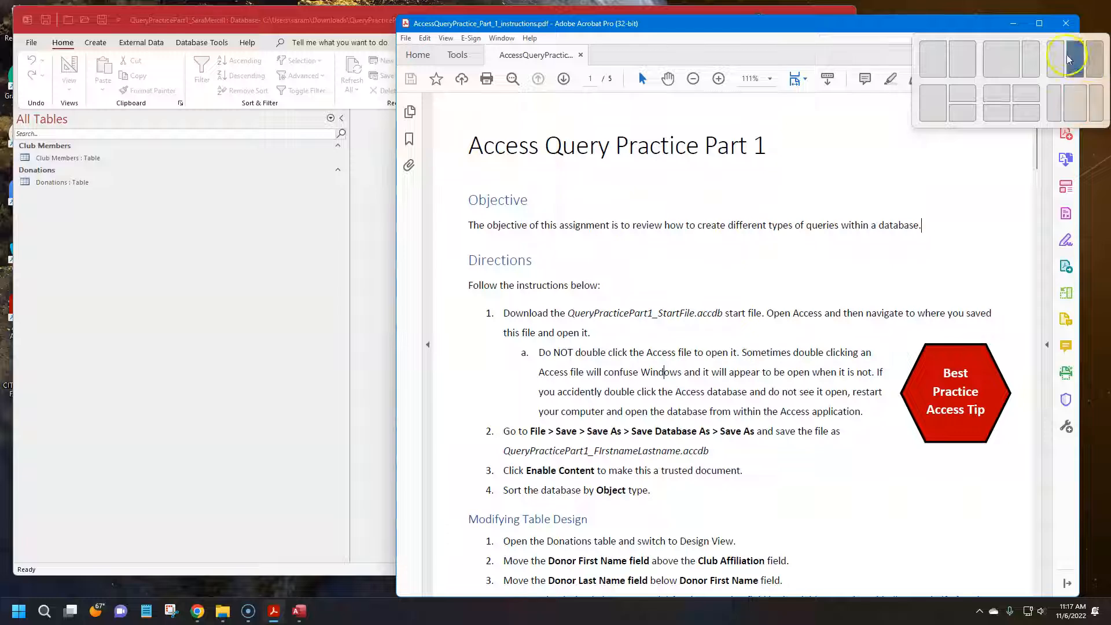
click(971, 66)
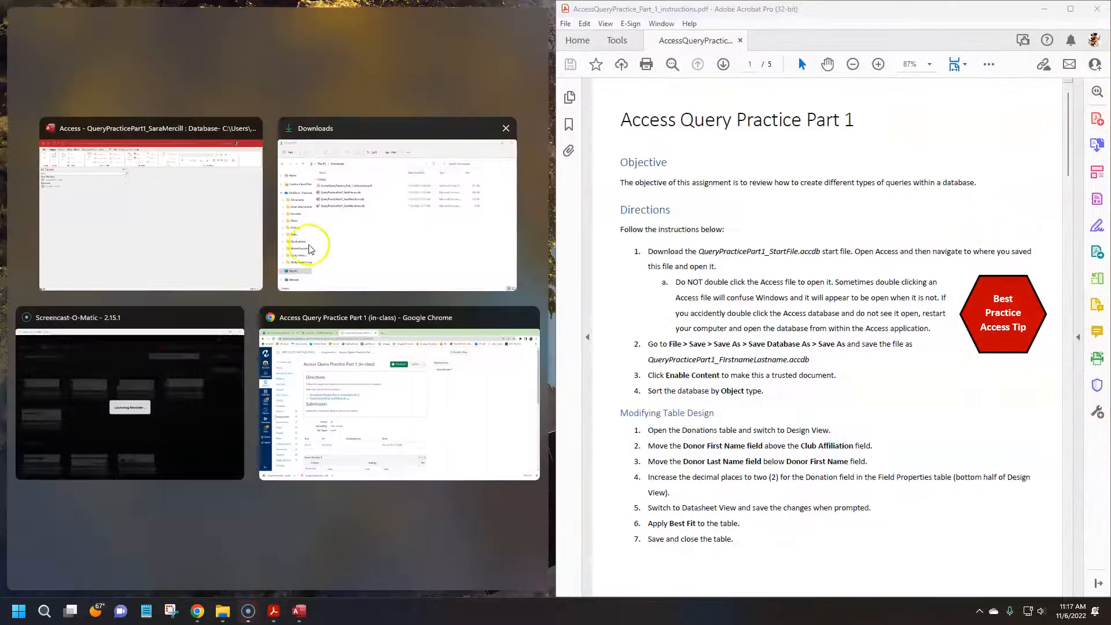
click(166, 174)
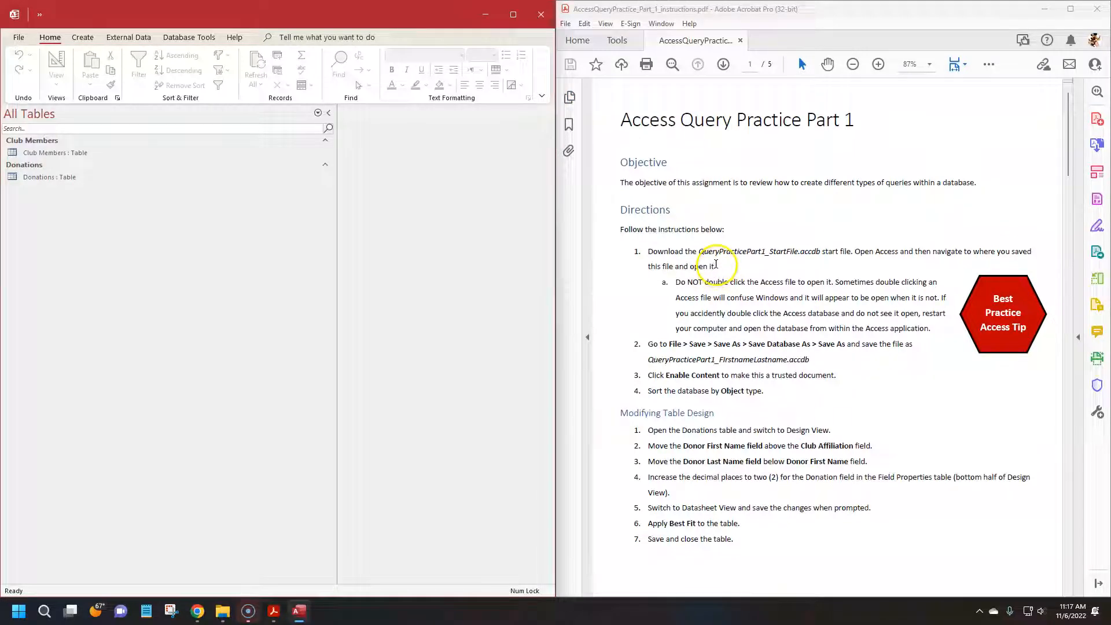
drag(554, 259, 621, 261)
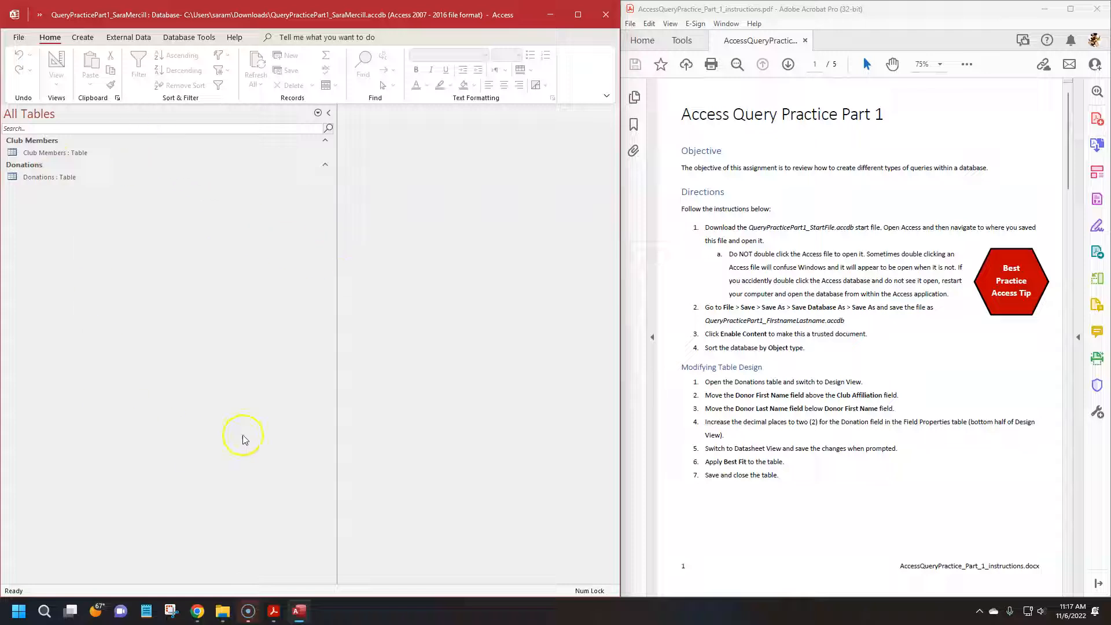
drag(306, 351, 76, 324)
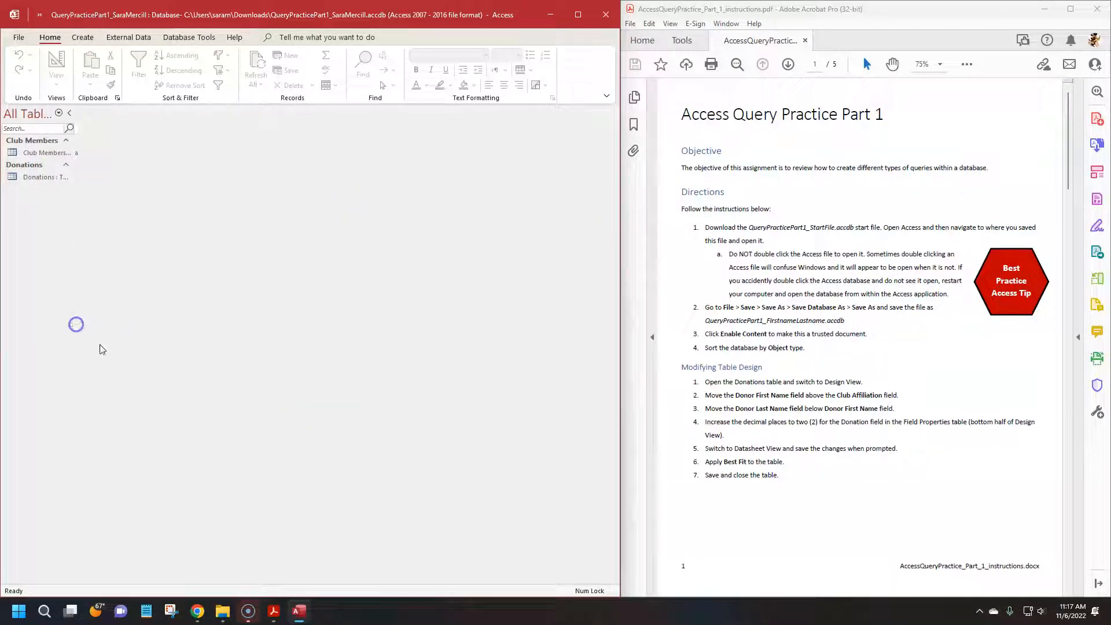
Widen the navigation pane again and highlight the instruction about sorting by Object type.
click(69, 178)
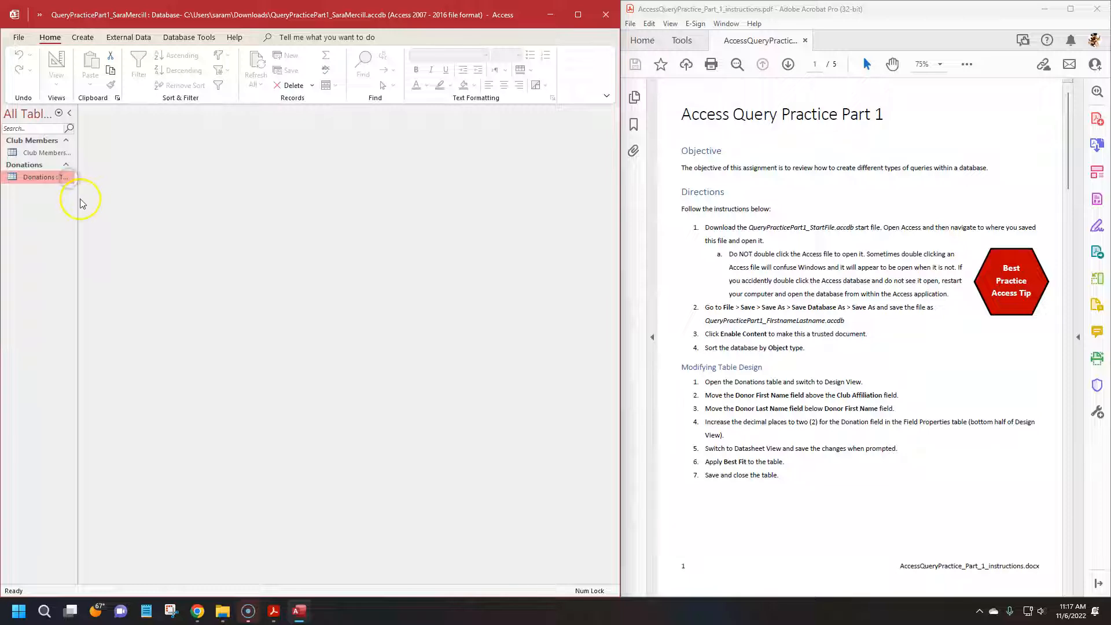
drag(77, 199, 103, 199)
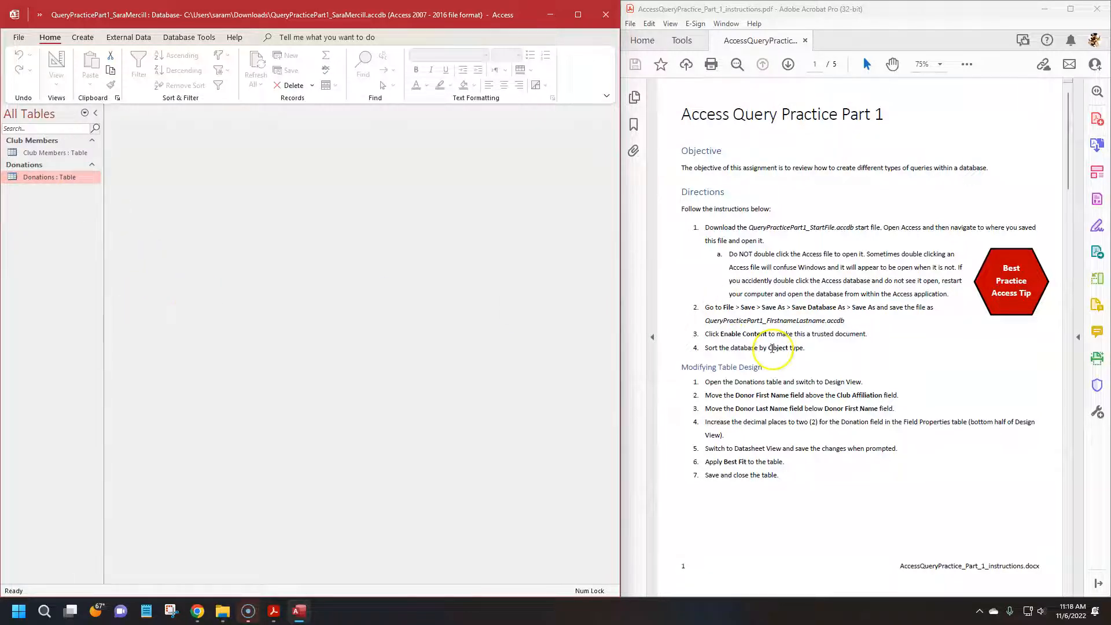
click(816, 350)
drag(811, 335, 815, 349)
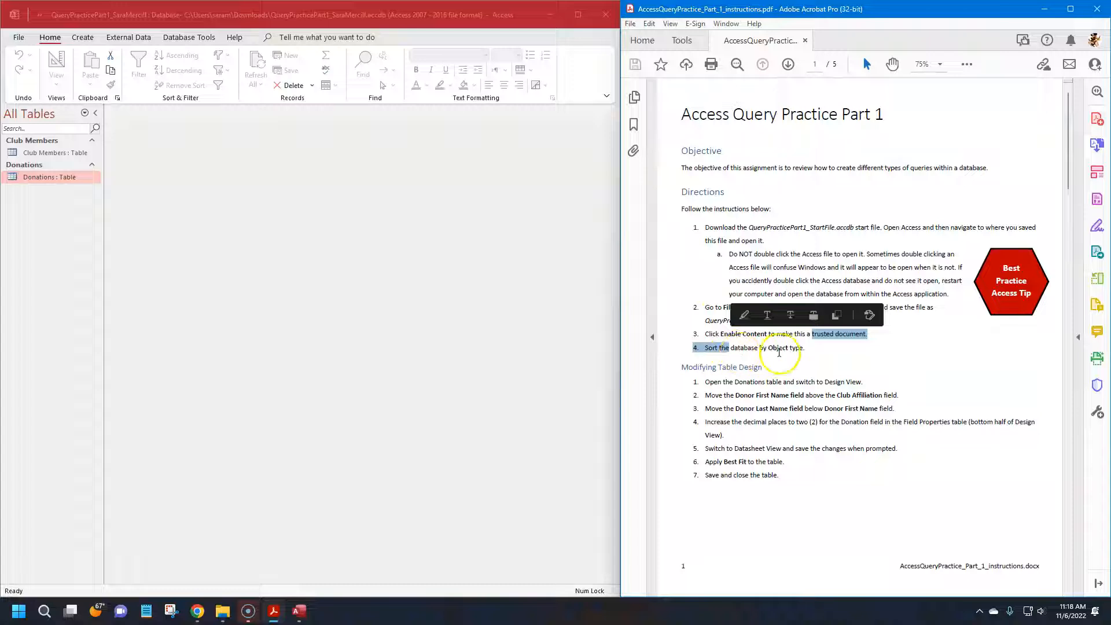
click(787, 347)
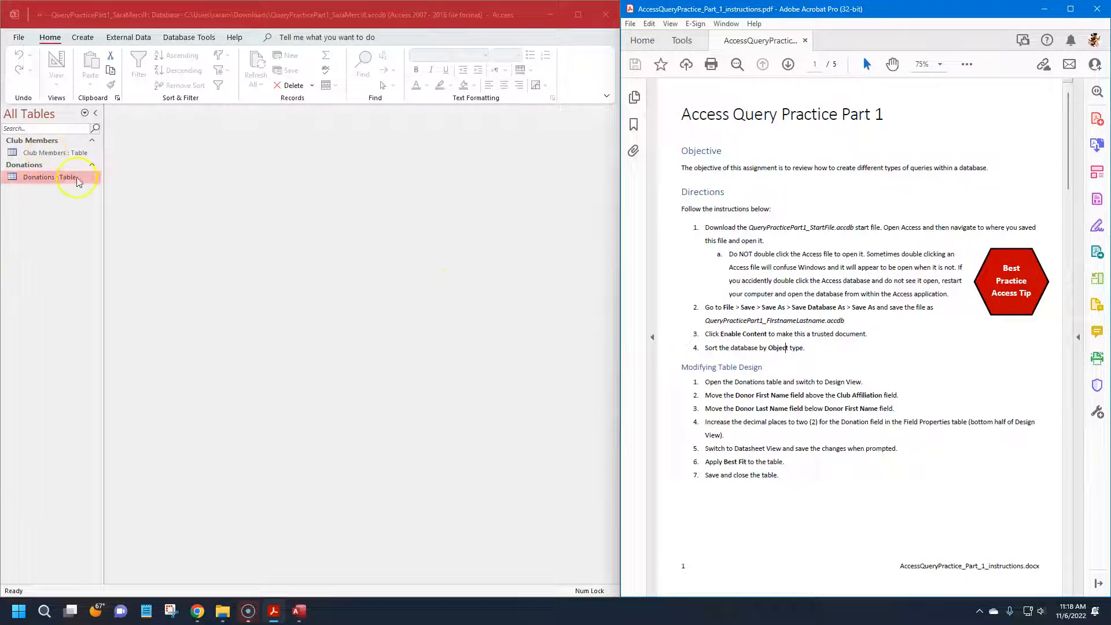
Group the navigation pane by Object Type, listing Club Members and Donations under Tables.
click(85, 113)
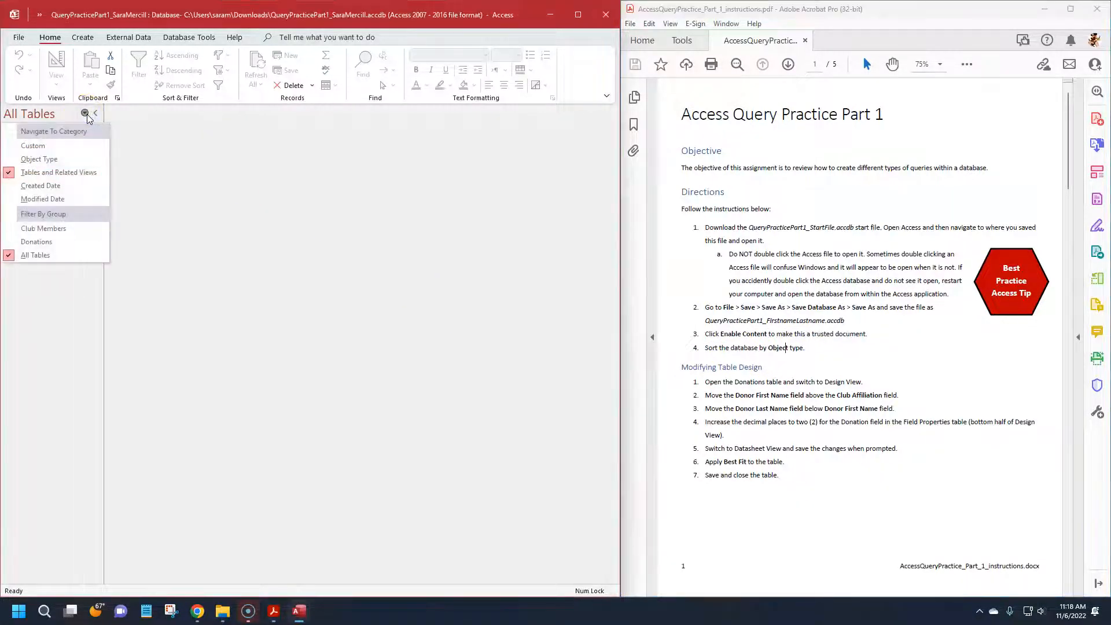
click(59, 164)
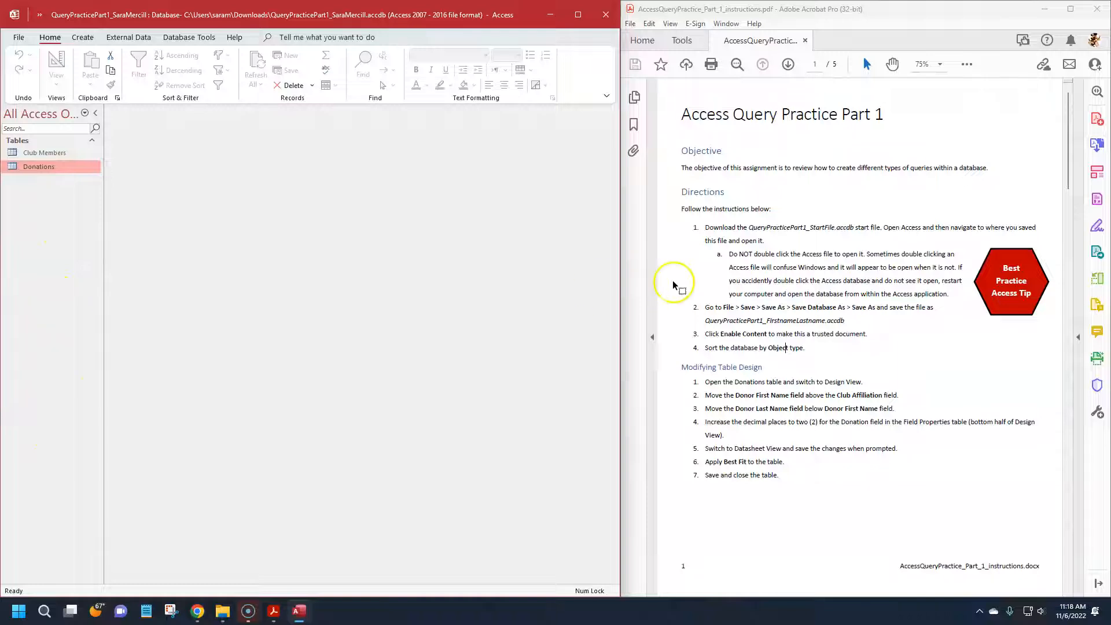
scroll(778, 315, down, 4)
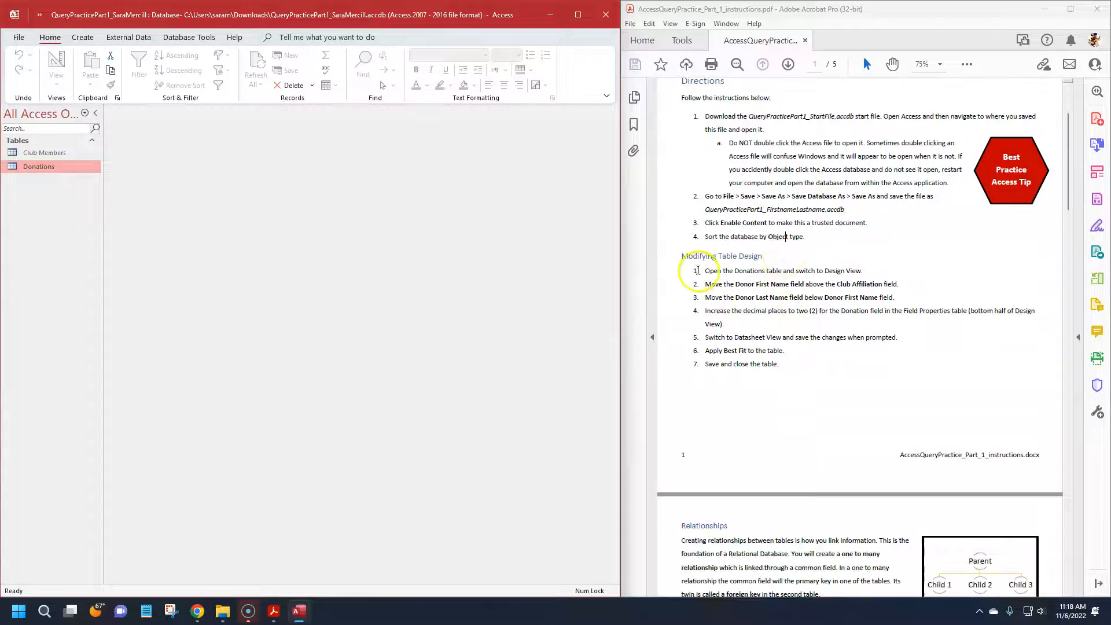
scroll(712, 269, down, 2)
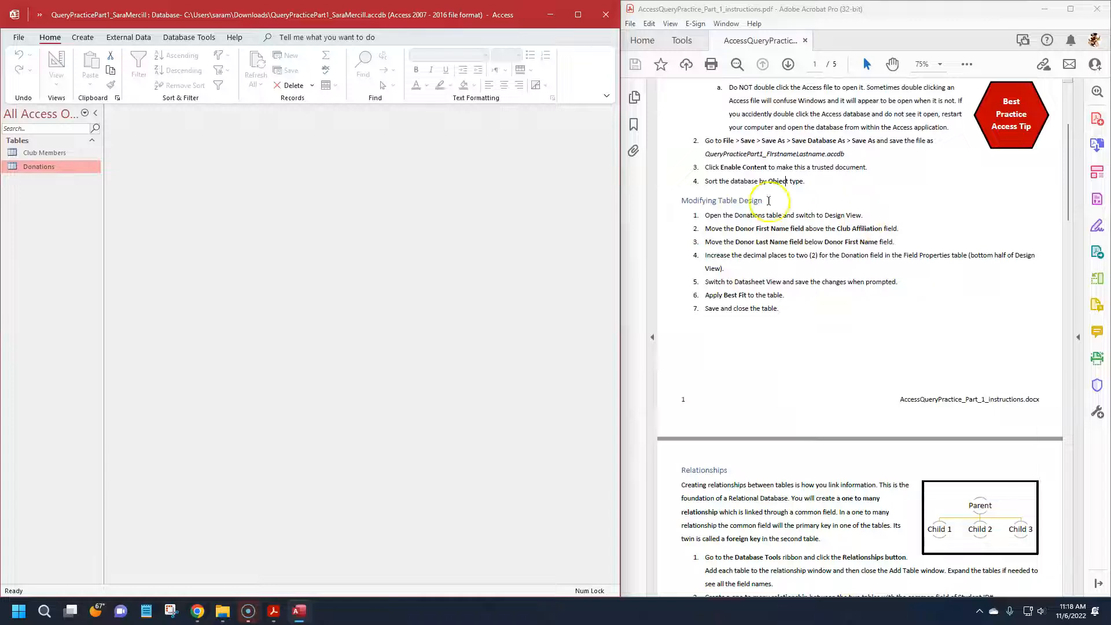
Open the Donations table, then reopen it in Design View from its navigation-pane menu.
double_click(44, 169)
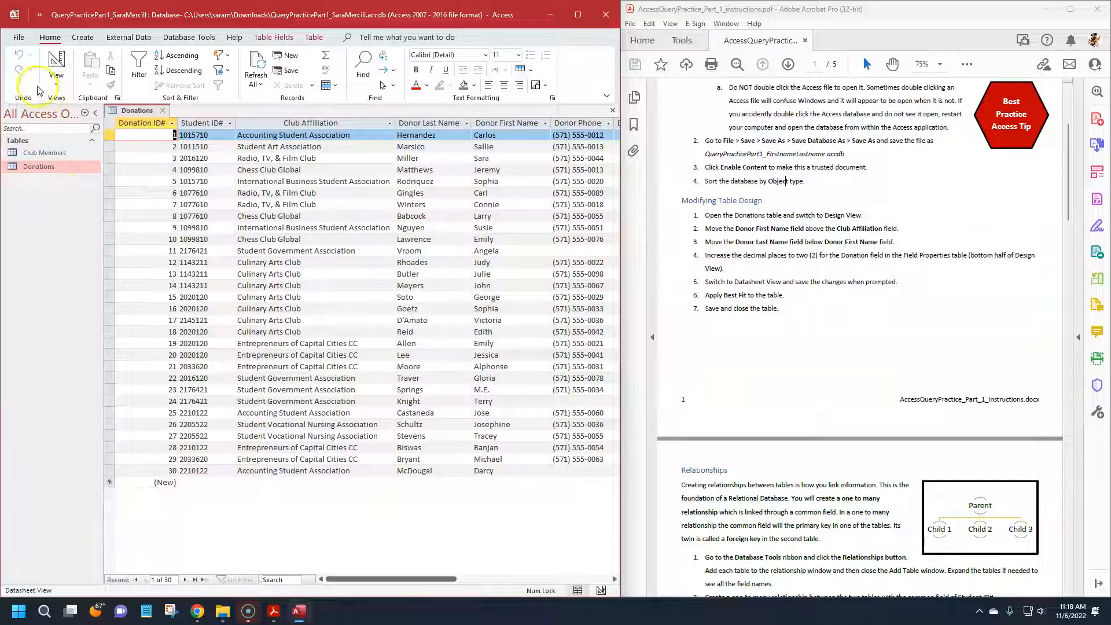
click(61, 90)
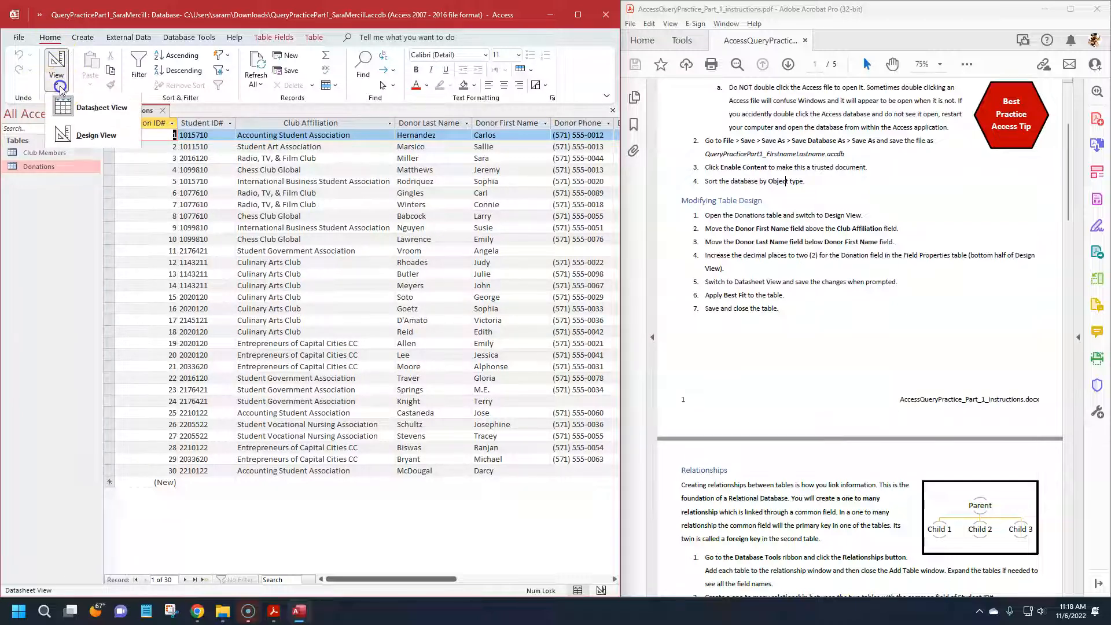
click(95, 141)
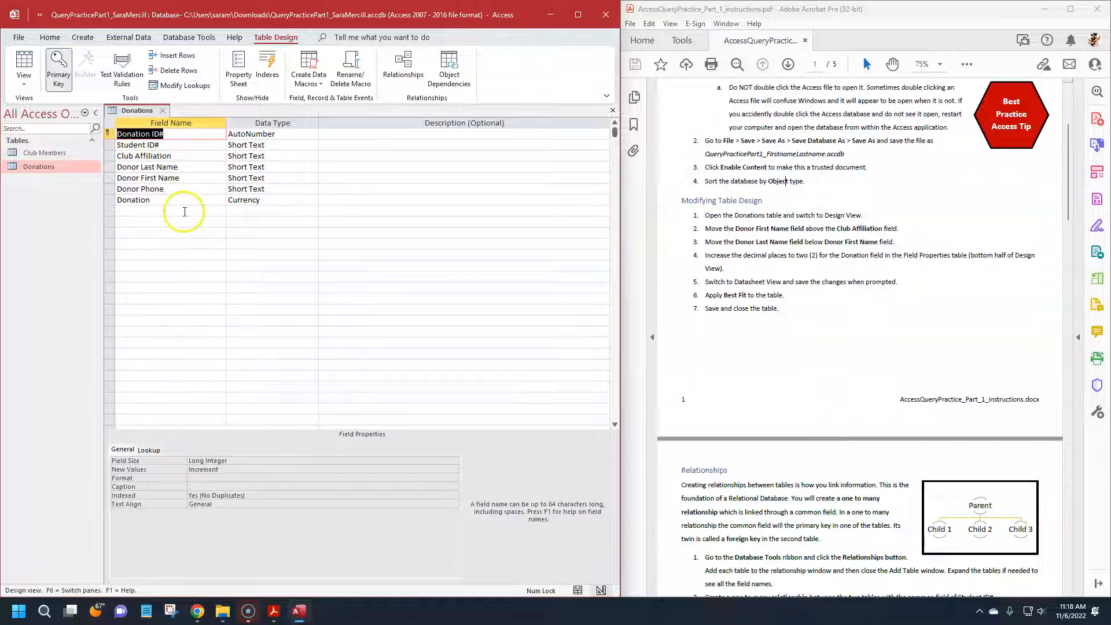
click(168, 111)
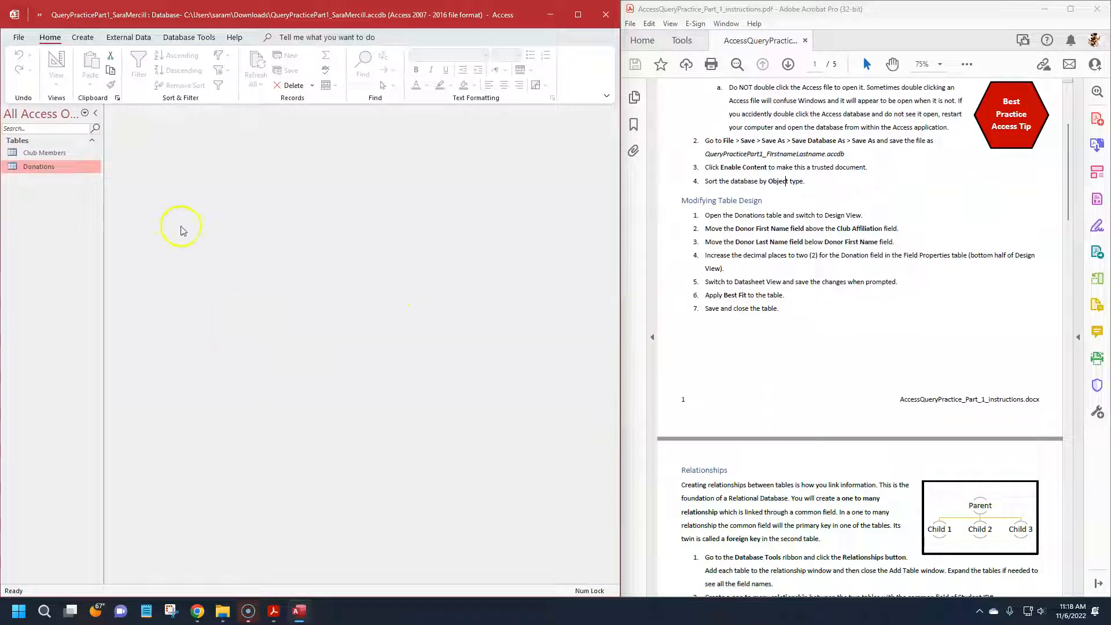
right_click(53, 172)
click(98, 192)
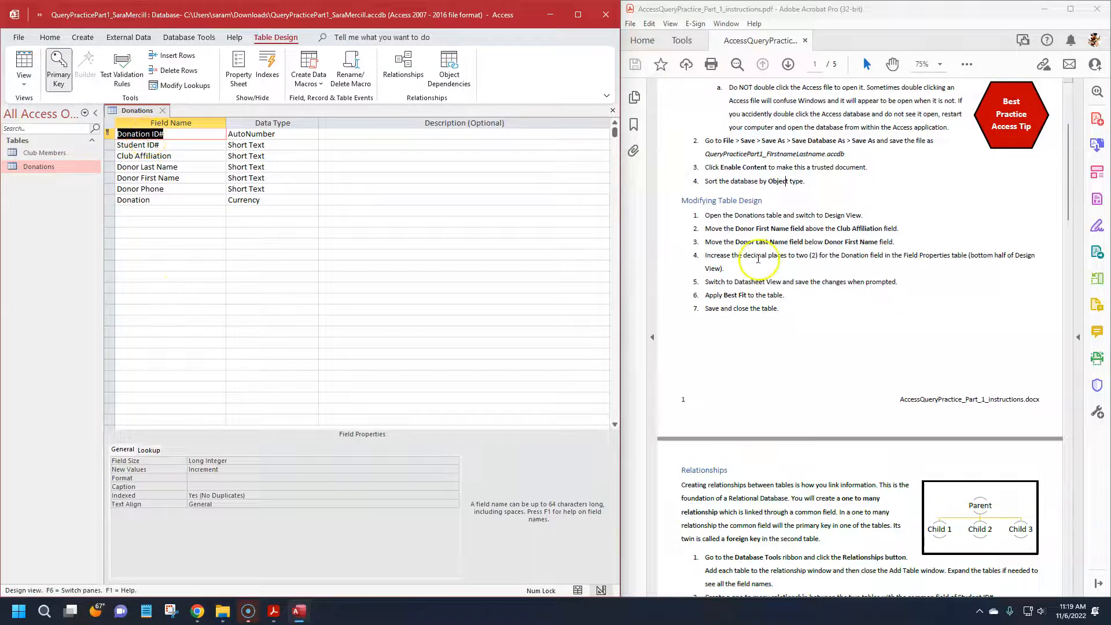
Move the Donor First Name field above Club Affiliation.
drag(735, 229, 796, 230)
click(796, 281)
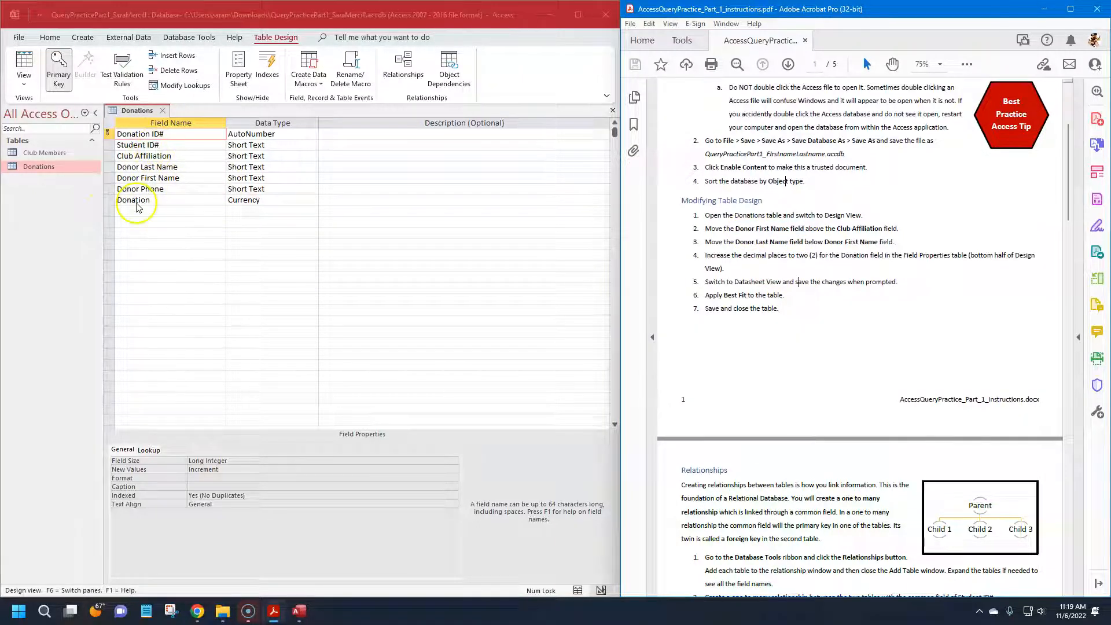
click(109, 179)
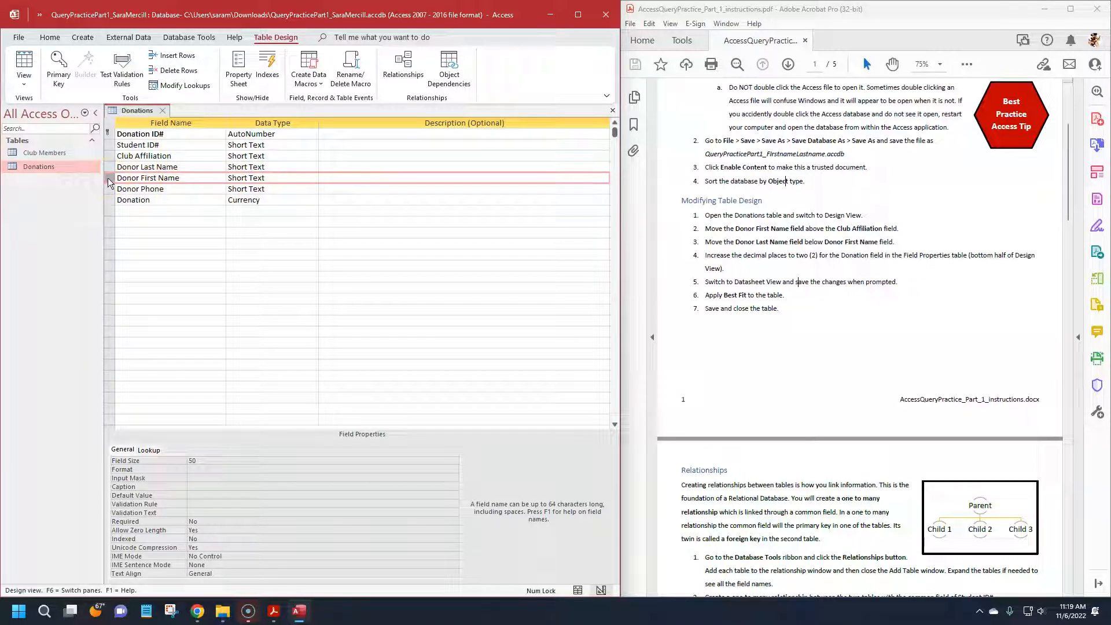
drag(110, 181, 113, 158)
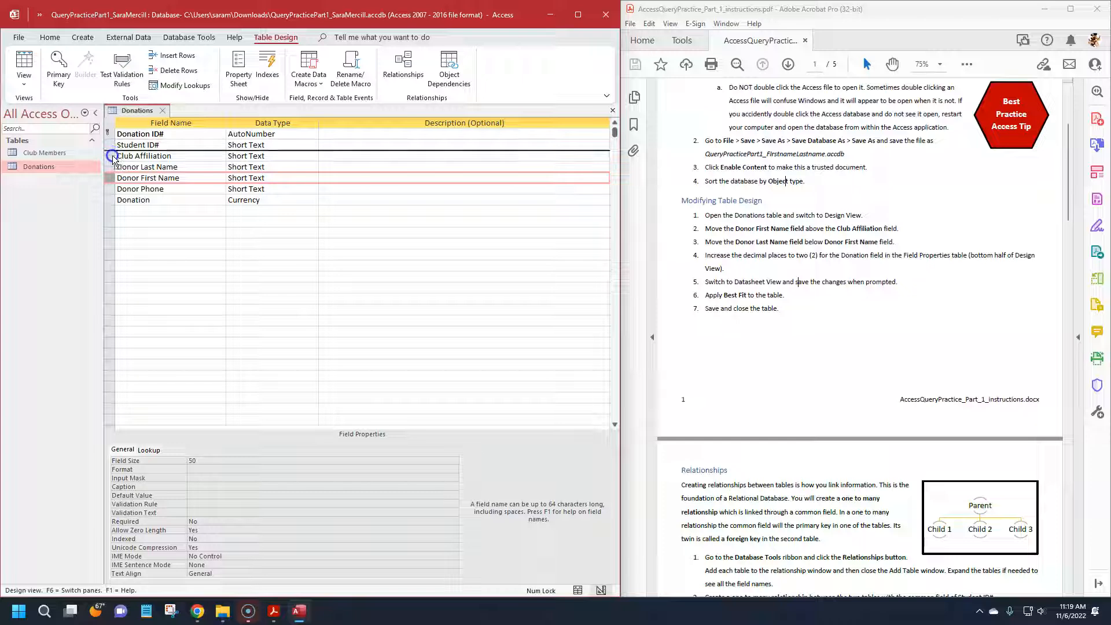
drag(112, 155, 112, 155)
drag(112, 155, 112, 155)
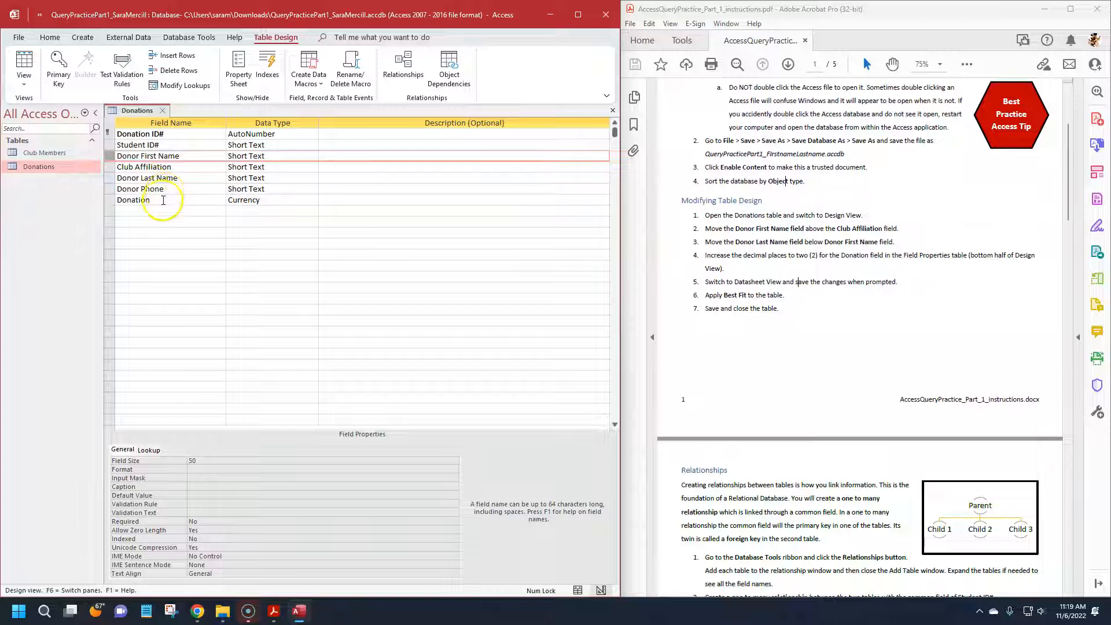
Move Donor Last Name directly below Donor First Name and highlight the decimal places instruction.
click(107, 177)
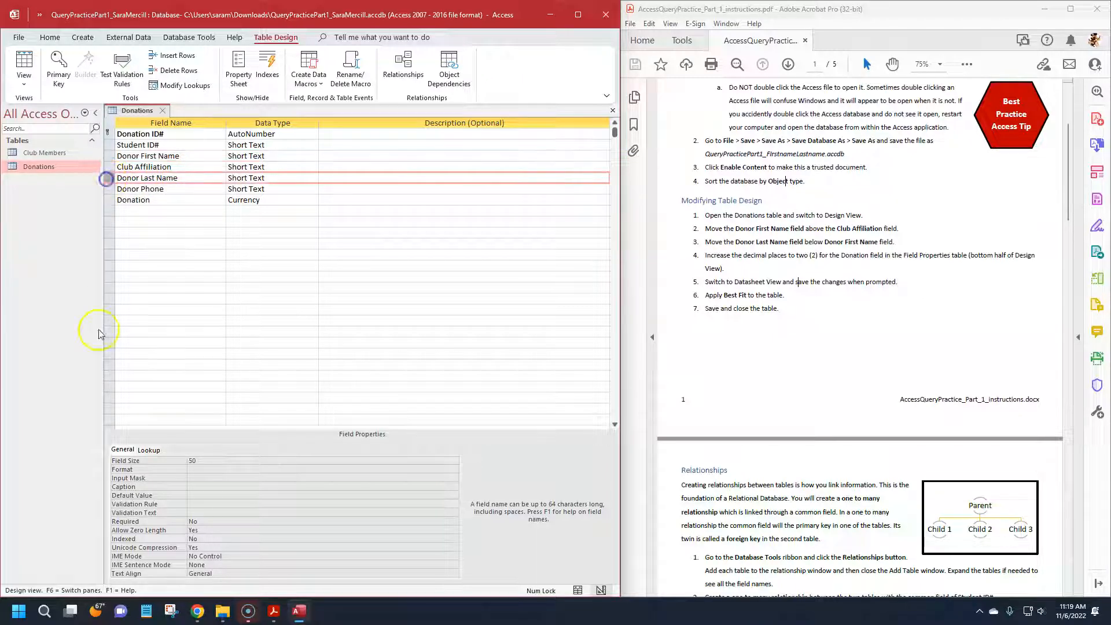
drag(110, 182, 110, 168)
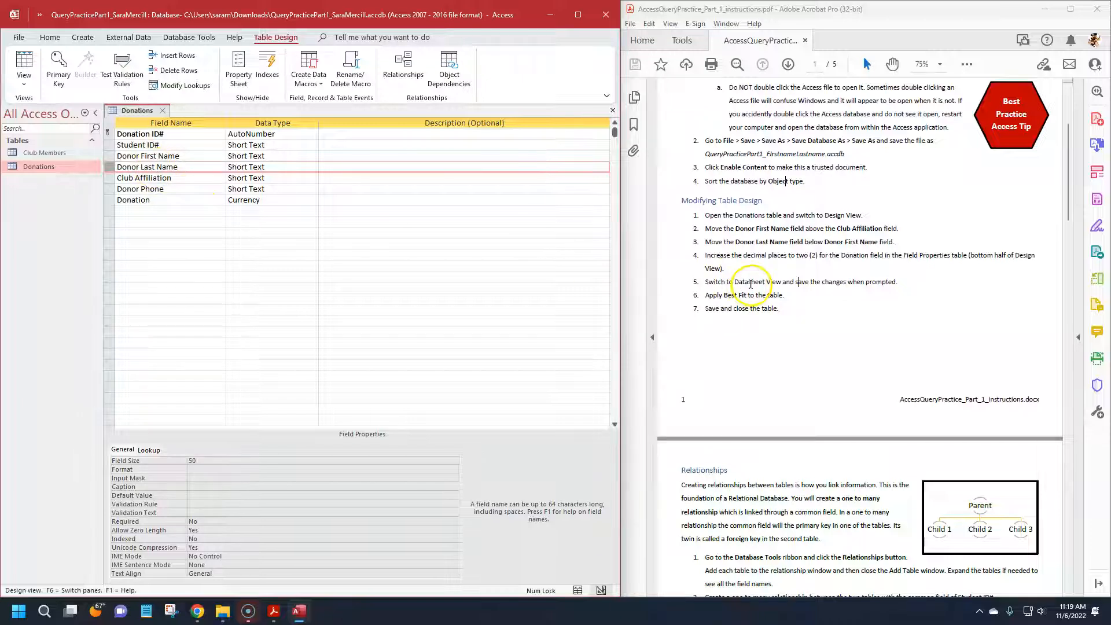
scroll(747, 269, down, 1)
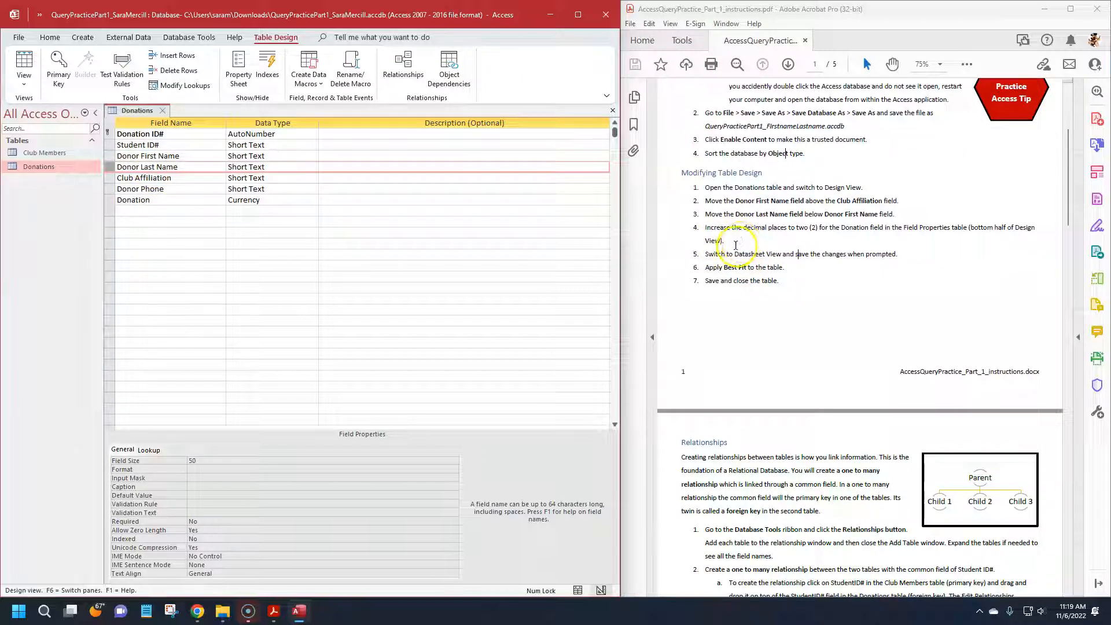
drag(734, 249, 705, 228)
click(753, 242)
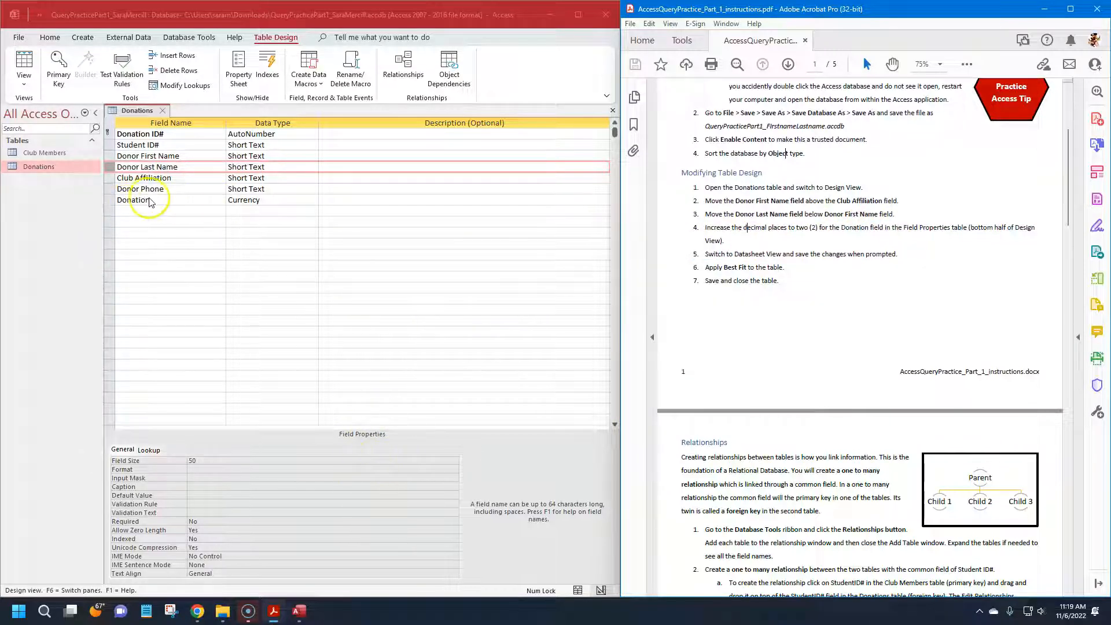
Set the Donation field's Decimal Places property to 2.
click(175, 199)
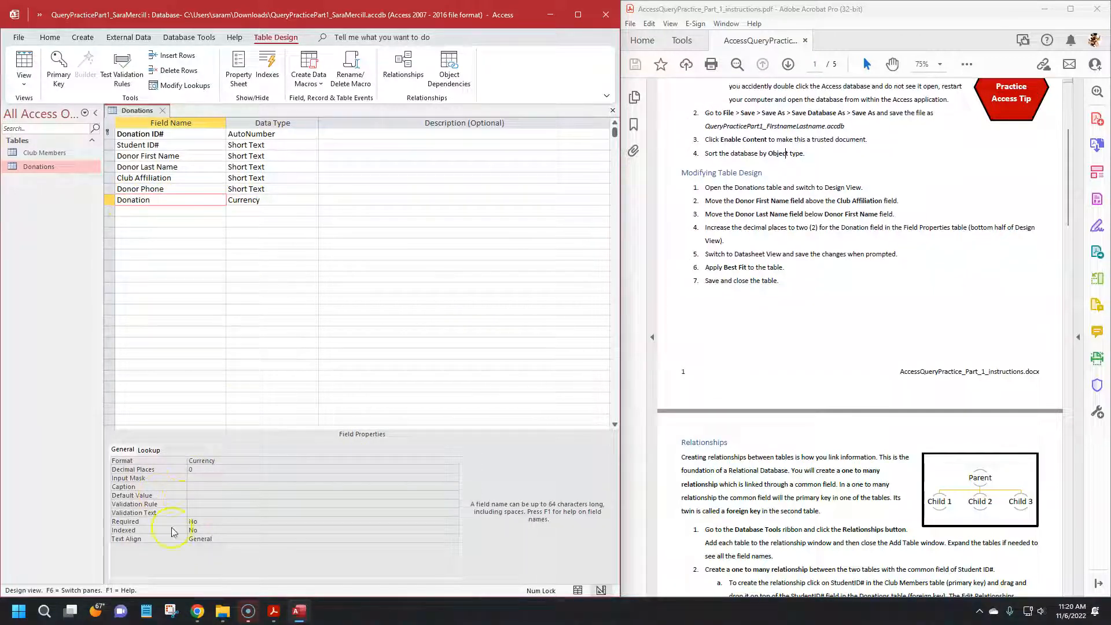
click(208, 468)
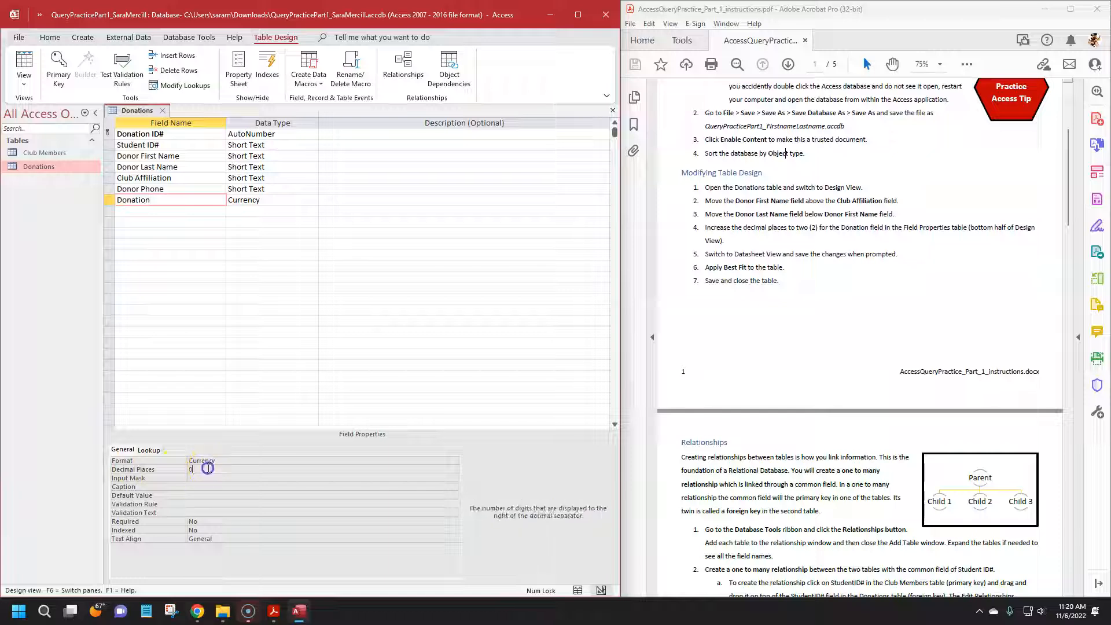
text(2)
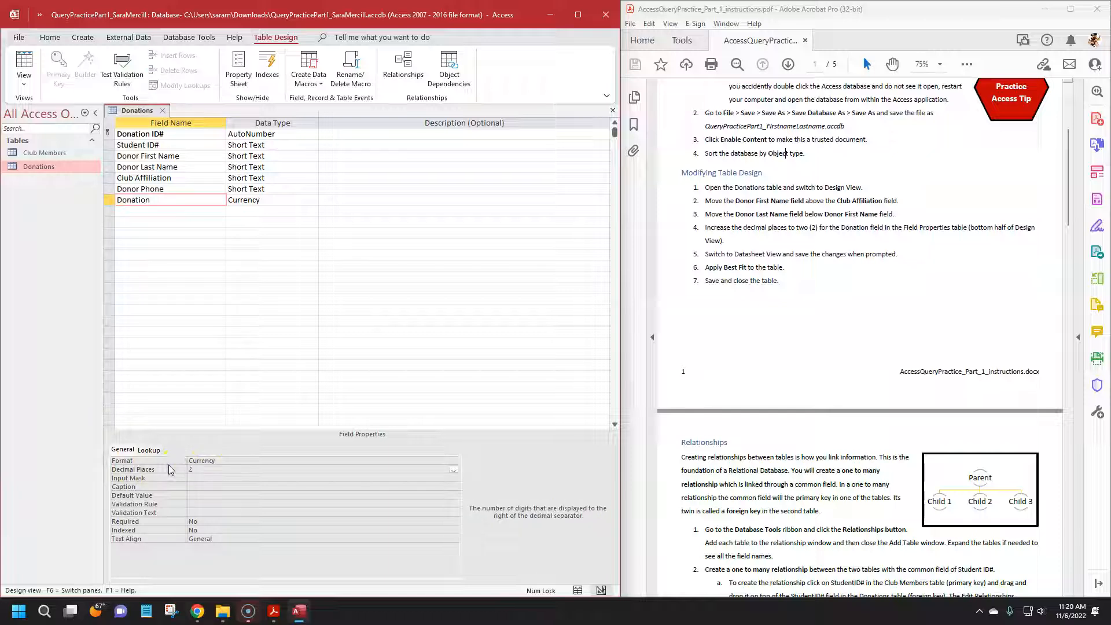
key(Return)
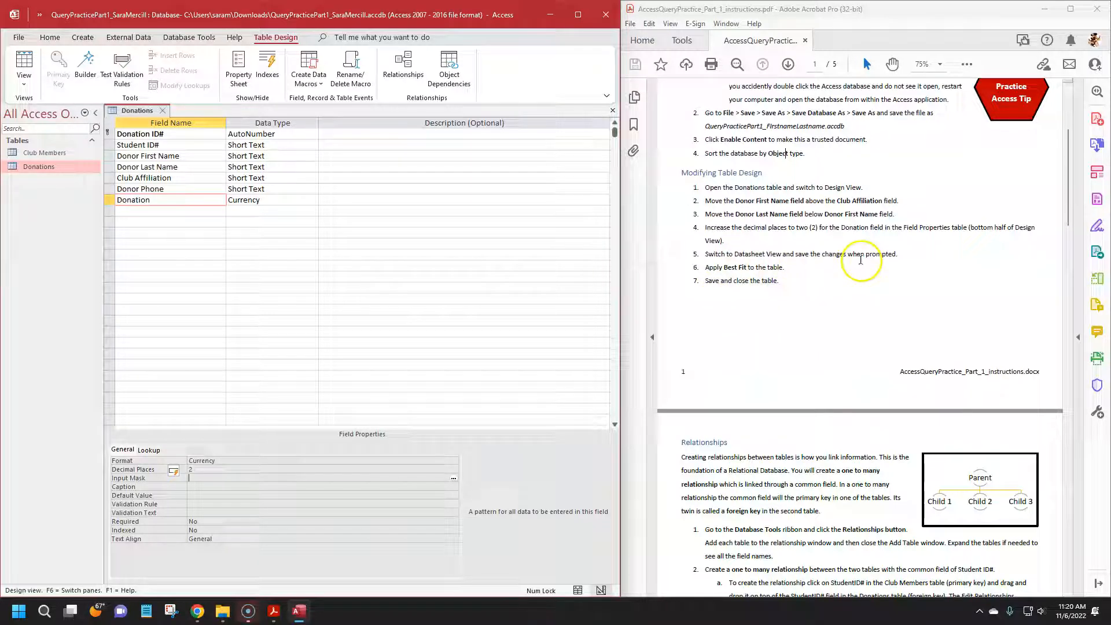
Save the Donations design changes and switch to Datasheet View to show its 30 records.
click(24, 85)
click(65, 104)
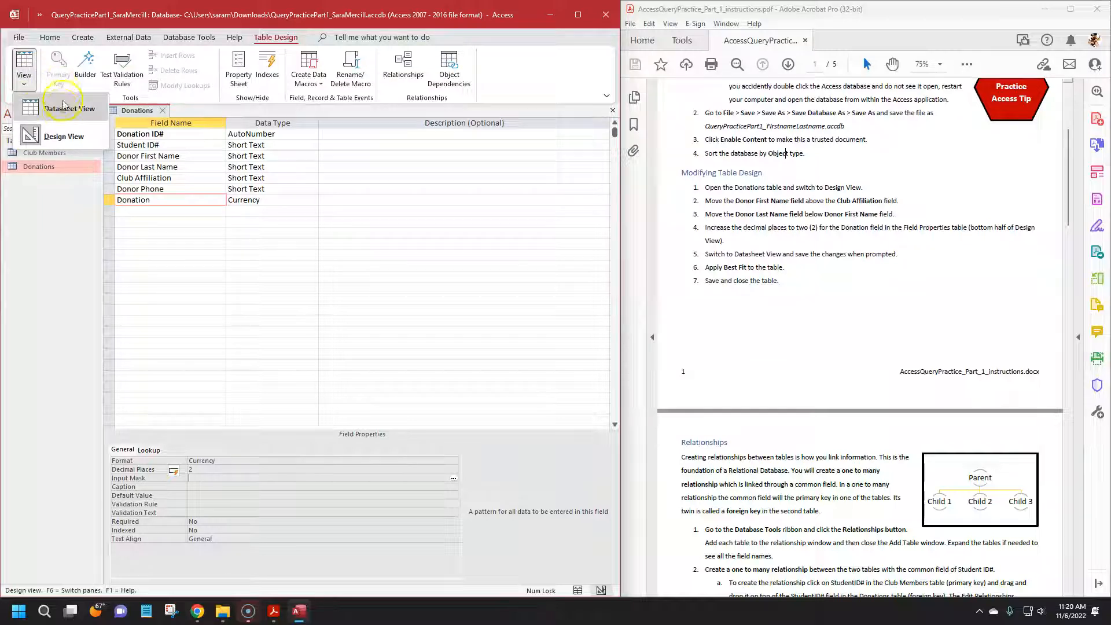
drag(552, 288, 415, 237)
click(403, 285)
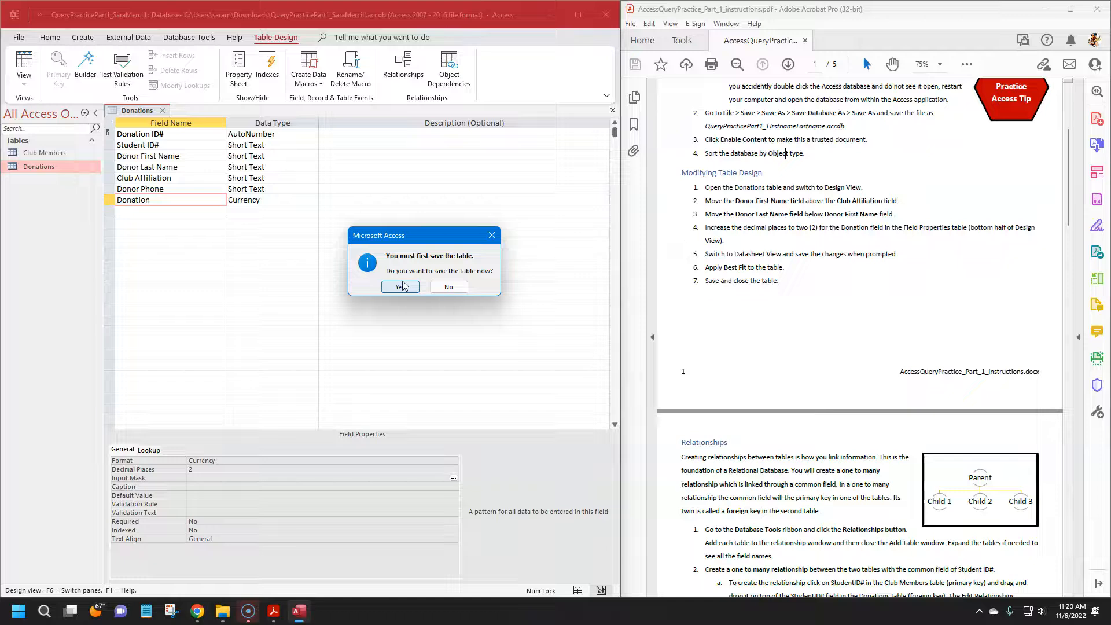
click(403, 286)
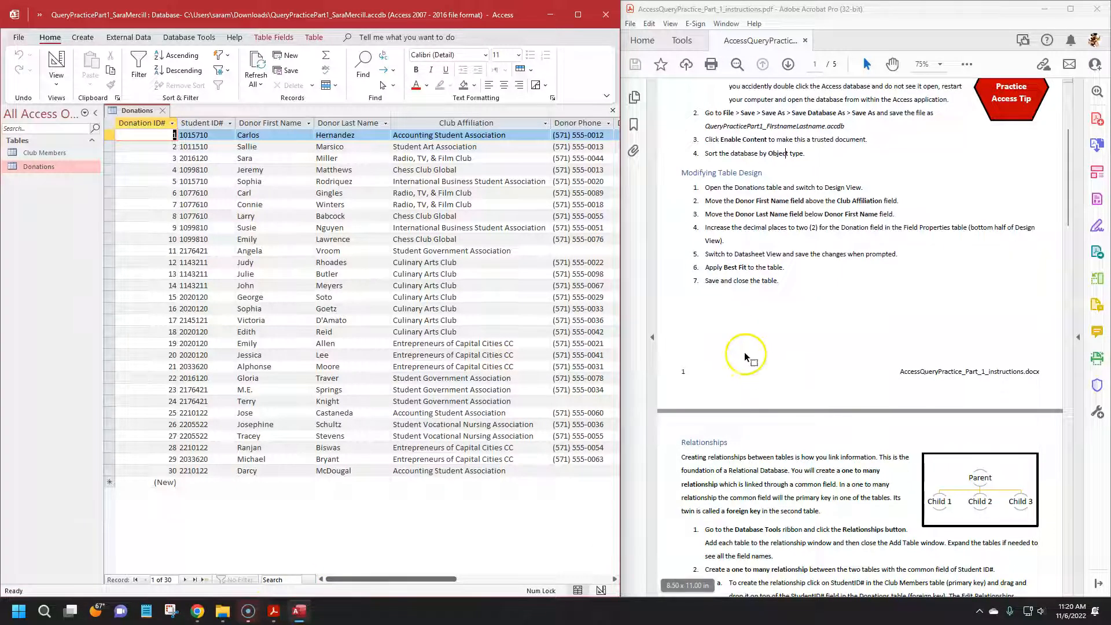
Manually narrow the Donor First Name and Club Affiliation columns.
mouse_move(796, 254)
mouse_down()
mouse_move(781, 268)
mouse_move(753, 265)
mouse_move(795, 268)
mouse_up()
click(757, 280)
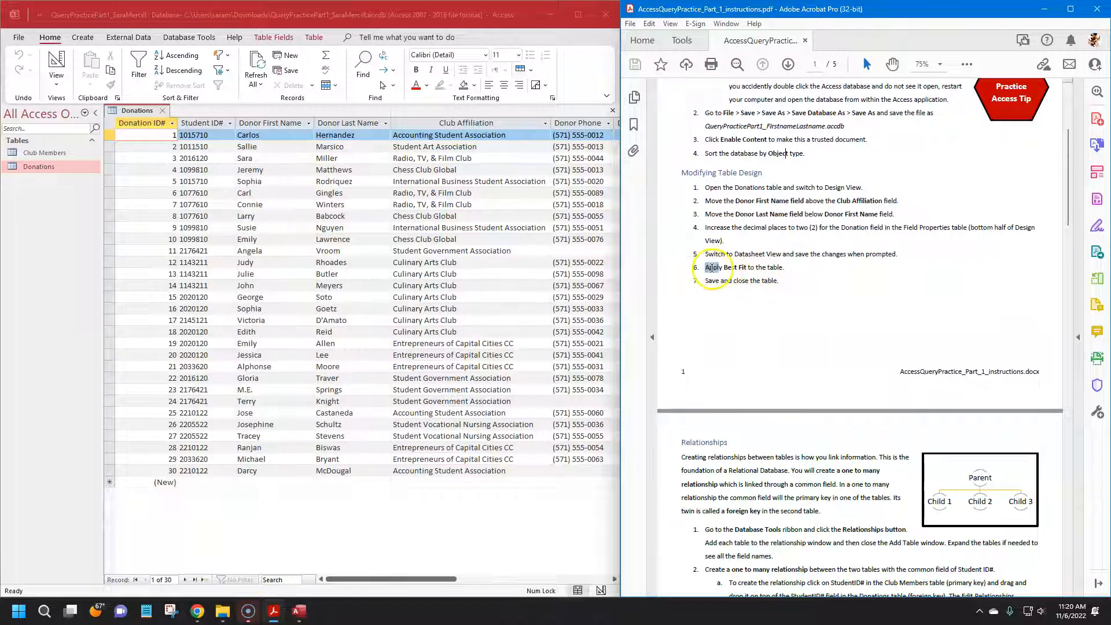
drag(706, 268, 785, 268)
click(758, 321)
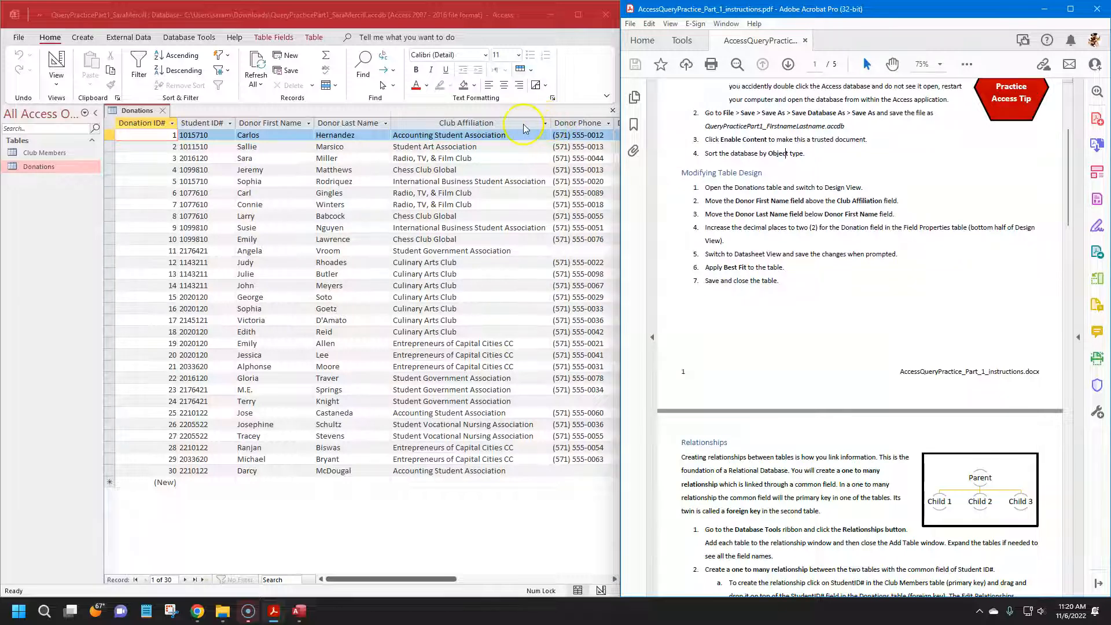
click(282, 122)
drag(315, 120, 247, 123)
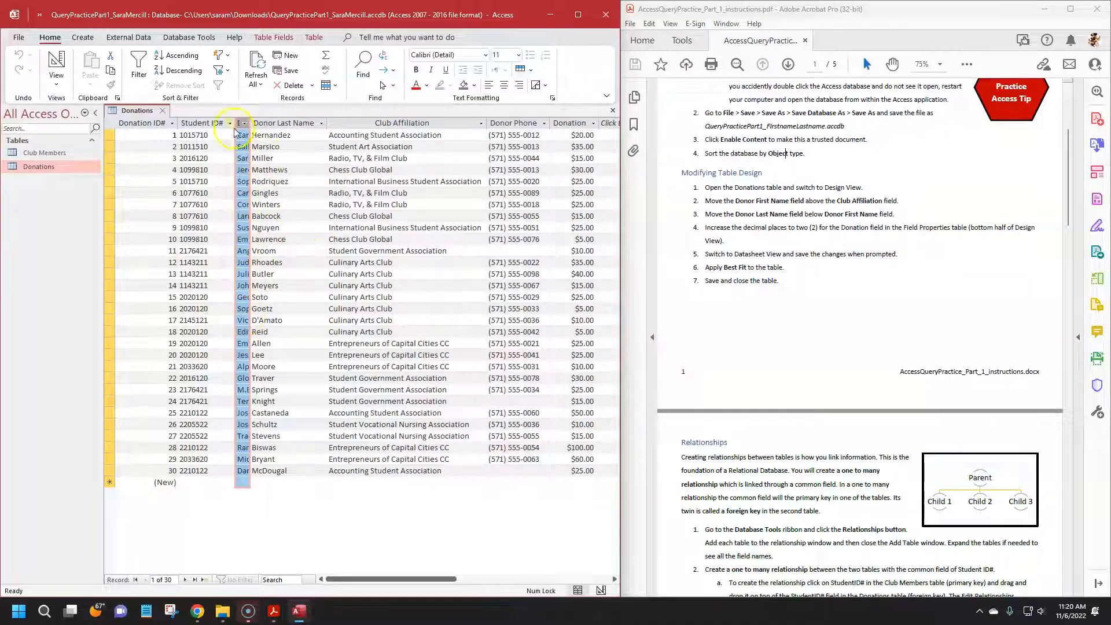
click(434, 120)
drag(434, 120, 387, 115)
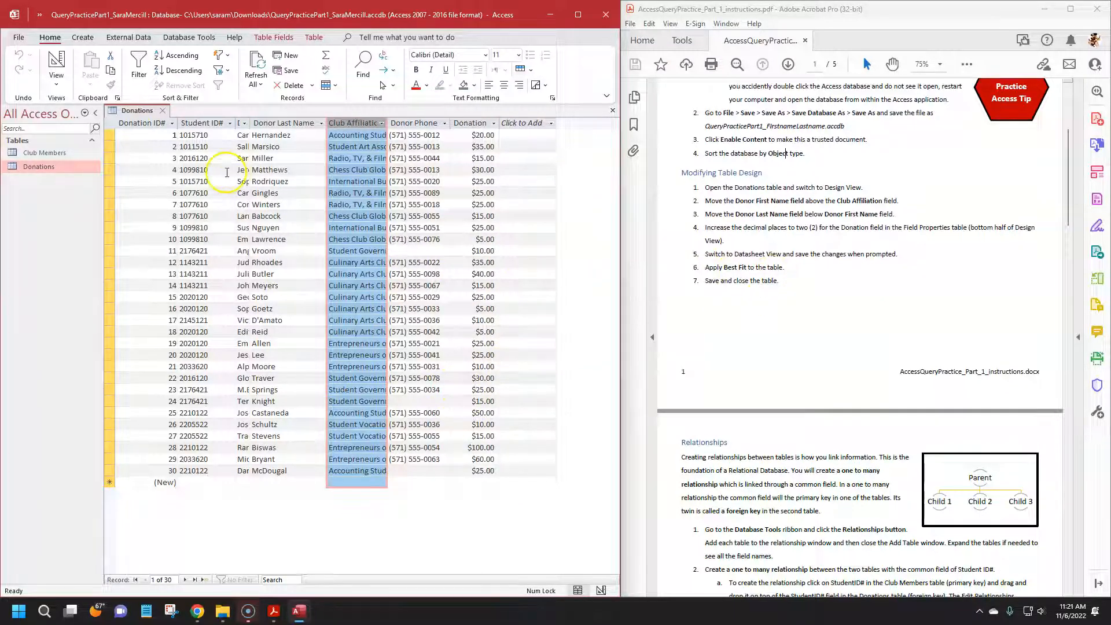
Select the whole Donations datasheet and apply Best Fit field width to every column.
click(112, 125)
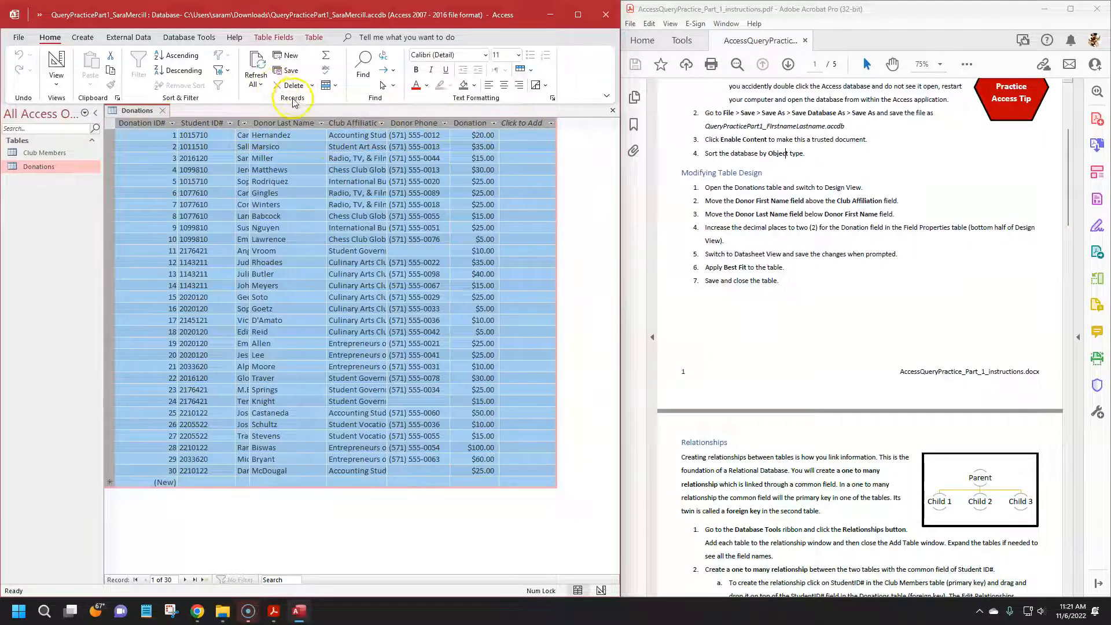
click(336, 86)
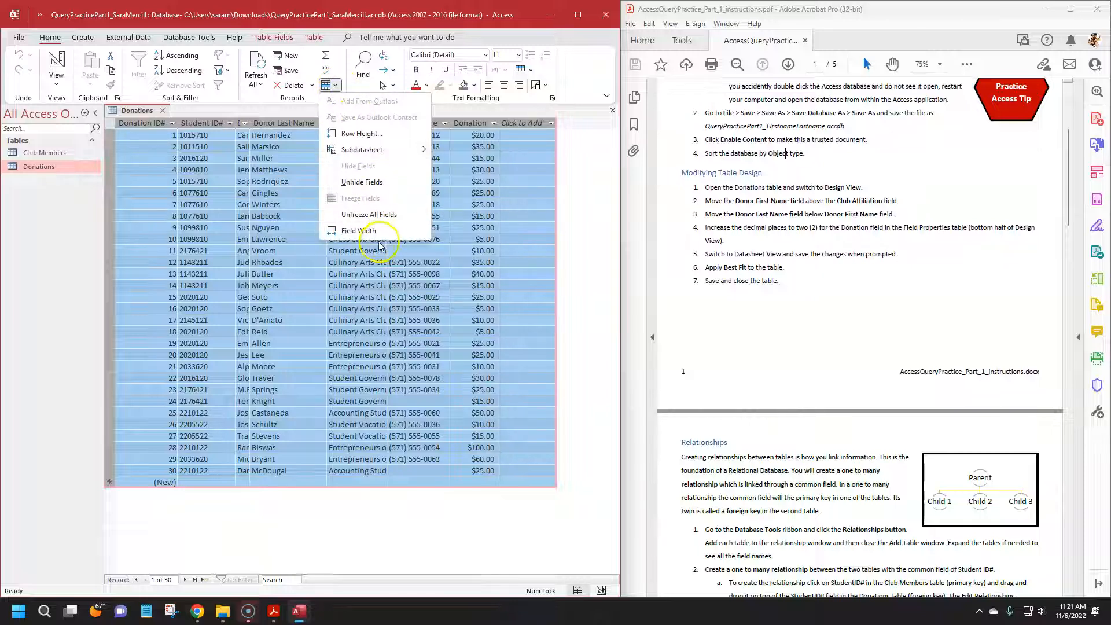
click(361, 232)
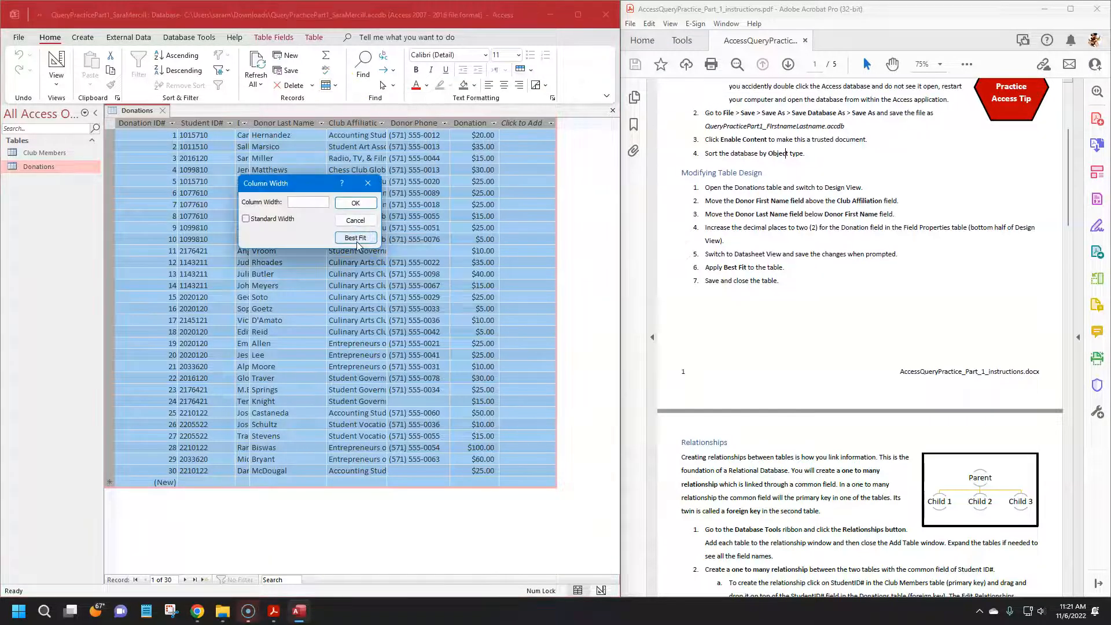
click(357, 236)
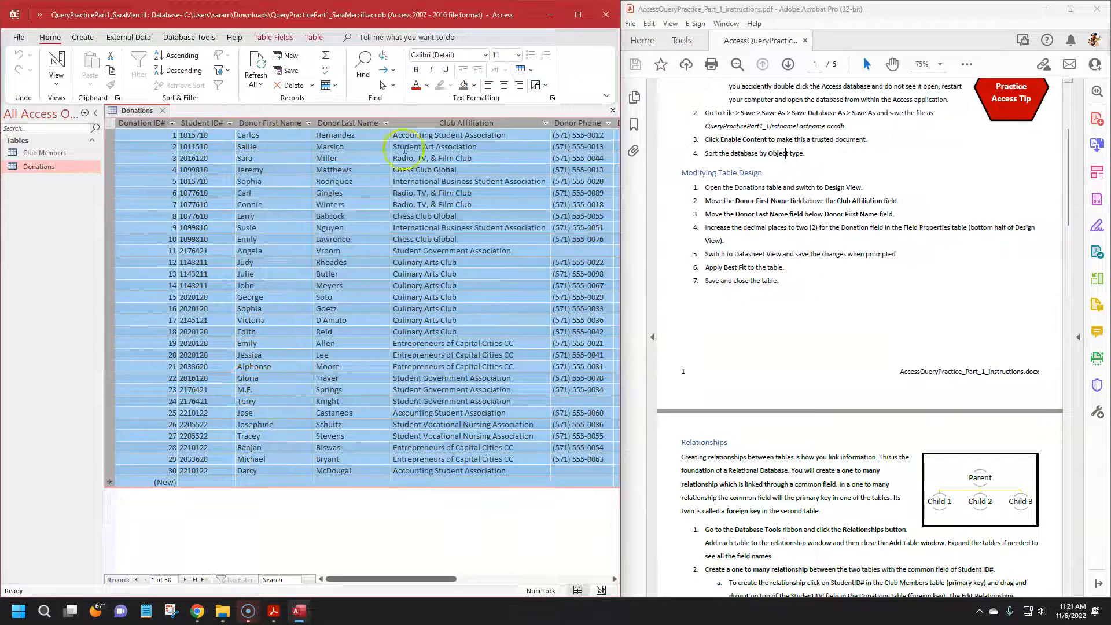
mouse_move(382, 579)
mouse_down()
mouse_move(448, 581)
mouse_move(368, 580)
mouse_up()
Close the Donations table.
click(732, 297)
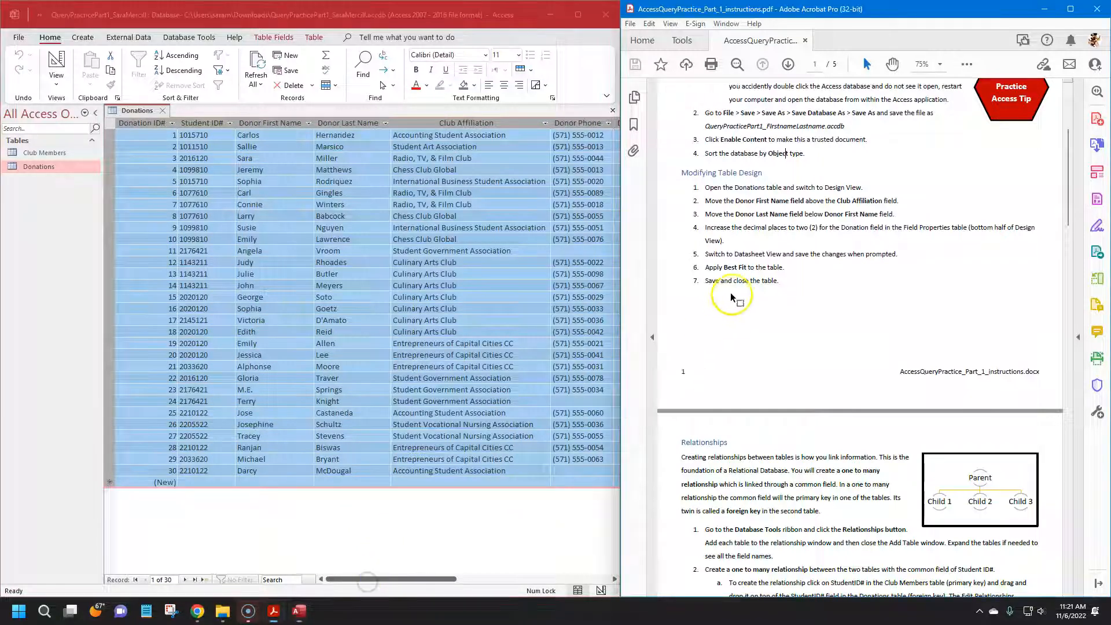
click(36, 12)
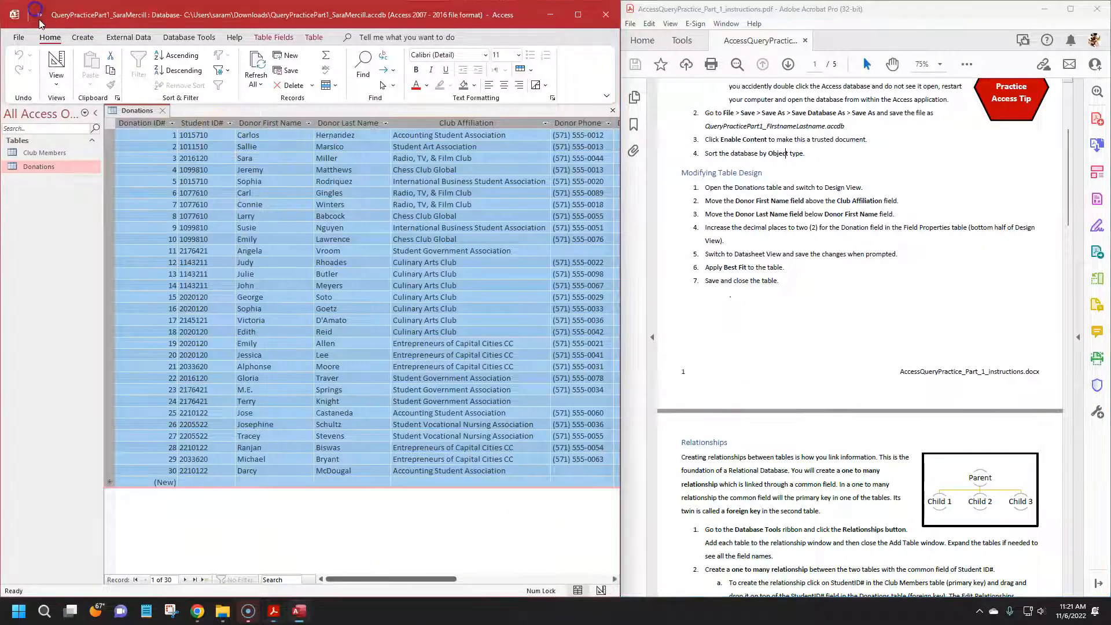
click(171, 111)
scroll(788, 324, down, 3)
scroll(788, 324, down, 3)
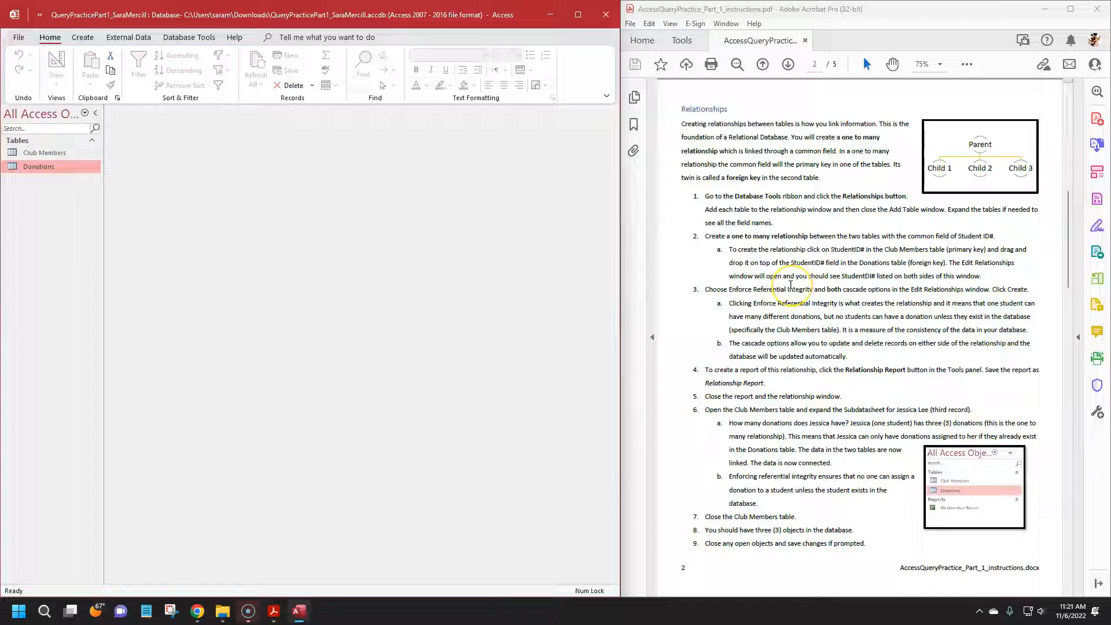
double_click(45, 153)
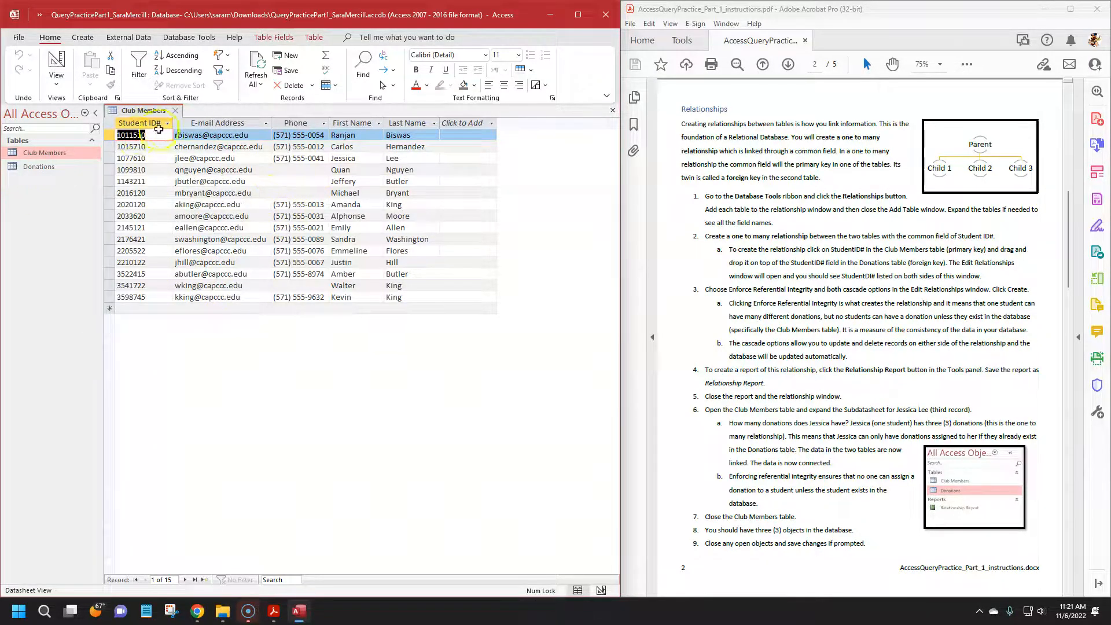
double_click(44, 167)
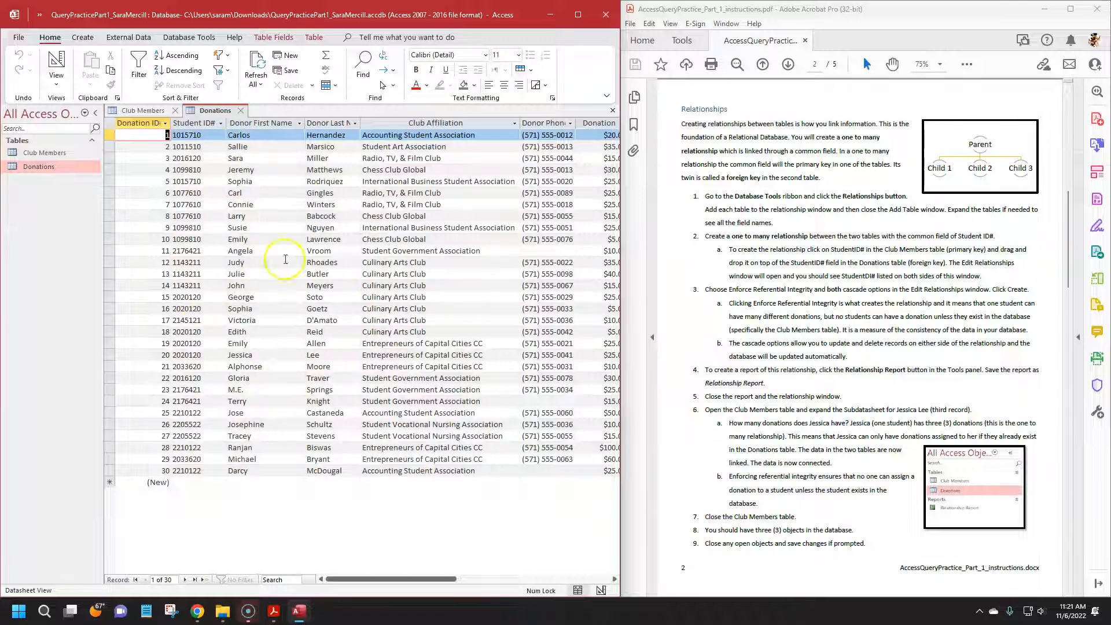
mouse_move(350, 579)
mouse_down()
mouse_move(394, 581)
mouse_move(350, 580)
mouse_up()
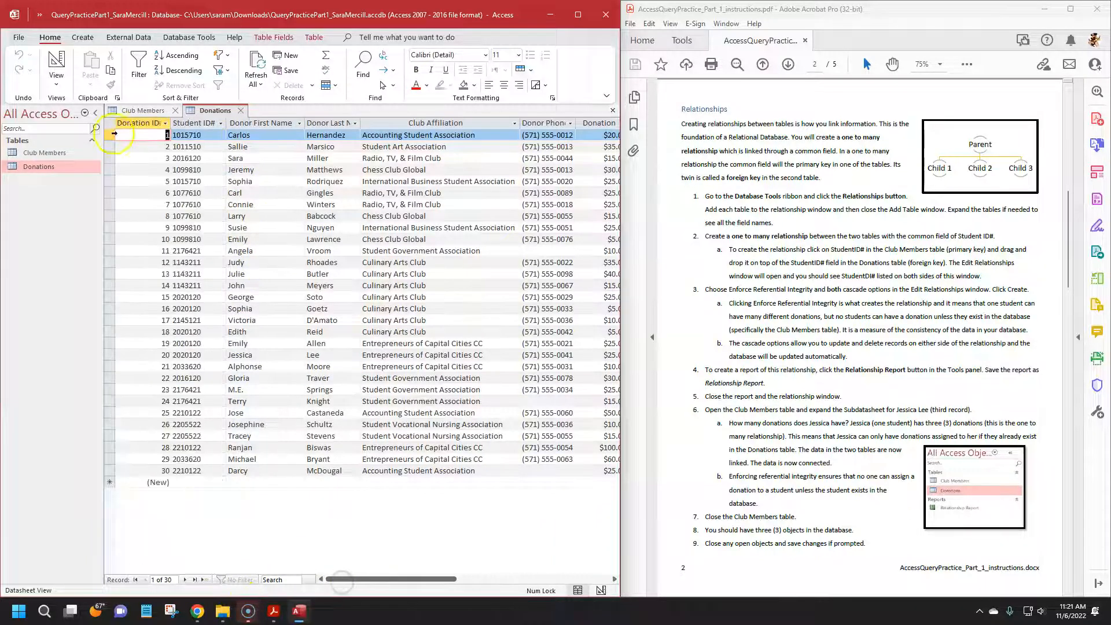
click(48, 153)
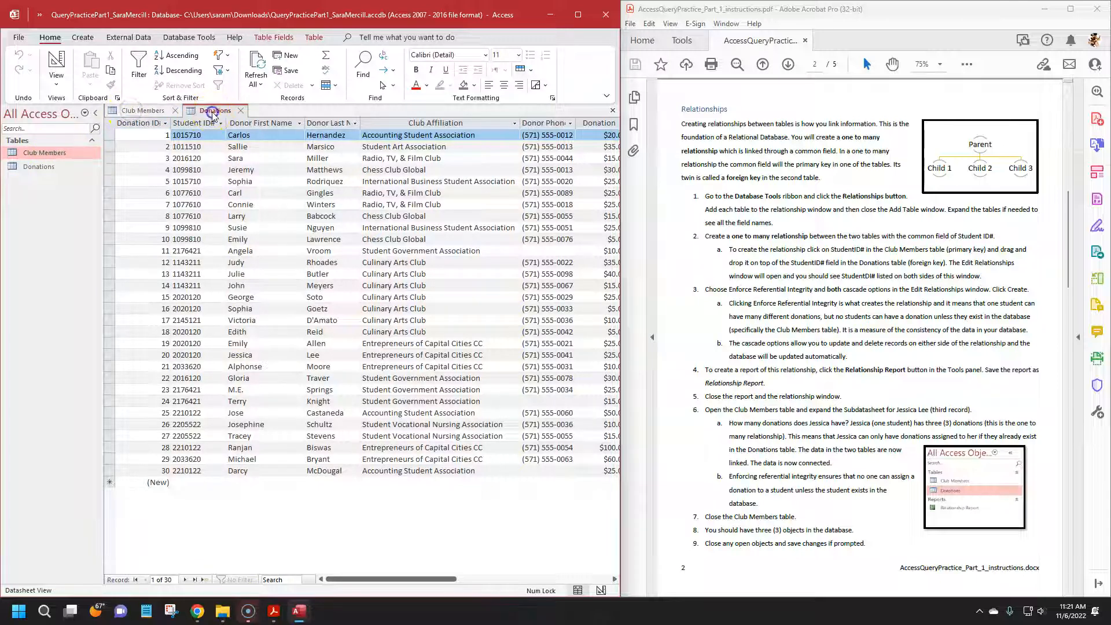
click(159, 111)
click(208, 111)
click(153, 110)
click(208, 111)
click(156, 110)
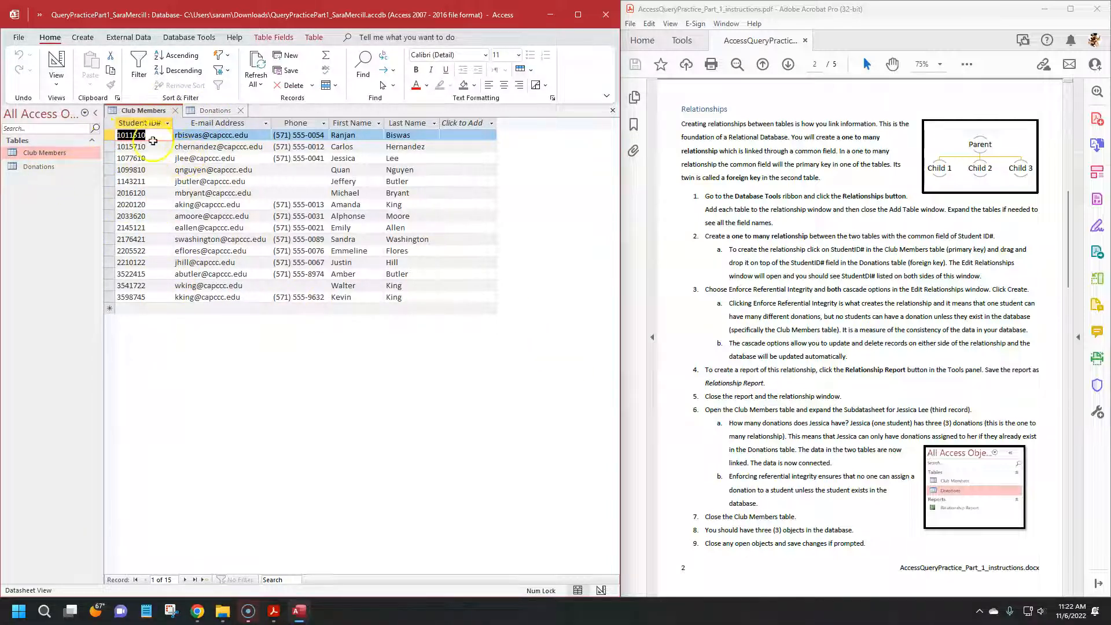
click(174, 581)
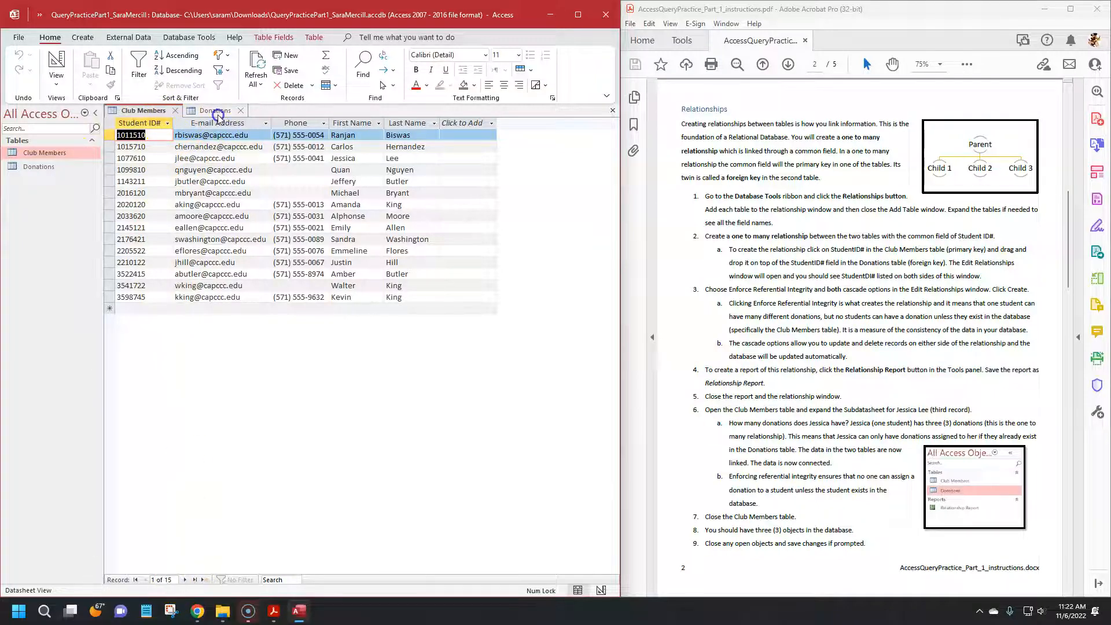
click(217, 111)
click(171, 580)
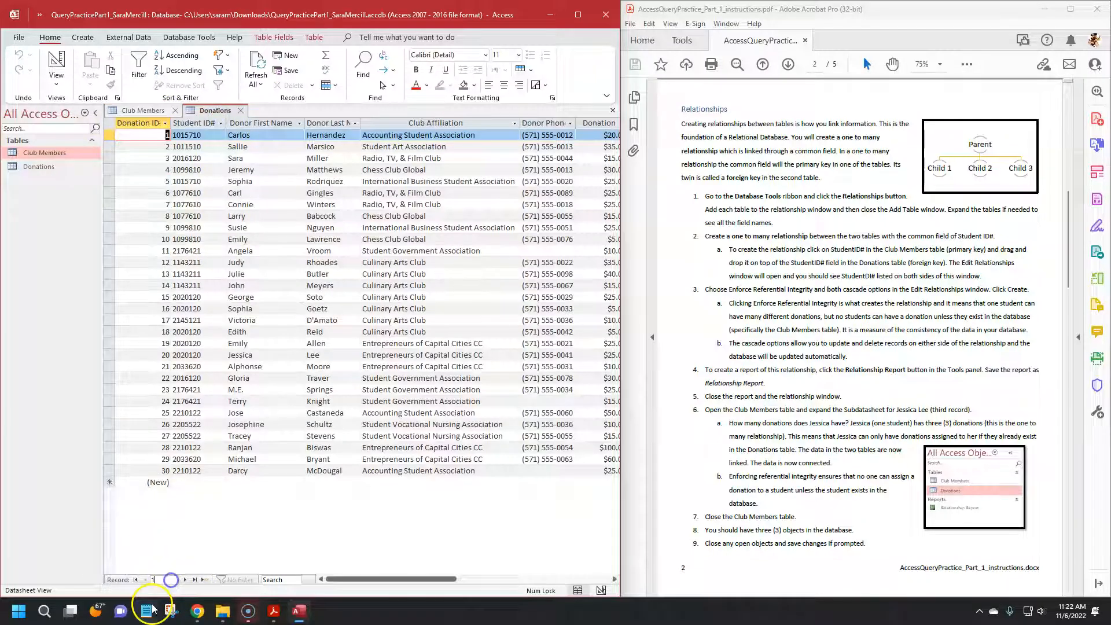
click(147, 111)
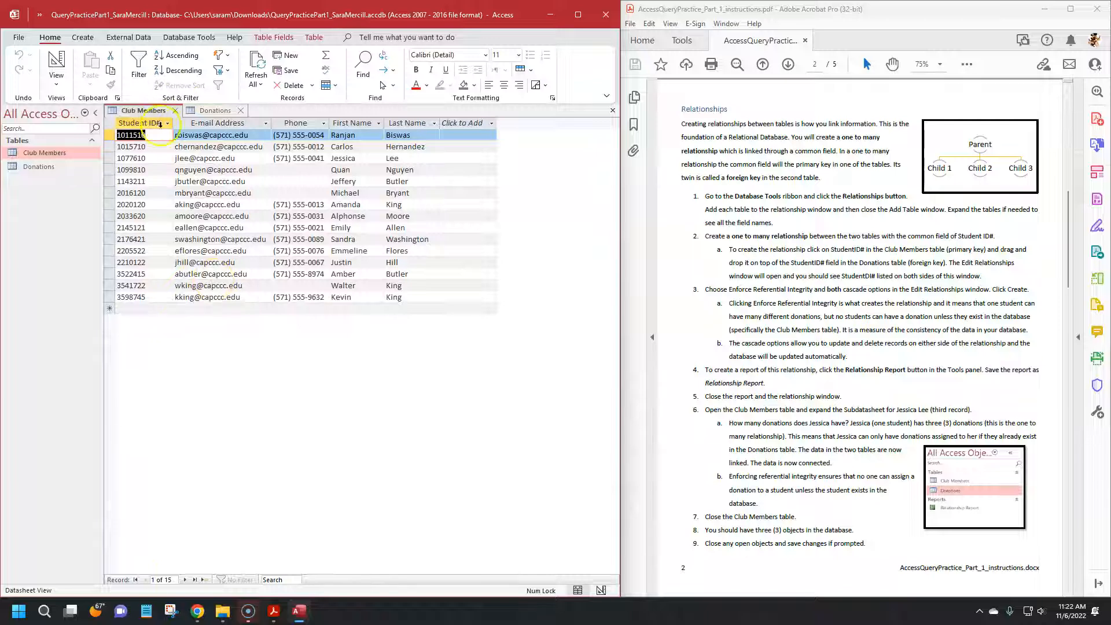
click(142, 123)
click(239, 123)
click(310, 123)
click(377, 122)
click(398, 124)
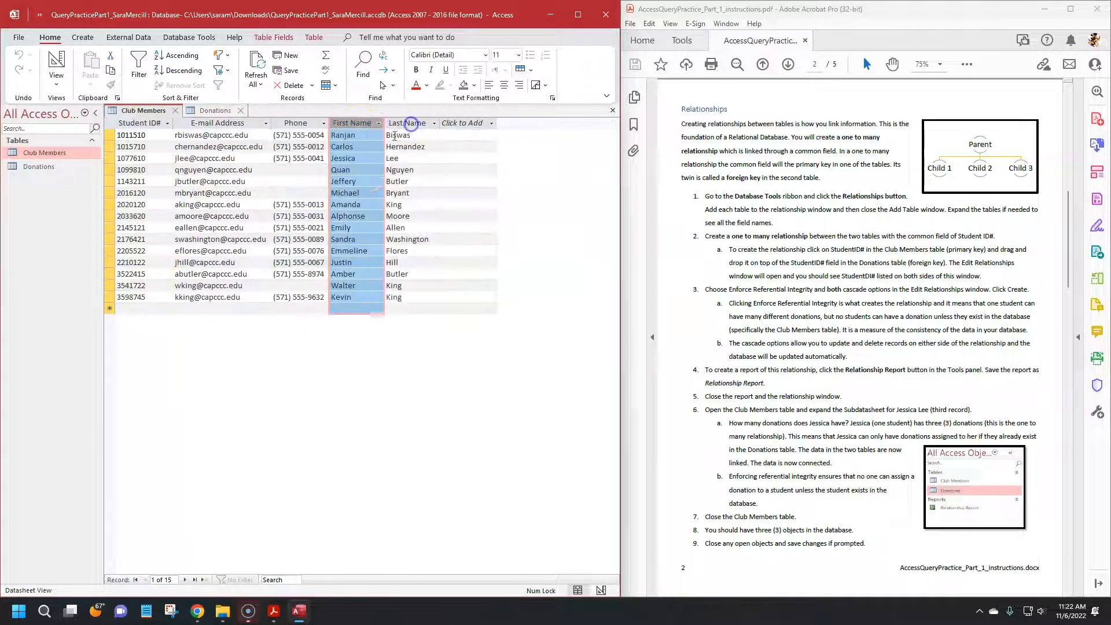
click(407, 123)
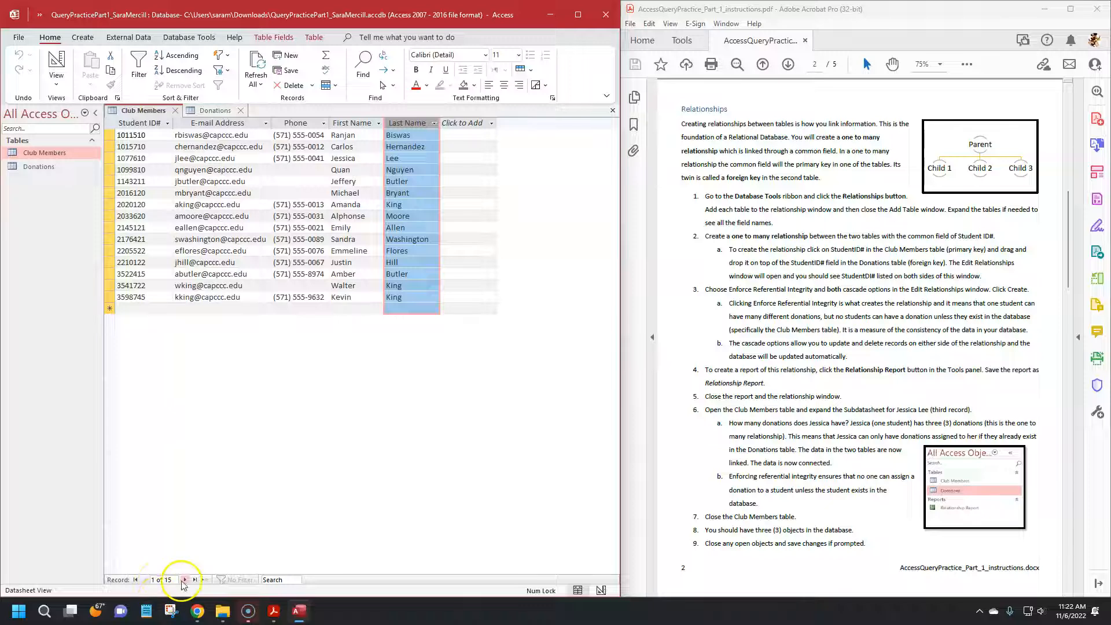
click(210, 114)
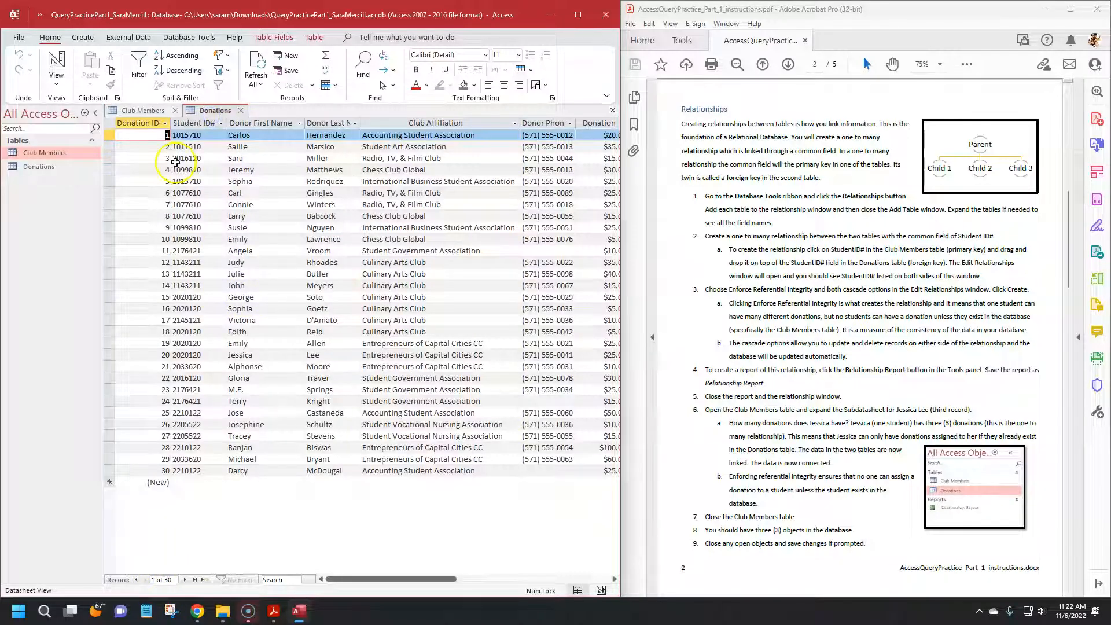
click(150, 123)
click(189, 123)
click(266, 122)
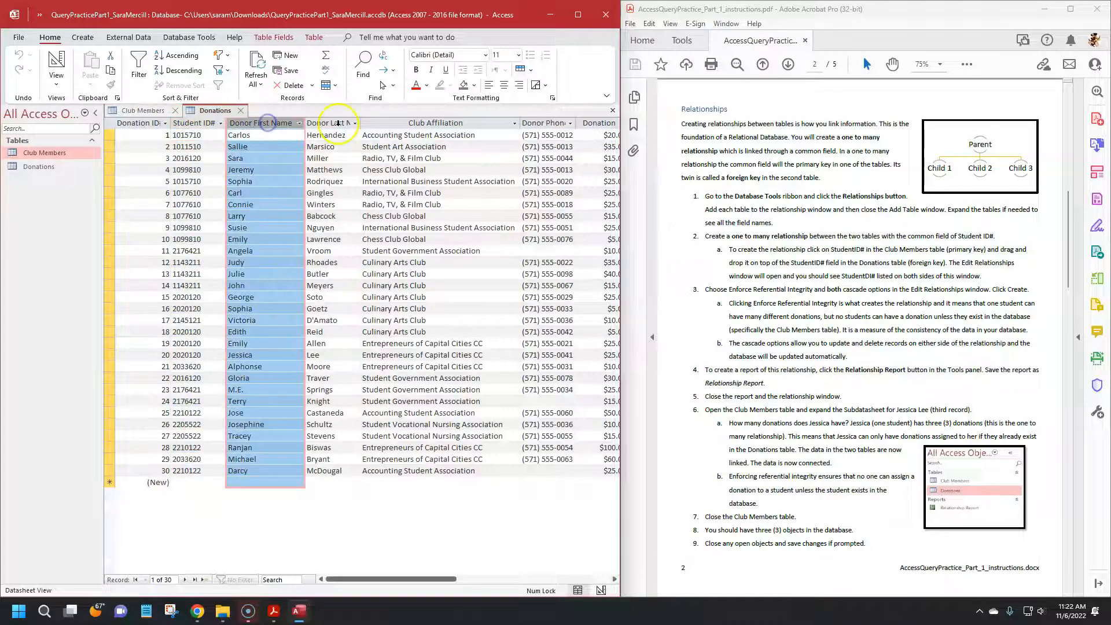
click(338, 123)
click(420, 123)
click(547, 122)
click(598, 123)
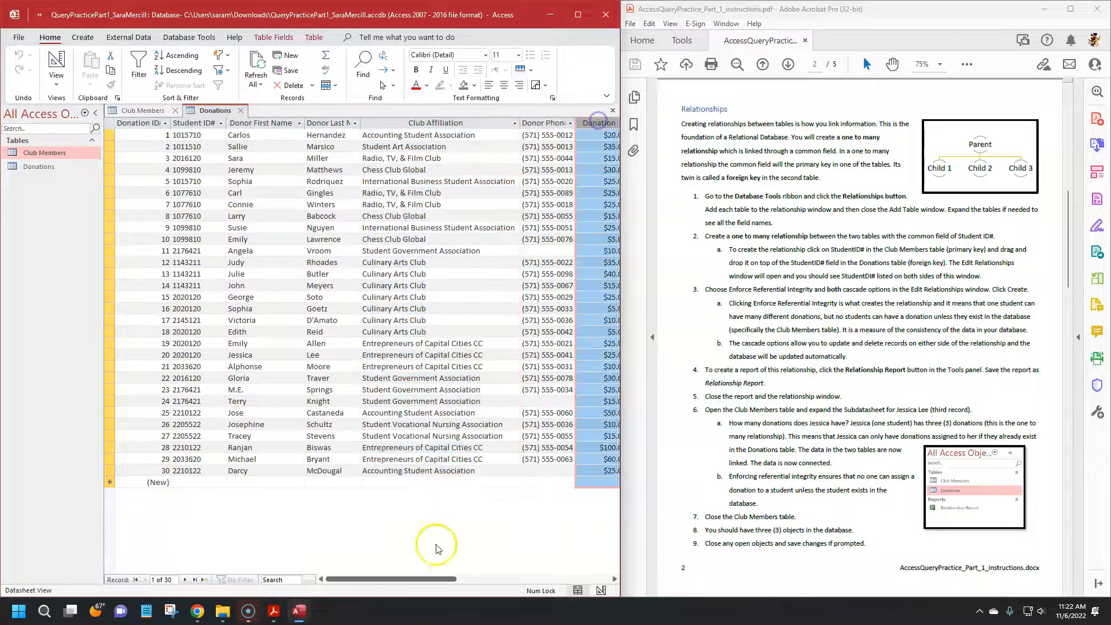
drag(402, 580, 374, 589)
click(173, 581)
click(220, 533)
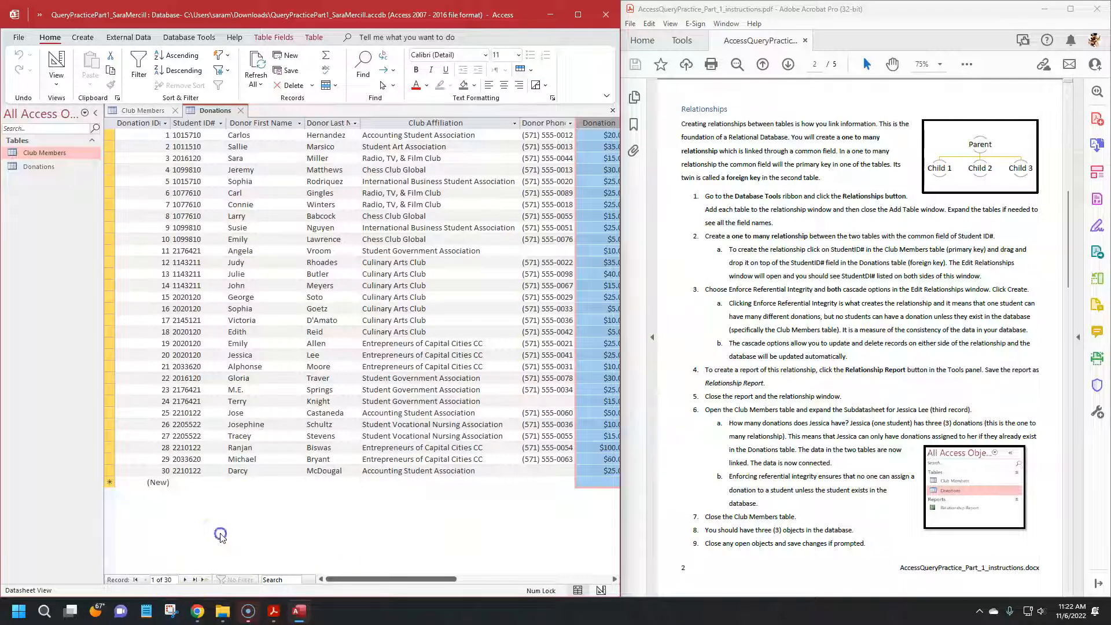
click(240, 110)
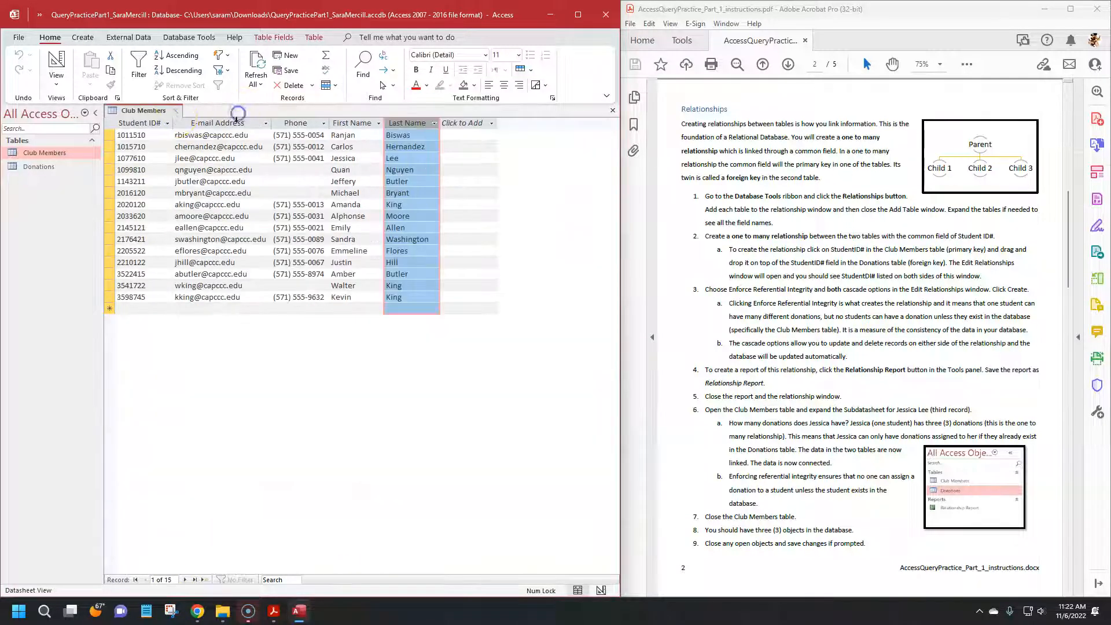
click(175, 110)
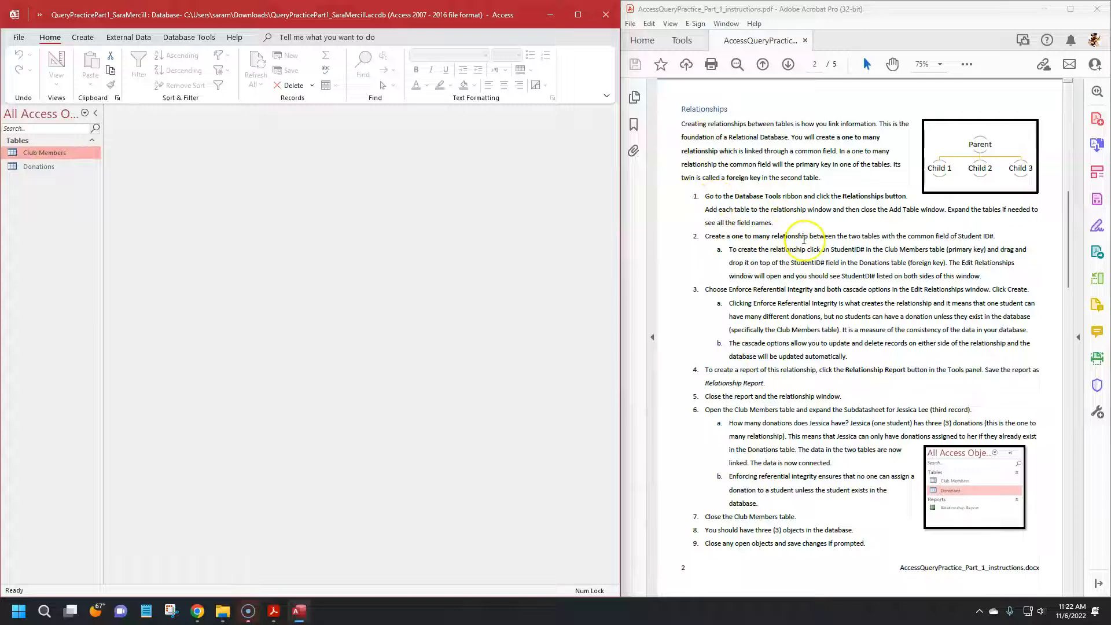
Open Relationships, add Club Members and Donations, and enlarge the Donations field list.
click(189, 37)
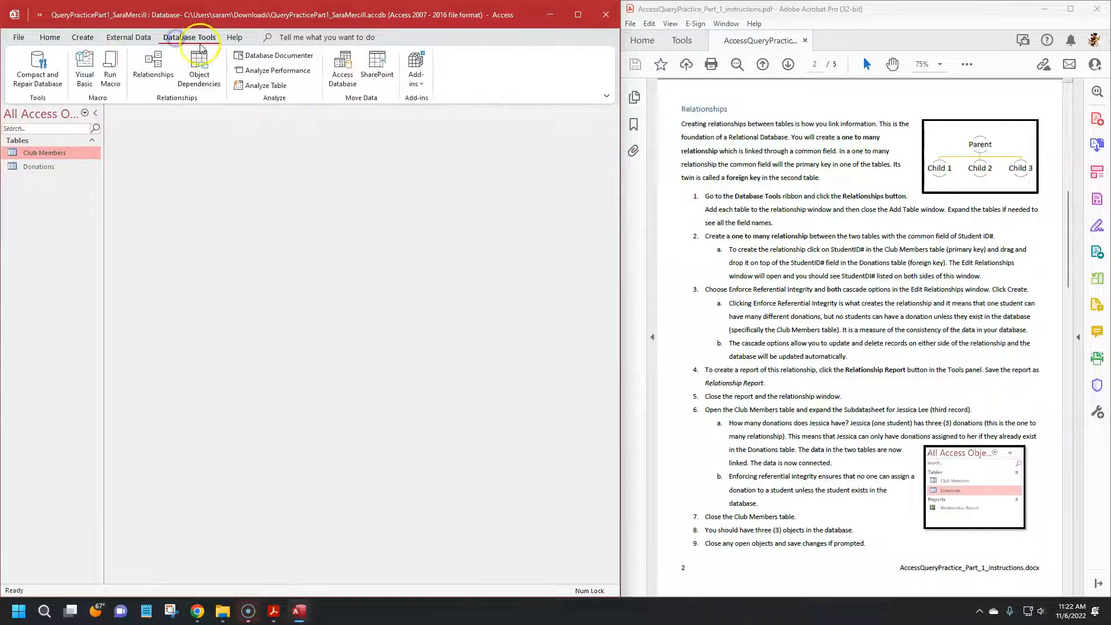
click(156, 65)
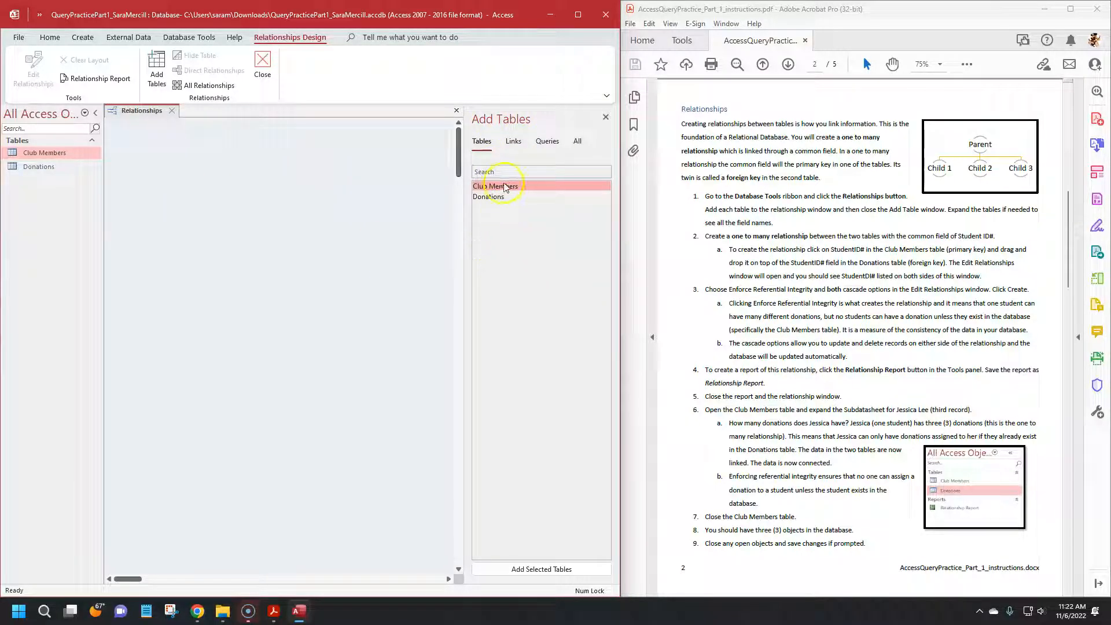
drag(503, 188, 194, 151)
double_click(498, 198)
click(306, 132)
drag(306, 132, 295, 182)
drag(328, 256, 327, 289)
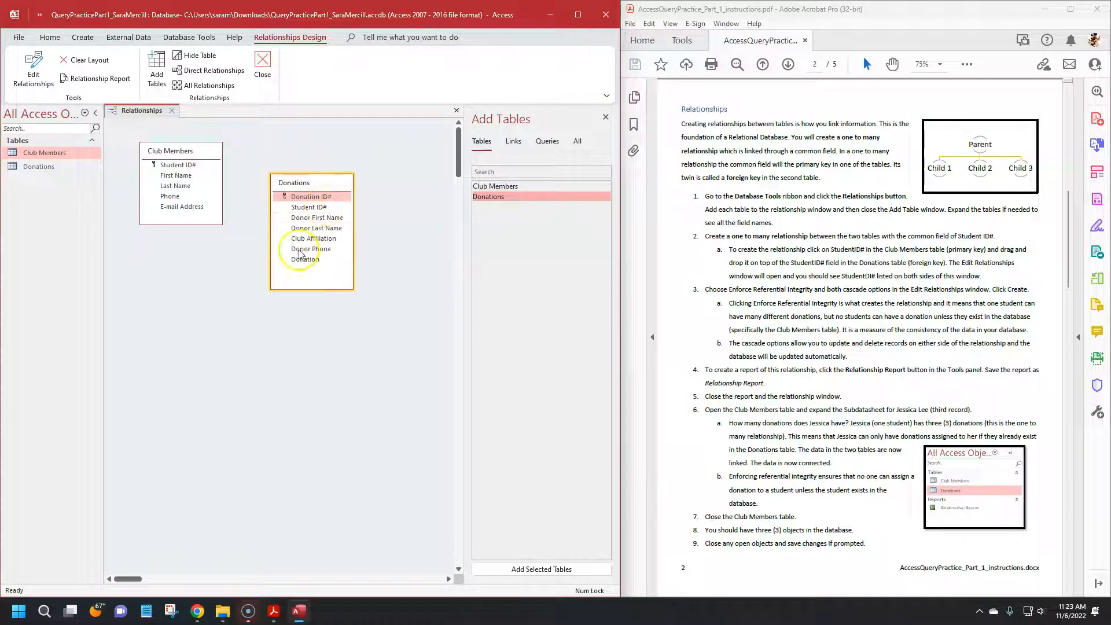
Hide the accidentally added duplicate Donations_1 table from the layout.
double_click(495, 197)
drag(155, 237, 258, 317)
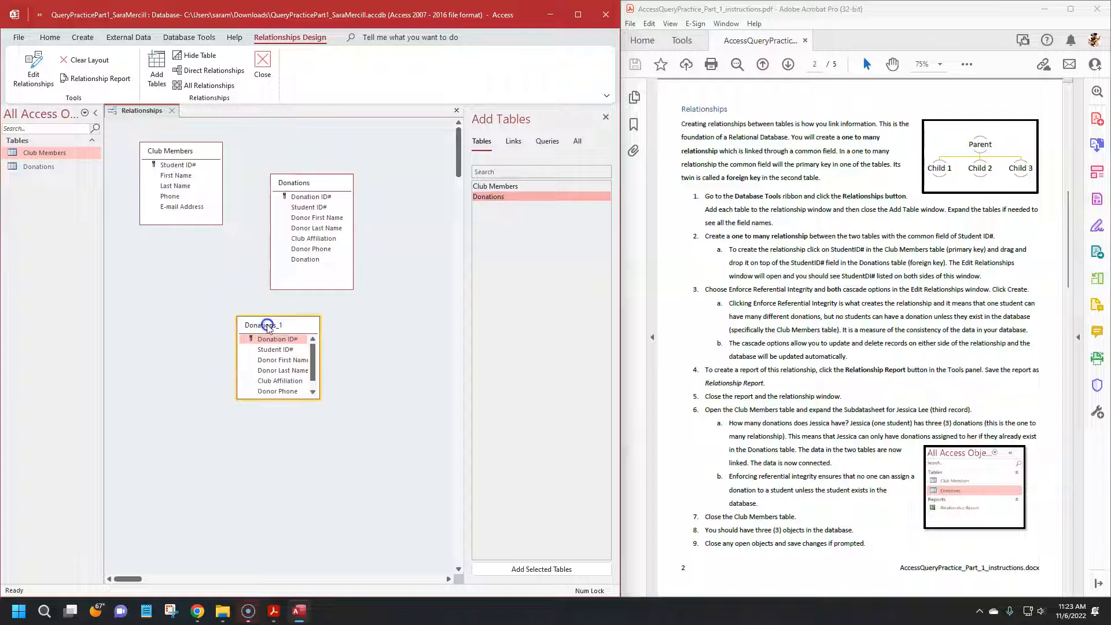
drag(300, 393, 302, 421)
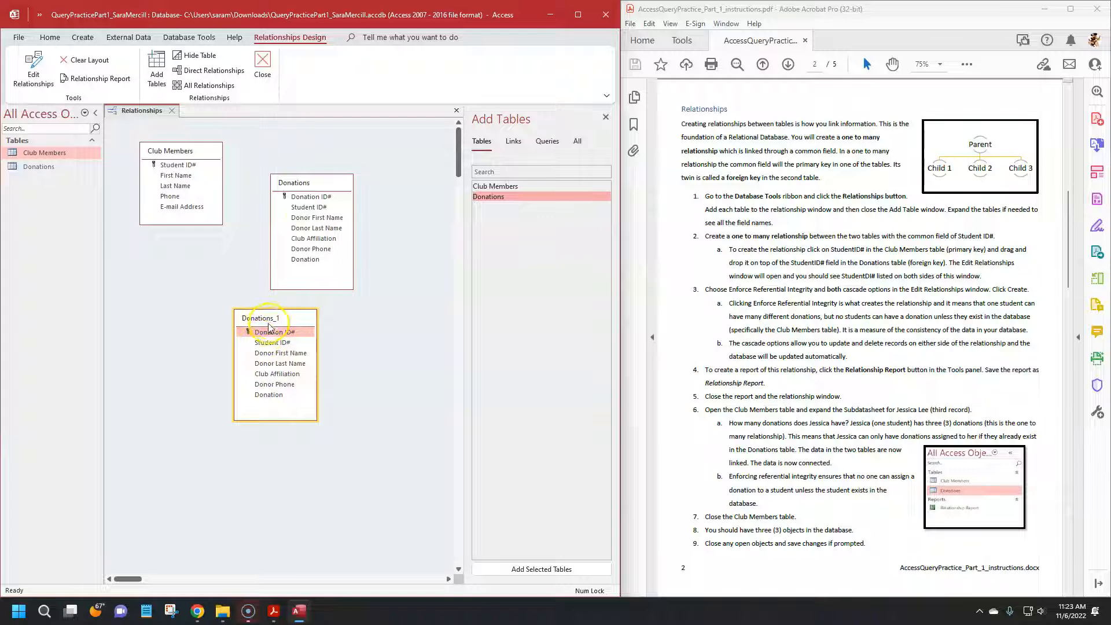
right_click(303, 318)
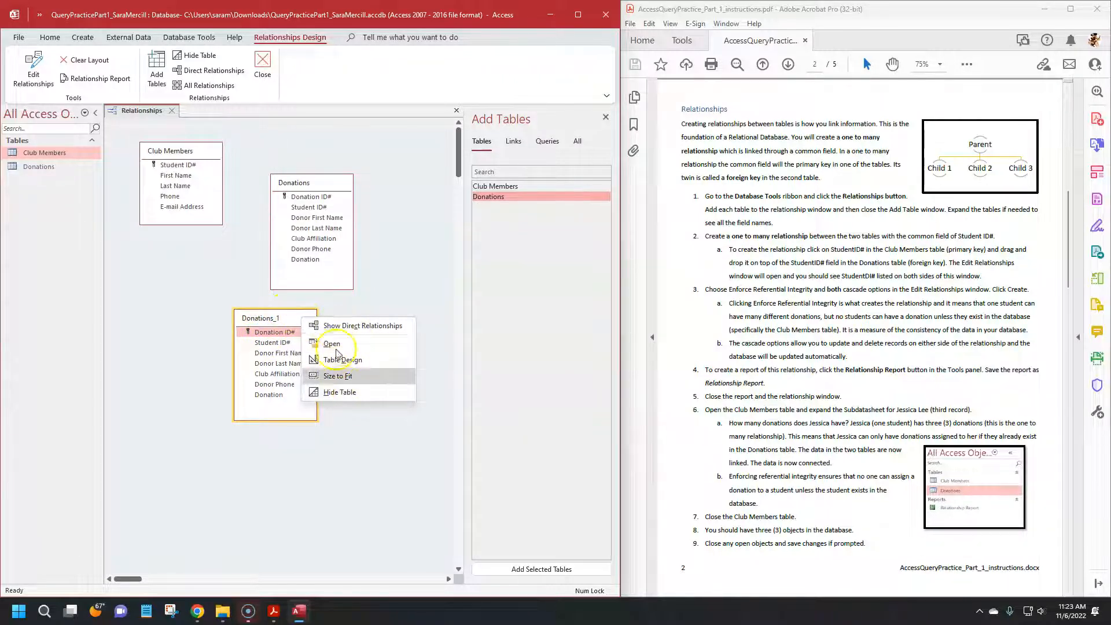
click(327, 392)
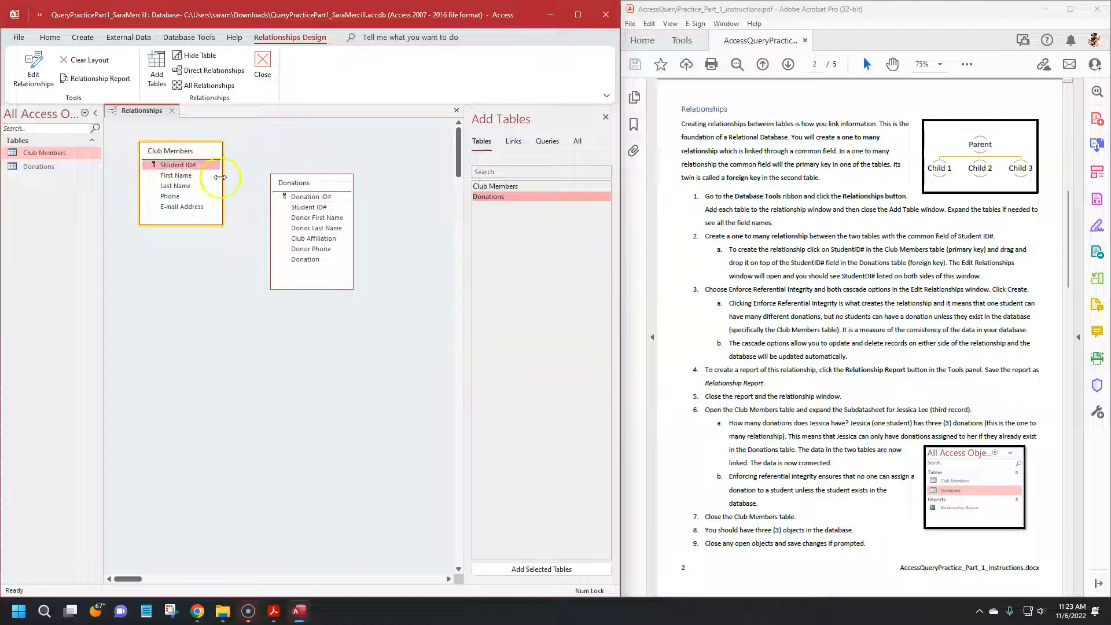
Arrange the two tables side by side and cancel a first Student ID# linking attempt.
drag(202, 150, 198, 169)
drag(320, 184, 313, 177)
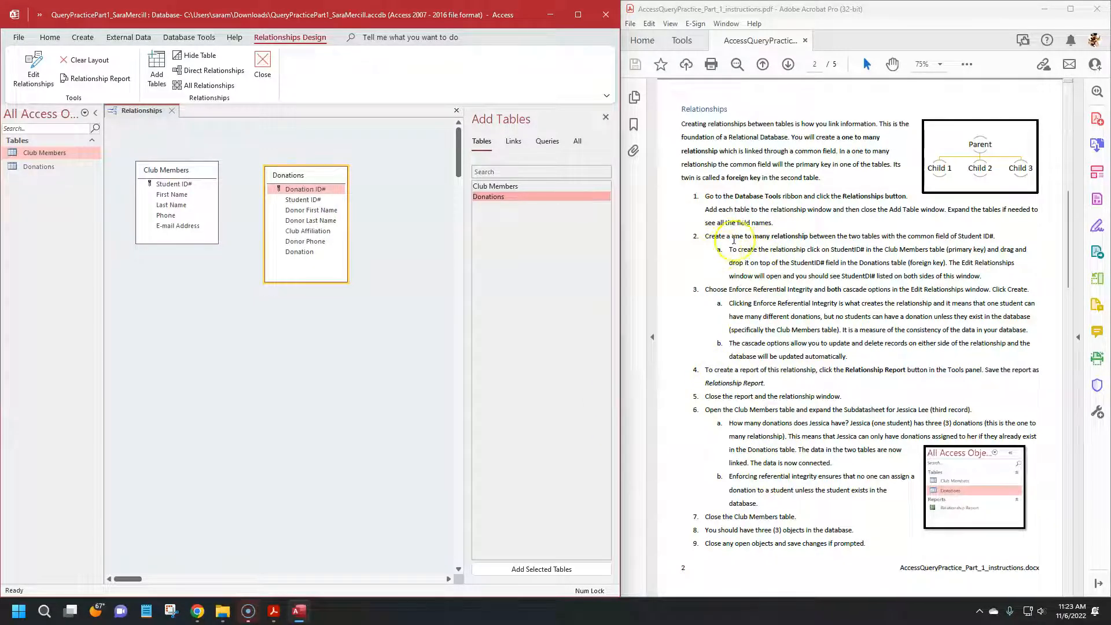
click(302, 199)
click(173, 184)
click(303, 200)
click(189, 181)
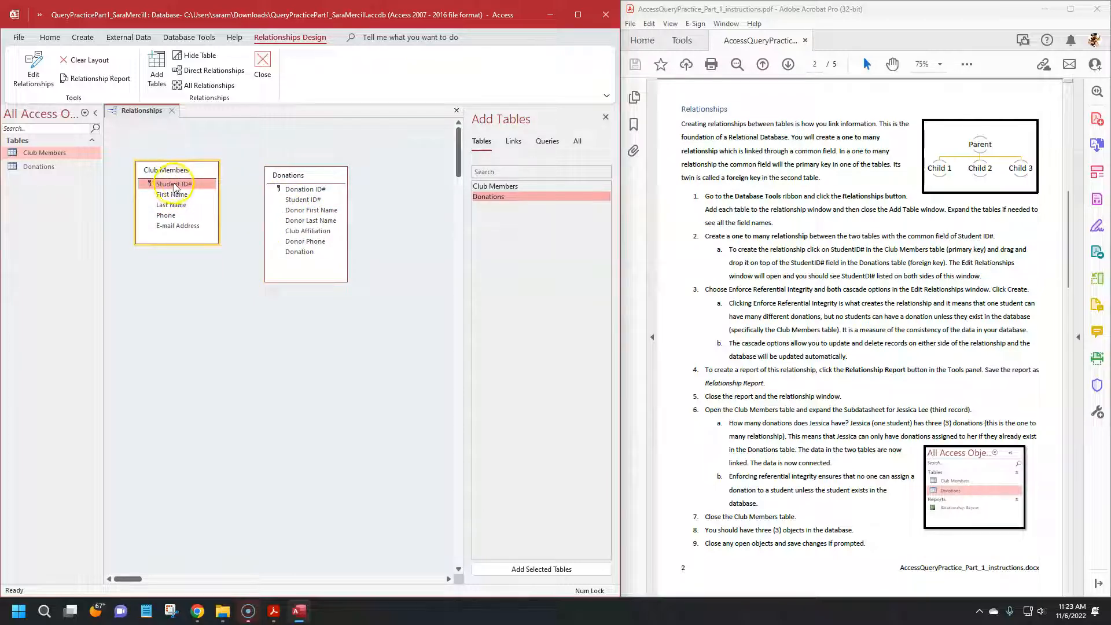
drag(177, 185, 302, 201)
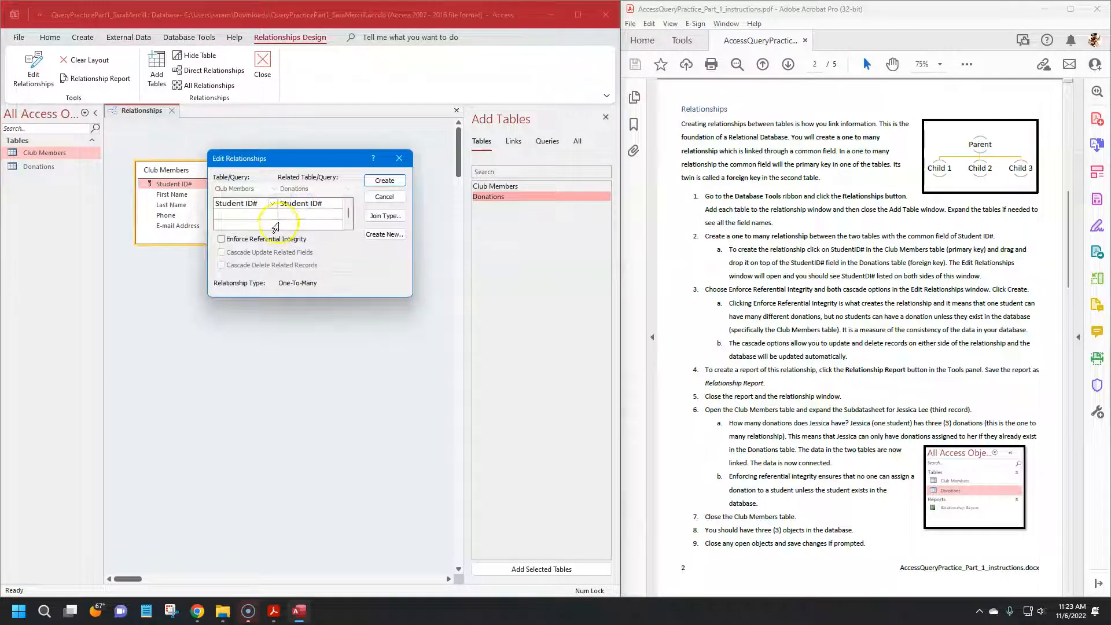
drag(300, 157, 245, 242)
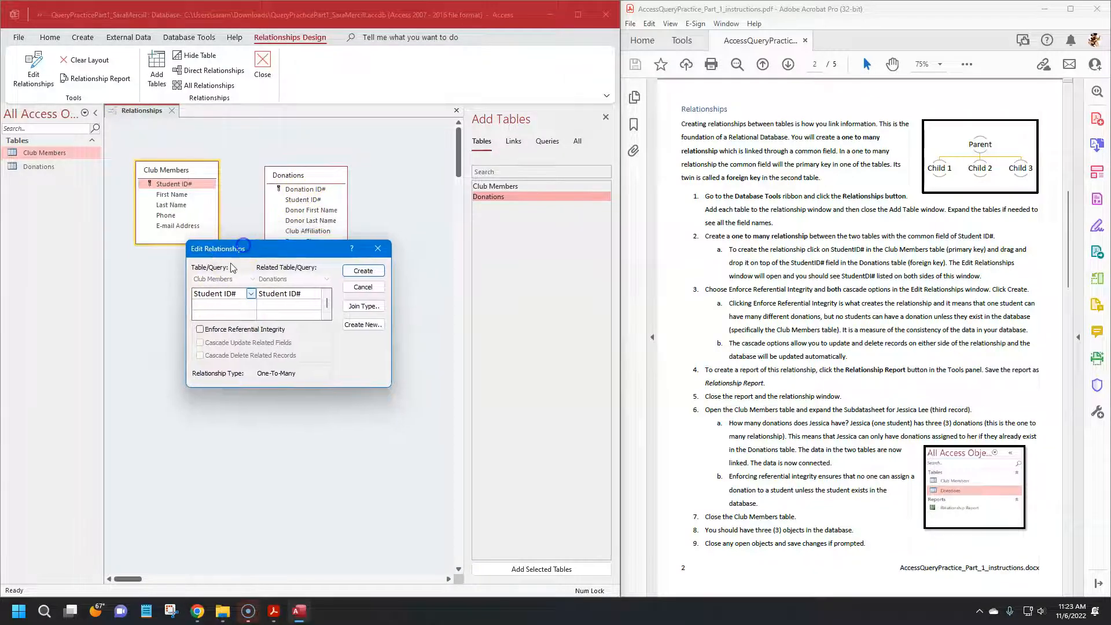
click(363, 286)
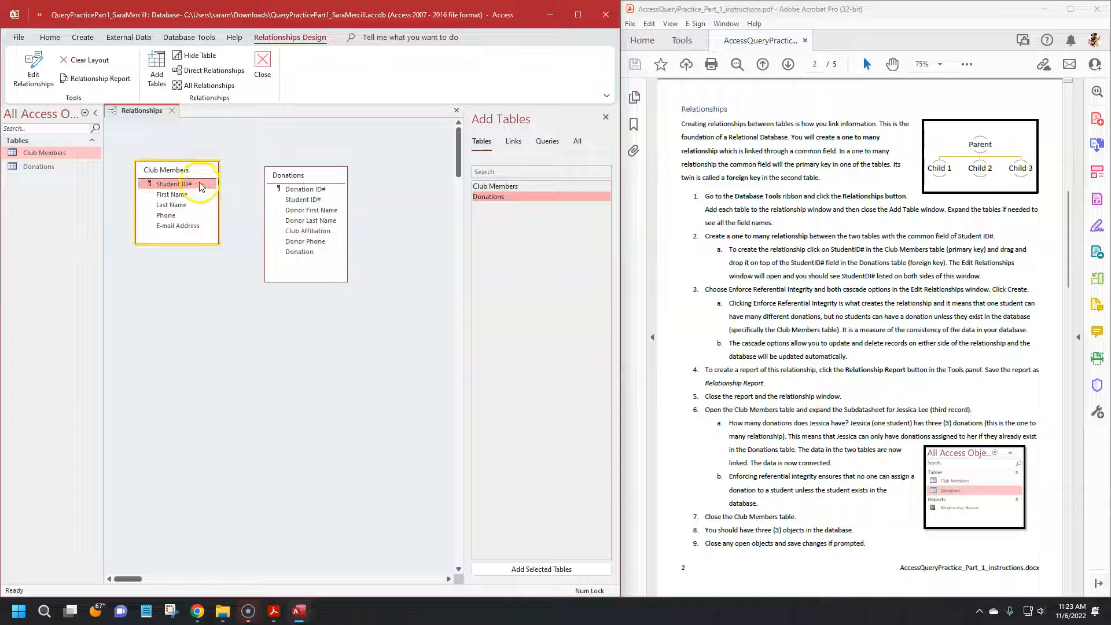
Create the one-to-many Student ID# relationship with referential integrity enforced.
drag(182, 186, 311, 203)
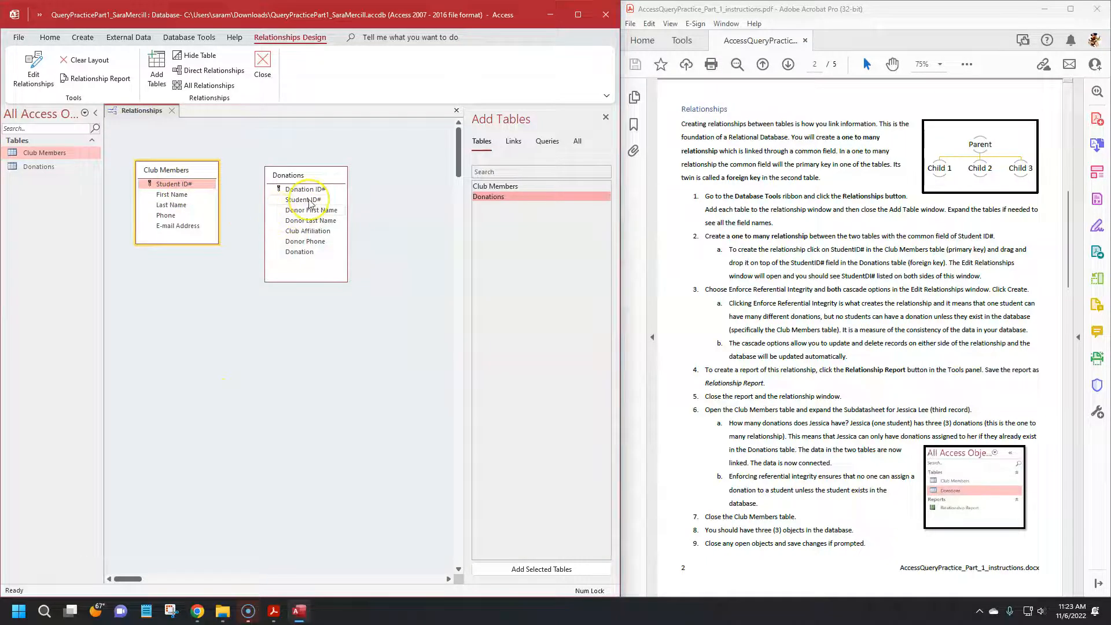
drag(193, 184, 280, 196)
drag(197, 185, 172, 186)
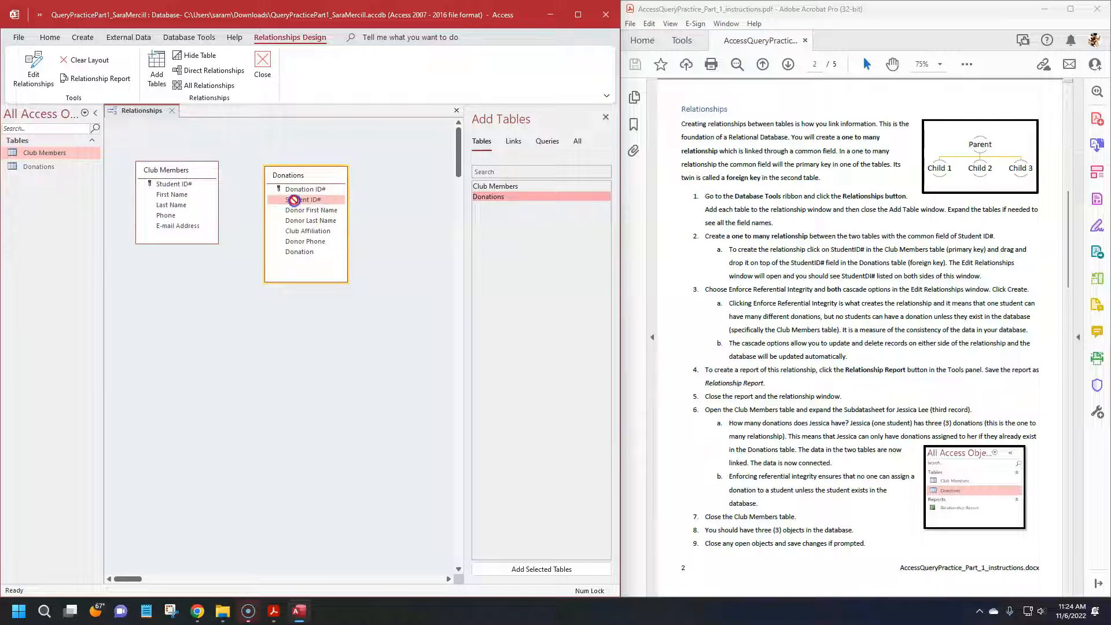
drag(300, 202, 166, 186)
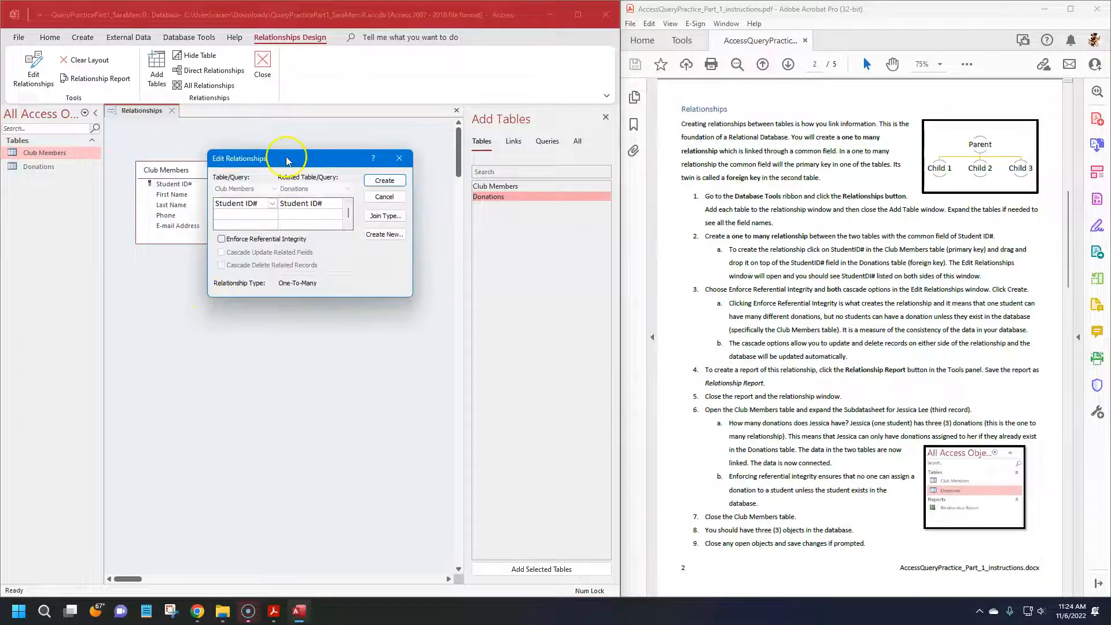
drag(278, 168, 258, 230)
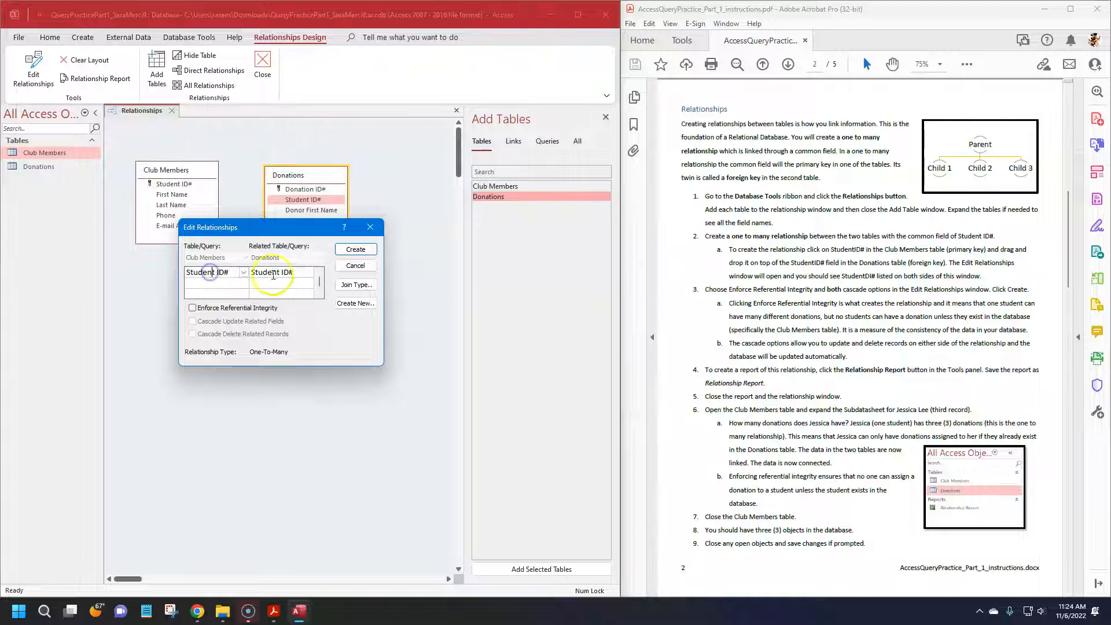
click(202, 272)
click(283, 272)
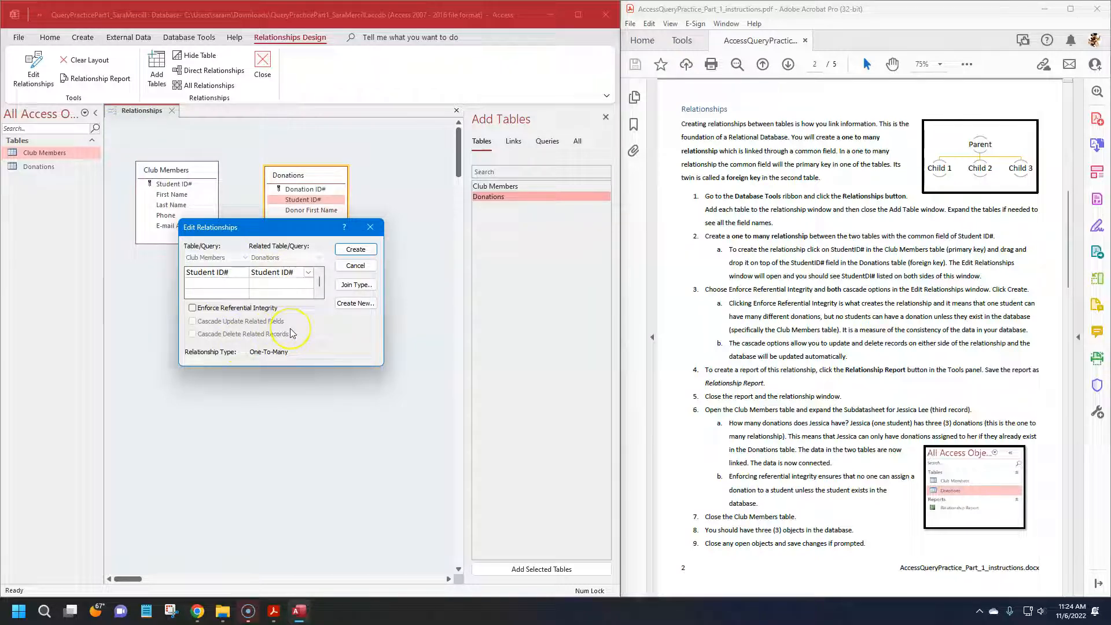
click(200, 307)
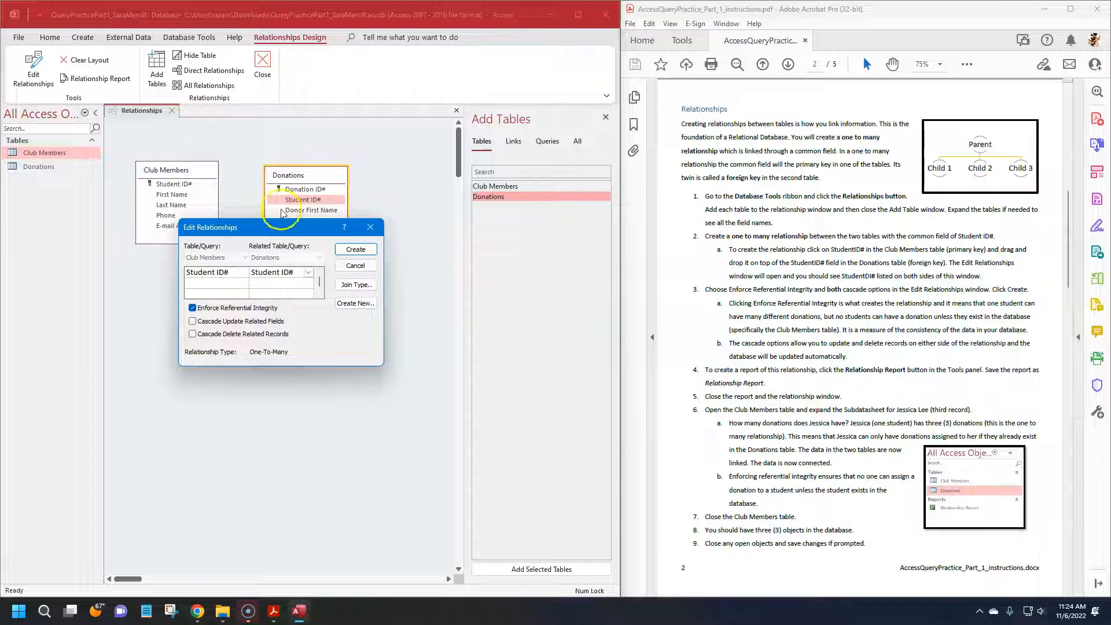
drag(261, 226, 247, 281)
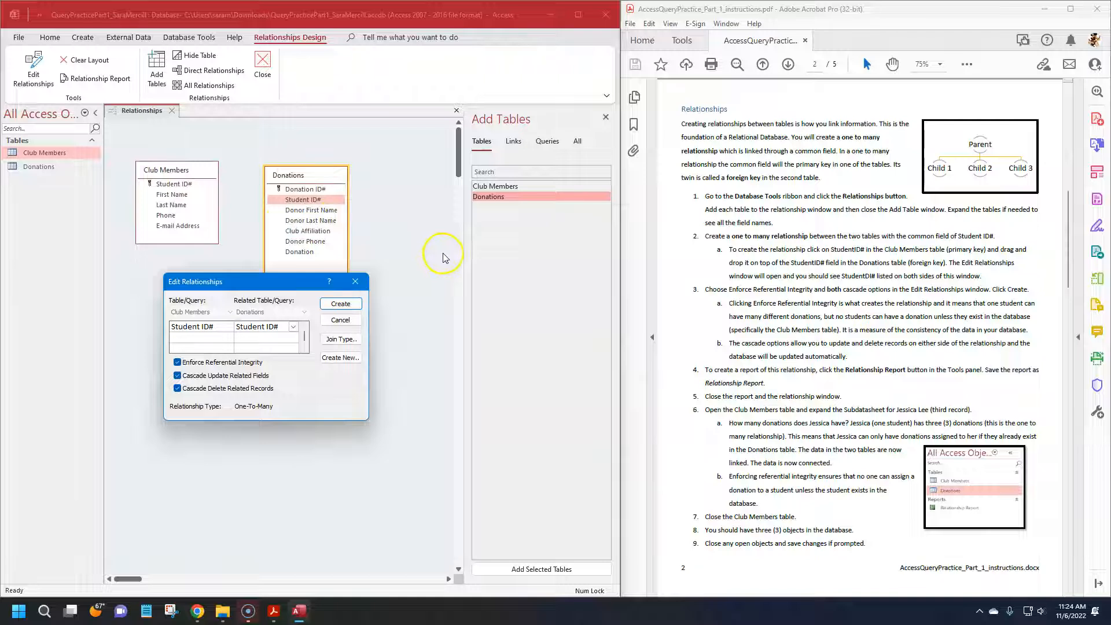
click(340, 303)
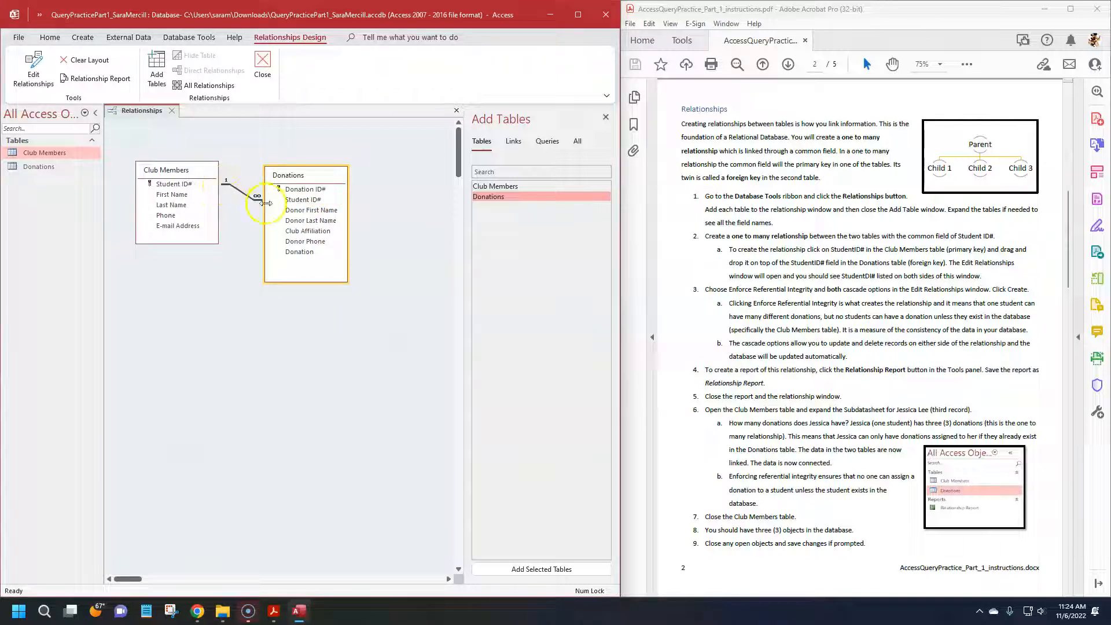
Review the existing Club Members–Donations relationship, then delete it.
drag(298, 178, 272, 227)
drag(190, 173, 179, 163)
drag(273, 231, 291, 222)
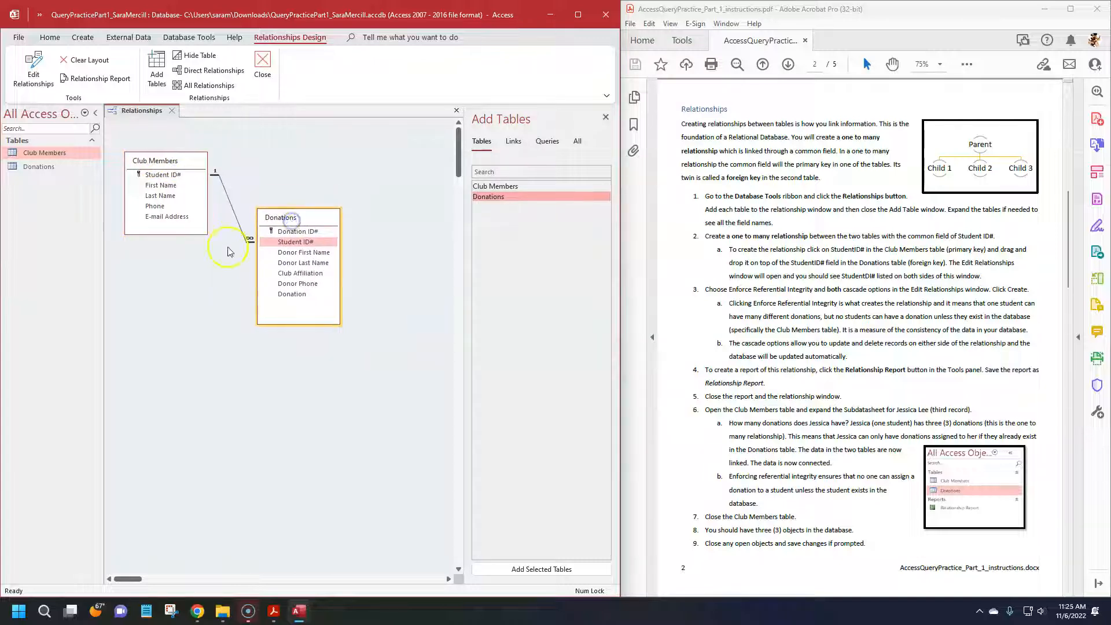
double_click(236, 214)
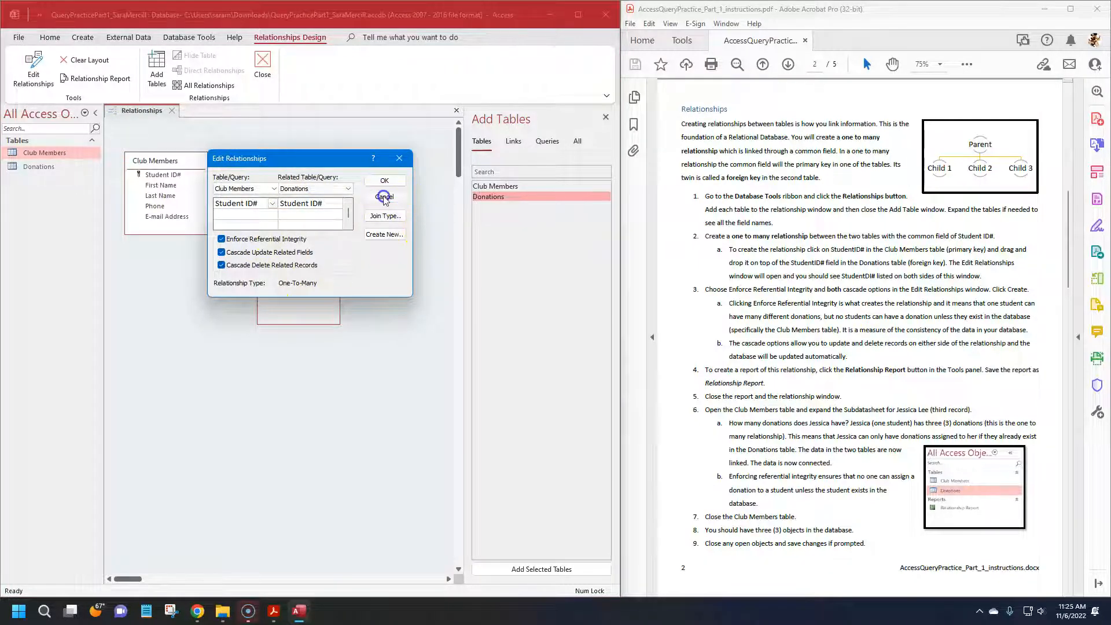
click(384, 180)
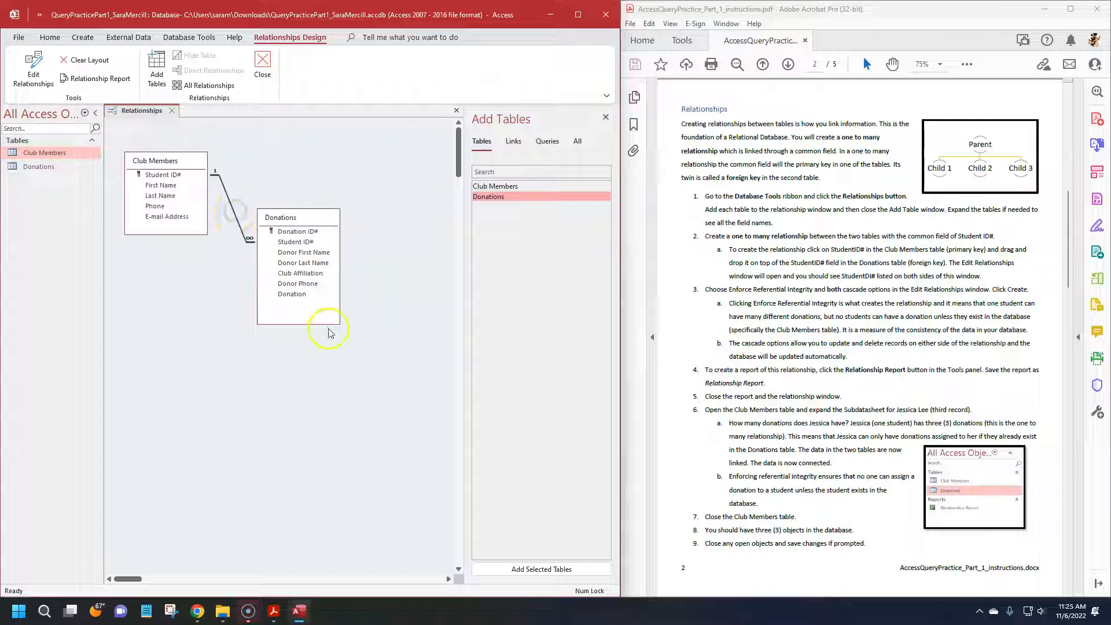
key(Delete)
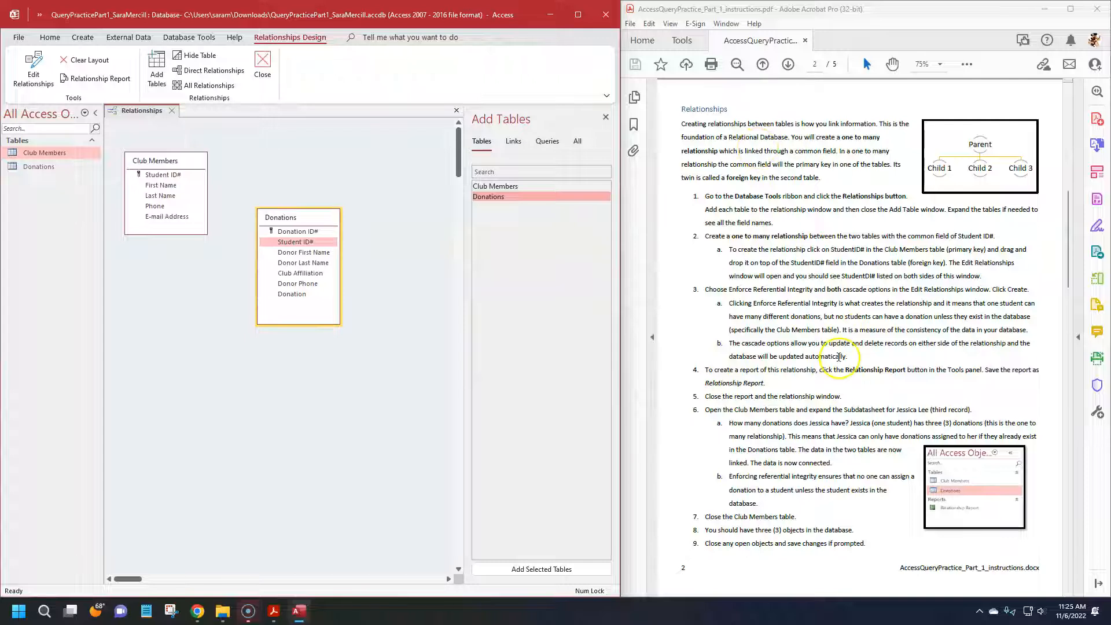
Start dragging Club Members' Student ID# onto the Donations field list.
drag(311, 223, 310, 192)
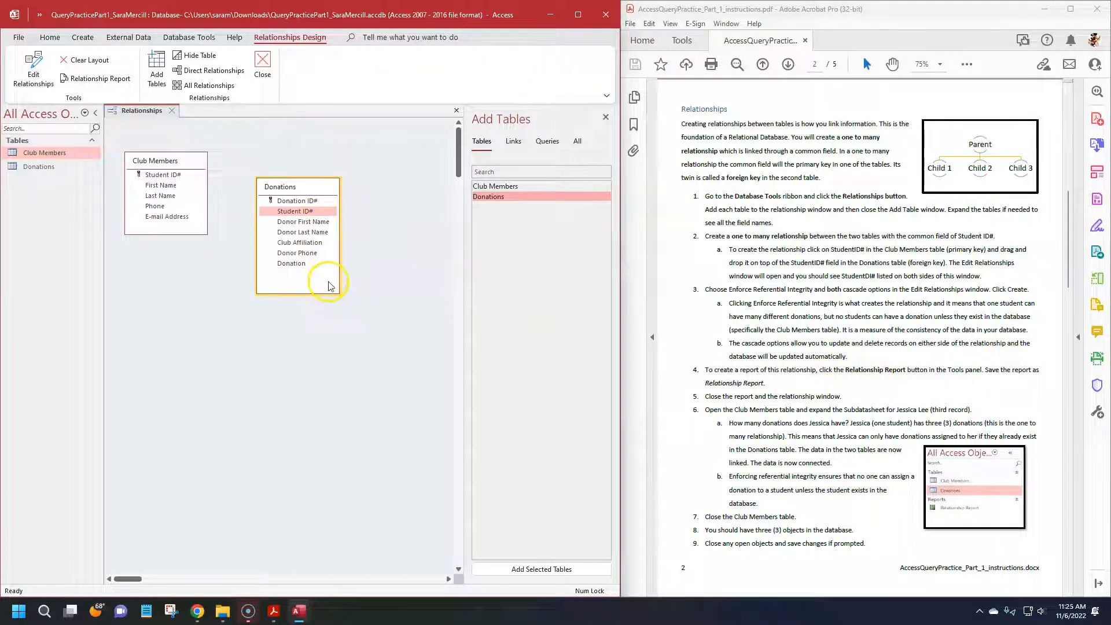
drag(160, 174, 296, 216)
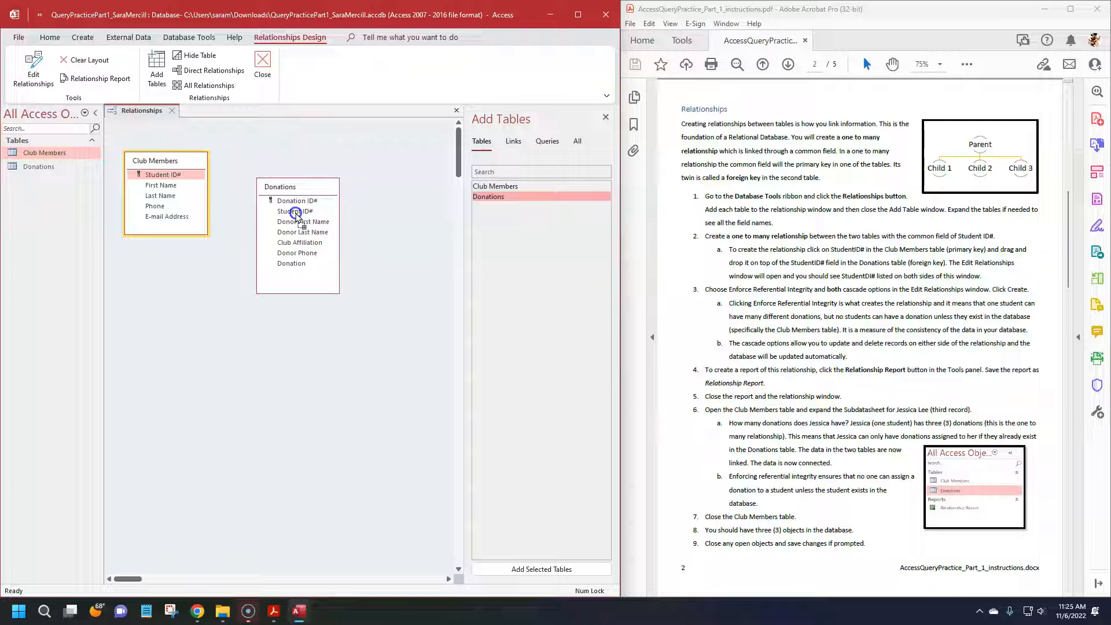
drag(295, 214, 289, 266)
Pair Student ID# with Donations' Student ID#, tick integrity, cascade update and cascade delete, then create.
drag(263, 154, 260, 221)
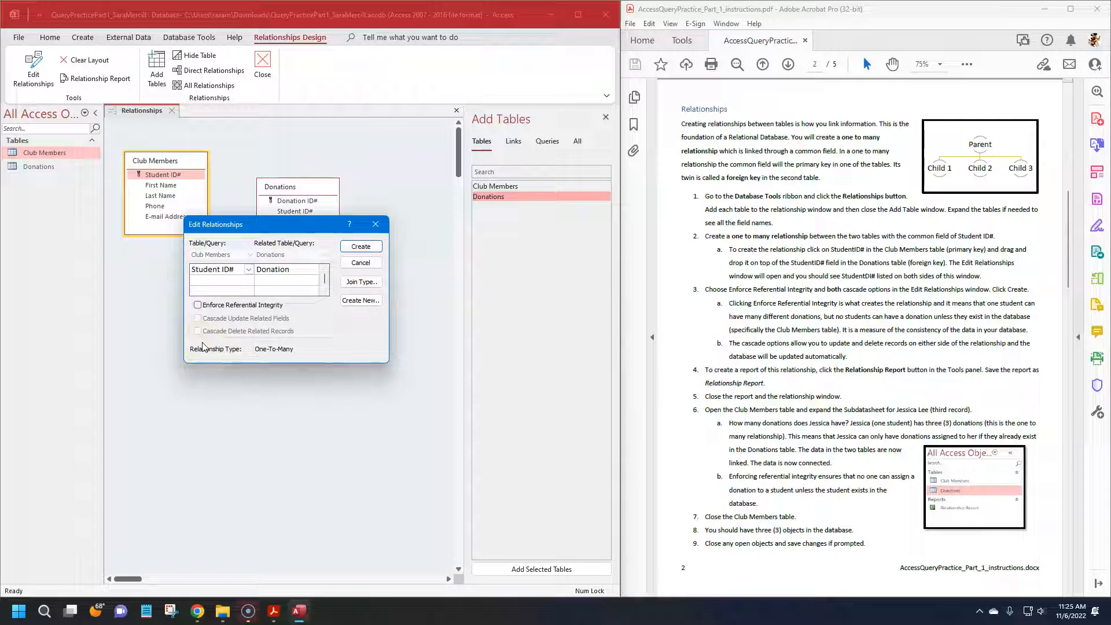
click(206, 269)
click(295, 270)
click(314, 270)
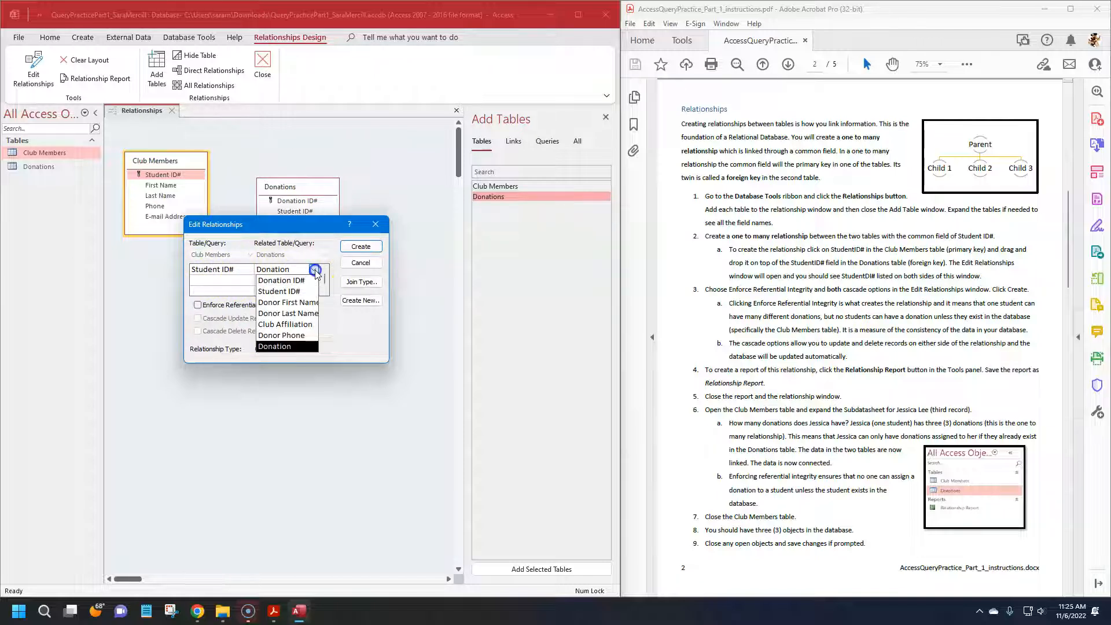
click(303, 291)
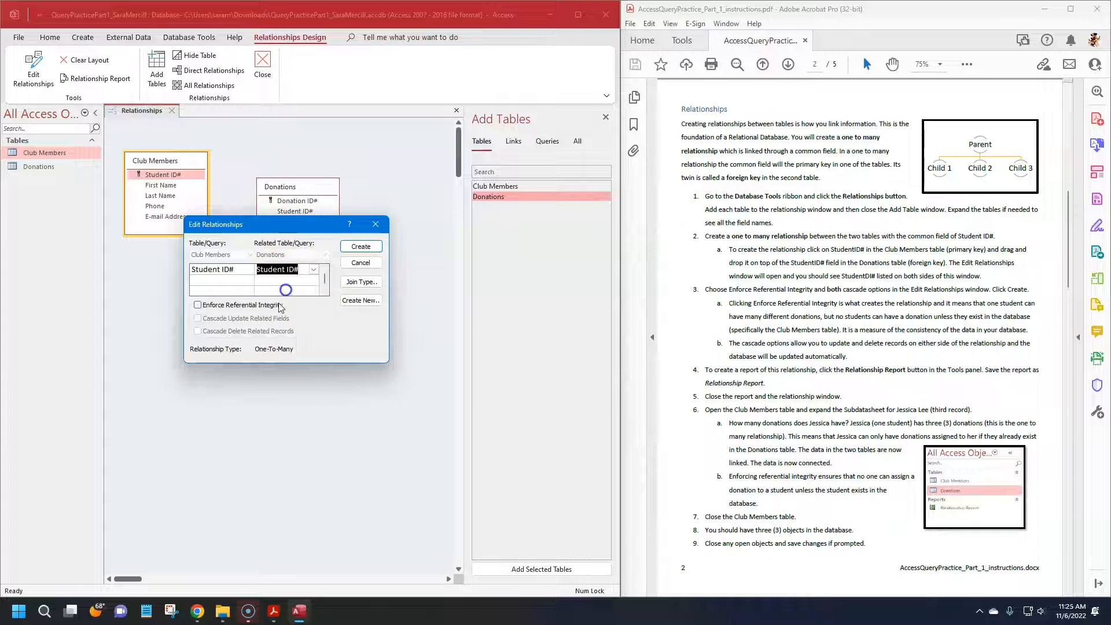
drag(280, 224, 249, 238)
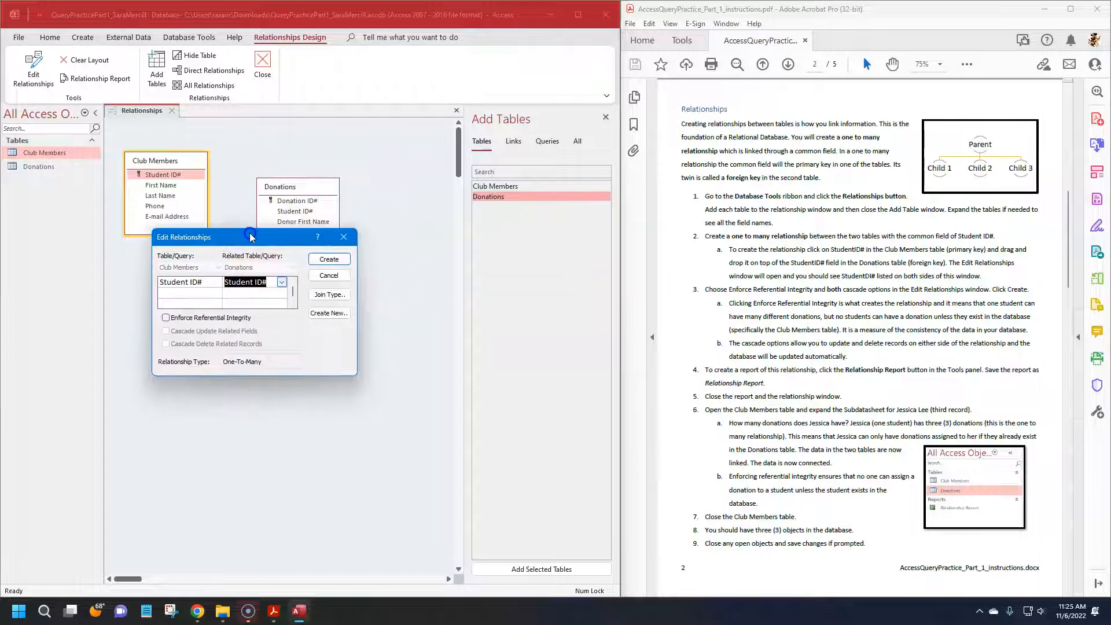
click(166, 318)
click(166, 331)
click(168, 343)
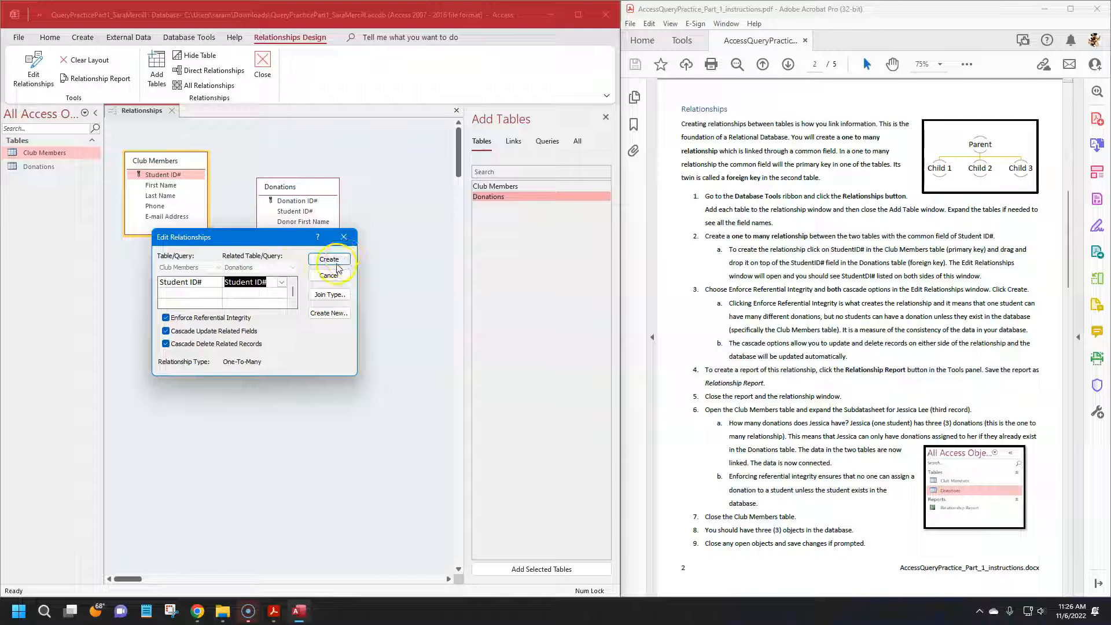
click(330, 259)
drag(300, 186, 296, 213)
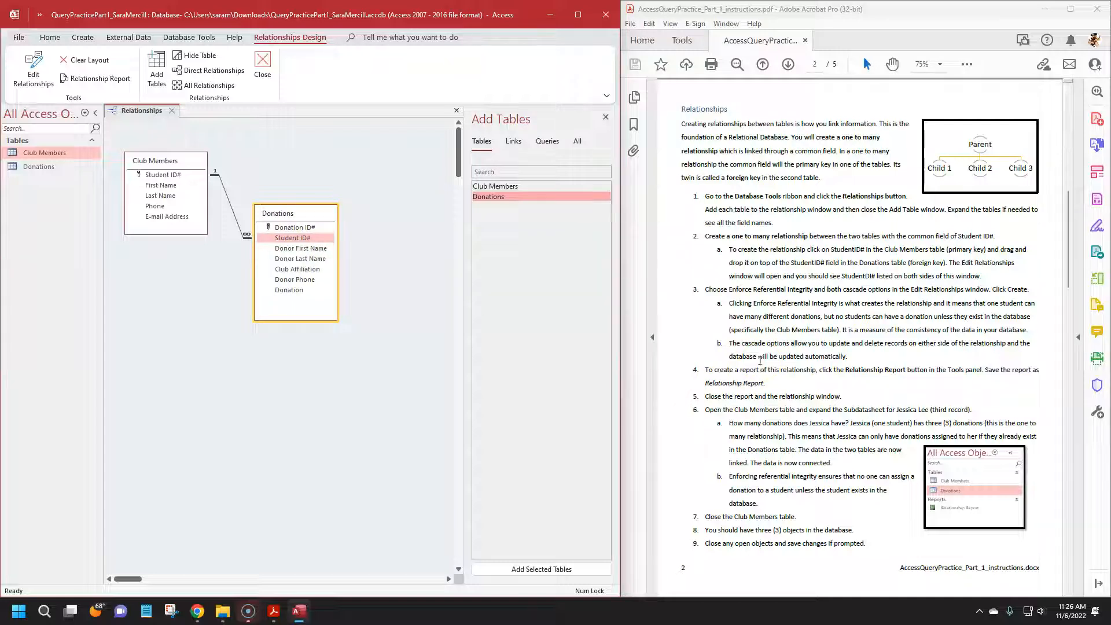
click(755, 385)
Generate a Relationship Report of the Club Members–Donations layout in Print Preview.
drag(705, 370, 777, 378)
click(777, 384)
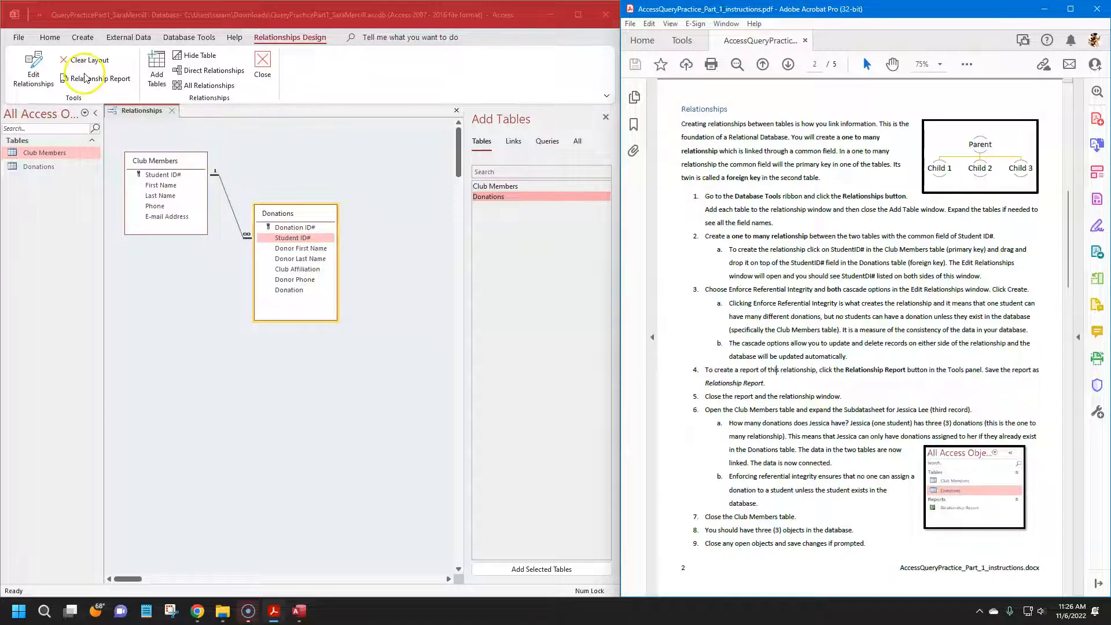
click(252, 141)
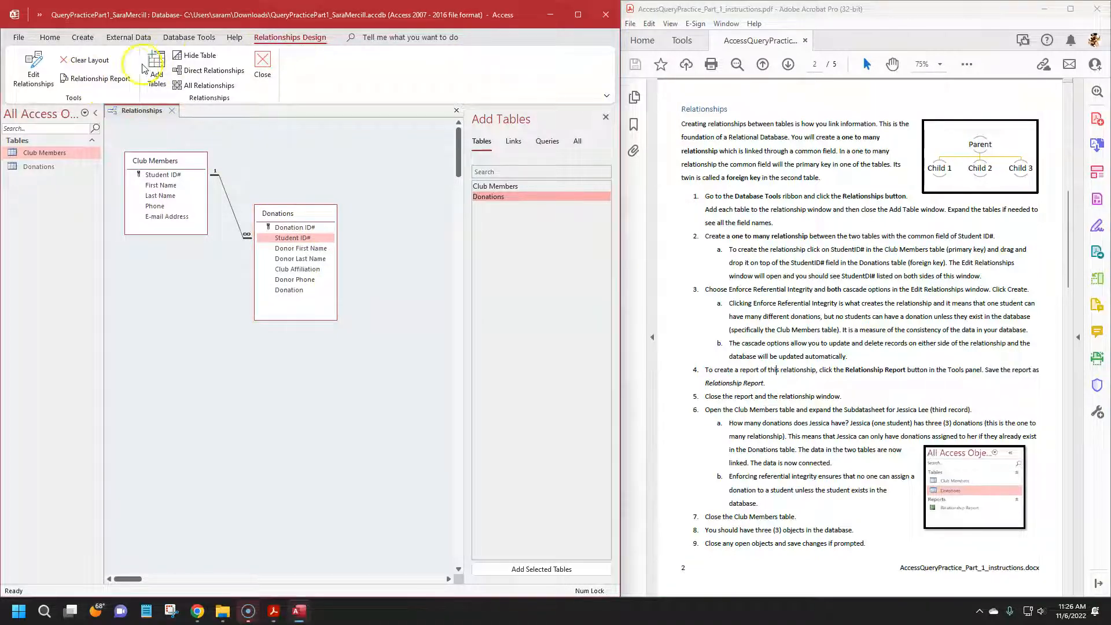
click(100, 81)
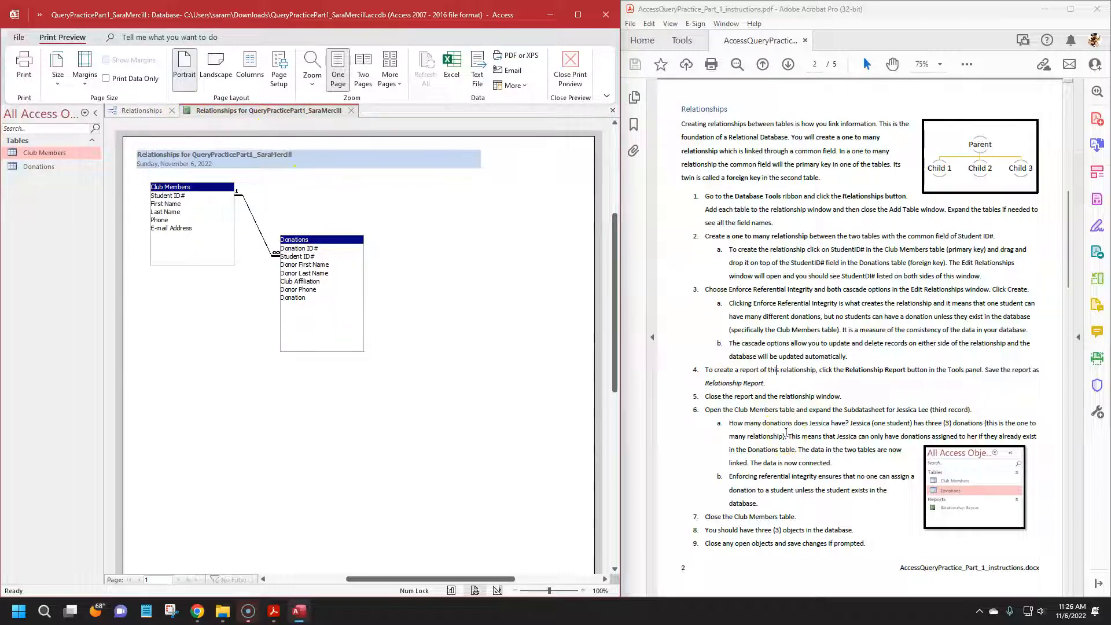
Save the report as 'Relationship Report' and close its preview.
drag(703, 382, 770, 385)
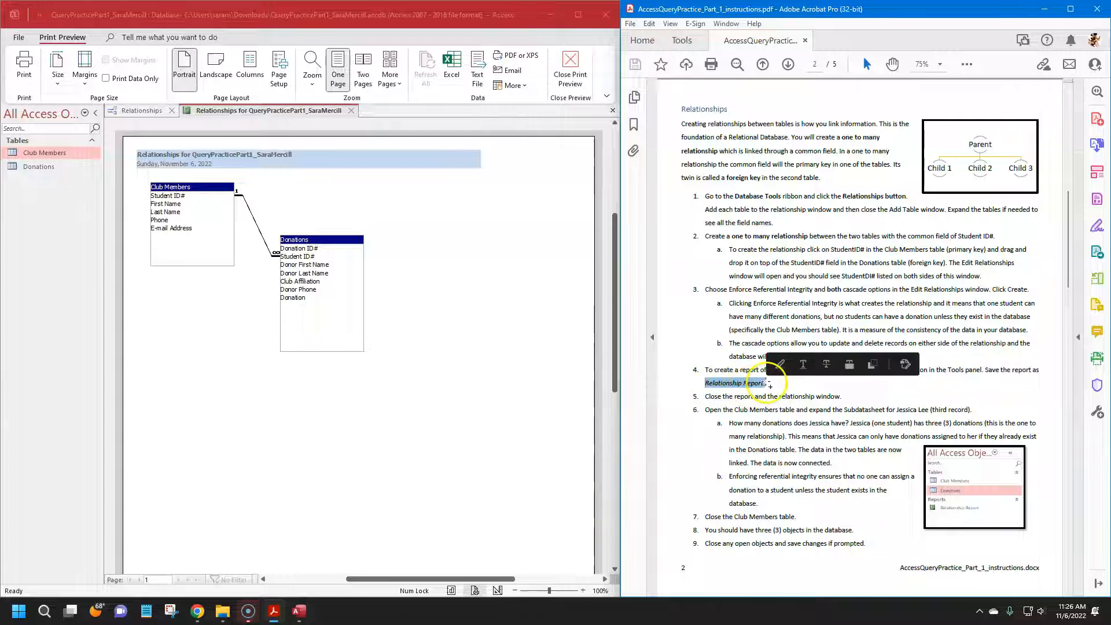
click(394, 308)
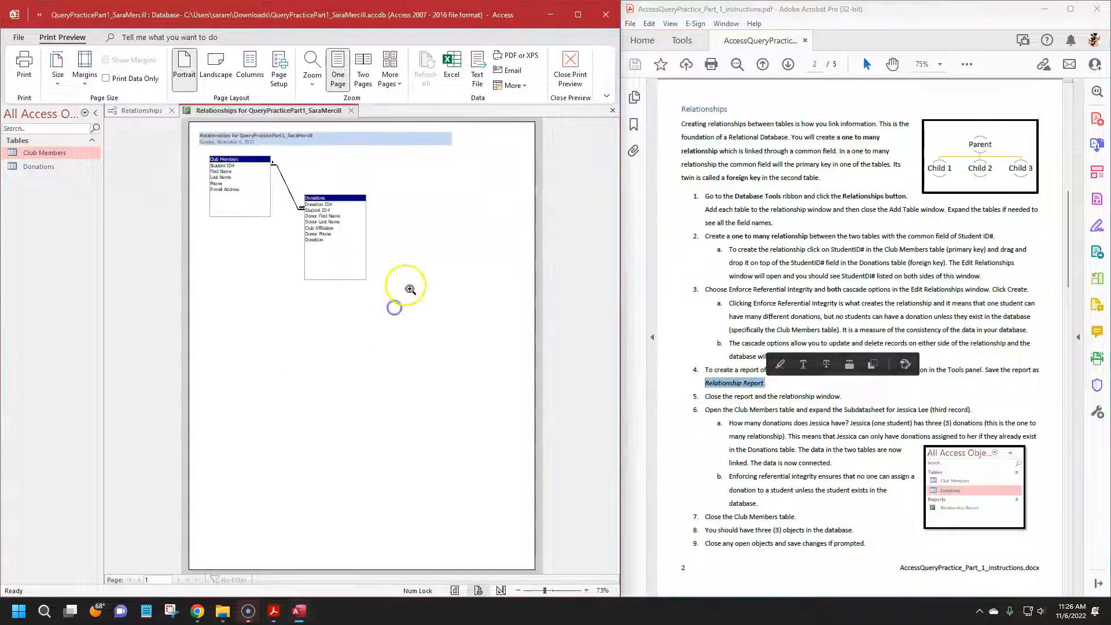
click(39, 16)
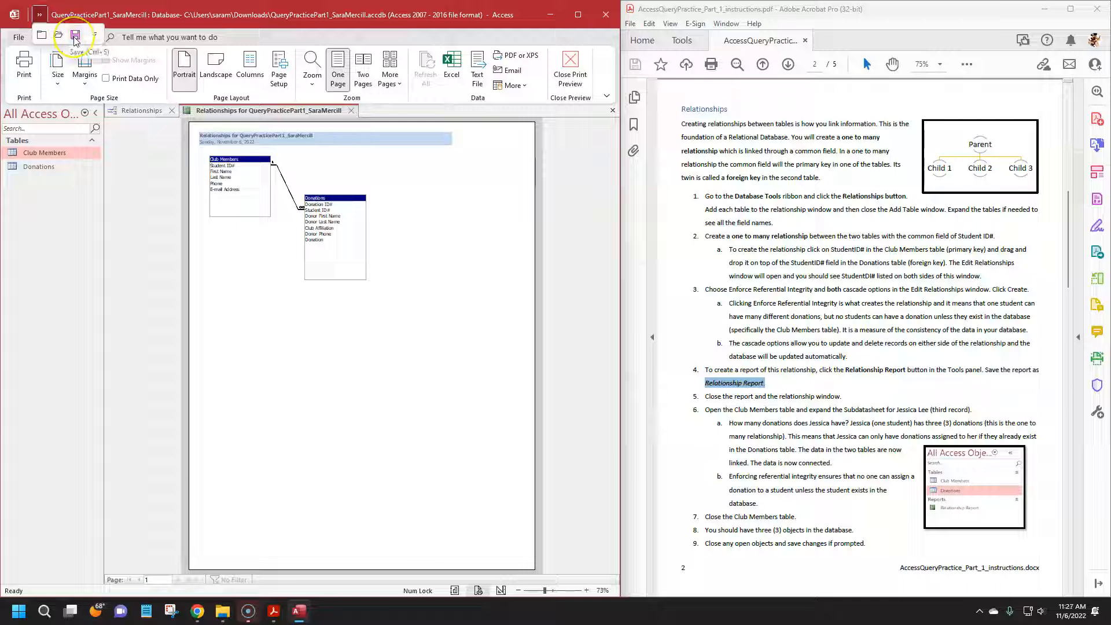
right_click(221, 111)
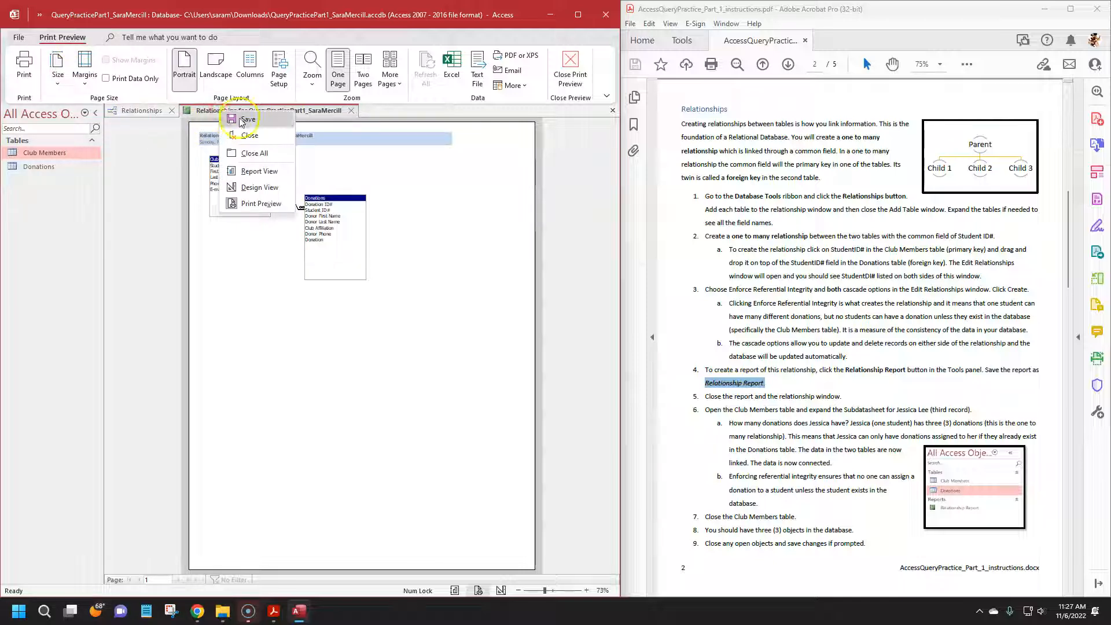
click(244, 120)
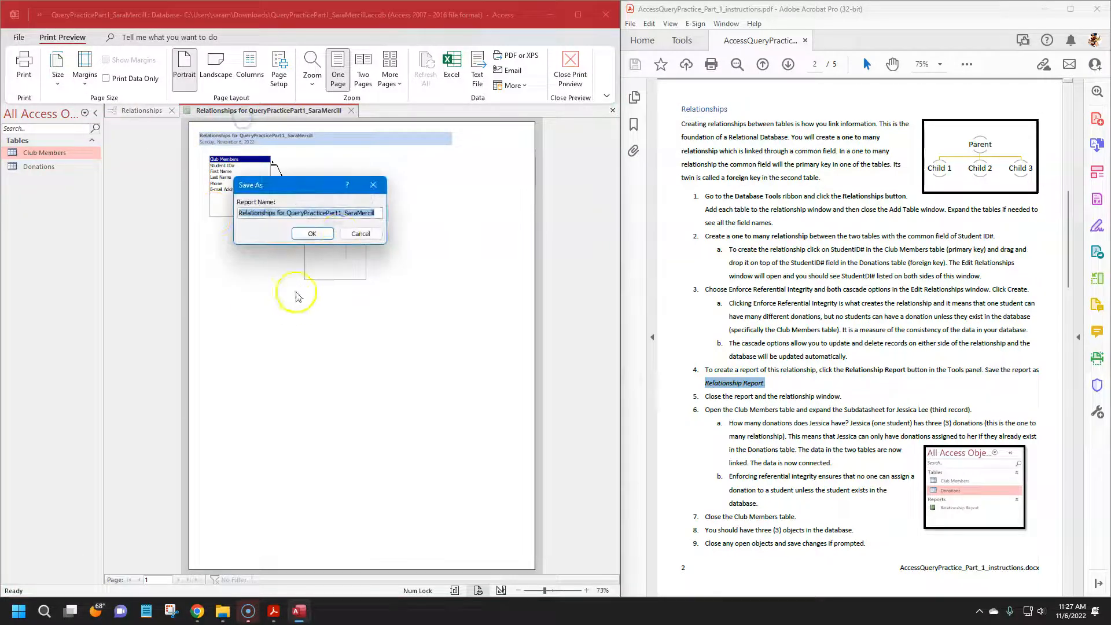
click(382, 213)
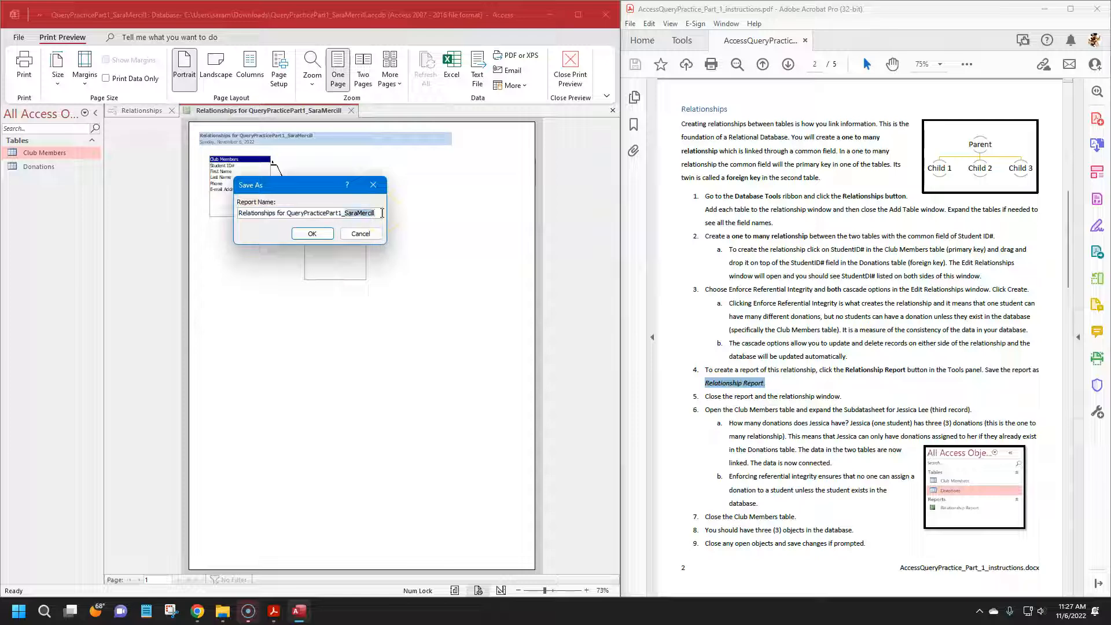
key(ctrl+shift+Left)
key(ctrl+shift+Left)
key(ctrl+shift+Left)
key(ctrl+shift+Right)
key(BackSpace)
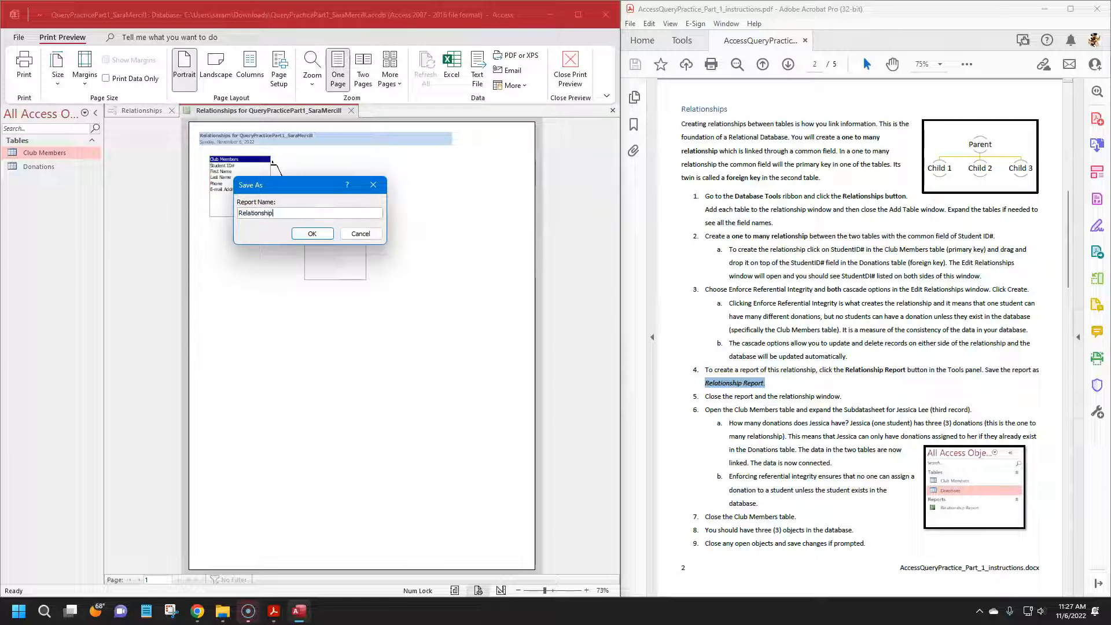
key(Return)
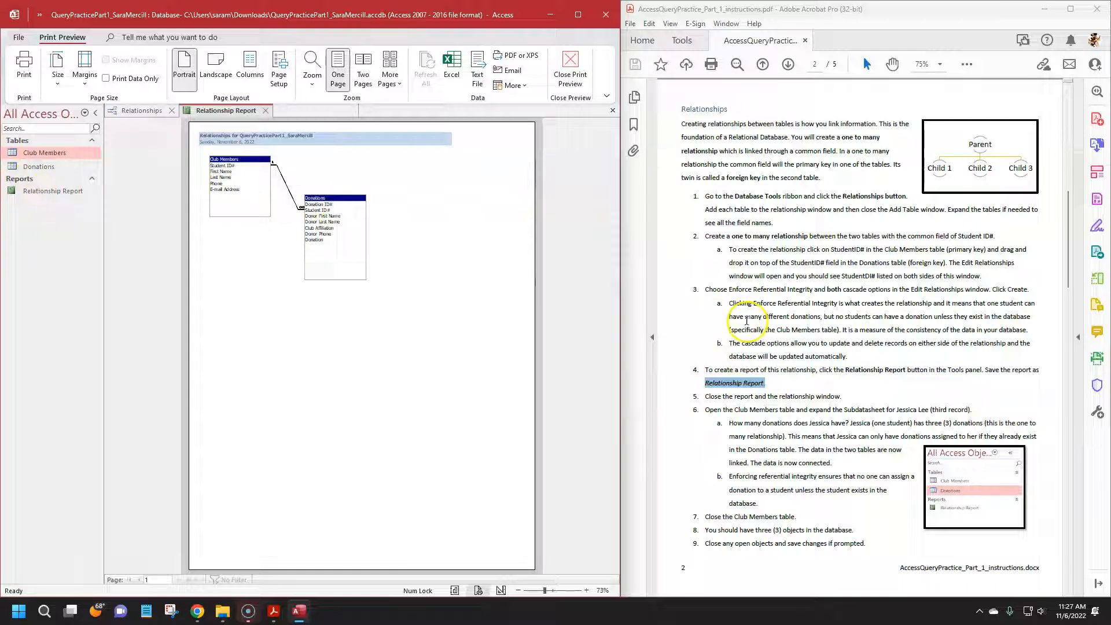
click(265, 110)
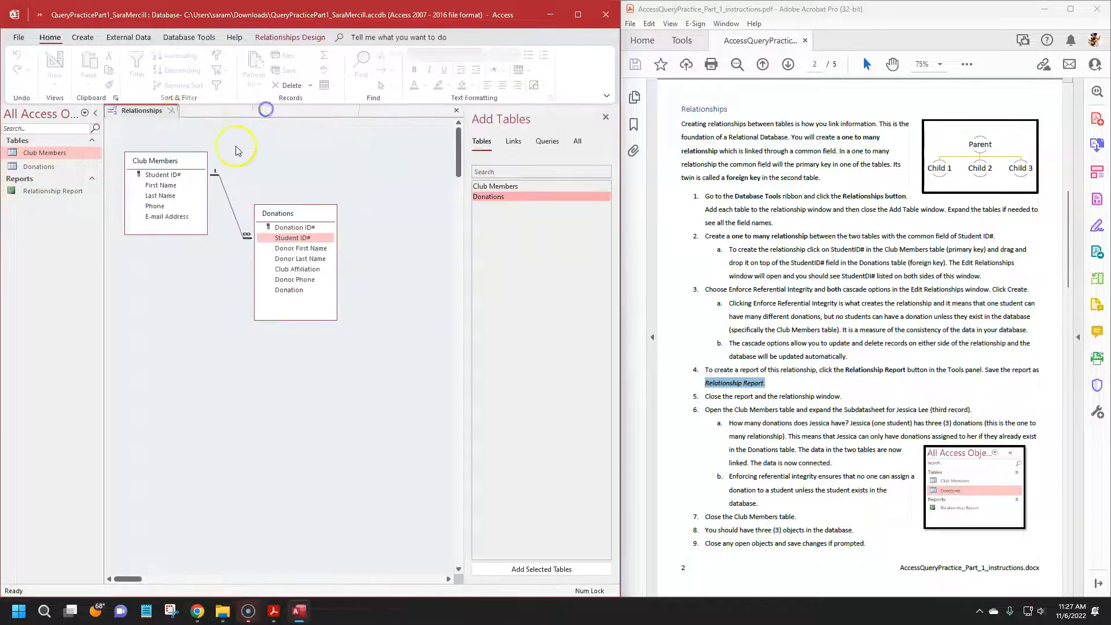
Close Relationships, open Club Members, and expand the third member's three linked donations.
click(173, 111)
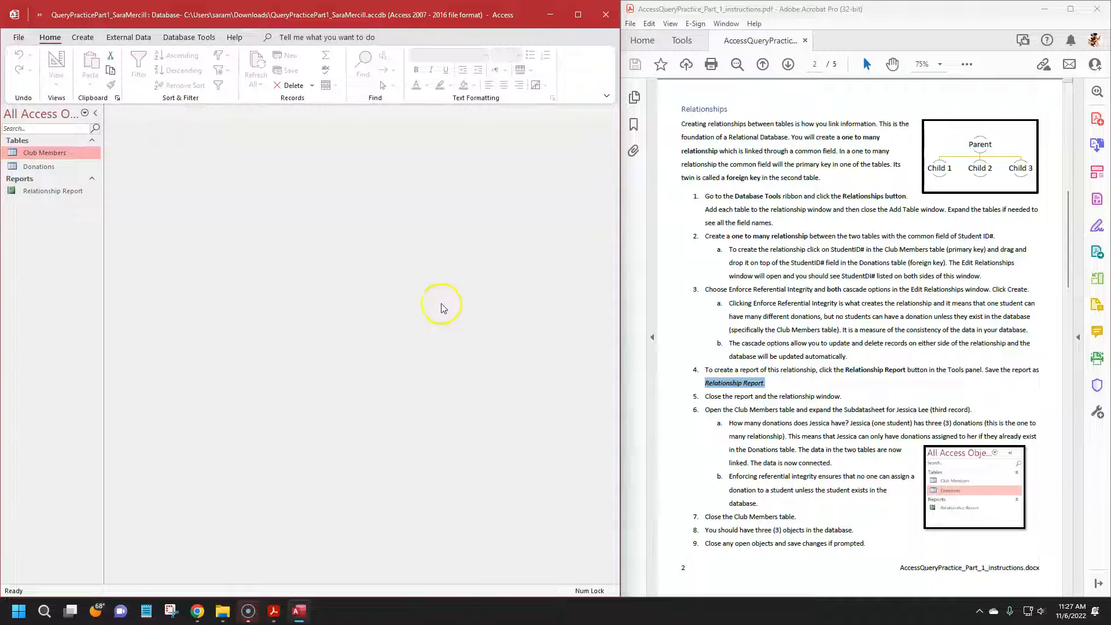
scroll(757, 411, down, 5)
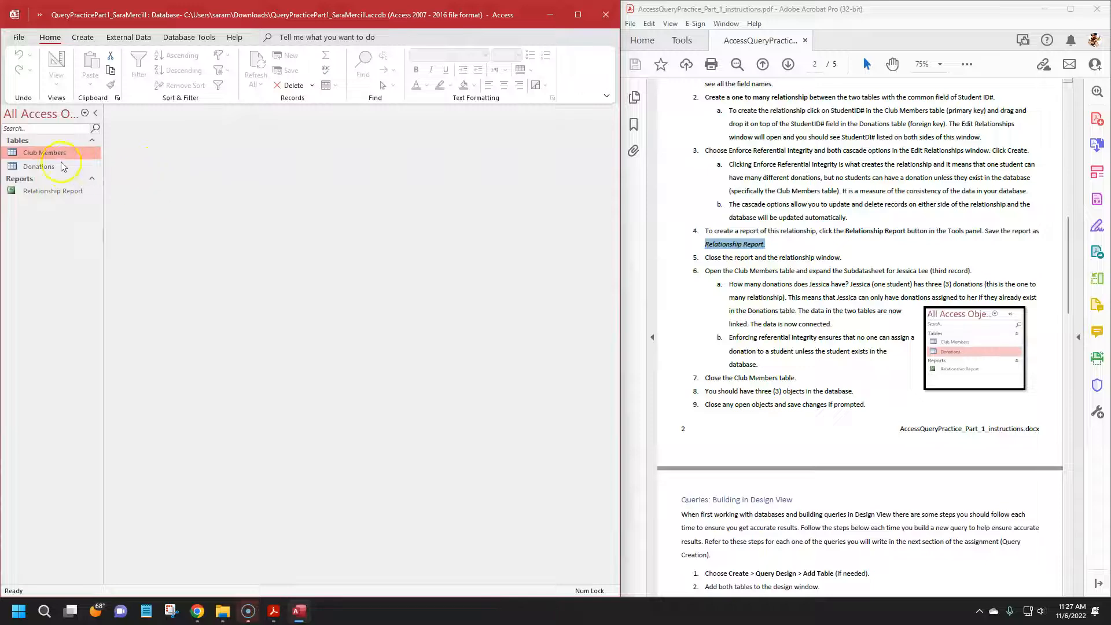
double_click(44, 153)
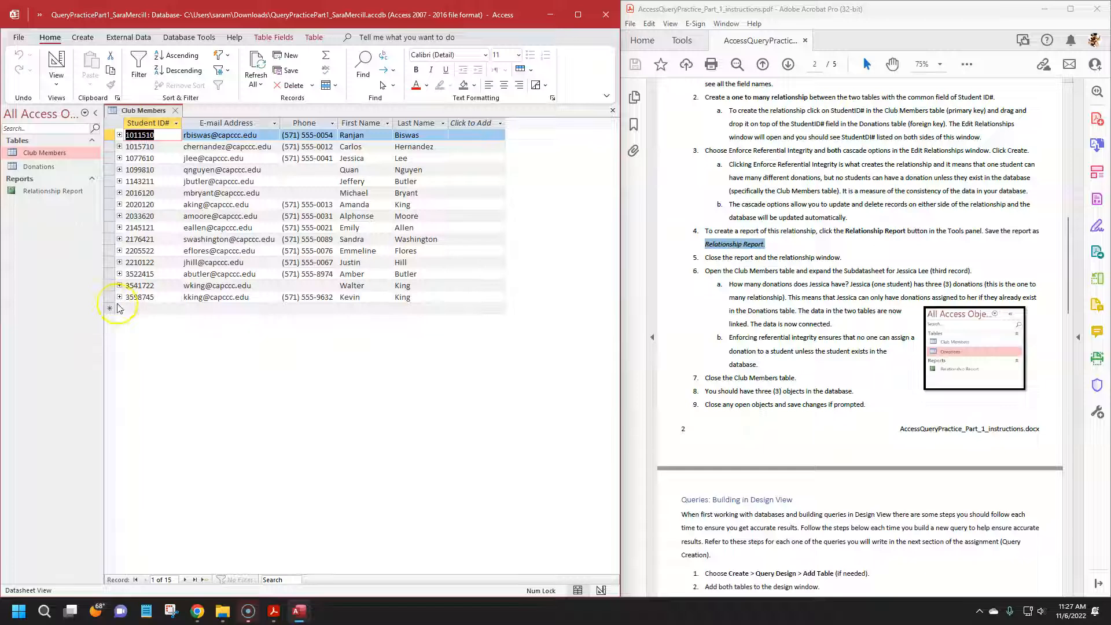
click(120, 159)
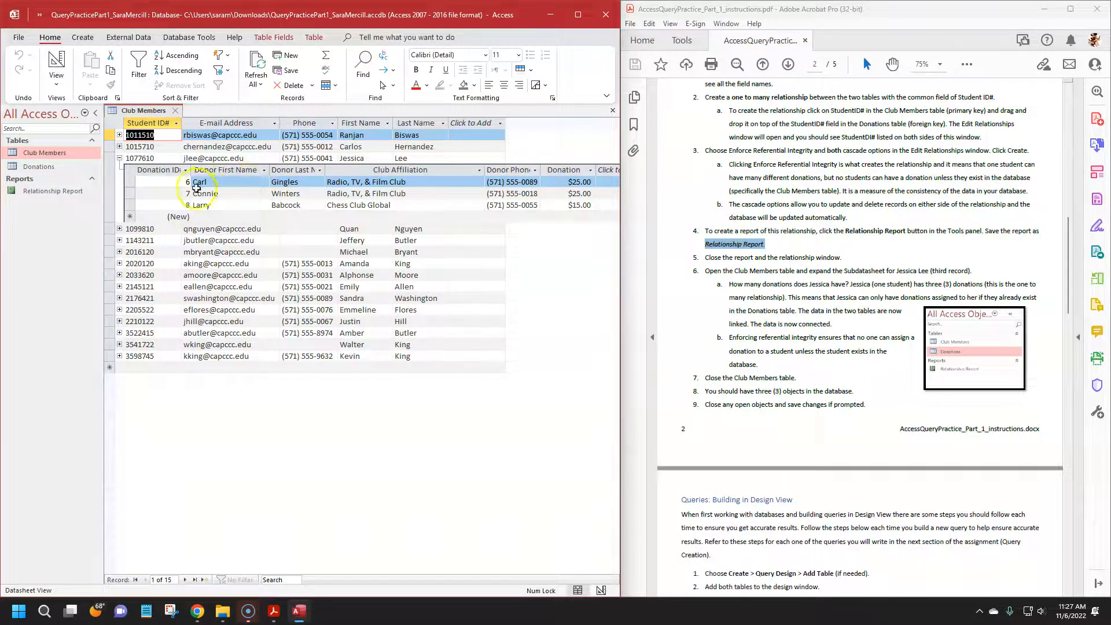
click(213, 184)
click(217, 194)
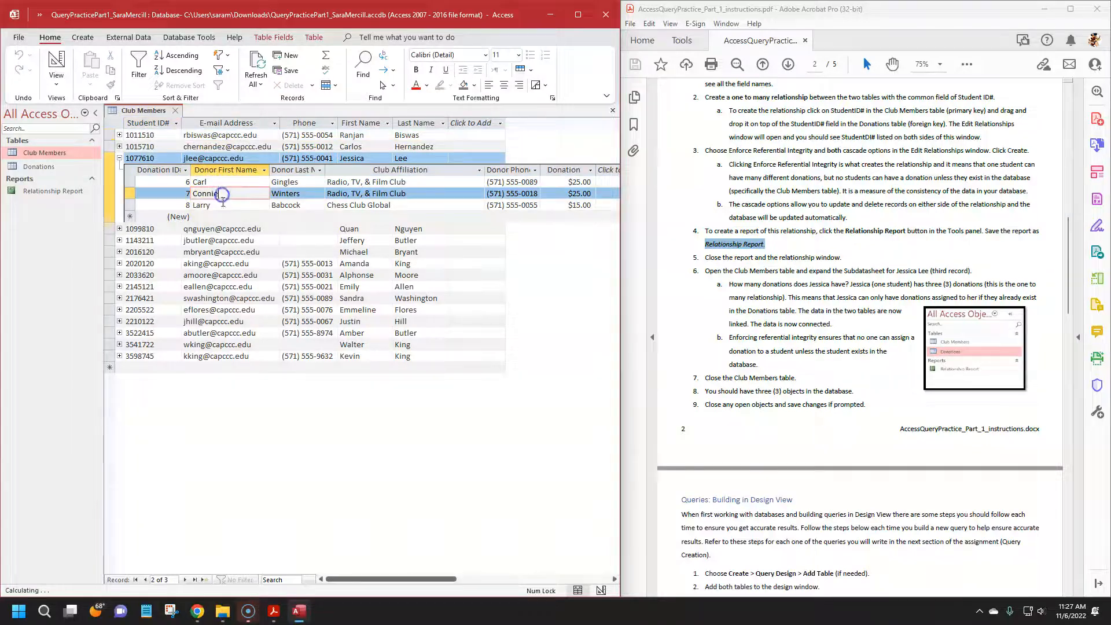
click(220, 204)
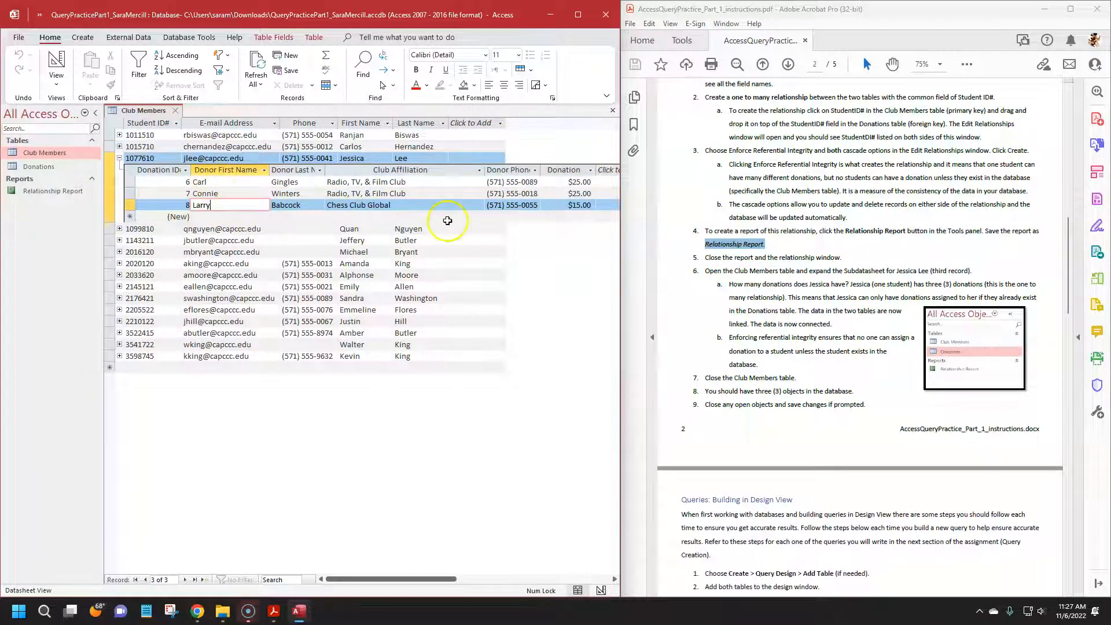
Check other members' donation subdatasheets, collapse them all, and close Club Members.
click(120, 298)
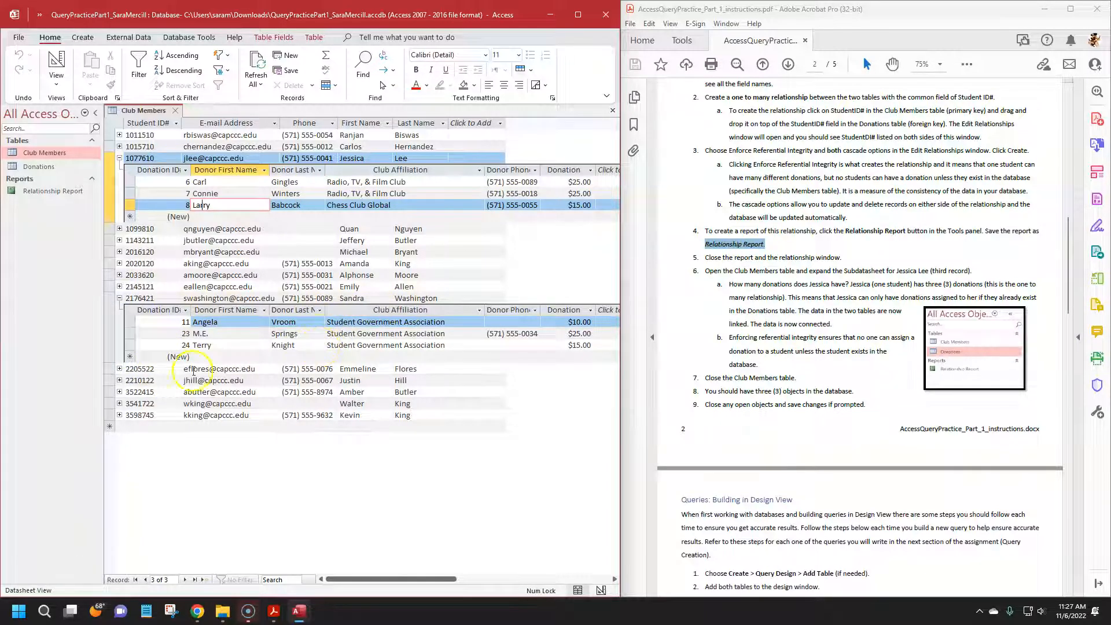
click(120, 415)
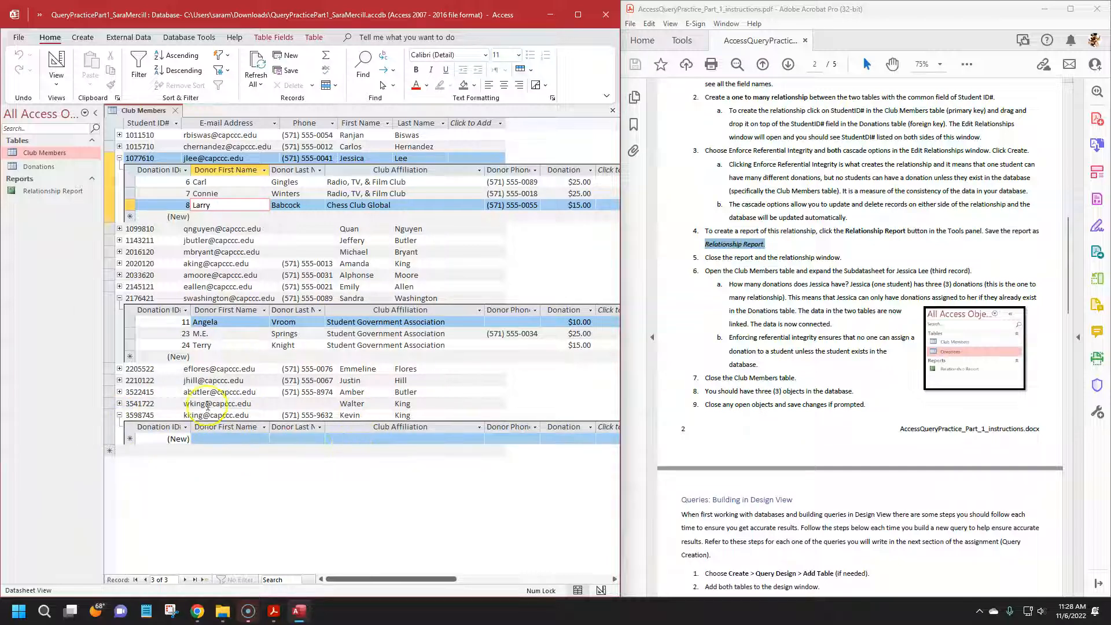
click(120, 392)
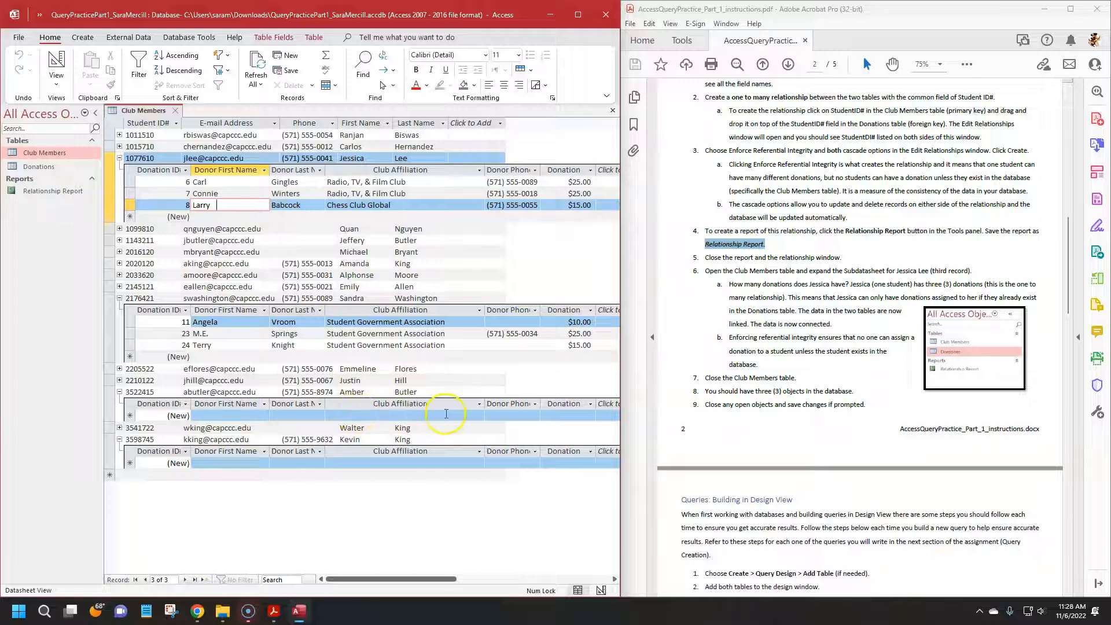
click(119, 392)
click(119, 415)
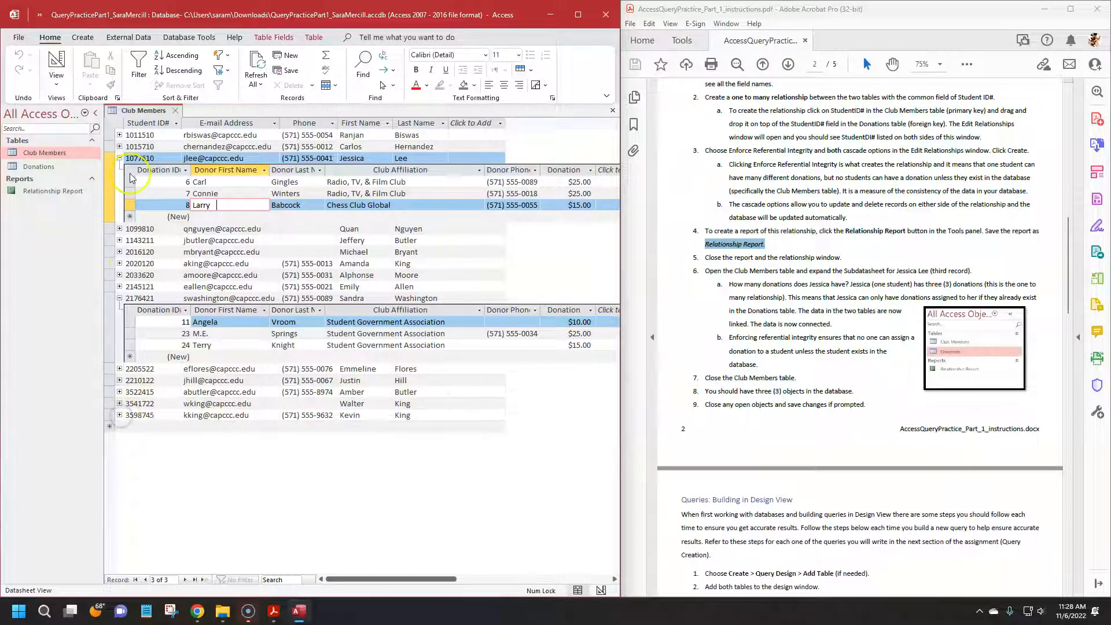
click(119, 158)
click(120, 239)
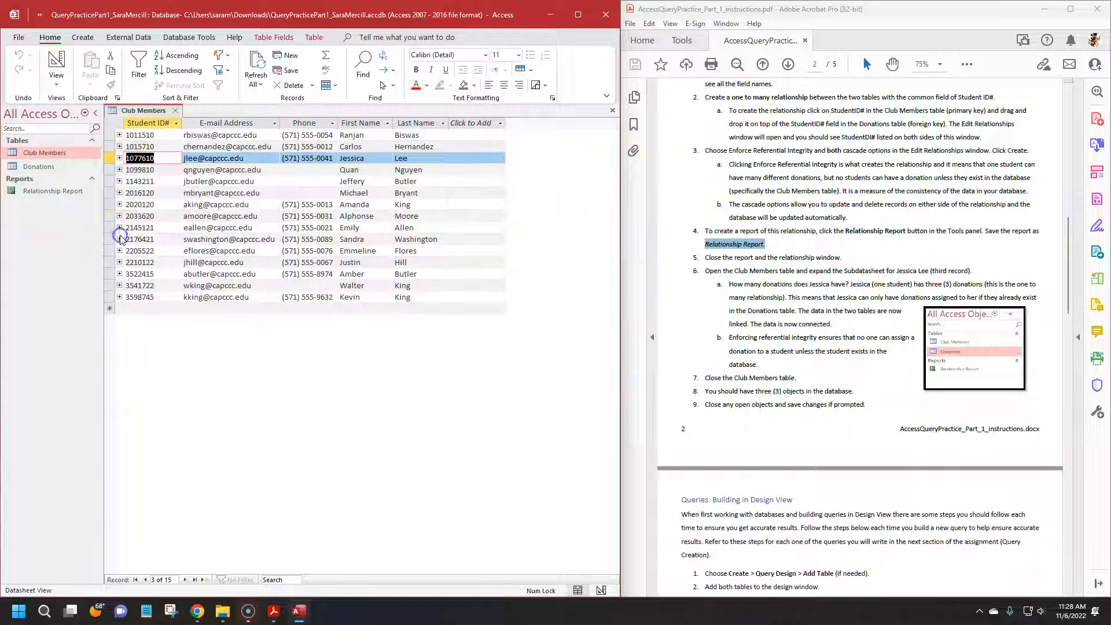
click(119, 158)
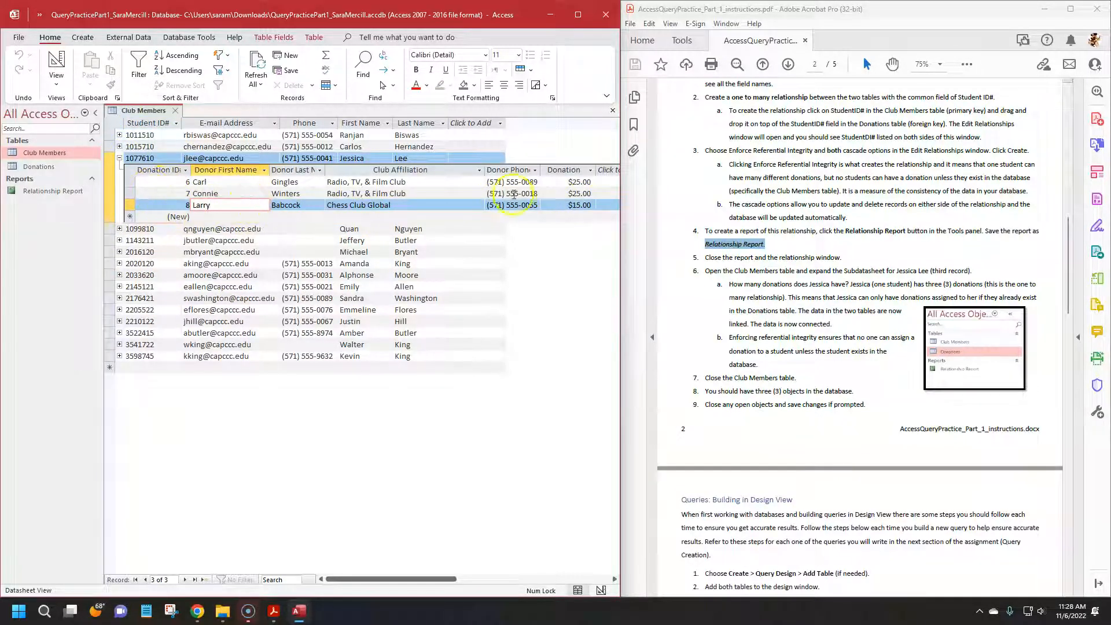
click(119, 158)
click(179, 110)
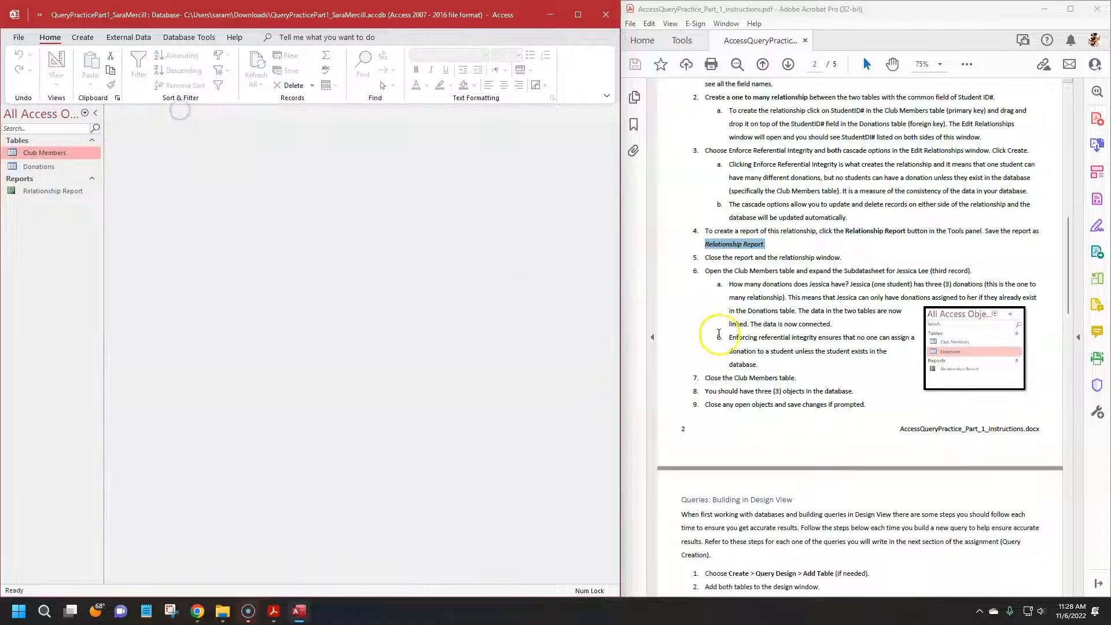
Scroll the instructions down to page 5, marking the query-building steps along the way.
scroll(815, 391, down, 5)
scroll(807, 375, down, 2)
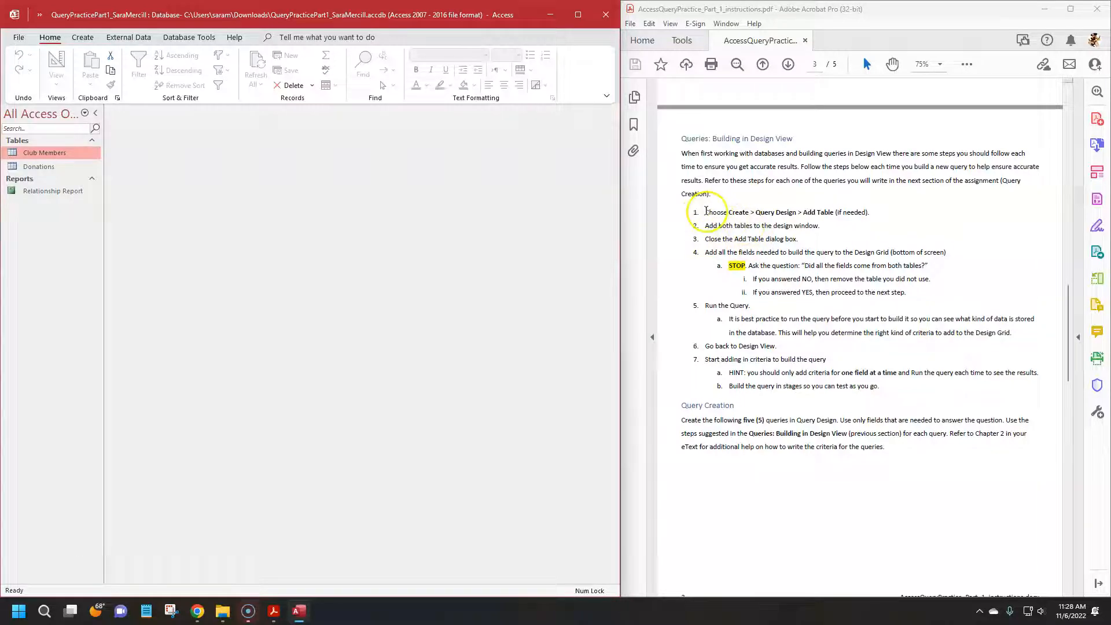
drag(706, 210, 881, 372)
scroll(875, 370, down, 6)
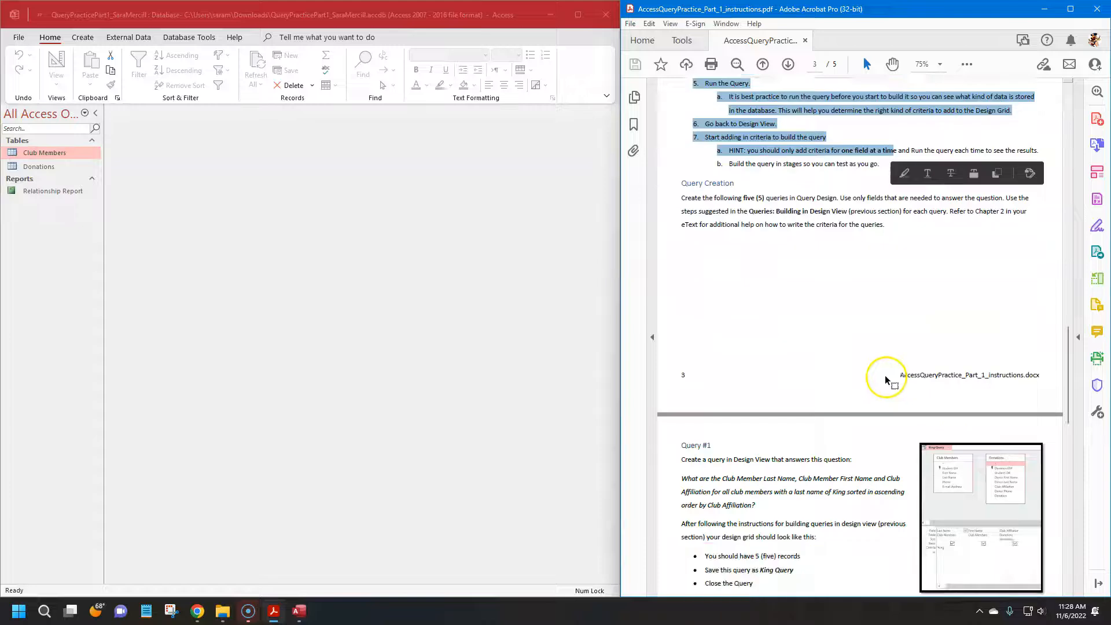
scroll(869, 363, down, 10)
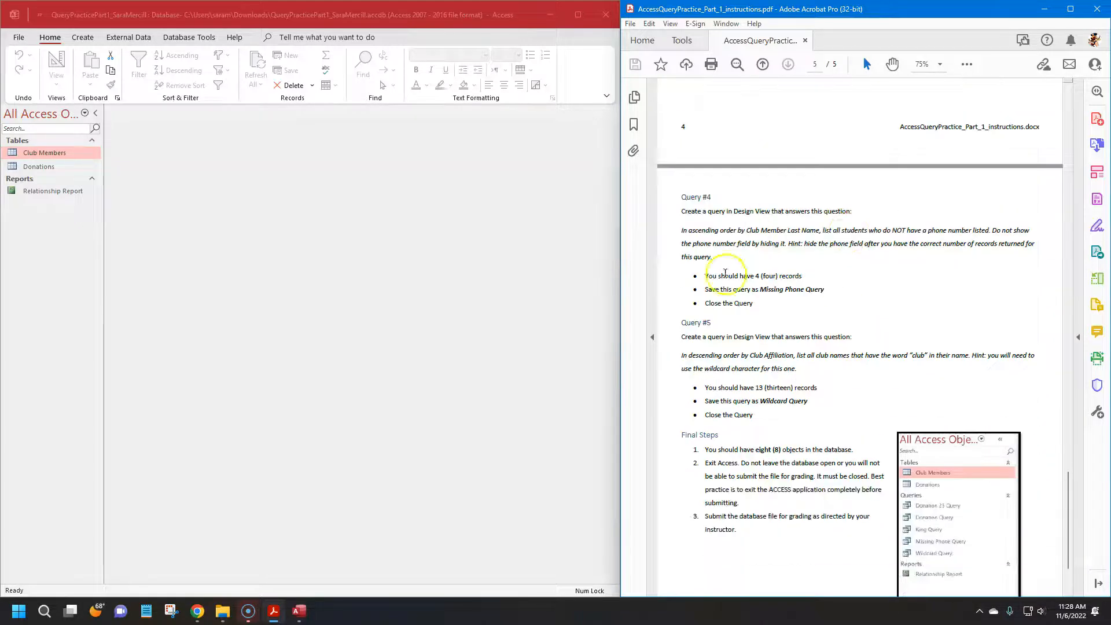
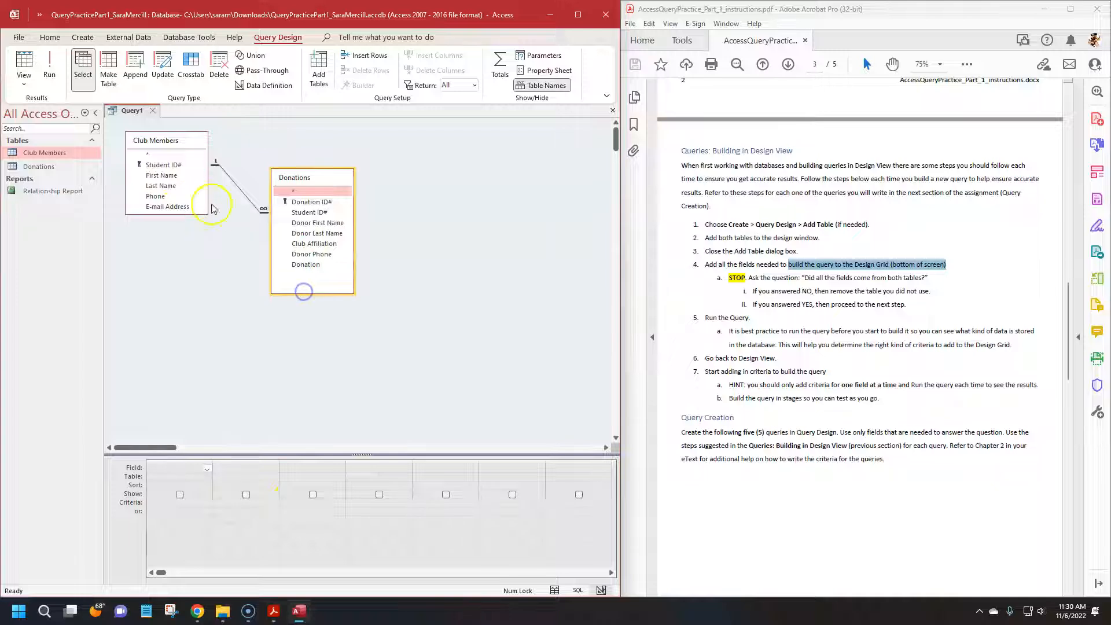
Scroll the instructions to Query #1 and highlight its Club Member wording.
scroll(807, 415, down, 8)
scroll(802, 417, down, 1)
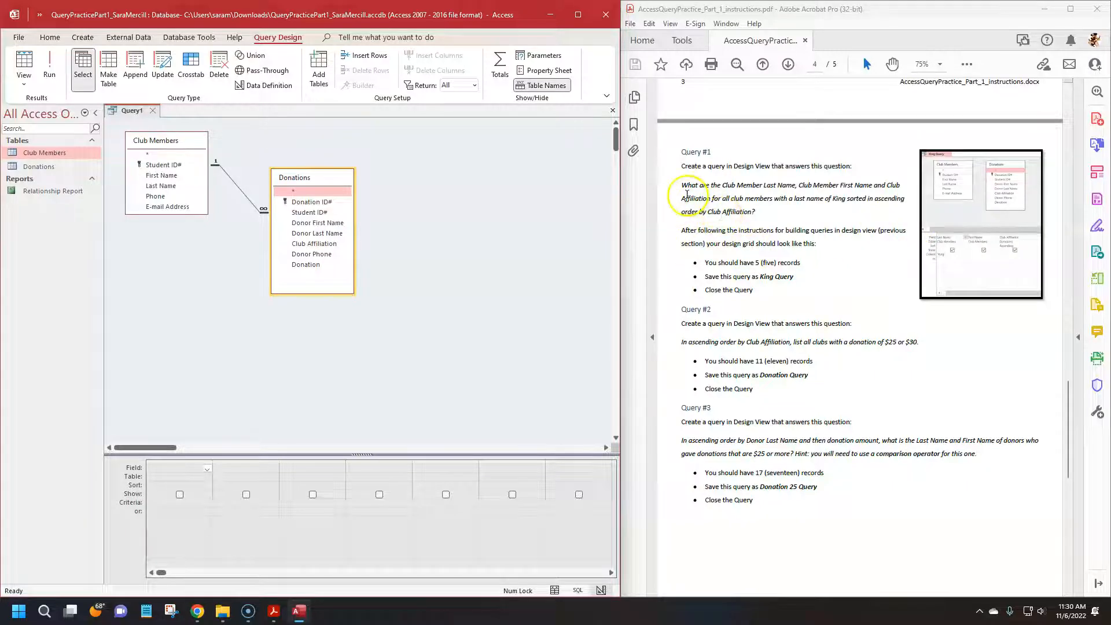
drag(762, 186, 727, 187)
drag(799, 186, 712, 199)
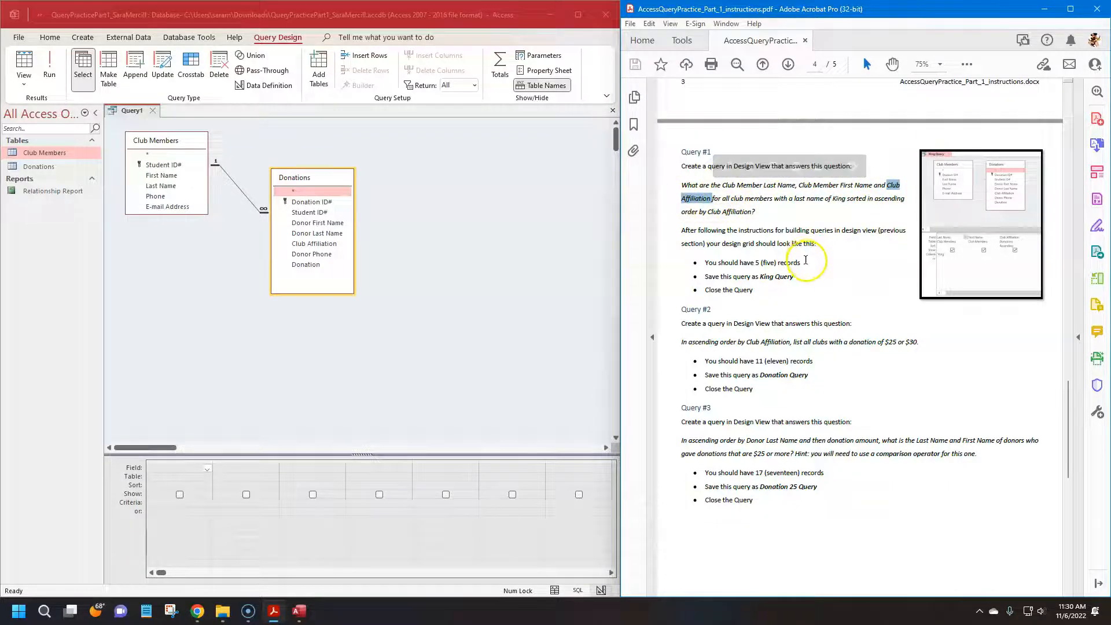
click(760, 203)
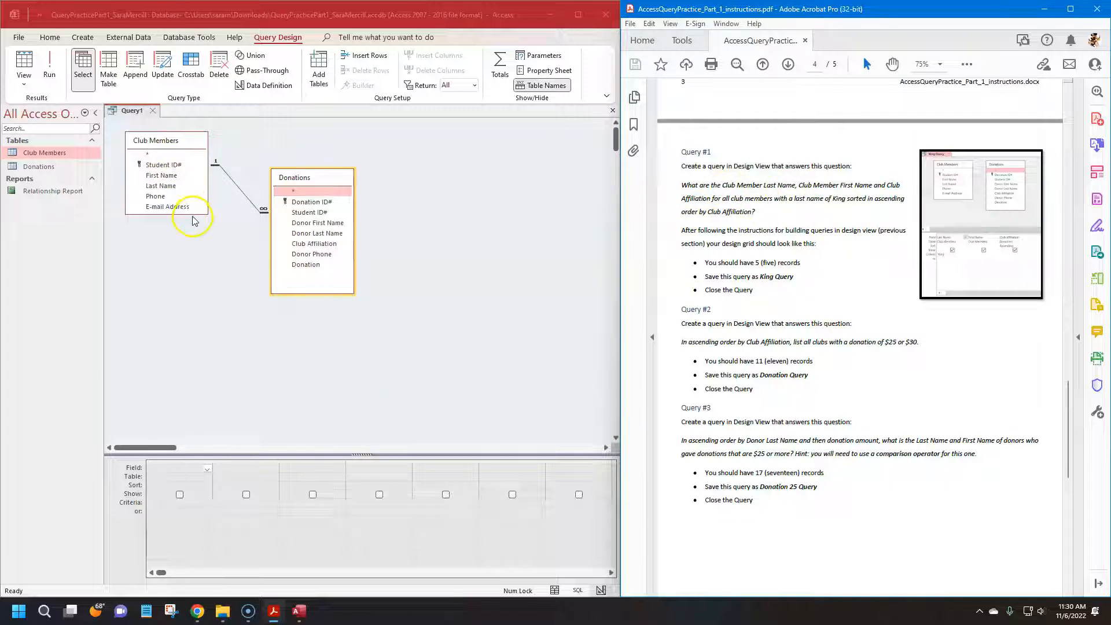
Add Last Name, First Name and Club Affiliation (Donations) to the query grid.
click(161, 191)
double_click(161, 186)
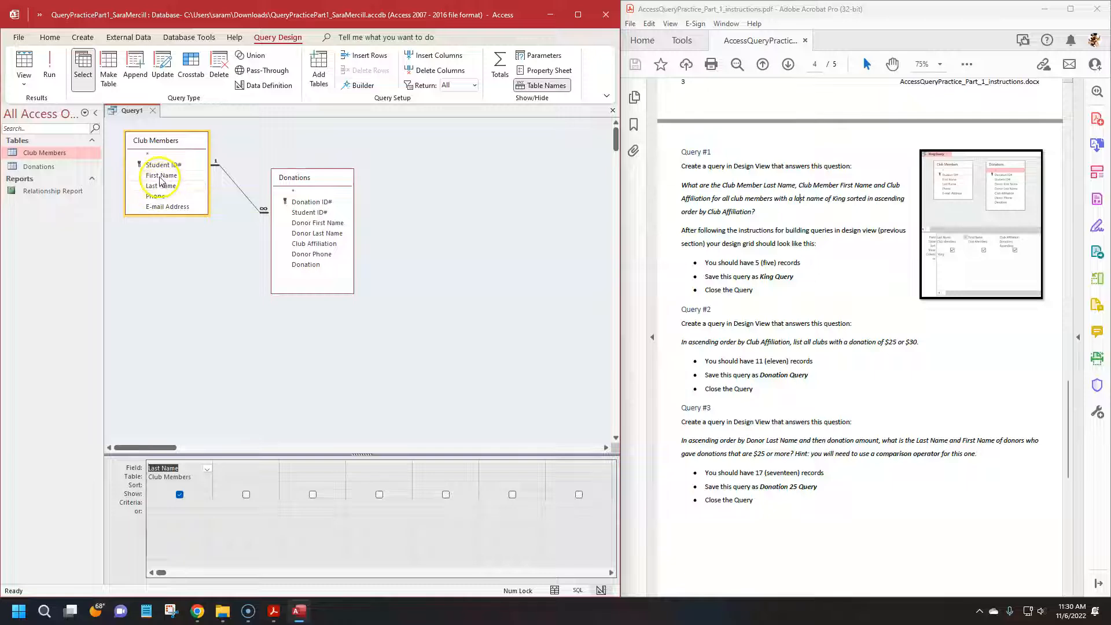
drag(168, 181, 191, 238)
drag(219, 442, 233, 482)
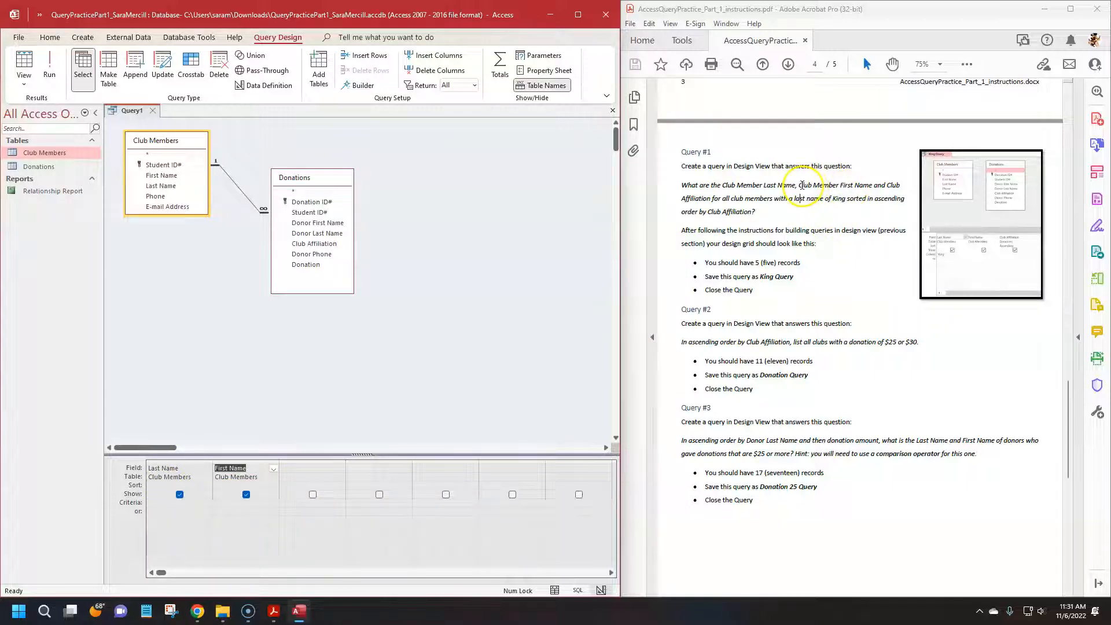
double_click(696, 199)
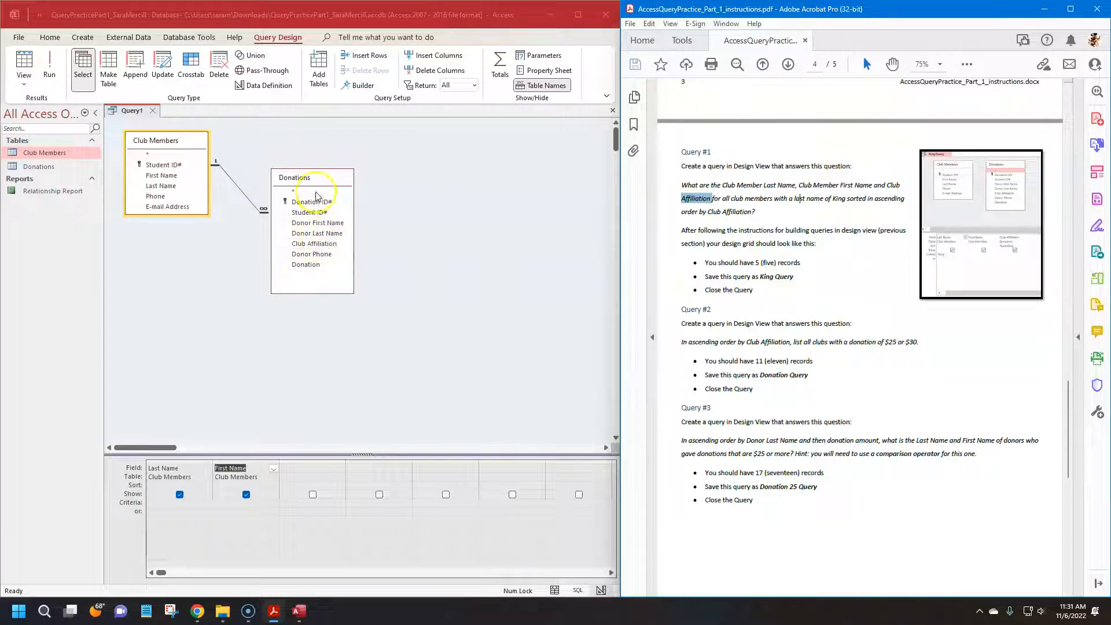
double_click(312, 244)
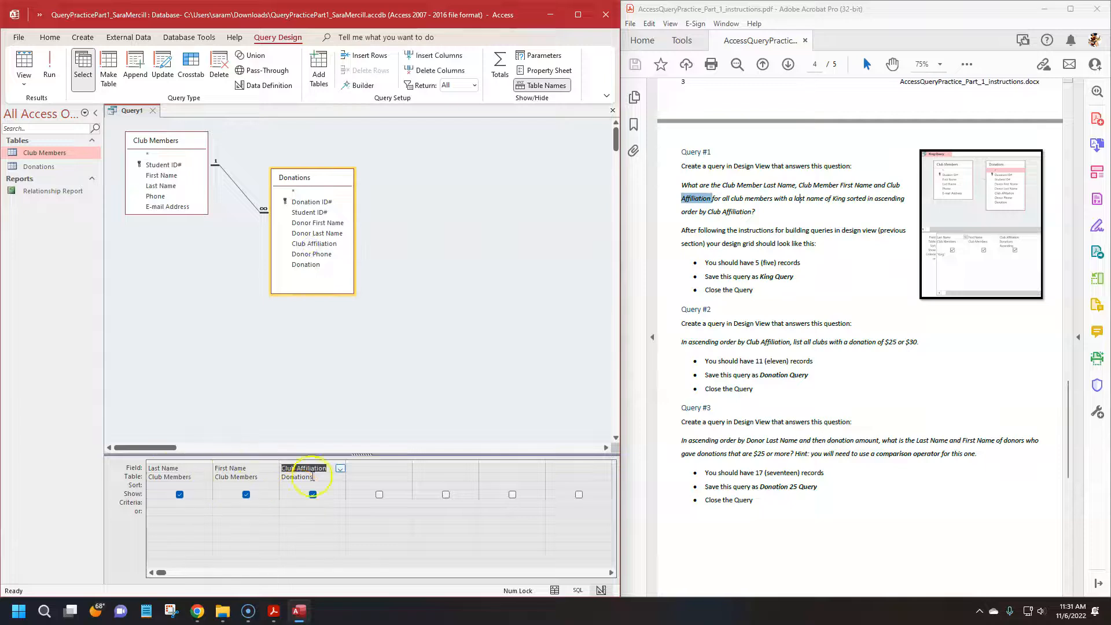
click(998, 329)
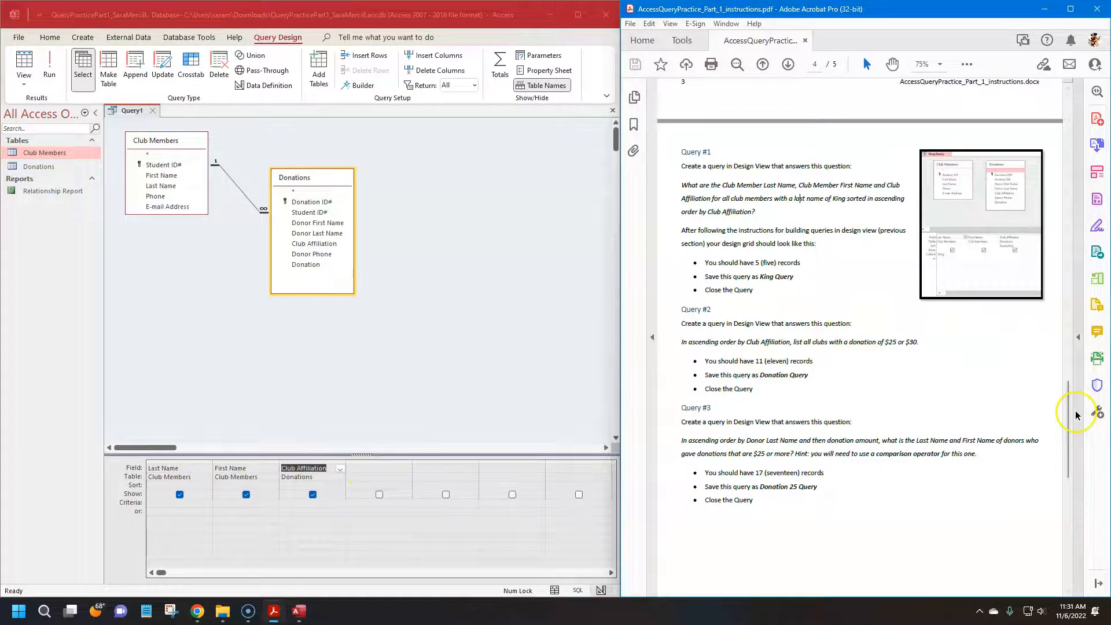
Check each grid field's source table: Club Members for the names, Donations for Club Affiliation.
scroll(1078, 399, up, 3)
scroll(1079, 400, up, 6)
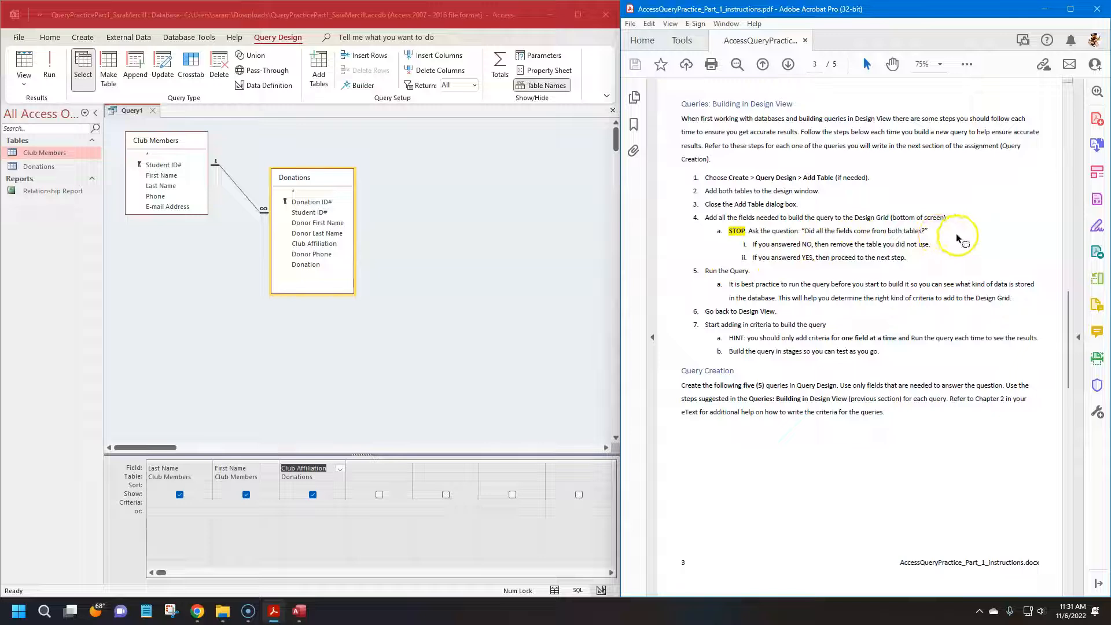
click(177, 472)
double_click(240, 468)
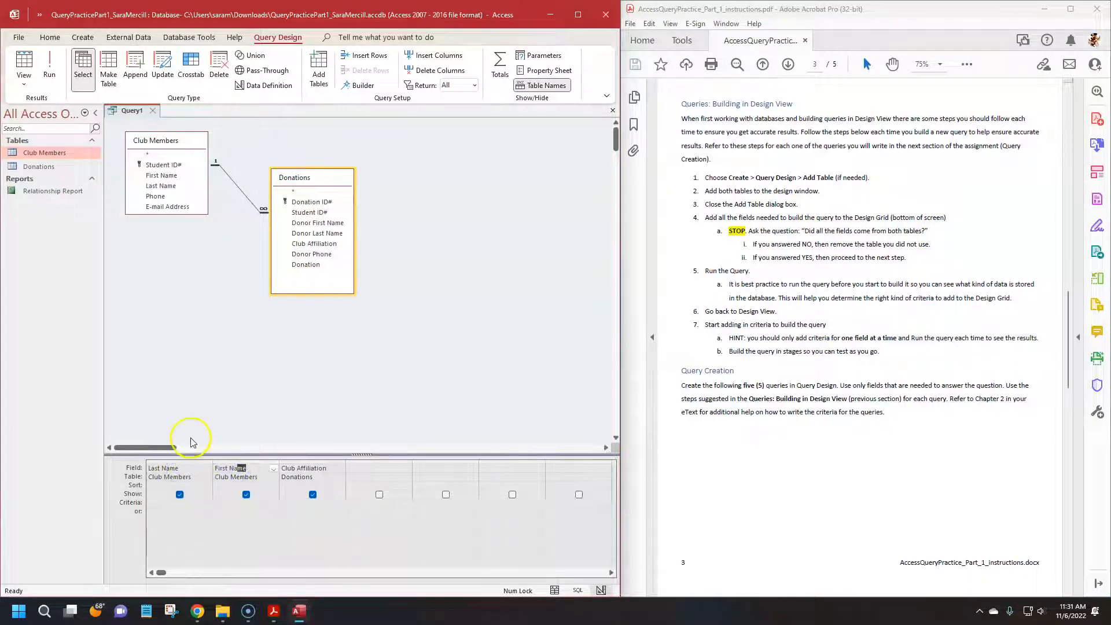
click(147, 477)
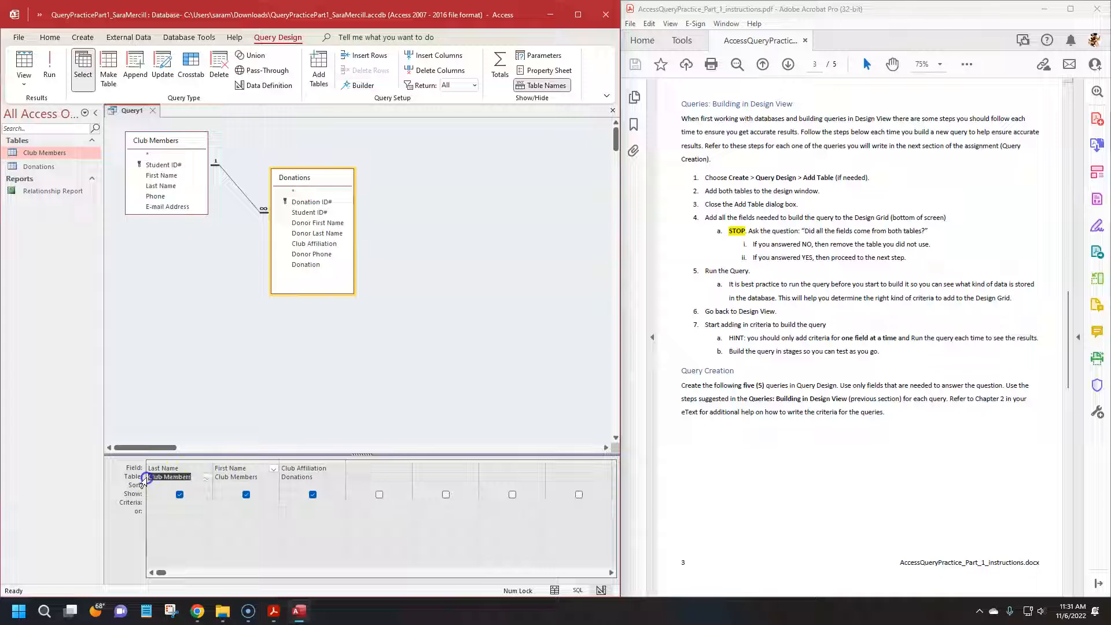
click(218, 479)
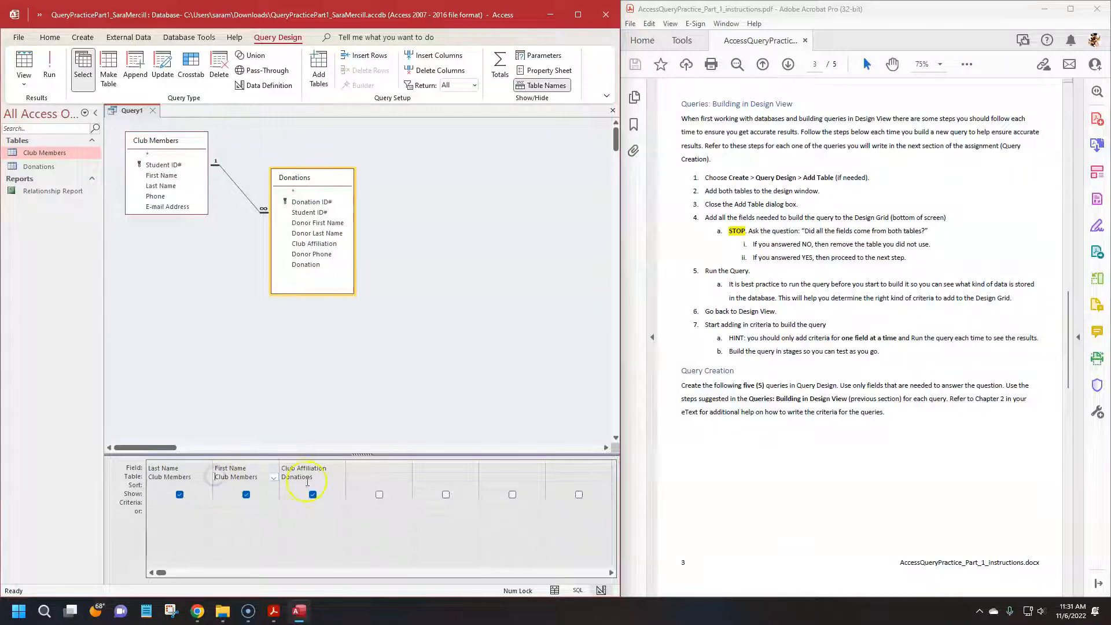
drag(318, 479, 279, 481)
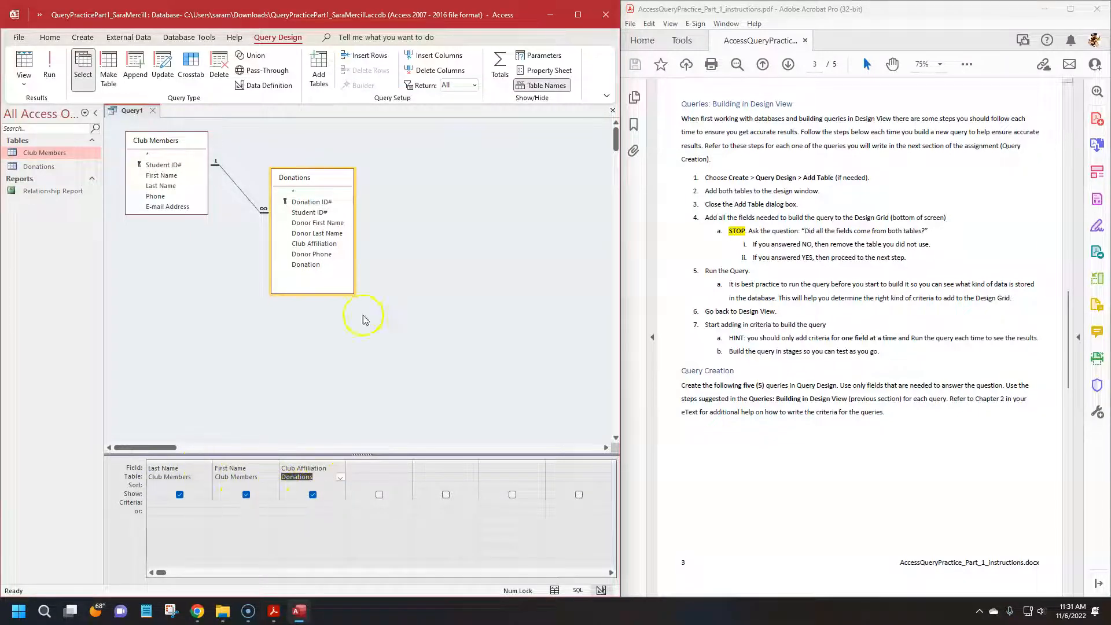
Review the instruction steps on using both tables, removing unused tables and running the query.
click(810, 263)
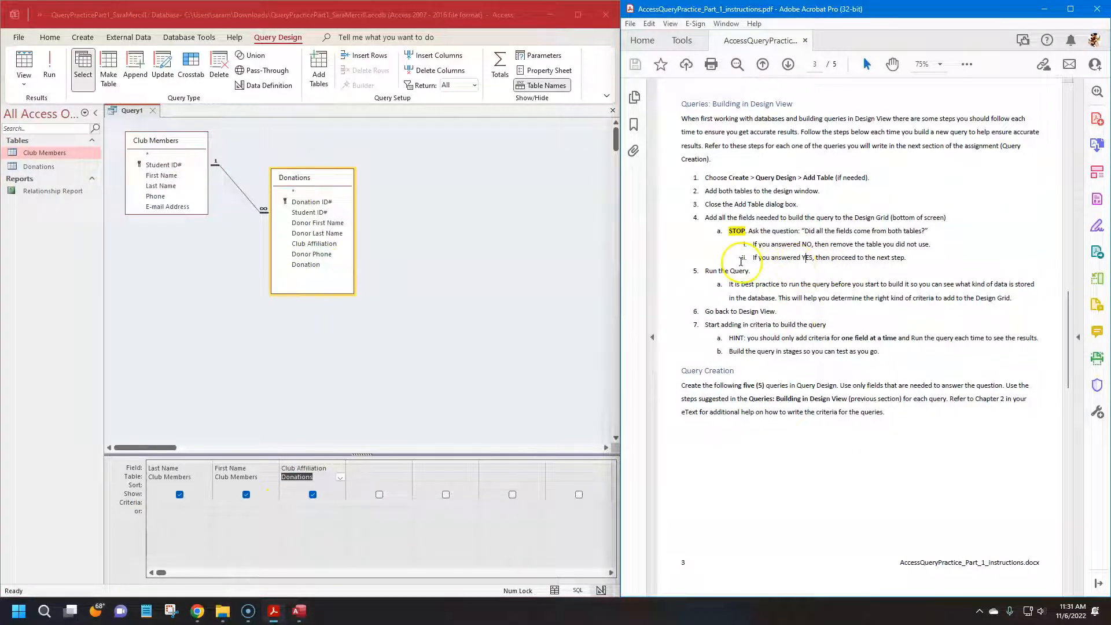
drag(752, 262, 907, 262)
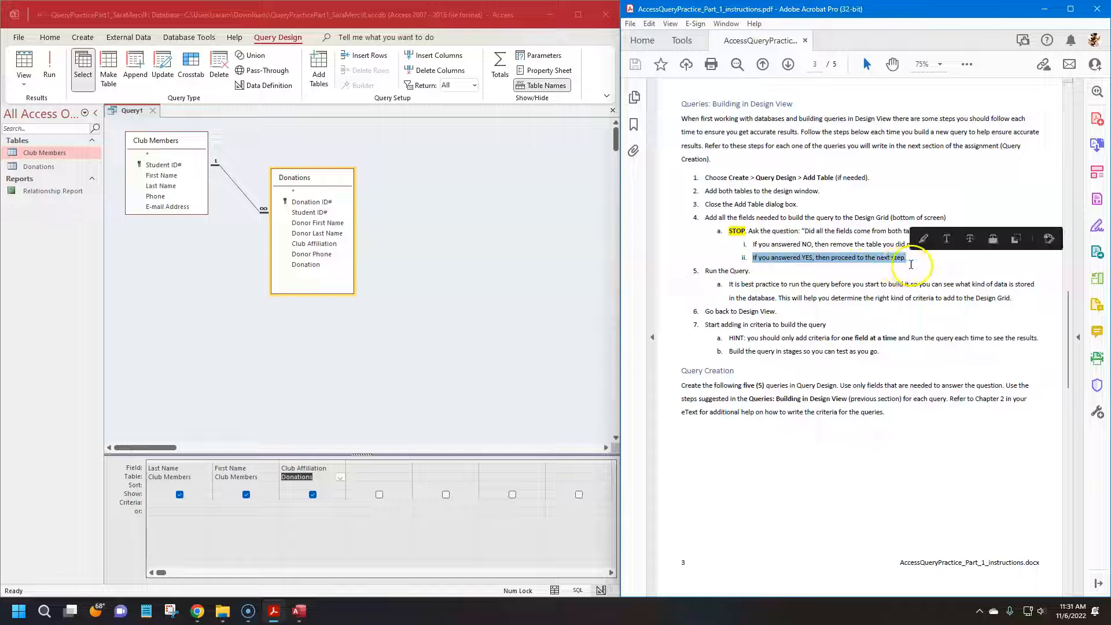
click(712, 278)
drag(704, 270, 762, 301)
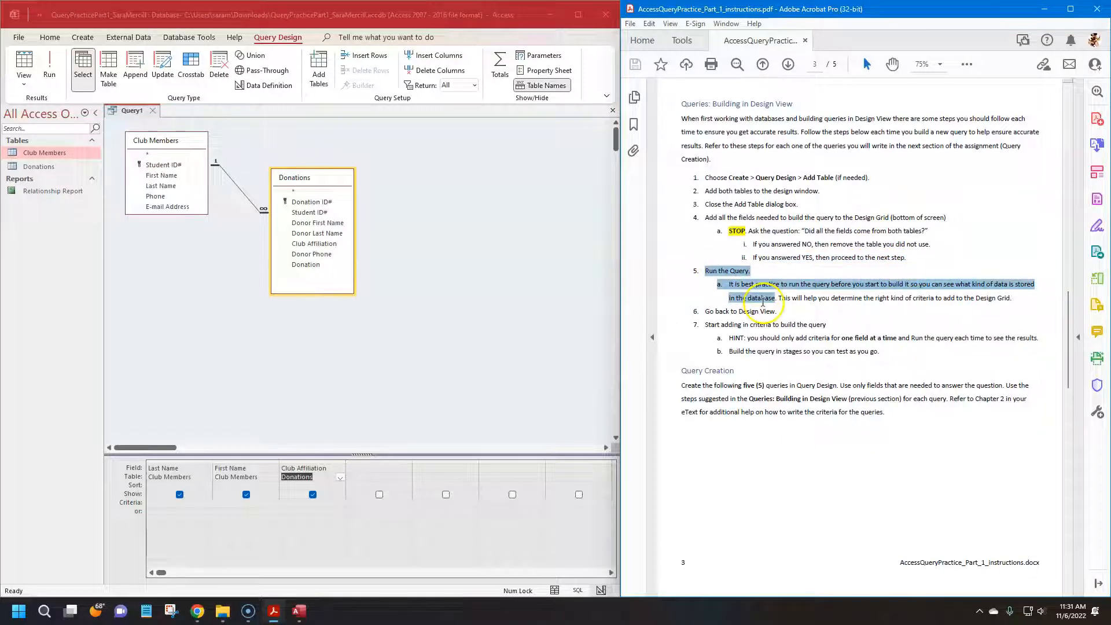
click(727, 231)
drag(744, 244, 933, 245)
click(848, 305)
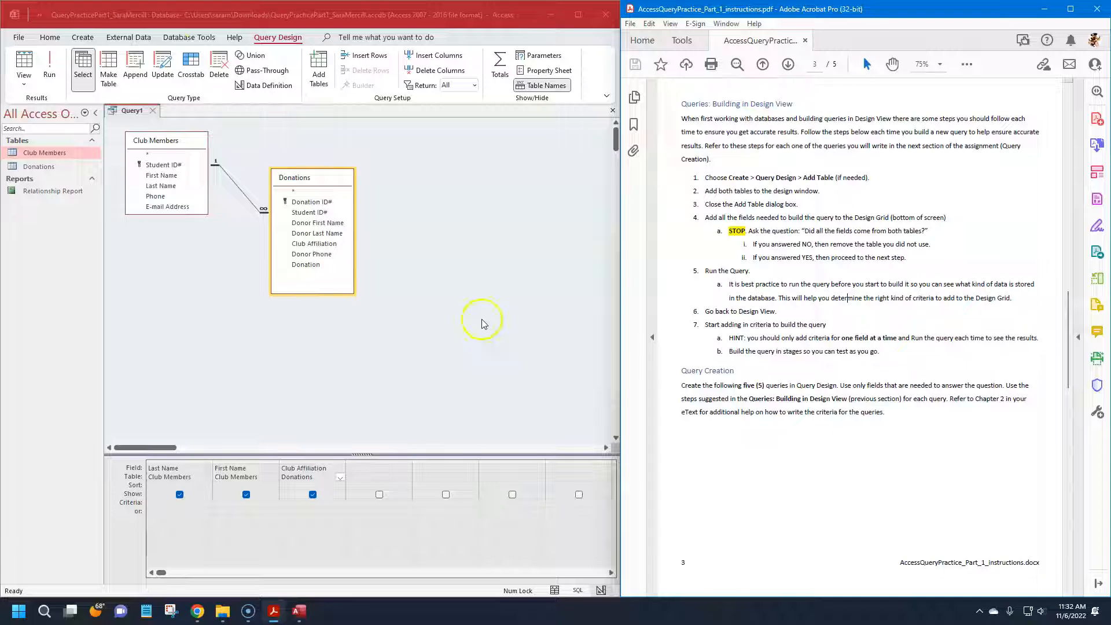
click(50, 64)
click(49, 64)
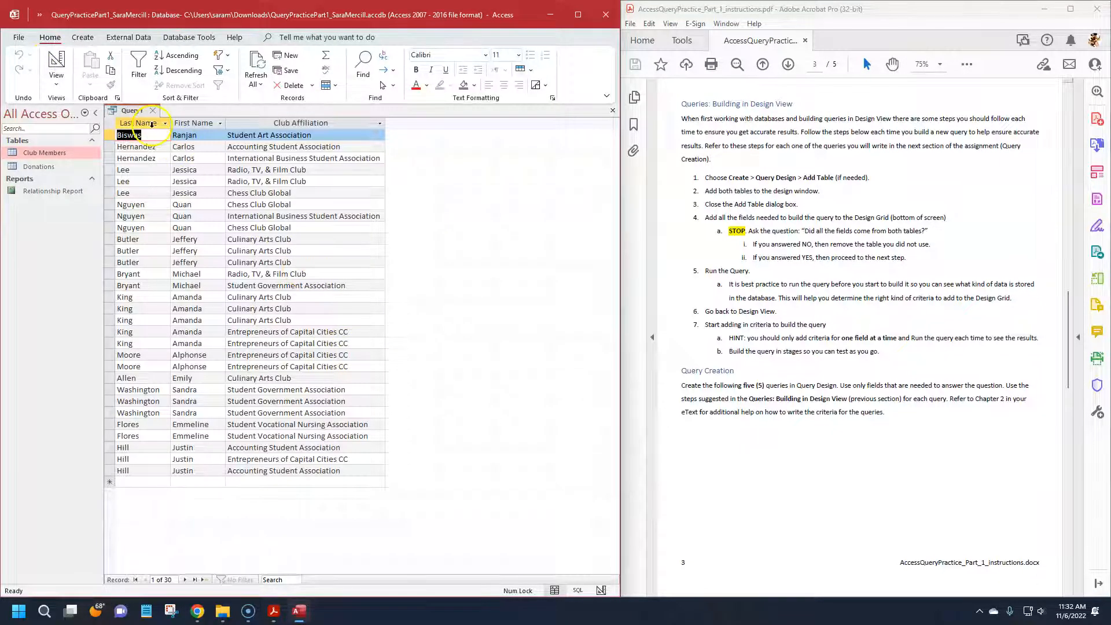
click(145, 123)
click(200, 123)
click(147, 123)
click(197, 122)
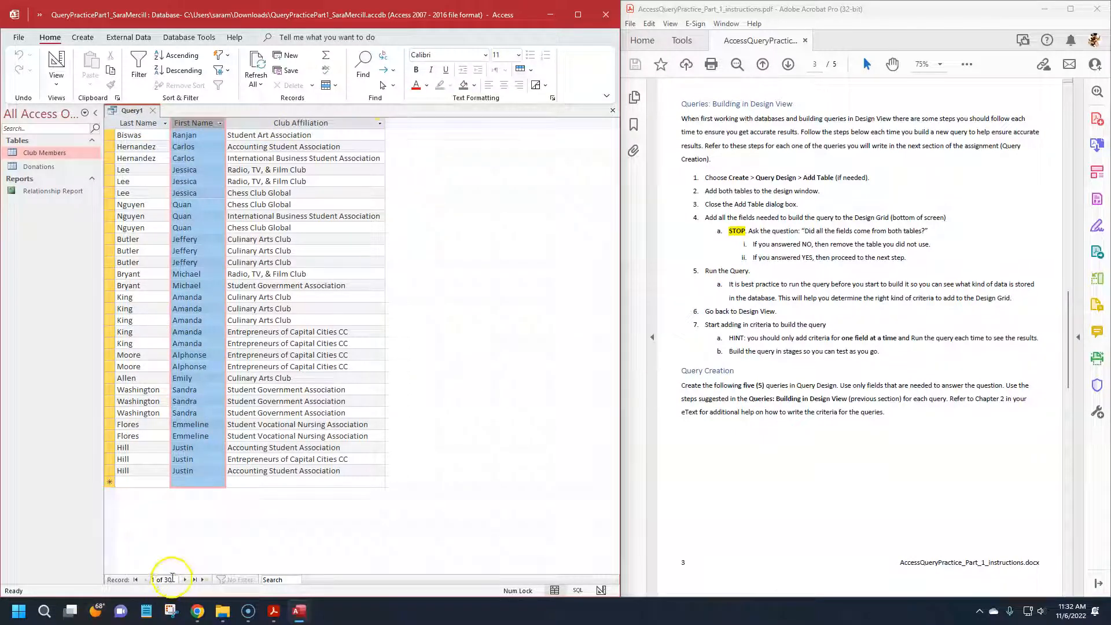
scroll(836, 379, down, 10)
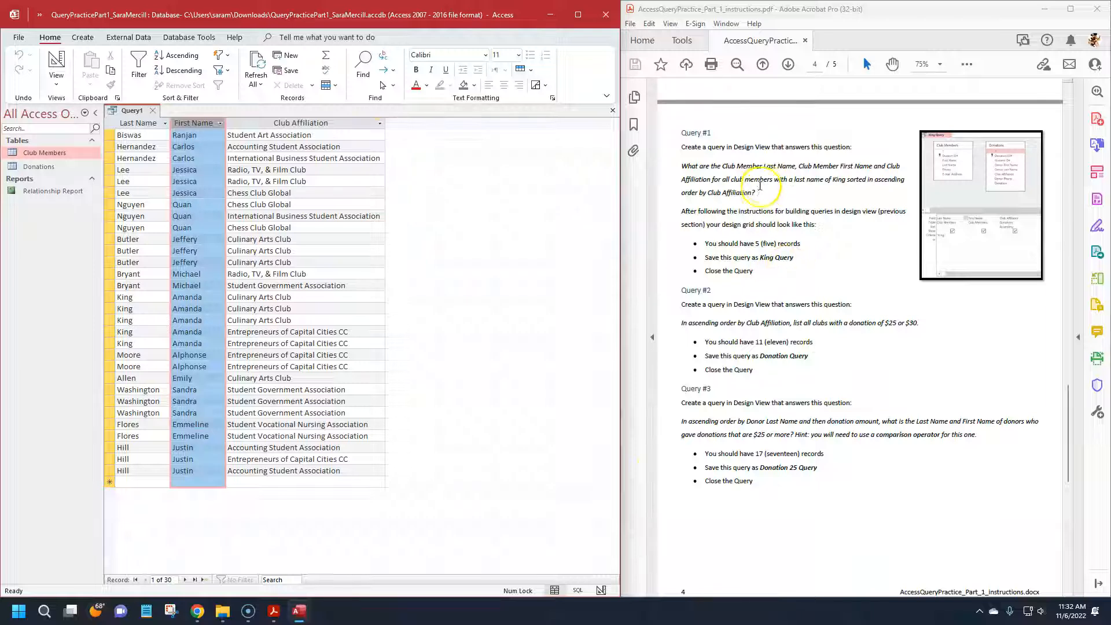
drag(706, 244, 811, 245)
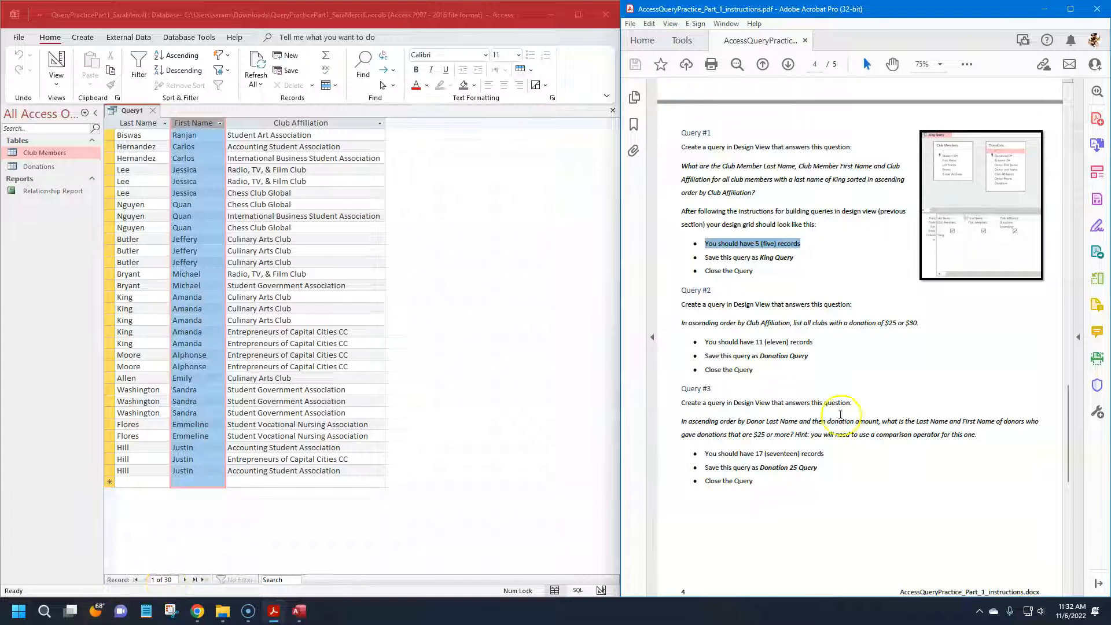
click(803, 245)
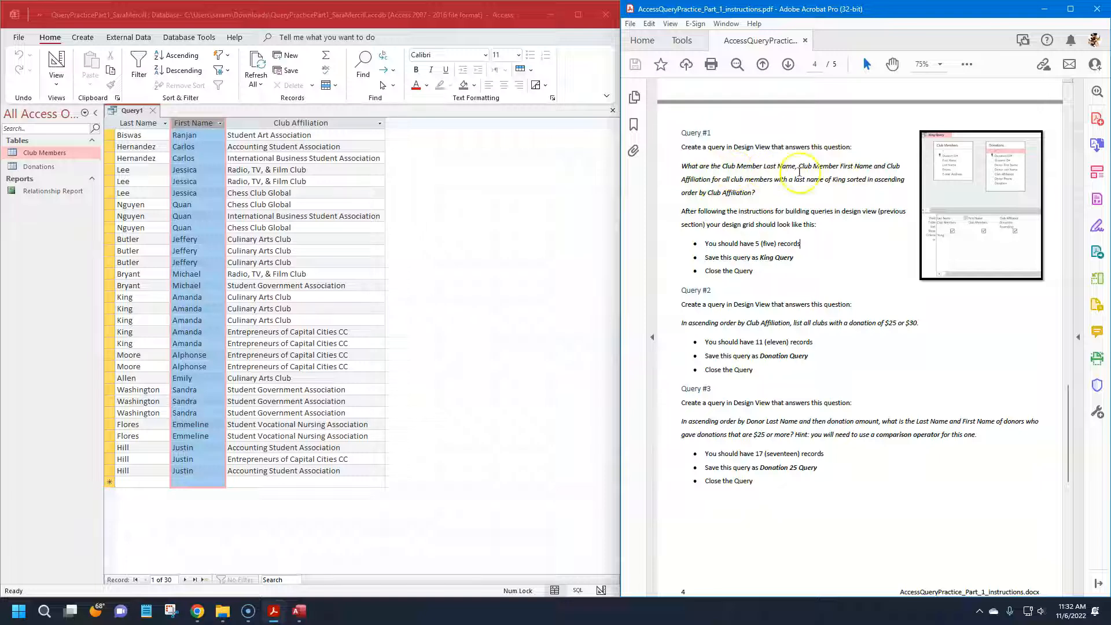
drag(712, 182, 849, 187)
double_click(836, 181)
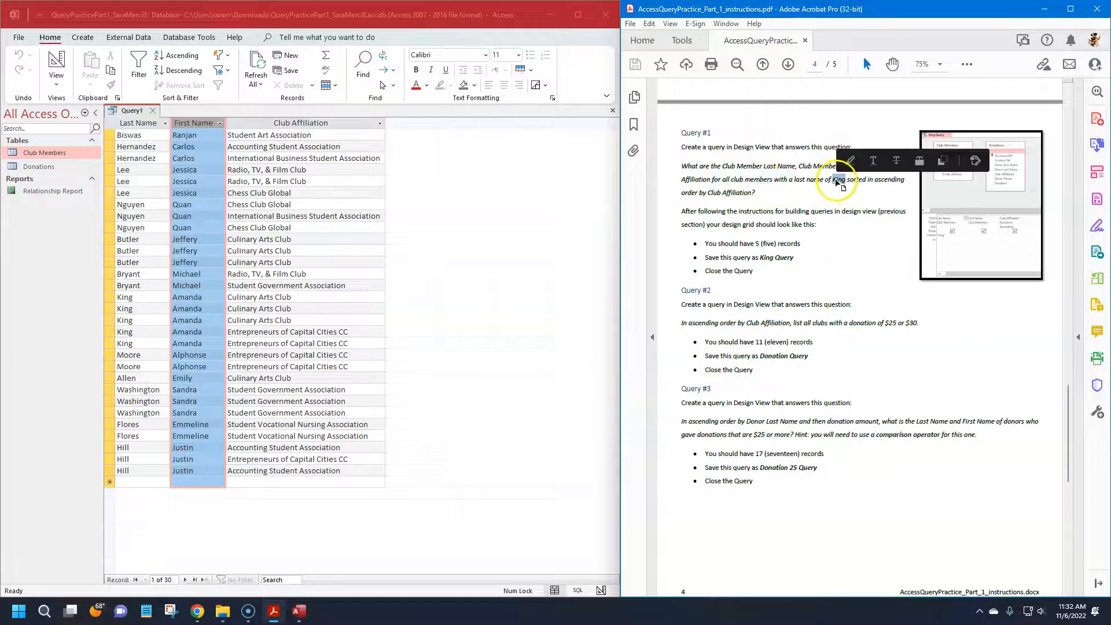
click(142, 173)
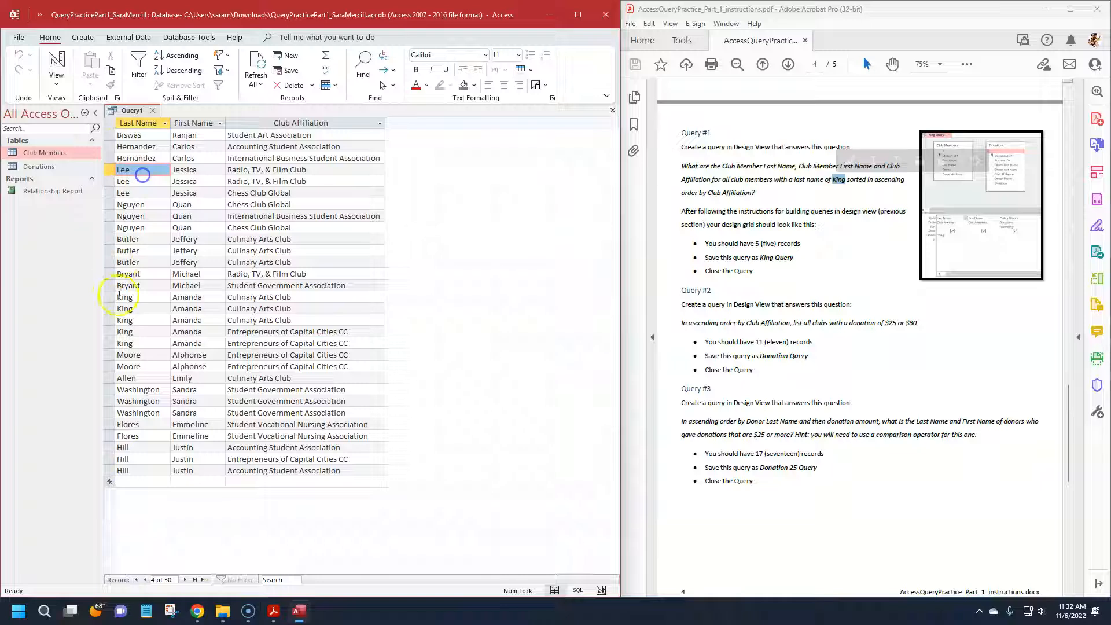
click(124, 297)
click(127, 309)
click(130, 320)
click(135, 331)
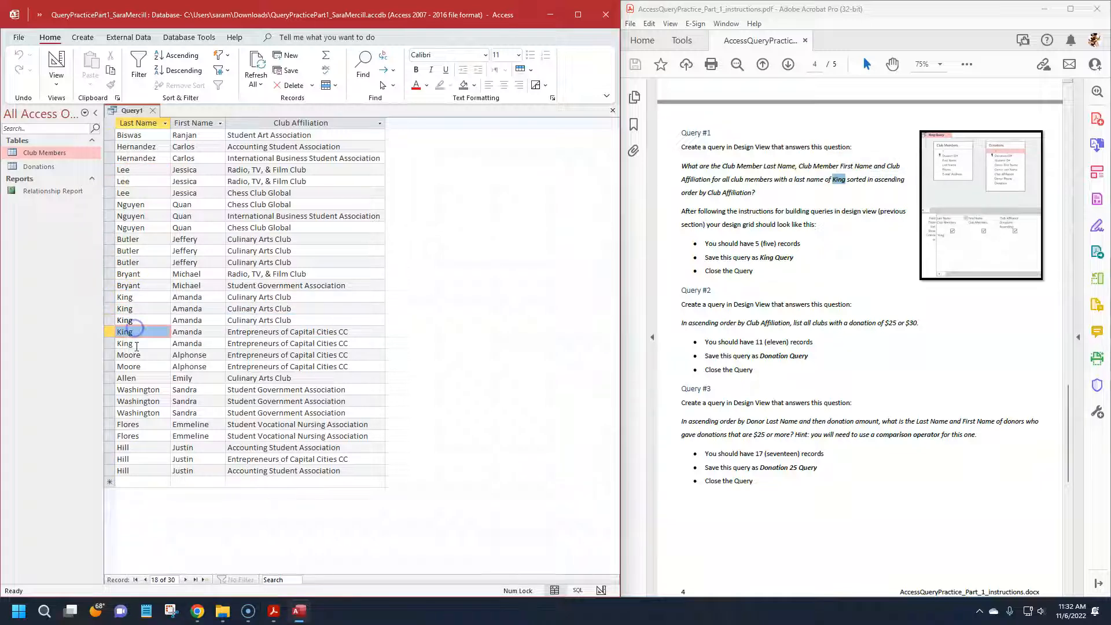
click(137, 345)
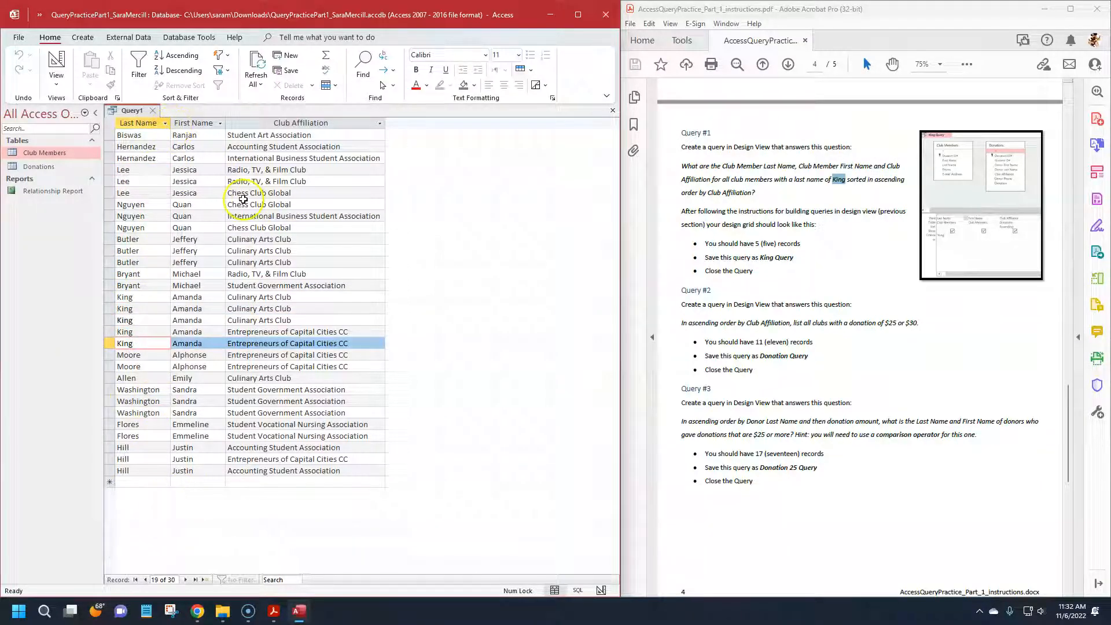
click(61, 67)
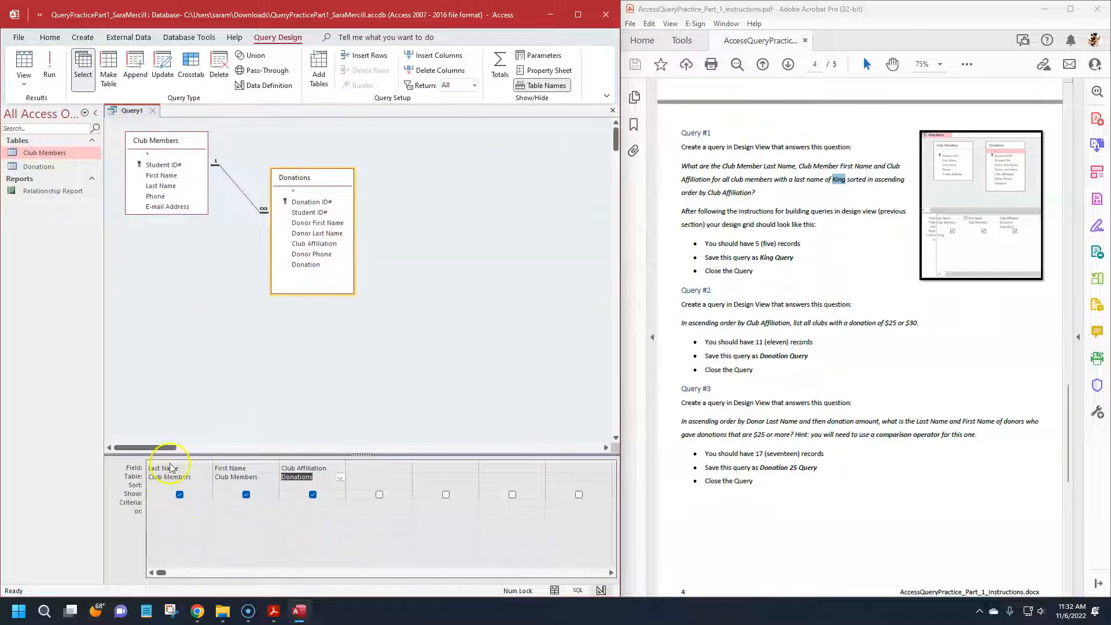
Enter King as the Last Name criterion.
click(191, 501)
click(294, 502)
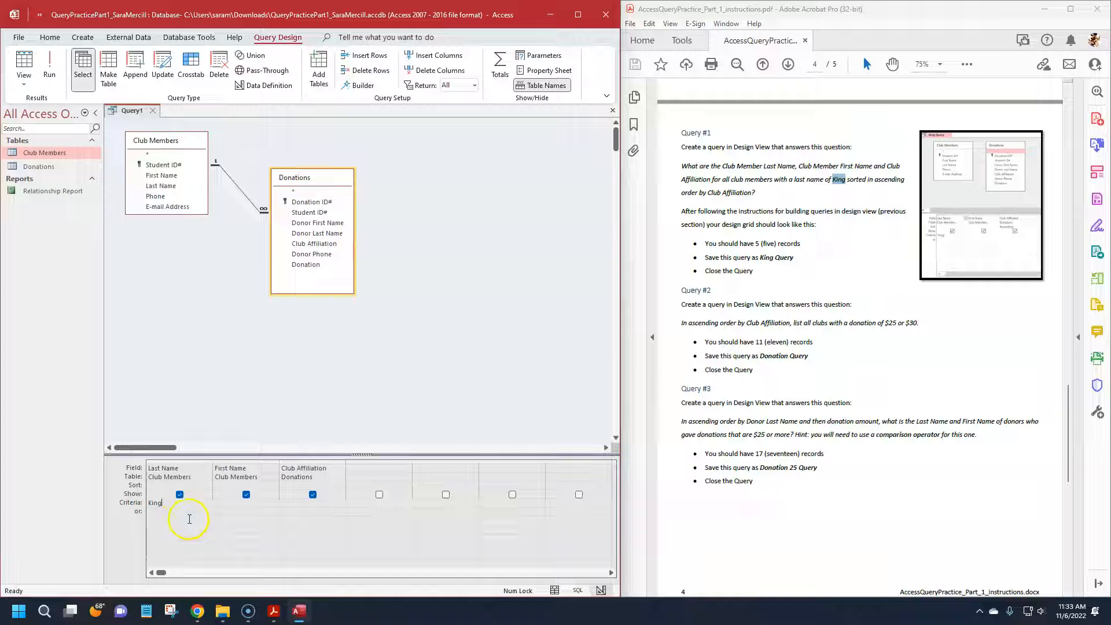
click(237, 512)
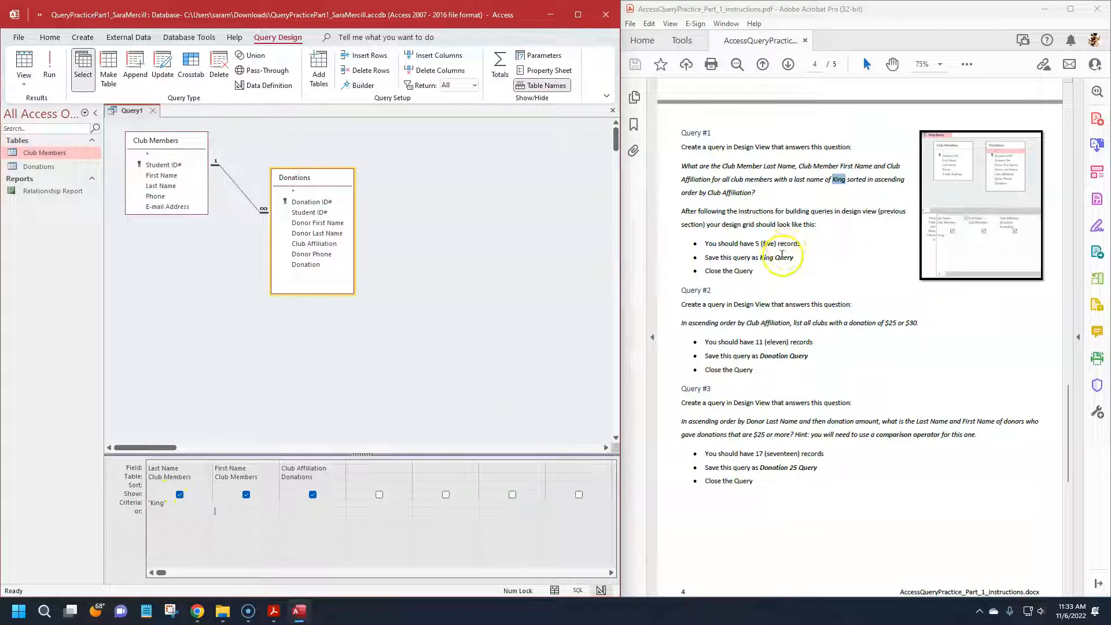
click(847, 199)
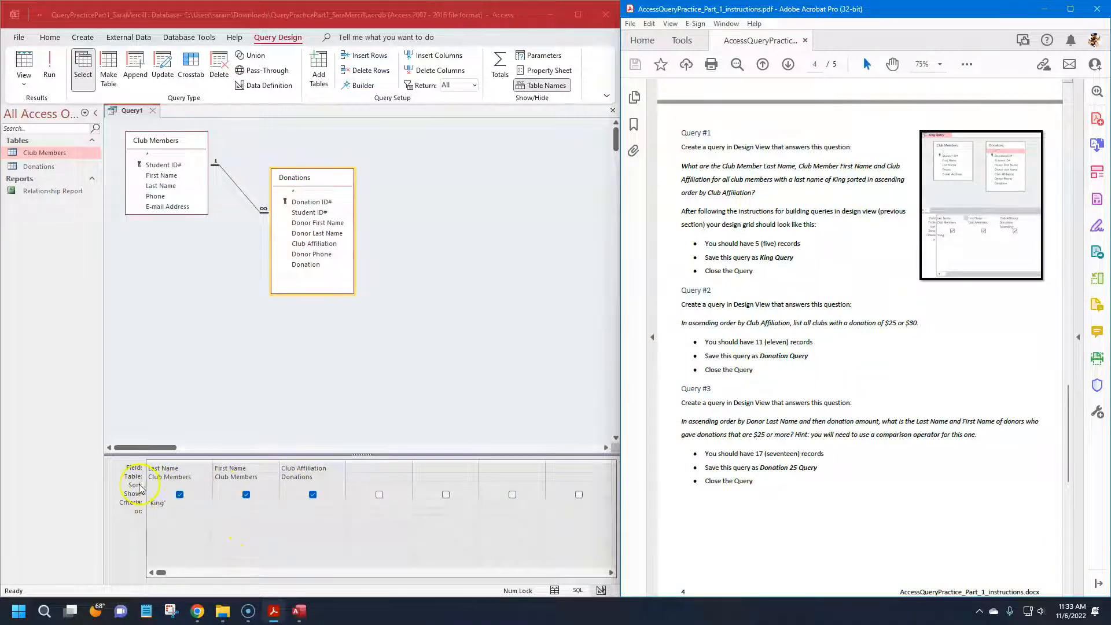
Sort Club Affiliation ascending and run the query, returning five King records.
click(174, 490)
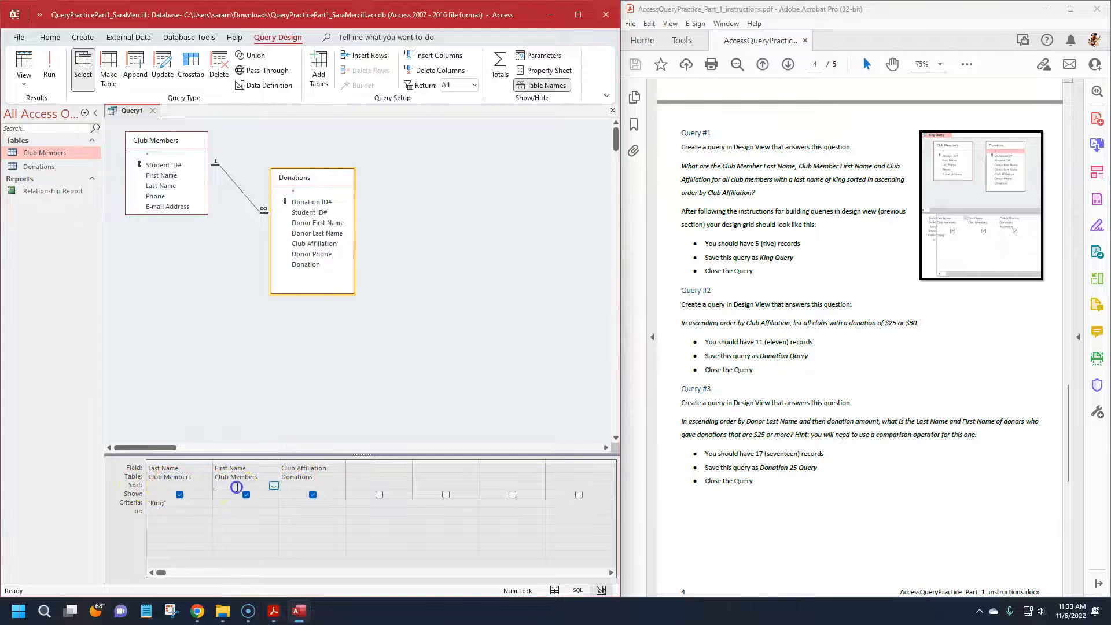
click(298, 486)
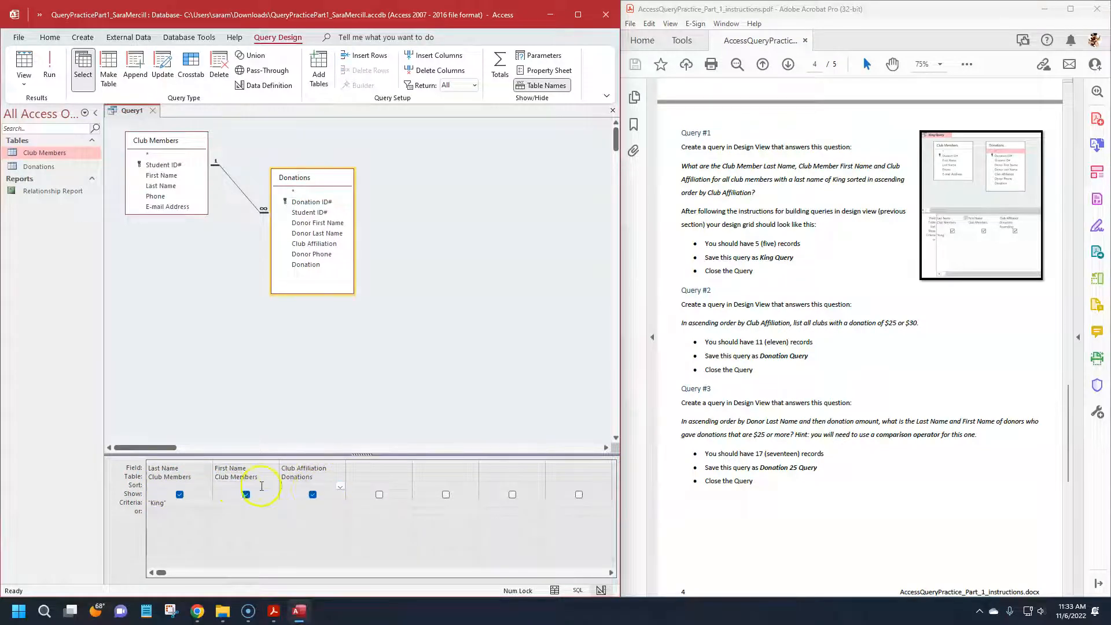
click(341, 488)
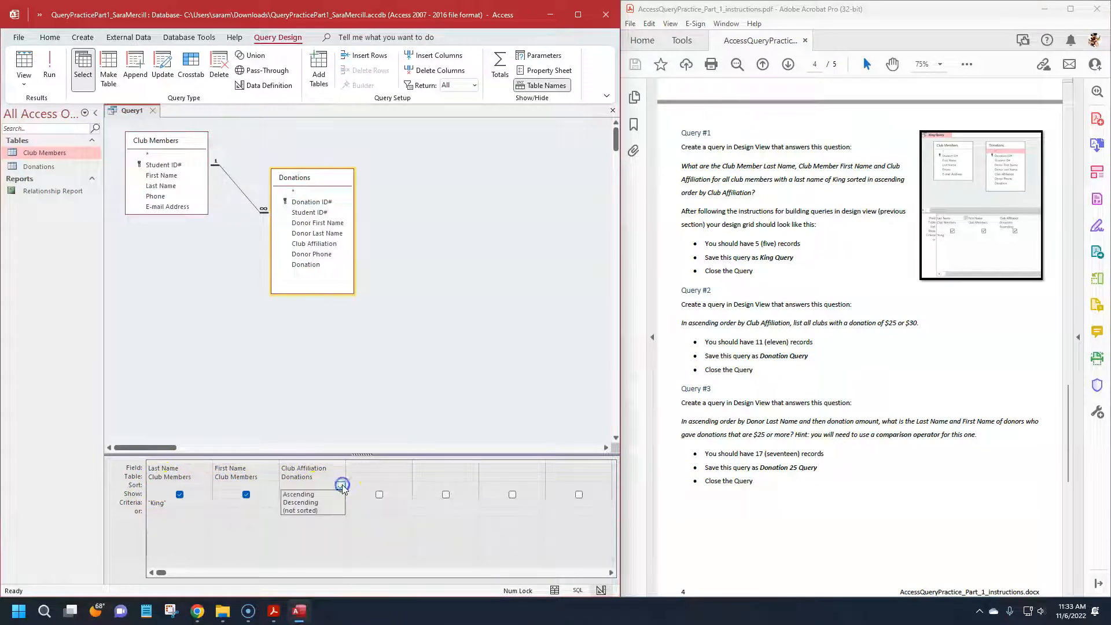
click(305, 496)
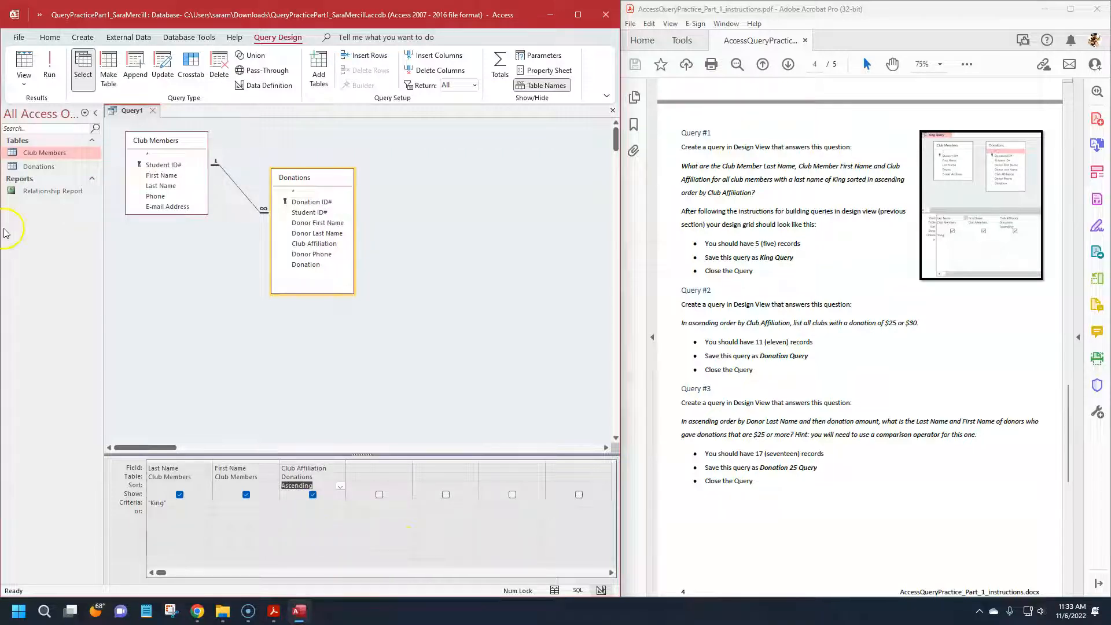
click(49, 66)
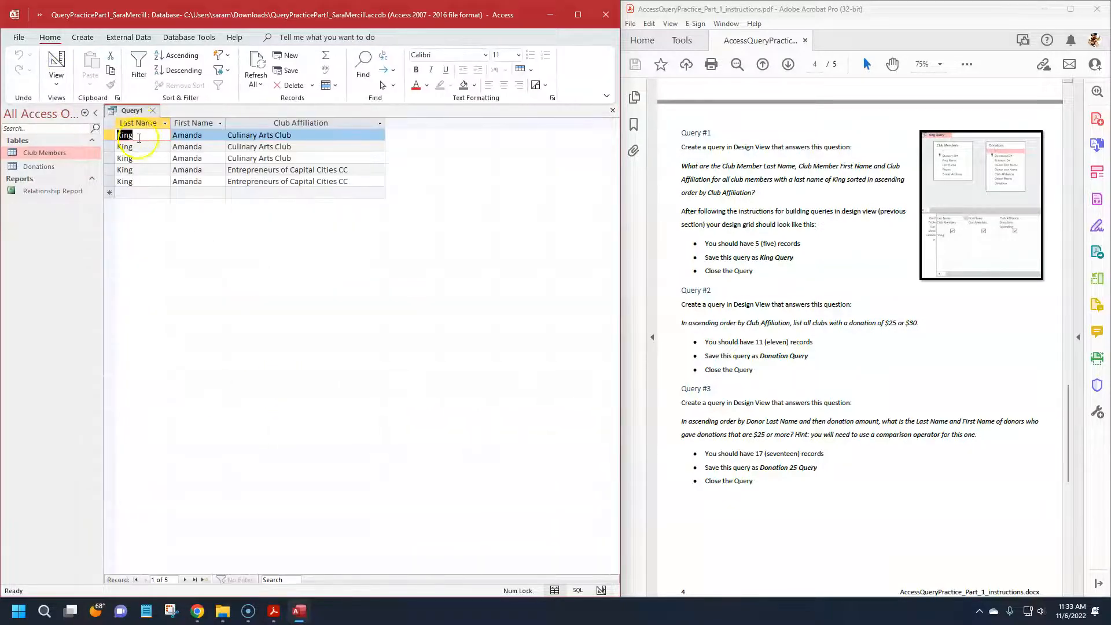
click(156, 137)
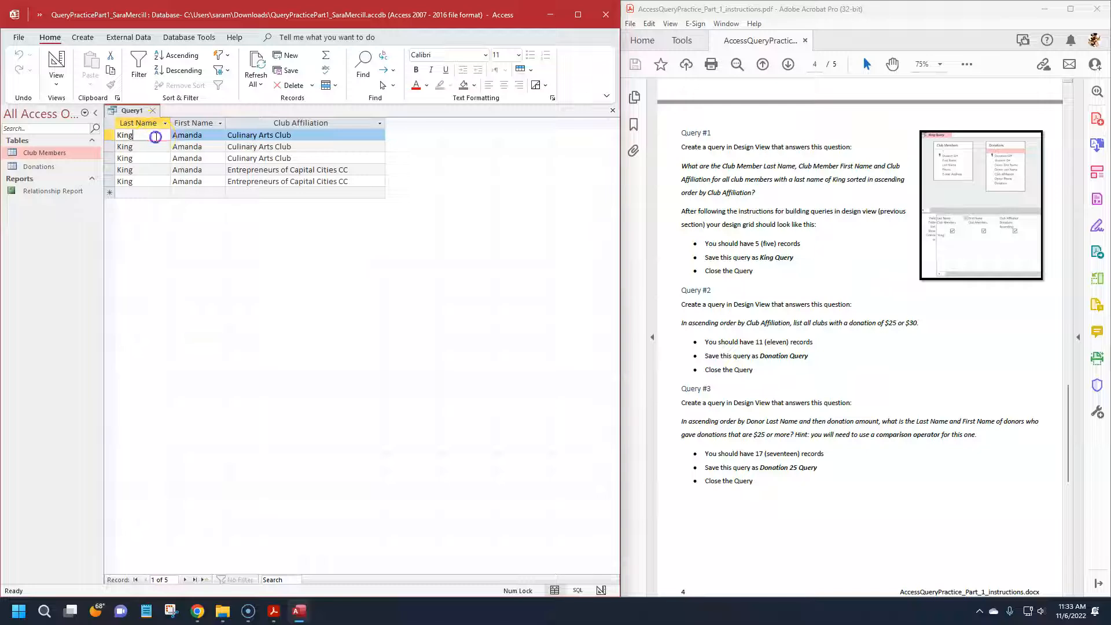
click(154, 148)
click(145, 172)
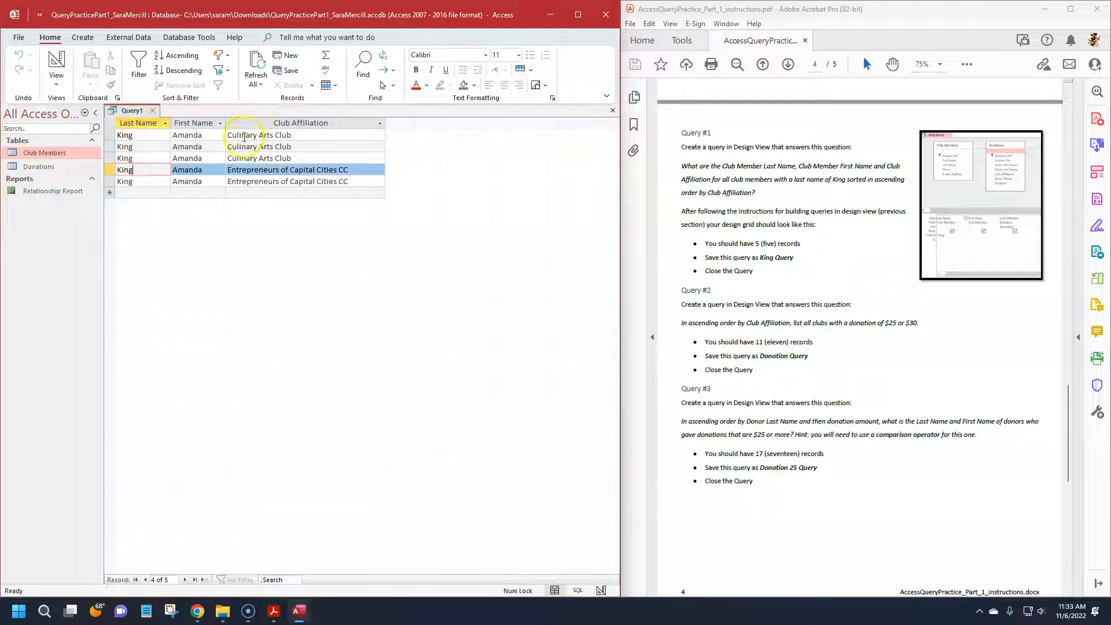
click(244, 137)
click(237, 148)
click(237, 159)
click(238, 171)
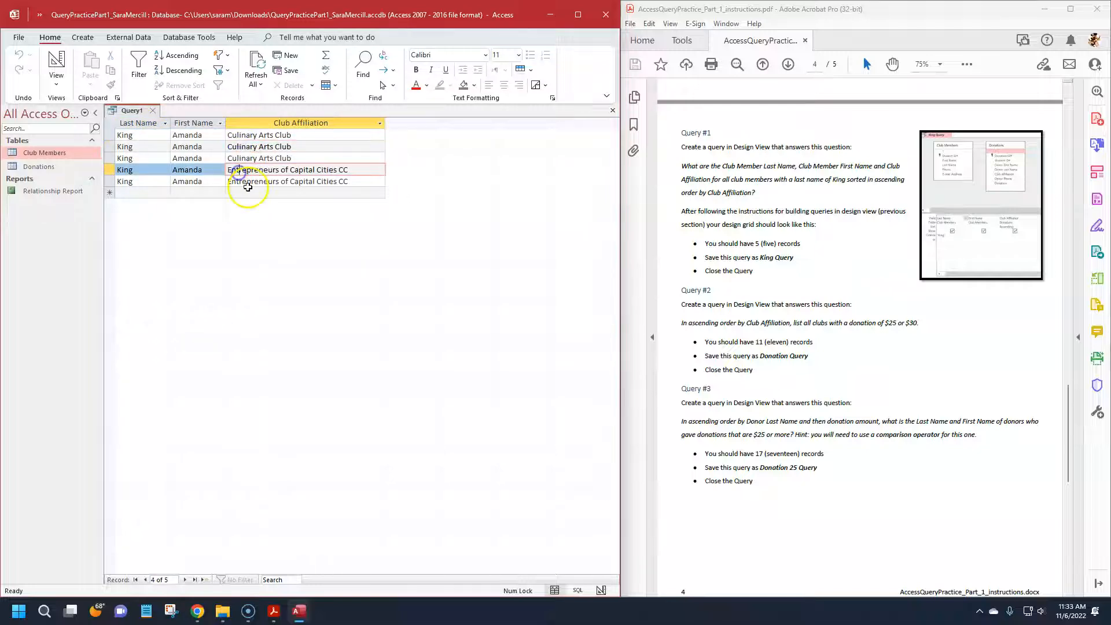
click(243, 183)
click(241, 135)
click(236, 178)
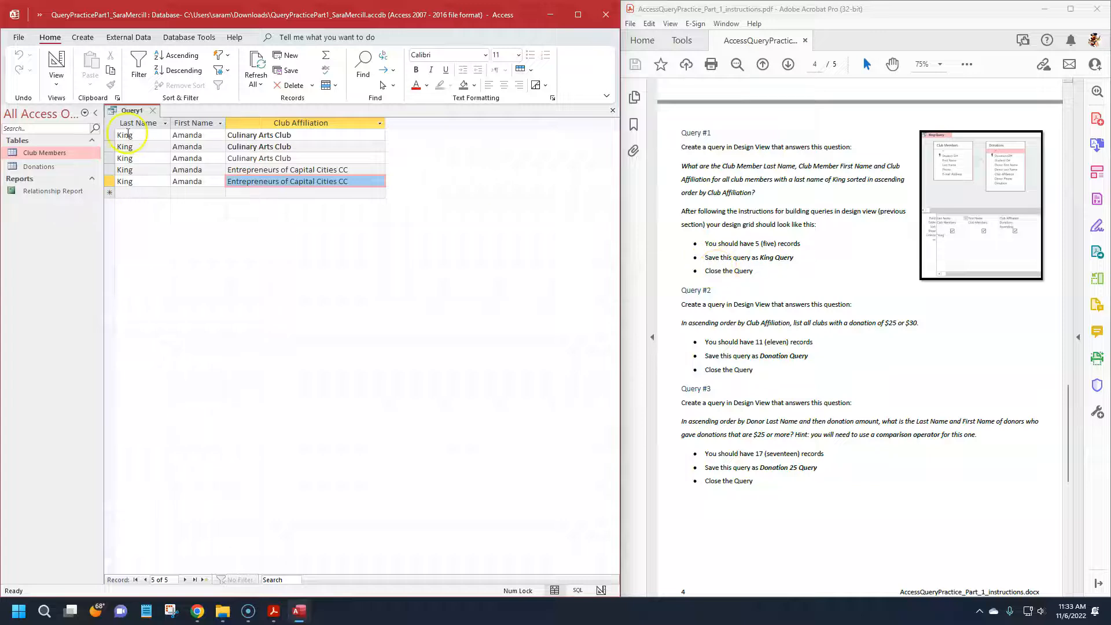
Save the query as 'King Query' and close its results.
click(39, 19)
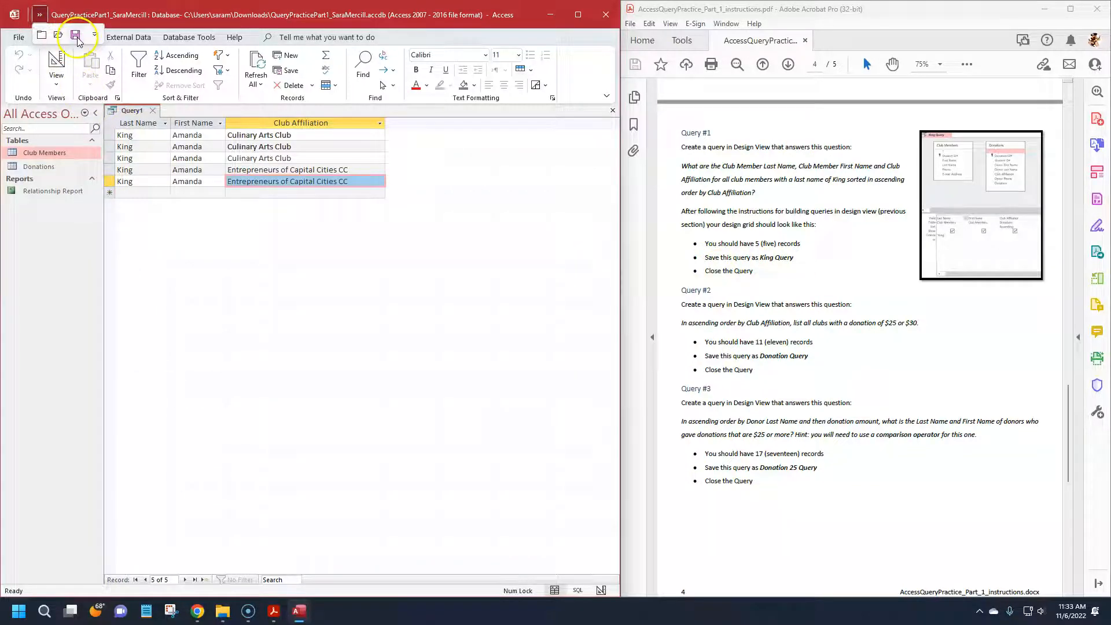
right_click(131, 114)
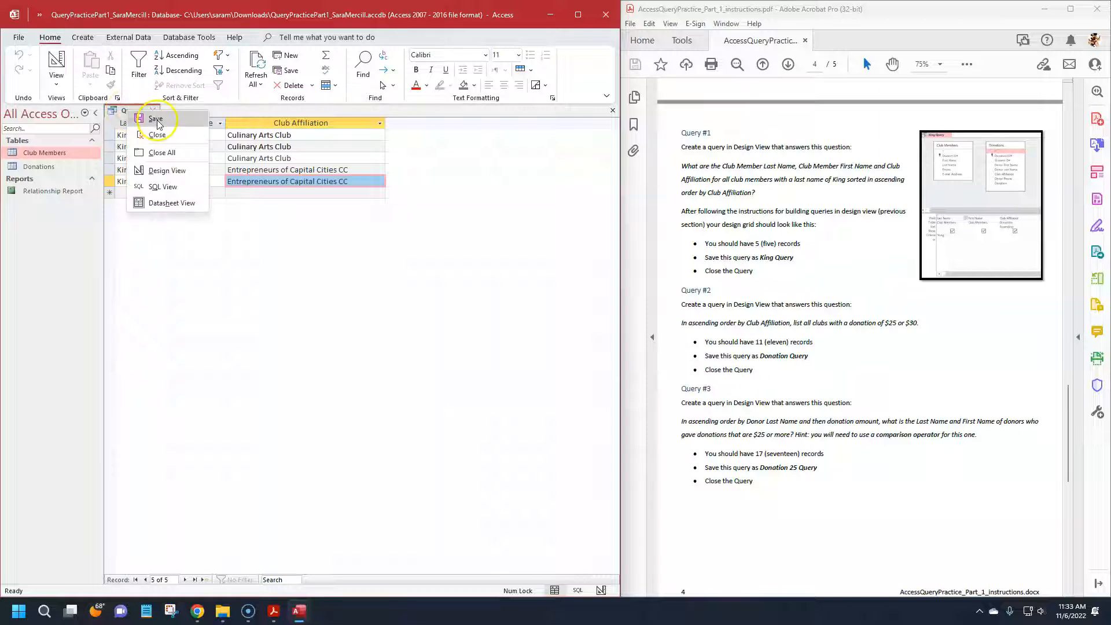
click(152, 118)
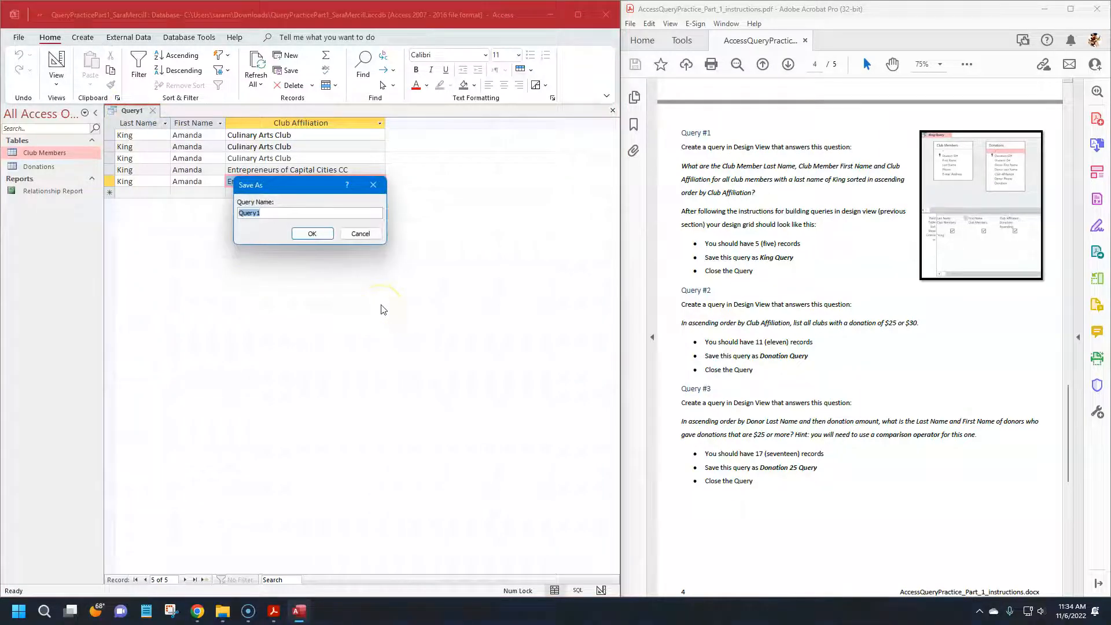
text(King Query)
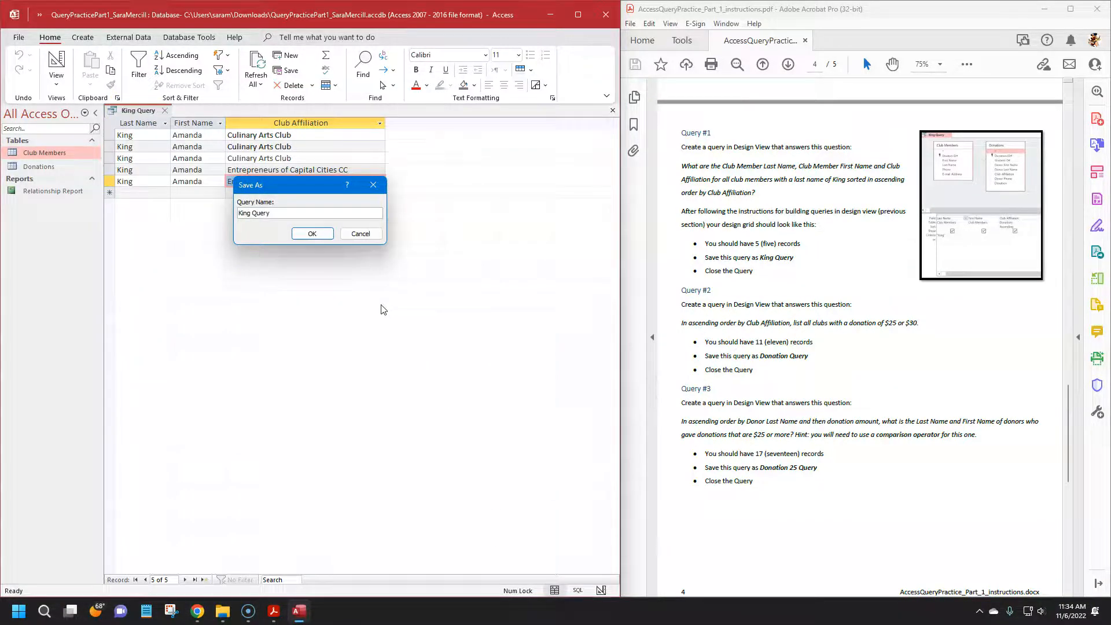
key(Return)
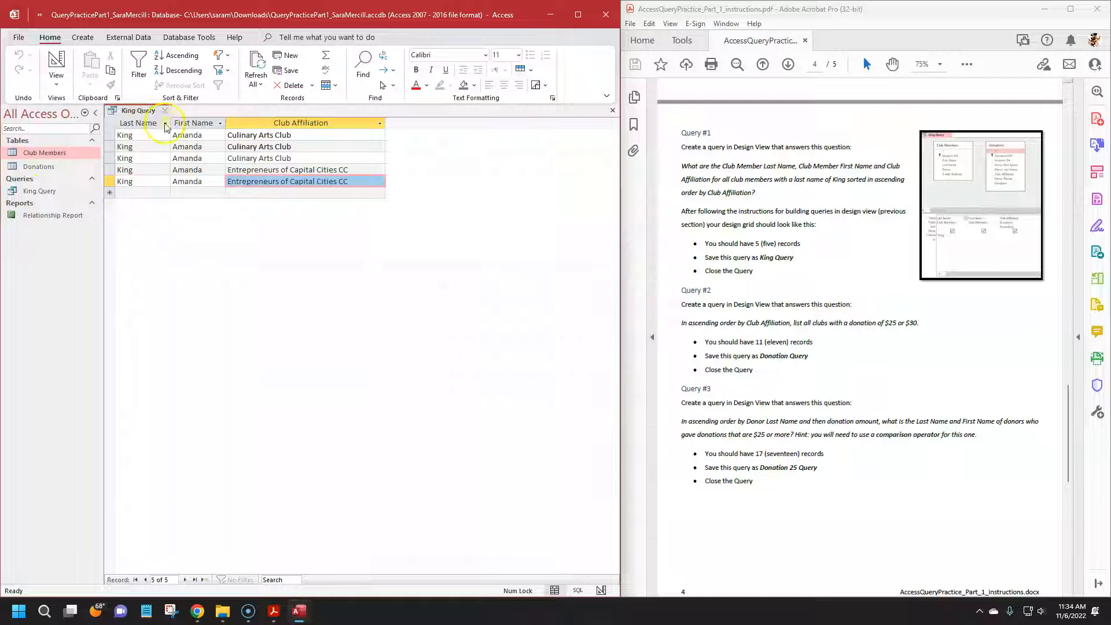
click(165, 112)
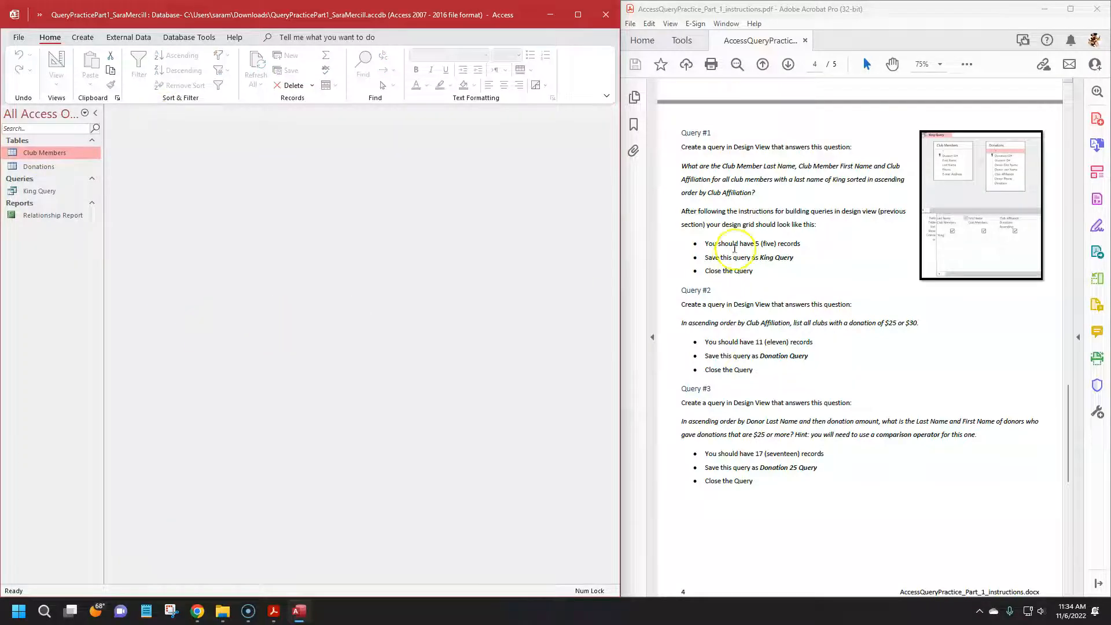
scroll(807, 298, up, 3)
scroll(807, 299, up, 3)
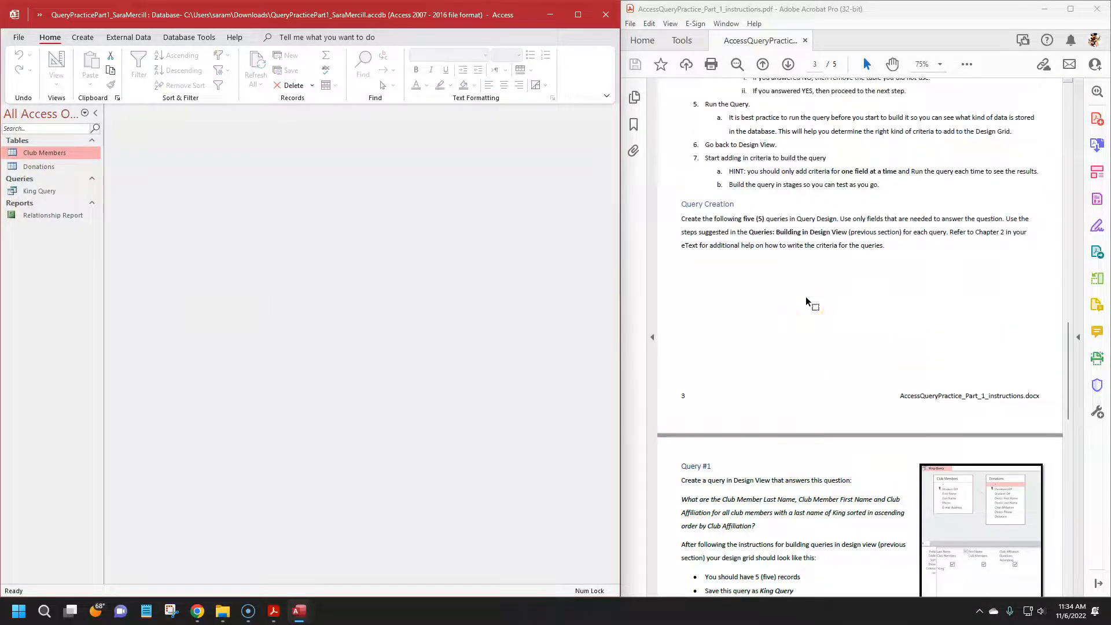
scroll(805, 297, up, 3)
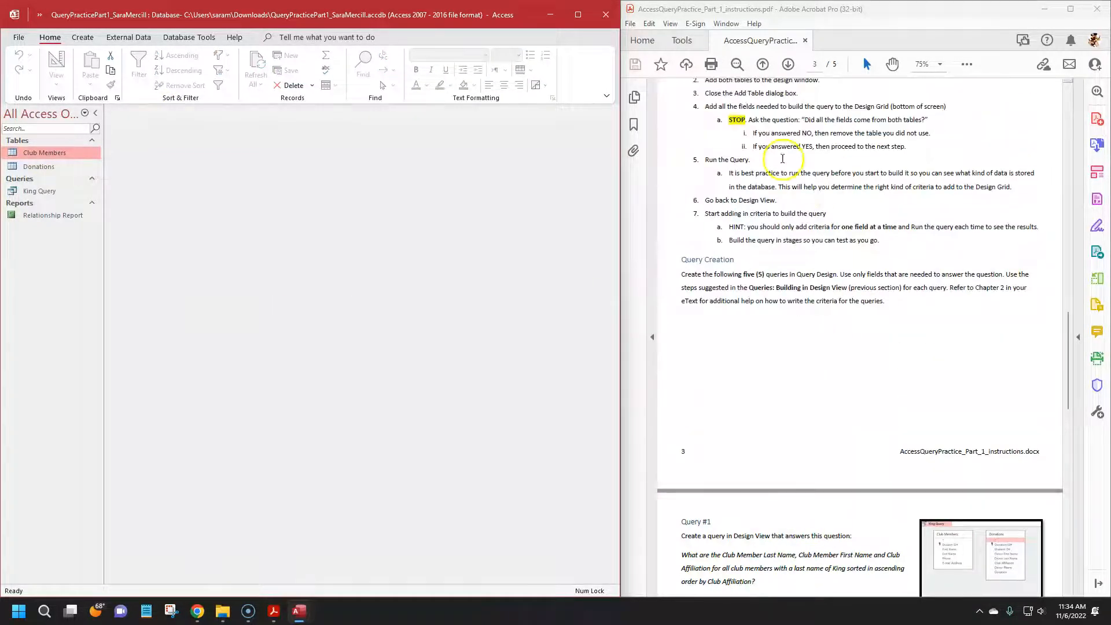
drag(807, 241, 696, 231)
drag(853, 255, 732, 244)
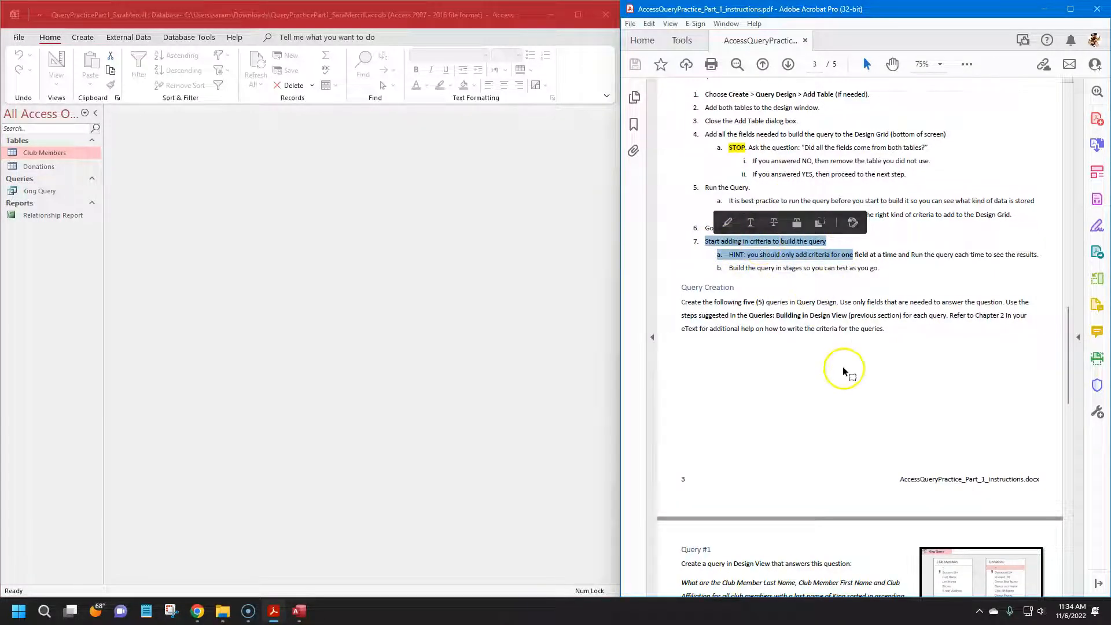
click(775, 318)
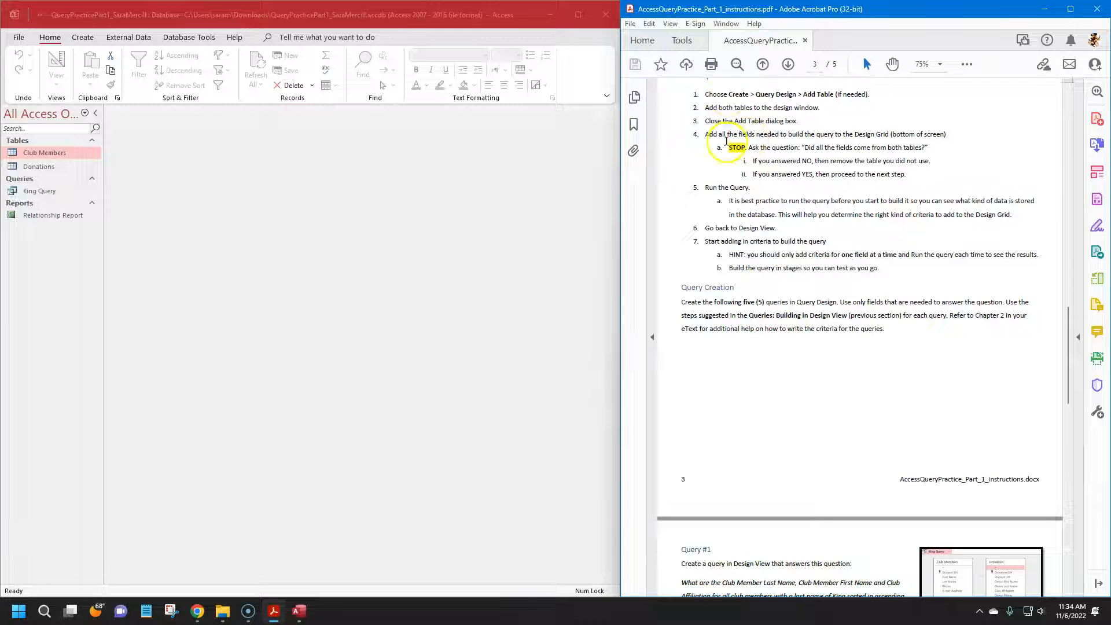
scroll(797, 407, down, 10)
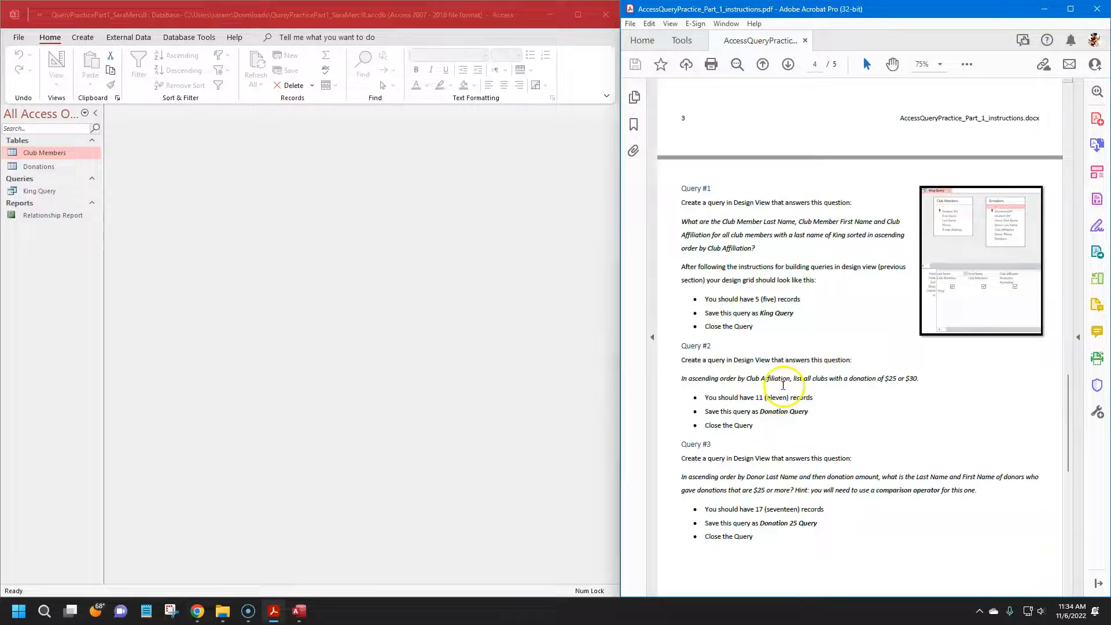
scroll(782, 384, down, 1)
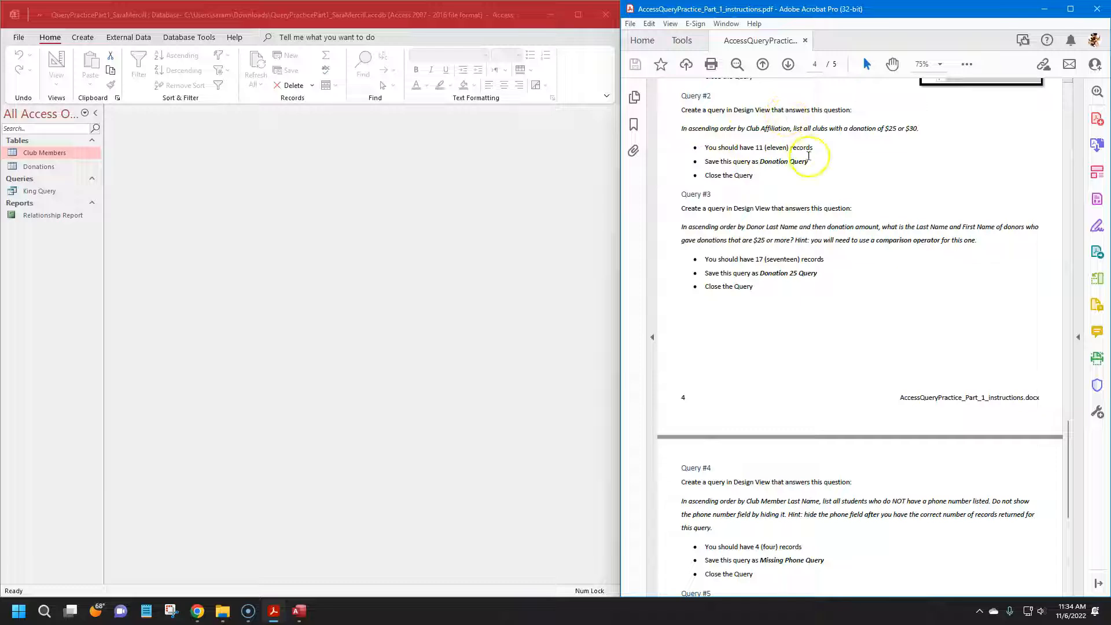
click(794, 131)
drag(794, 129, 912, 129)
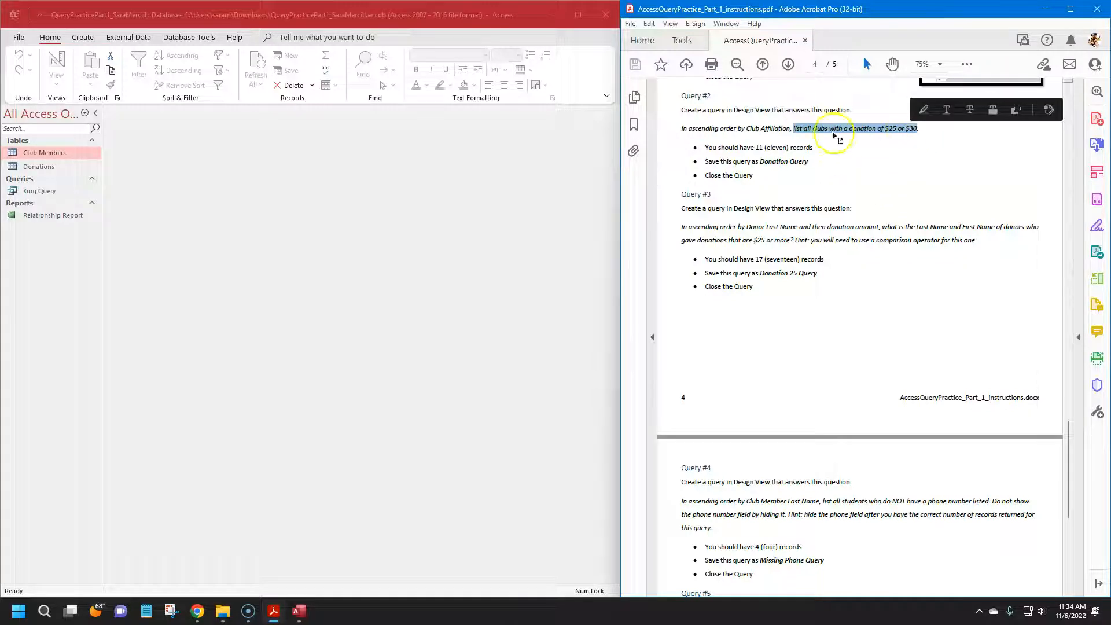
drag(1068, 448, 1095, 316)
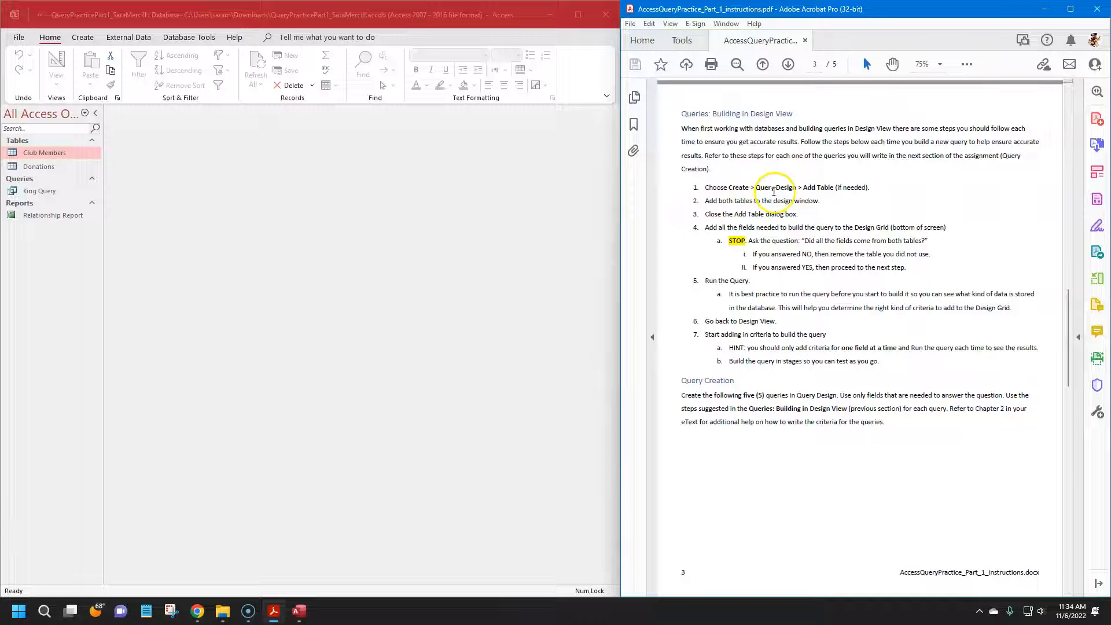
Start a new Query Design with the Donations and Club Members tables.
click(90, 40)
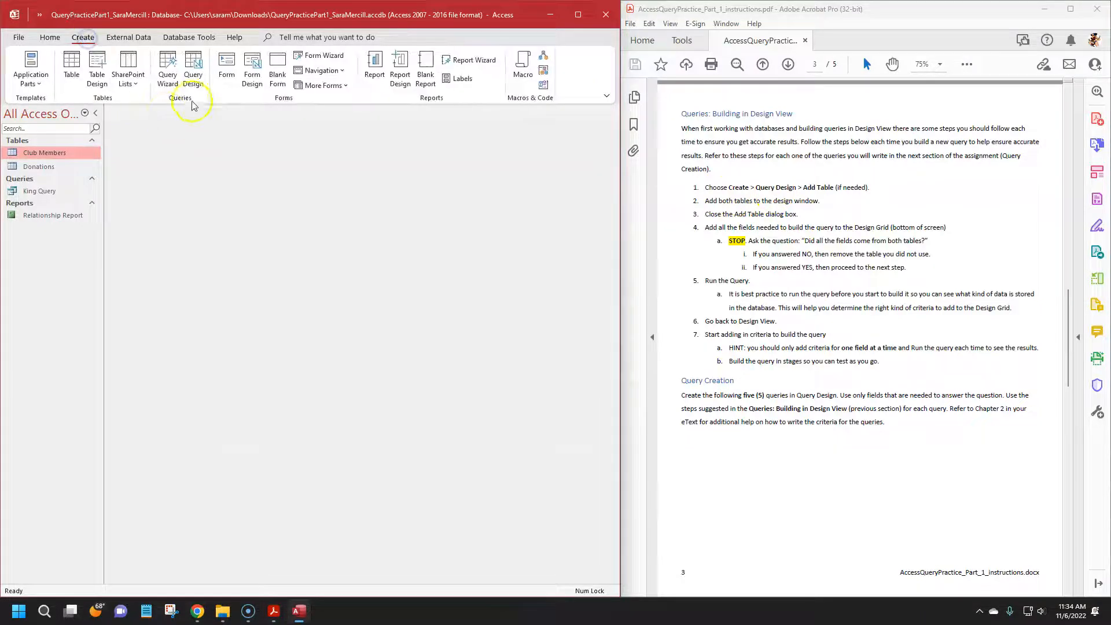
click(187, 64)
drag(705, 201, 818, 201)
click(505, 196)
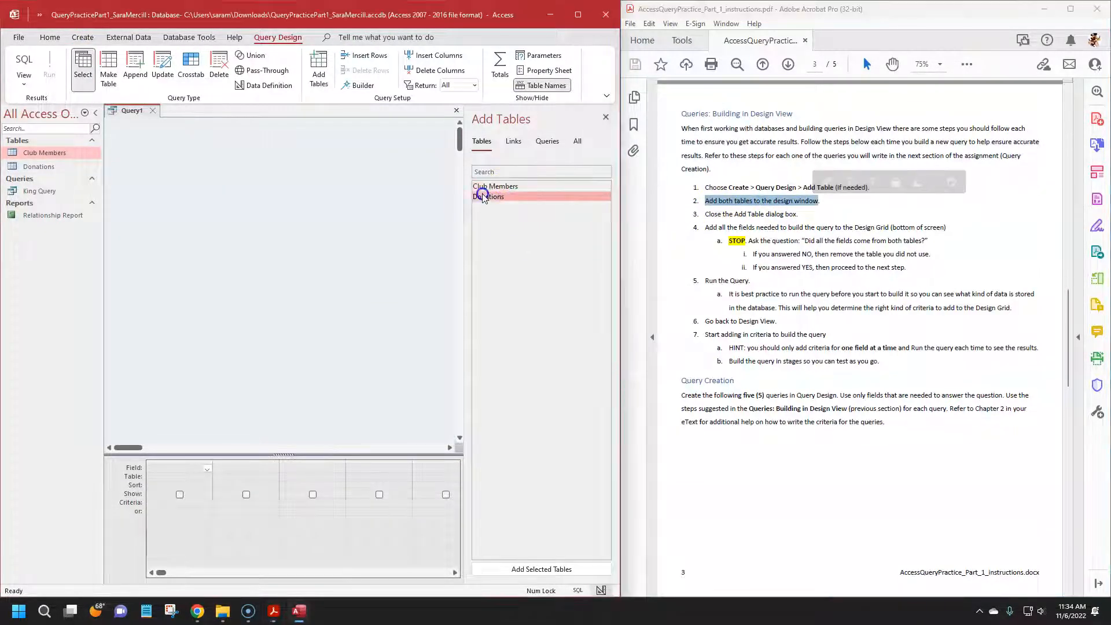
double_click(505, 196)
double_click(497, 185)
Arrange the field lists side by side, enlarging Donations to show all its fields.
drag(156, 133, 271, 212)
drag(278, 134, 150, 135)
drag(283, 212, 265, 143)
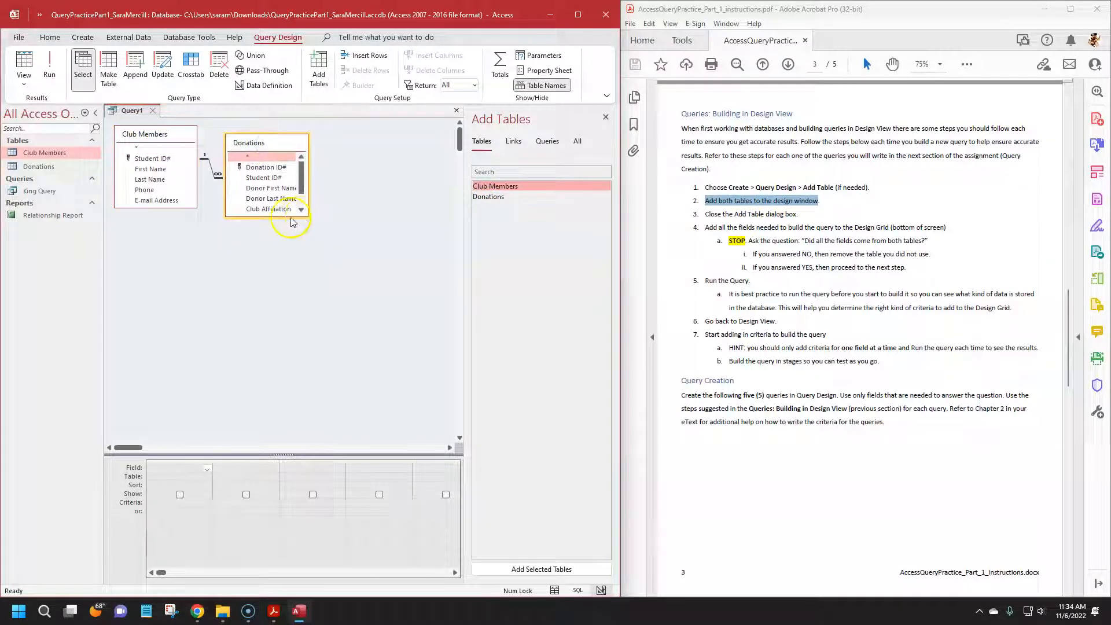
drag(286, 215, 285, 268)
drag(300, 134, 330, 143)
scroll(812, 314, down, 3)
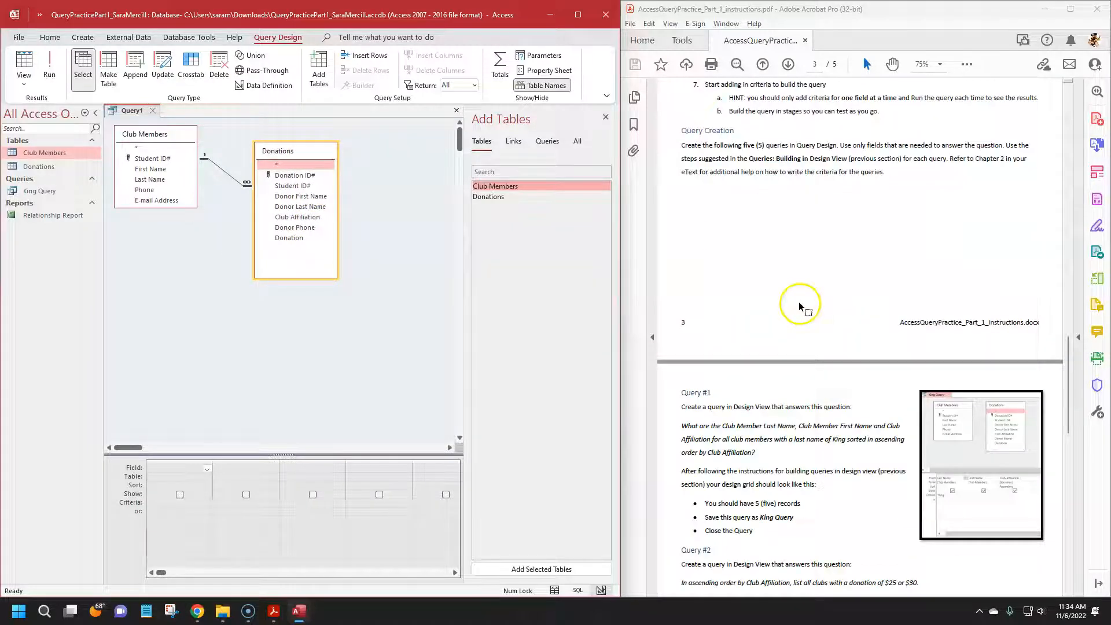
scroll(798, 301, up, 2)
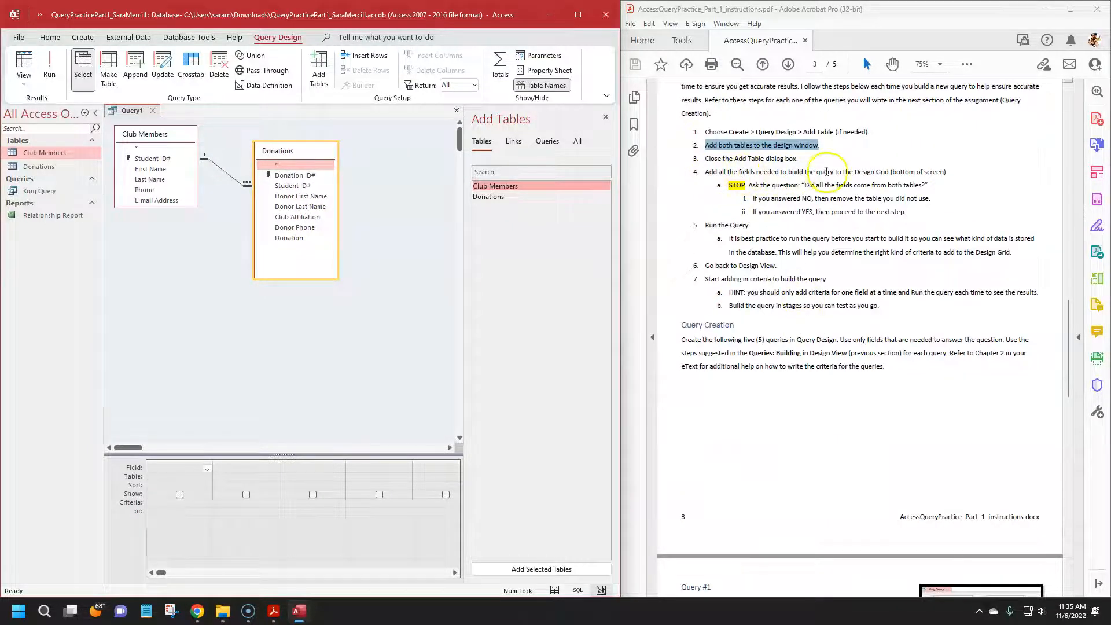
scroll(845, 317, down, 10)
scroll(846, 316, up, 2)
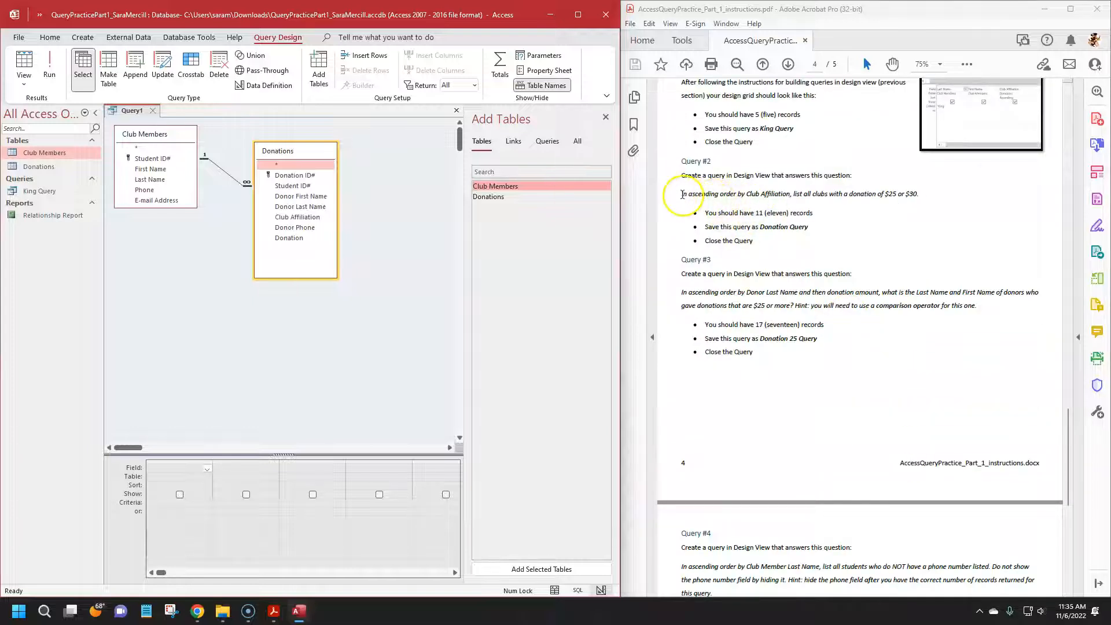
Highlight the Club Affiliation and donation condition in the Query #2 task.
drag(745, 194, 771, 196)
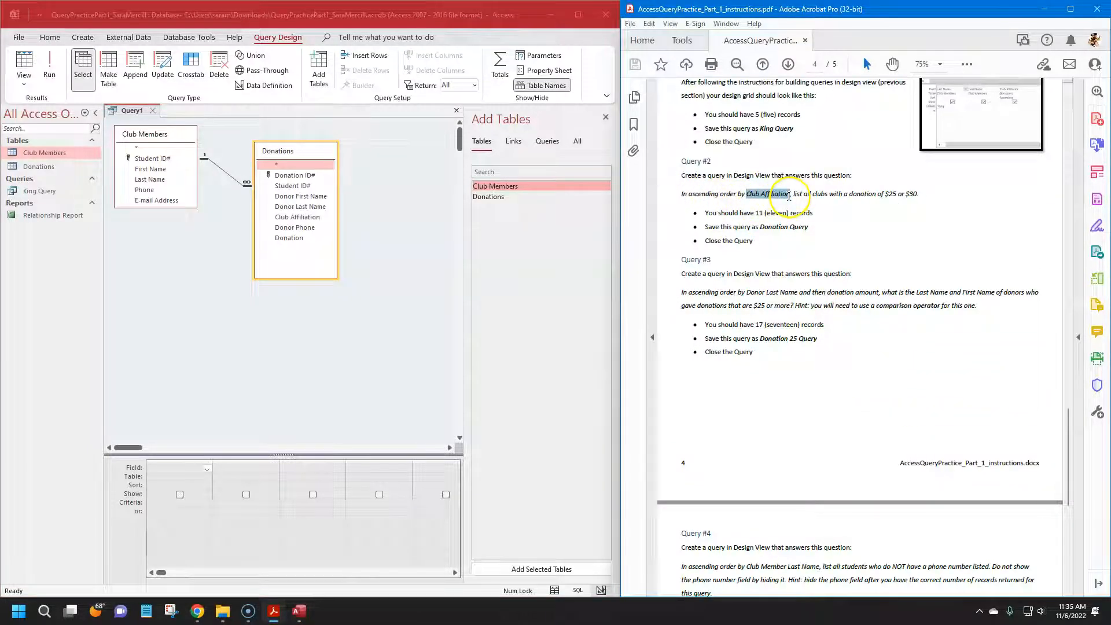
drag(849, 195, 880, 198)
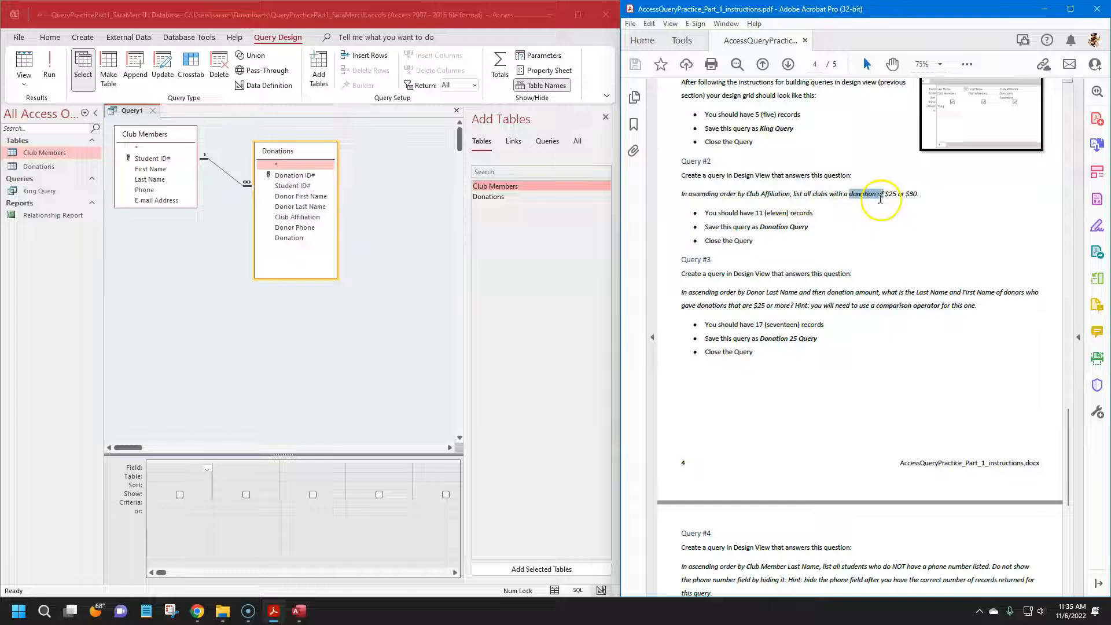
click(741, 194)
drag(757, 195, 895, 197)
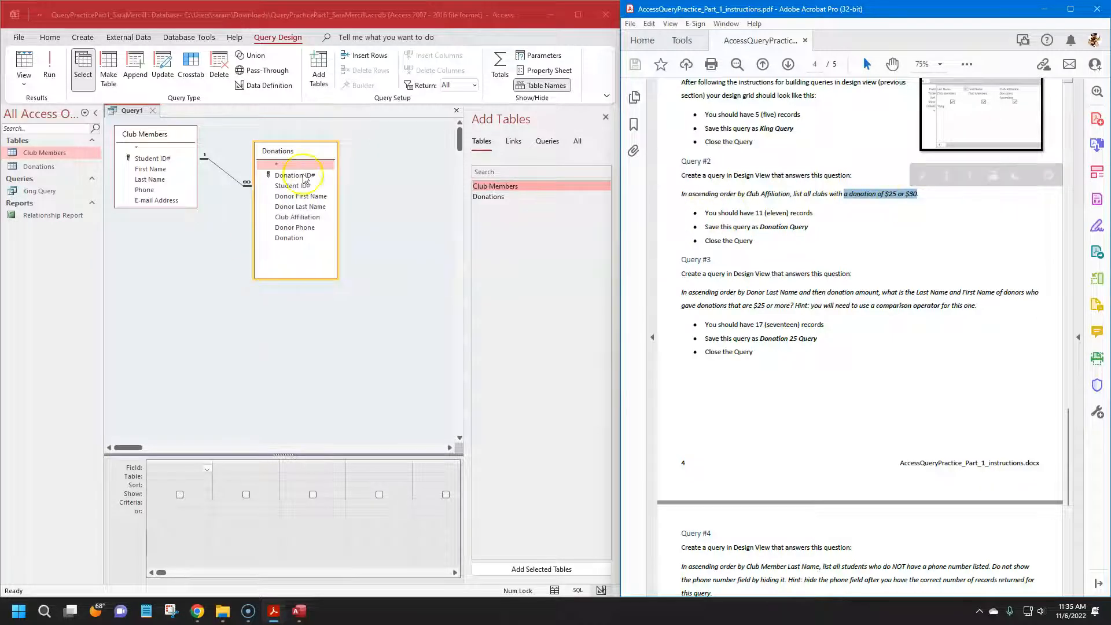
Add Club Affiliation and Donation from Donations to the query grid.
click(299, 154)
double_click(296, 217)
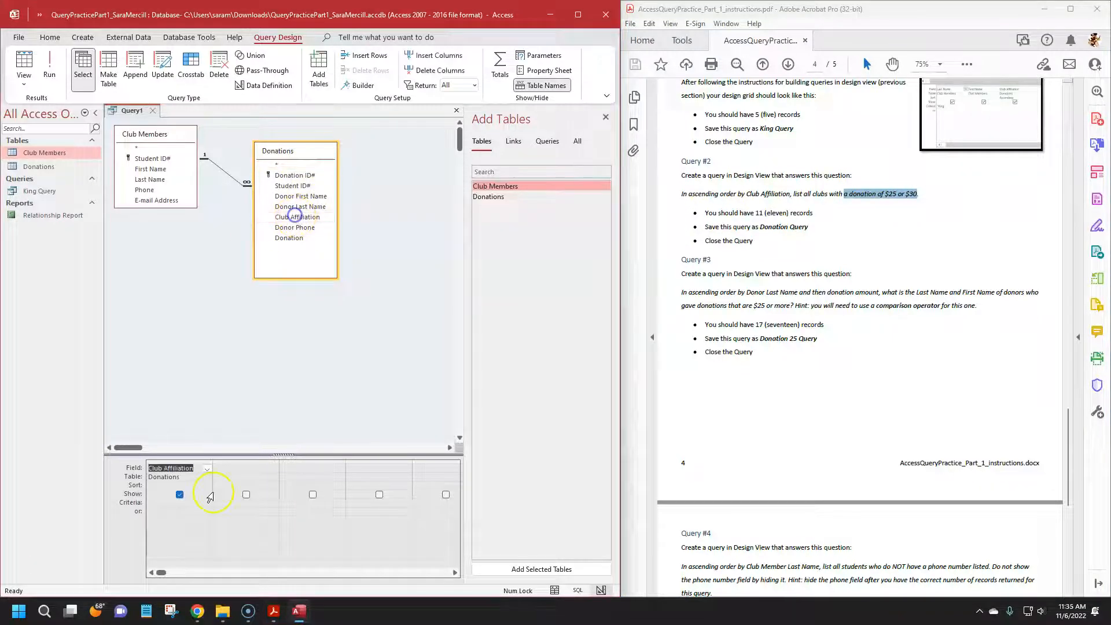
click(874, 194)
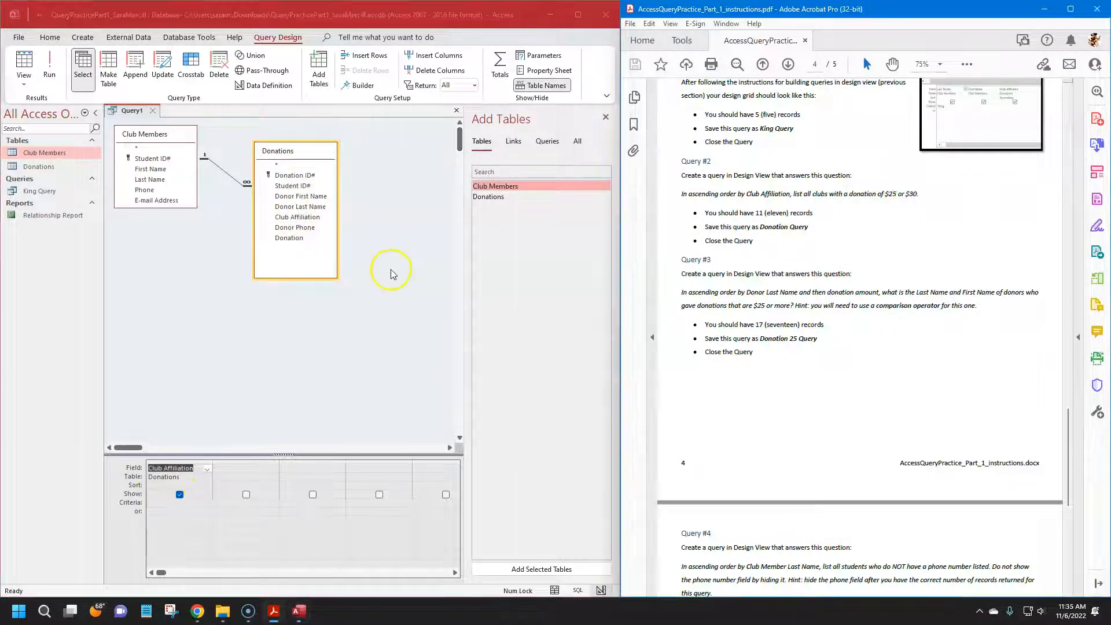
click(299, 238)
double_click(299, 239)
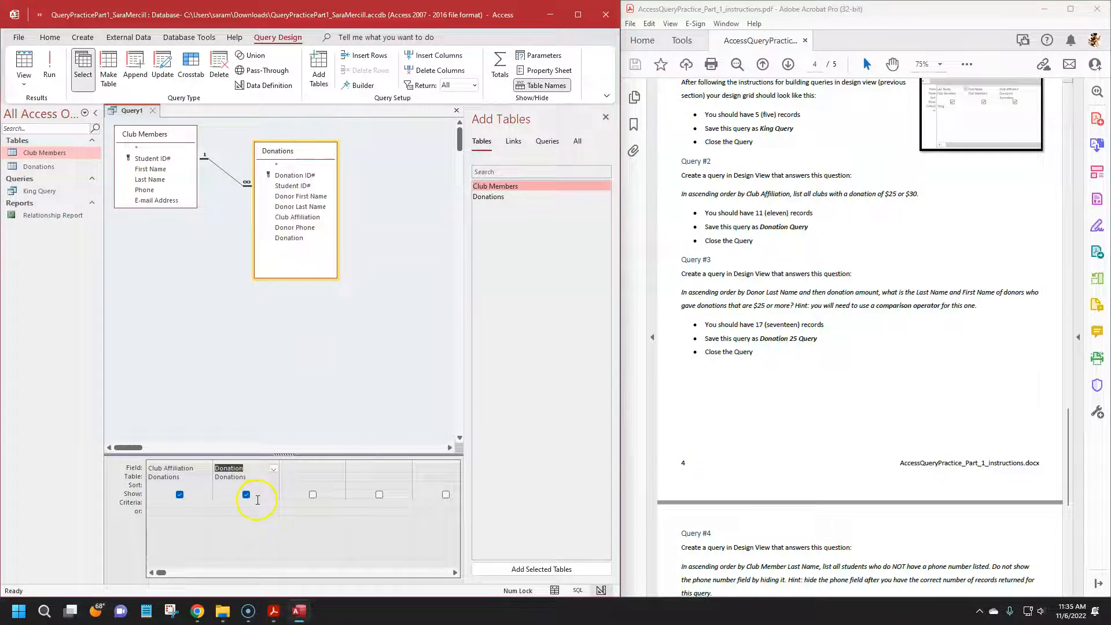
click(1054, 377)
drag(1067, 442, 1077, 336)
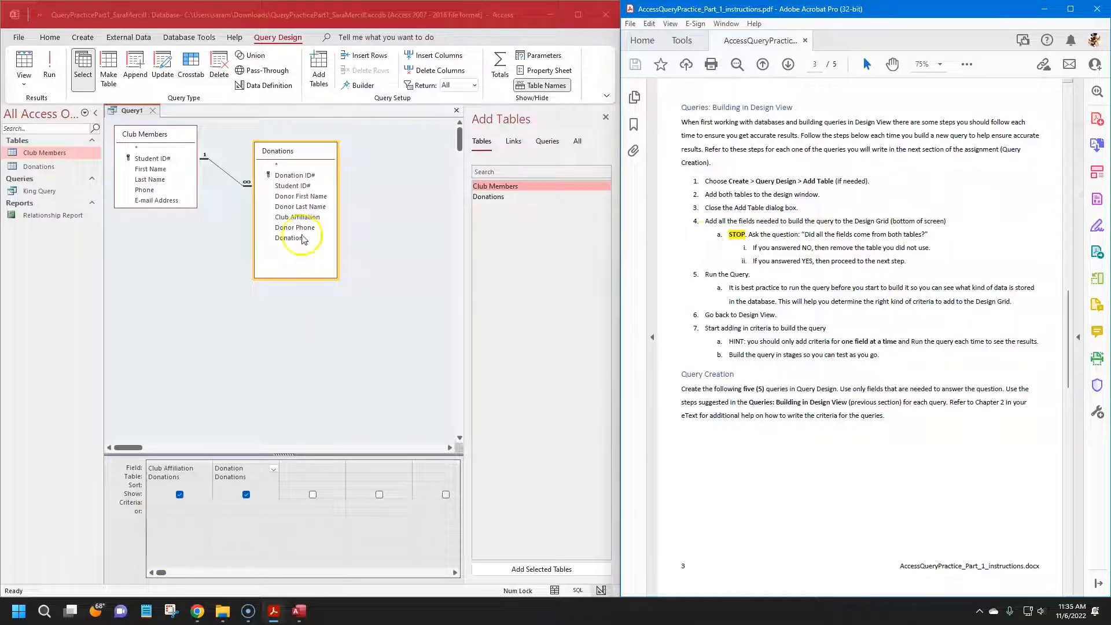
mouse_move(281, 154)
mouse_down()
mouse_move(245, 160)
mouse_move(268, 160)
mouse_up()
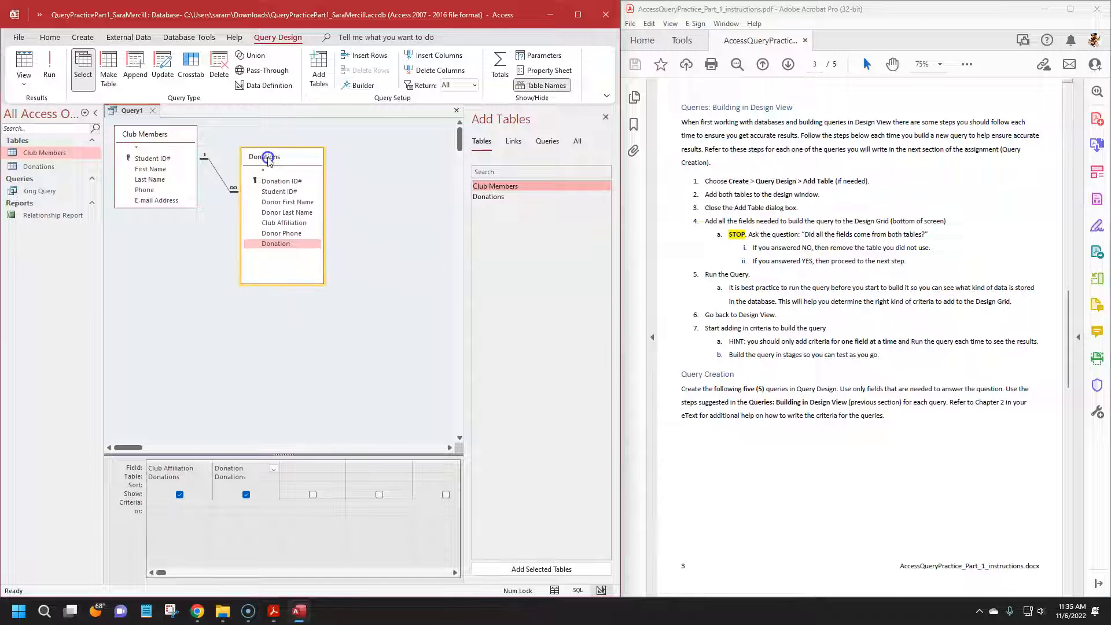
Remove the unused Club Members table from the query.
drag(753, 247, 915, 248)
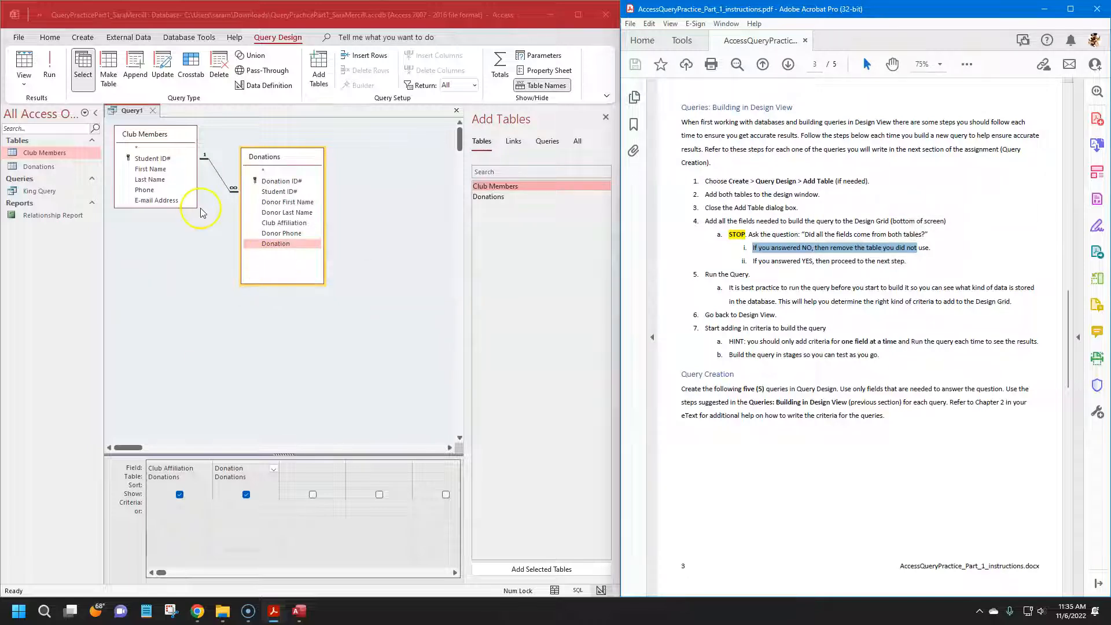
drag(165, 138, 177, 144)
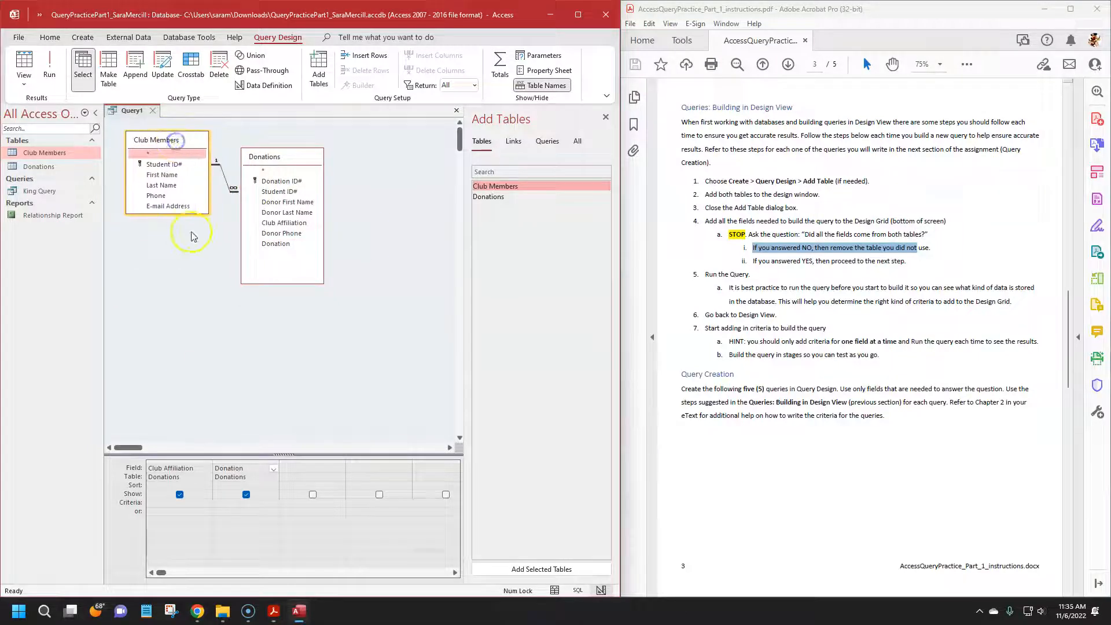
right_click(158, 140)
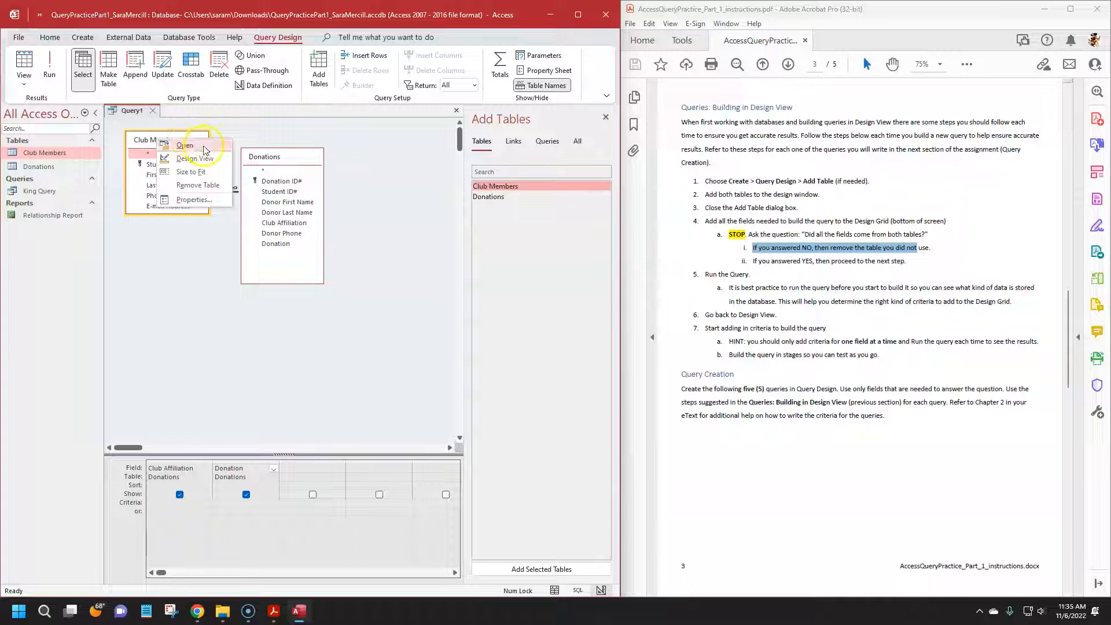
click(197, 185)
drag(289, 158, 190, 143)
click(770, 263)
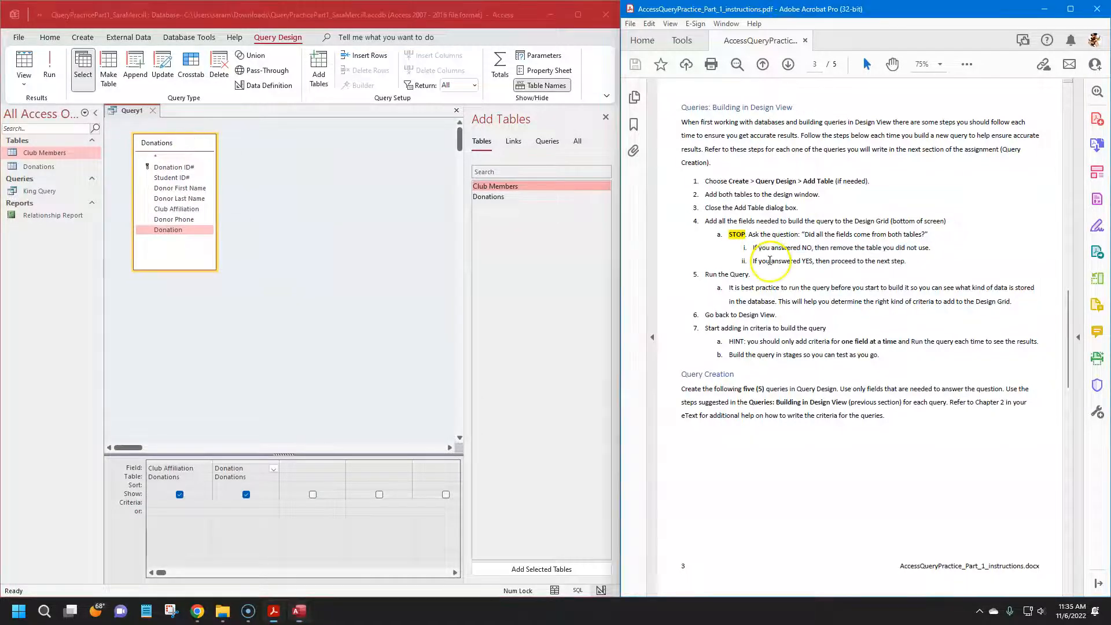
drag(925, 267, 717, 229)
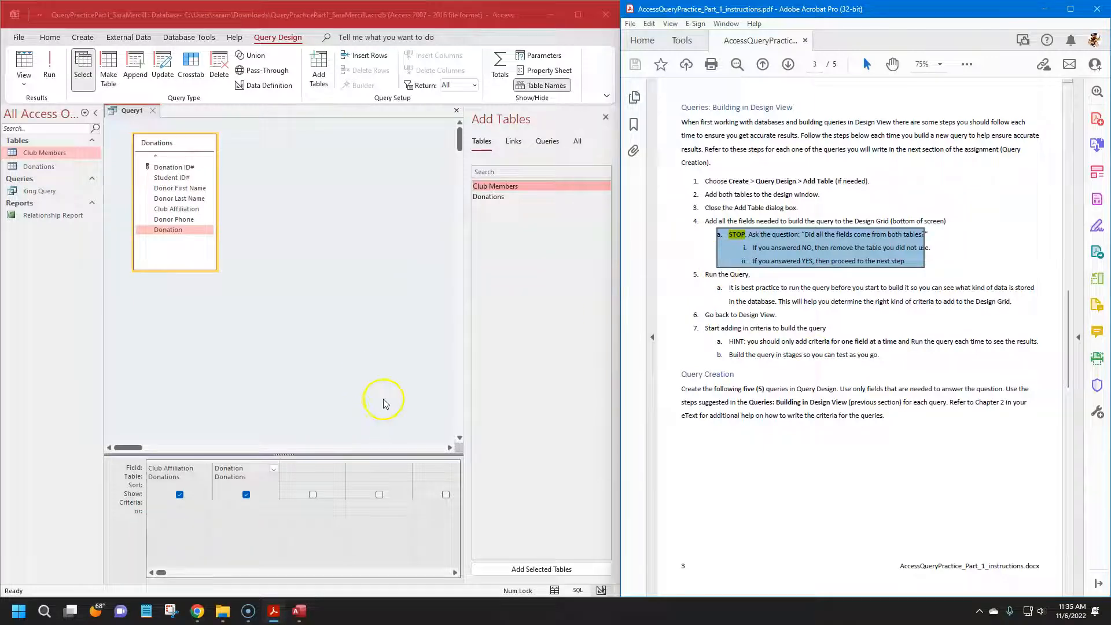
click(742, 212)
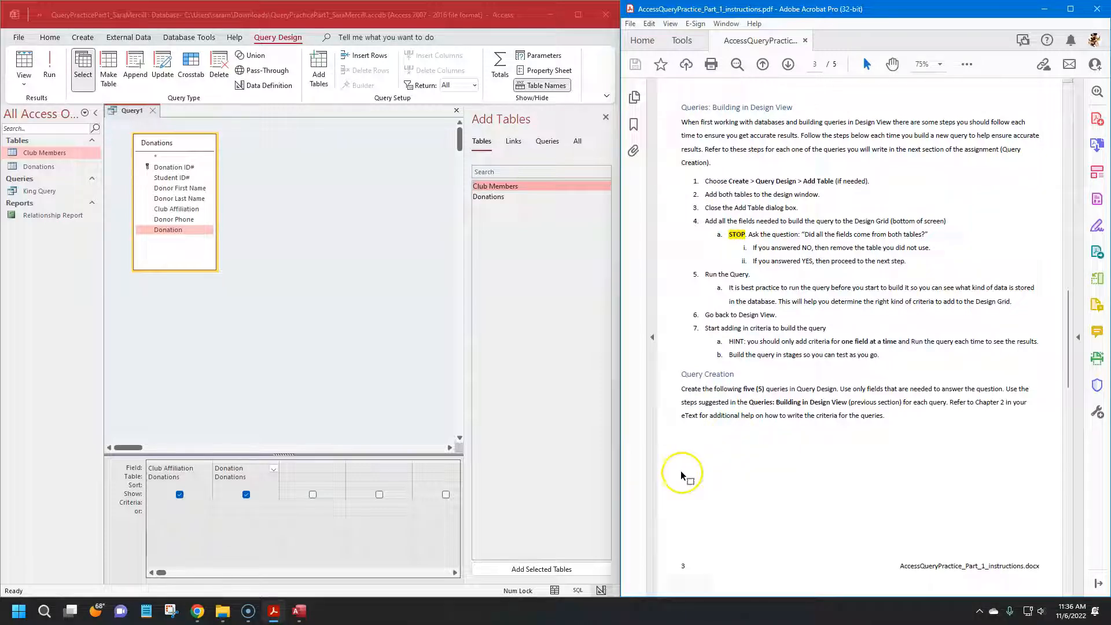
scroll(834, 397, down, 10)
scroll(825, 407, down, 1)
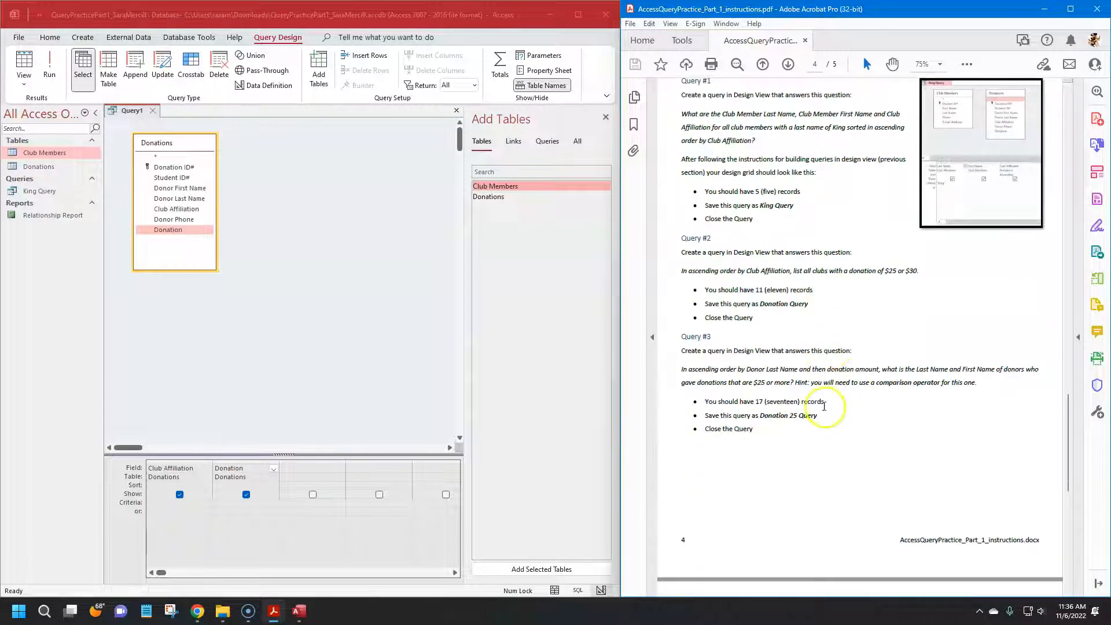
drag(682, 271, 790, 270)
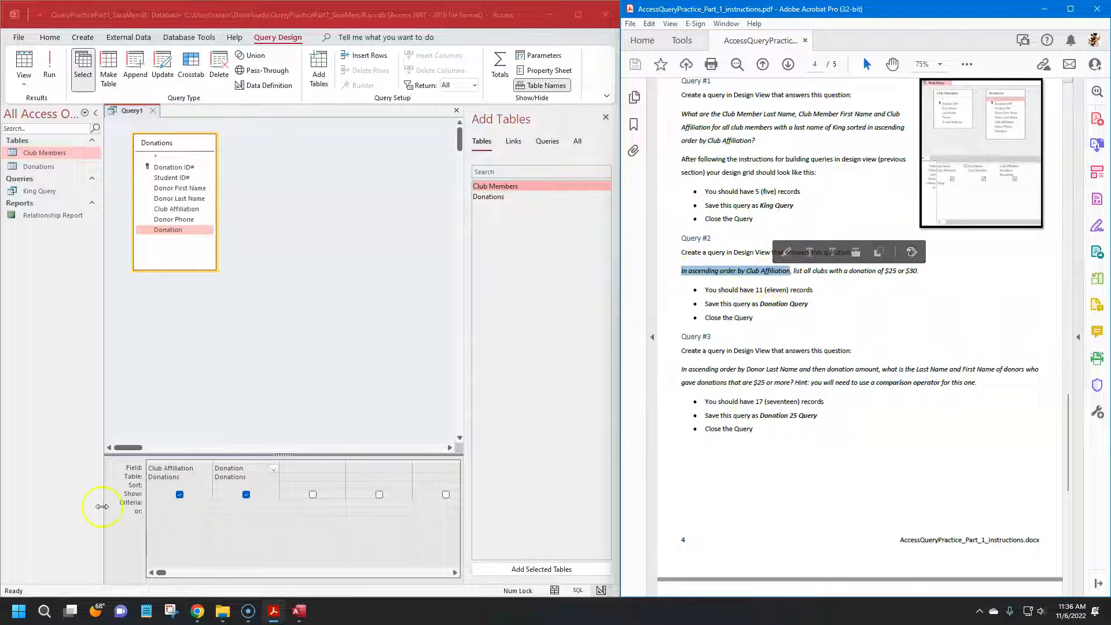
click(152, 487)
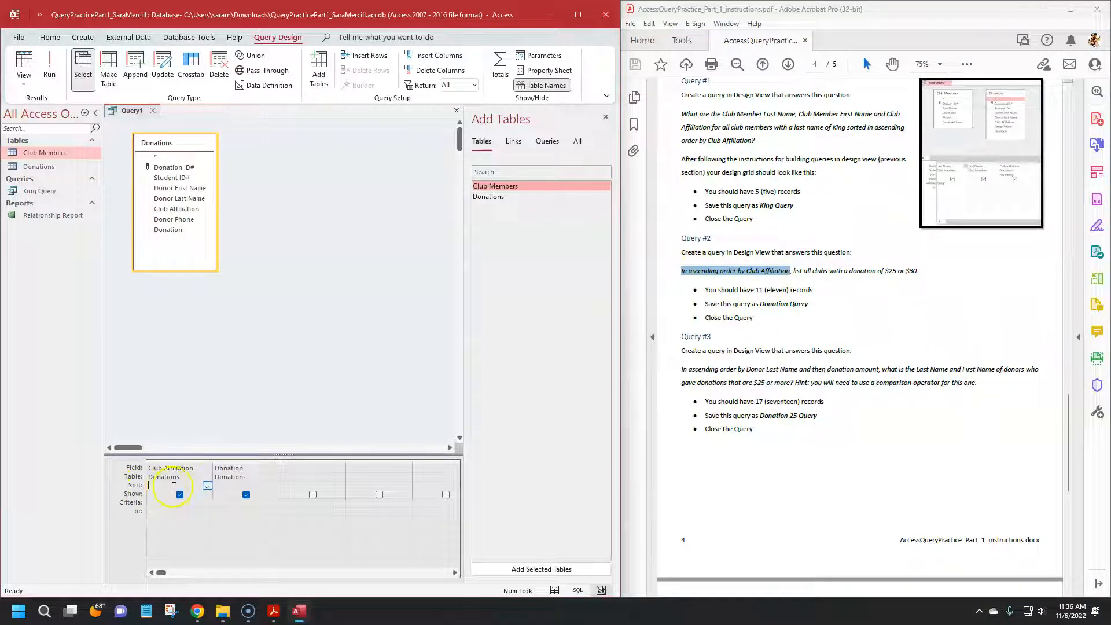
click(207, 486)
click(184, 493)
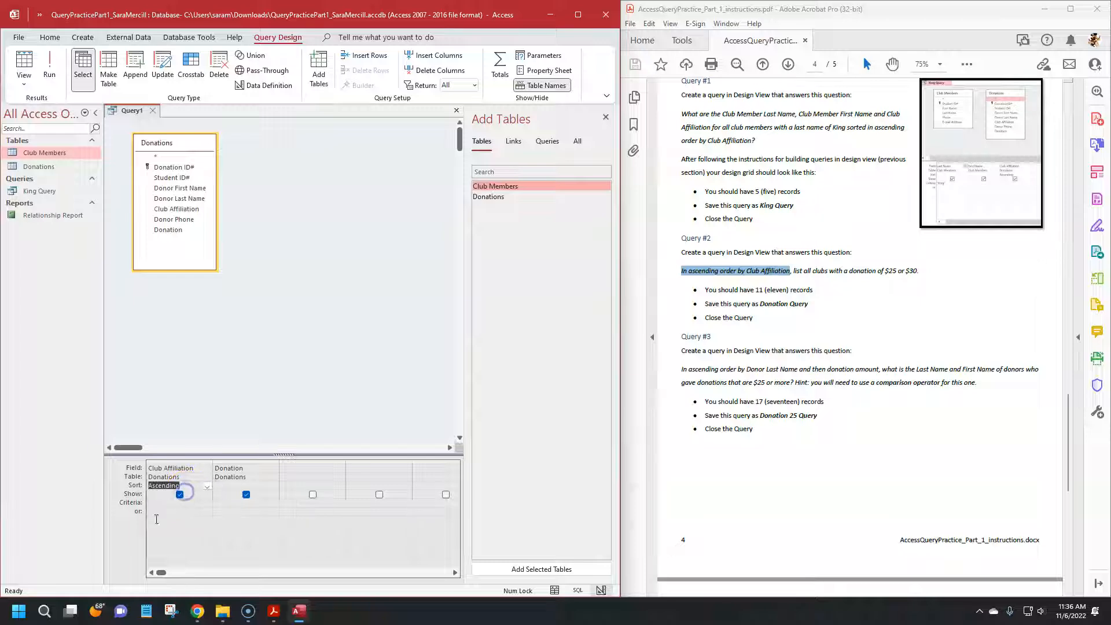
click(806, 294)
drag(793, 270, 912, 272)
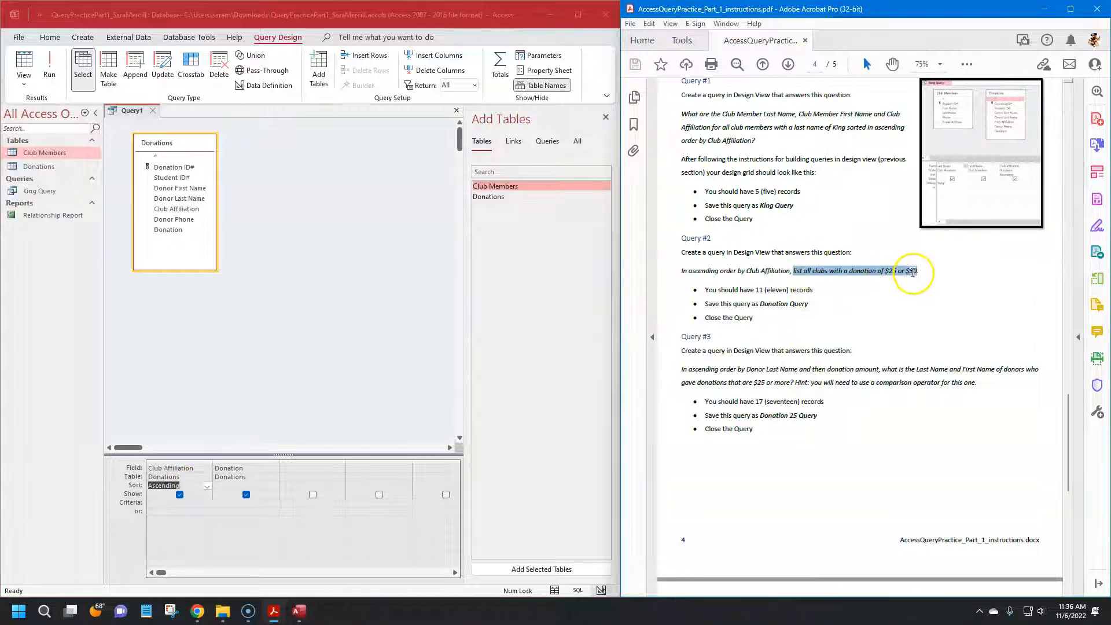
click(928, 309)
drag(1069, 427, 1069, 325)
drag(773, 278, 707, 272)
click(779, 303)
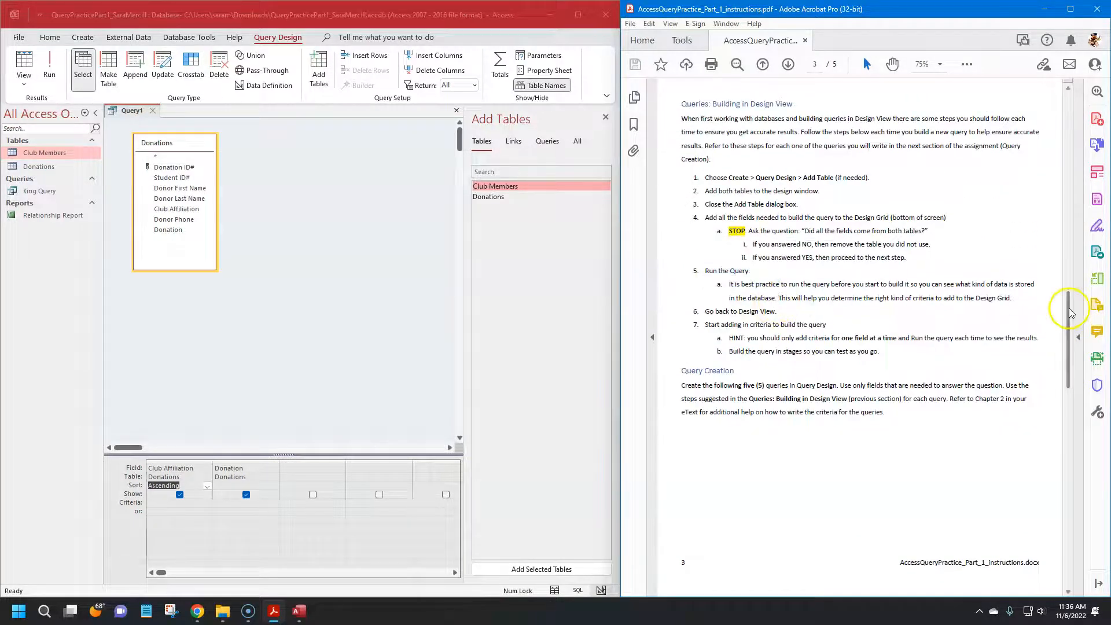
drag(1069, 313, 1069, 350)
click(207, 486)
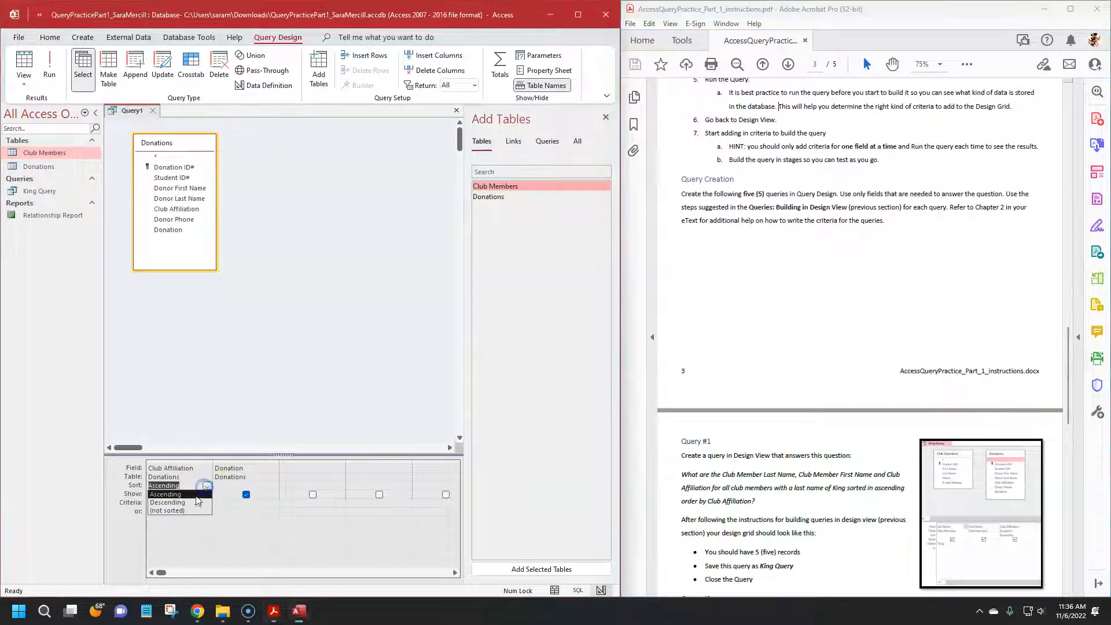
click(183, 511)
scroll(927, 386, up, 1)
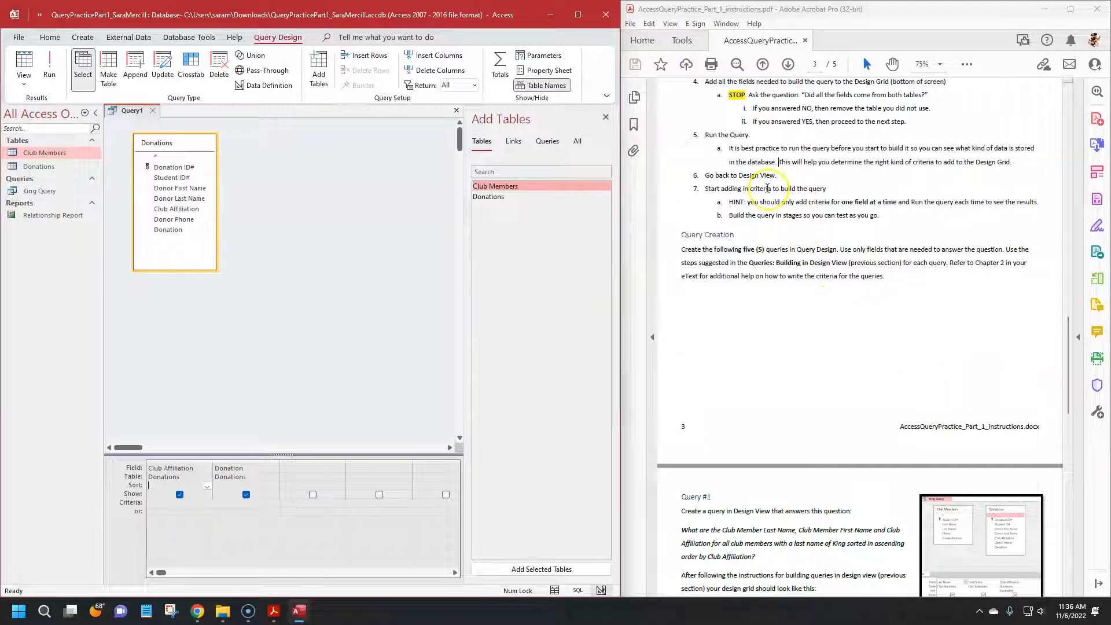
Run the query, review the 30 affiliation–donation records, then return to Design View.
click(49, 63)
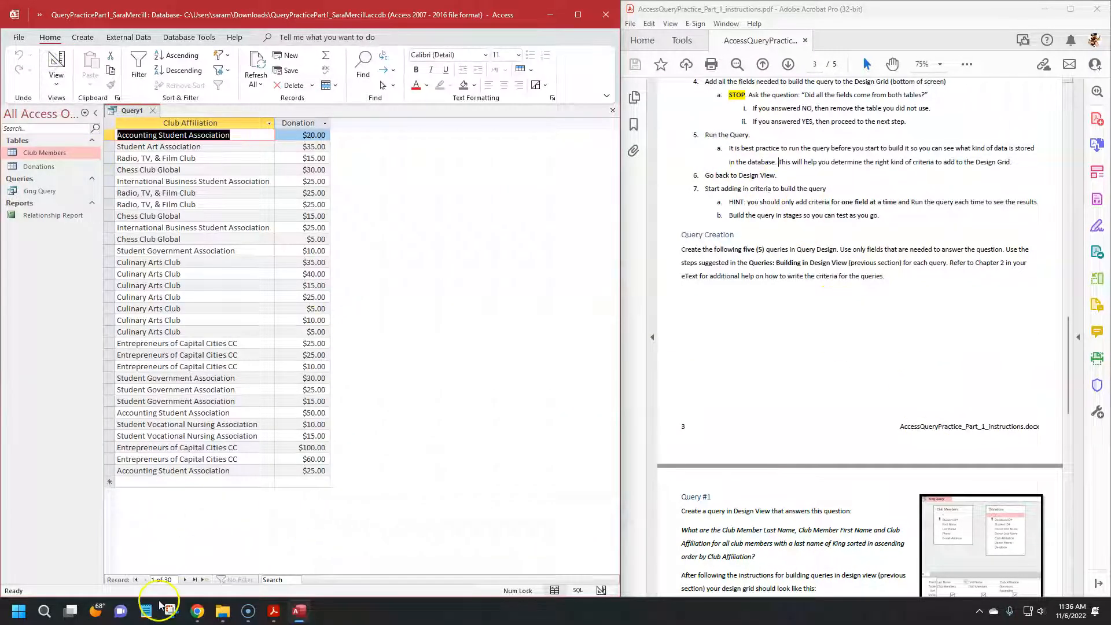
scroll(683, 393, down, 6)
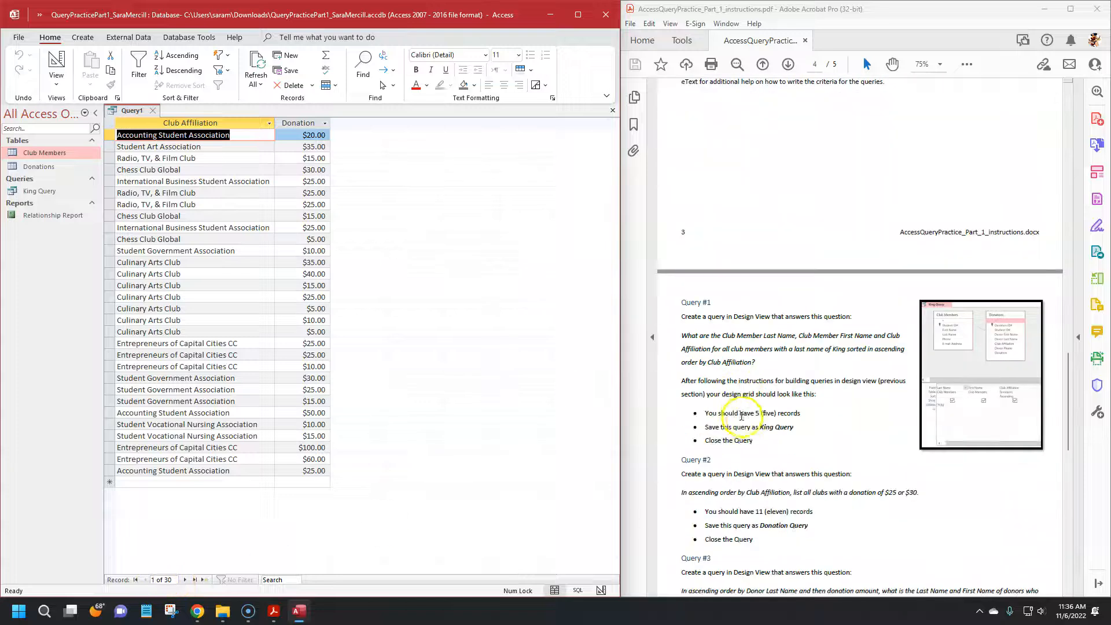
drag(828, 347, 711, 340)
click(788, 359)
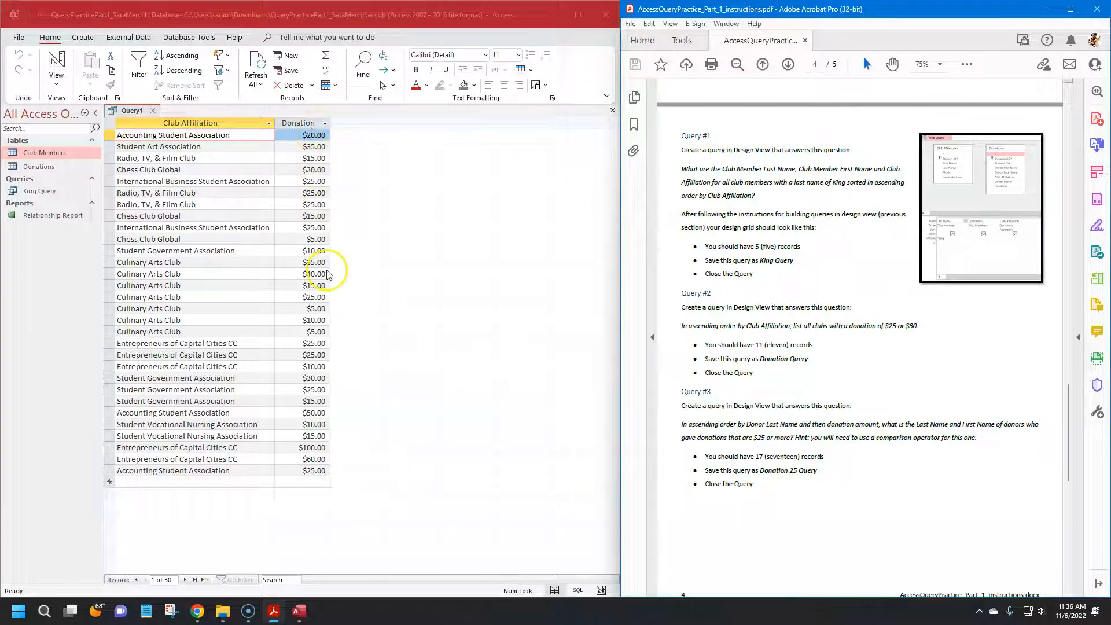
drag(315, 228, 210, 229)
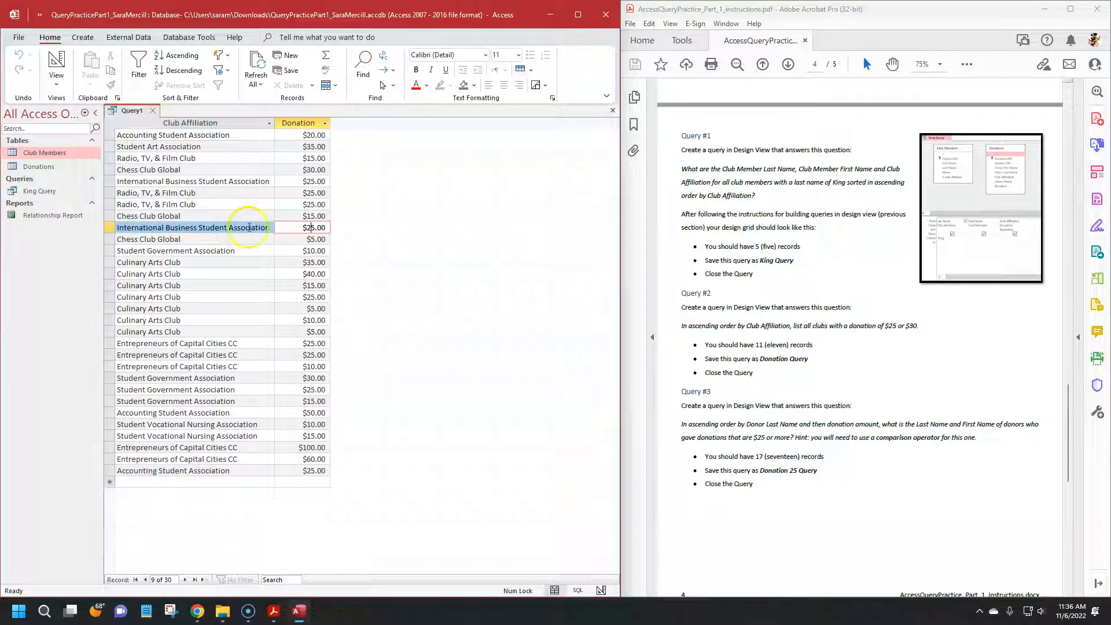
drag(313, 378, 227, 379)
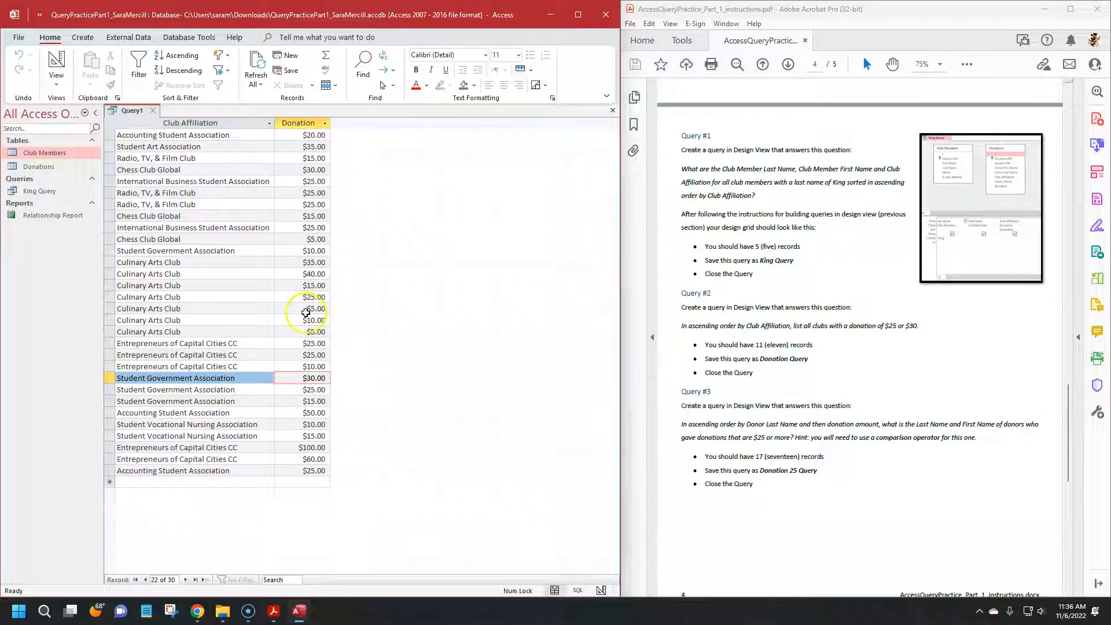
click(307, 123)
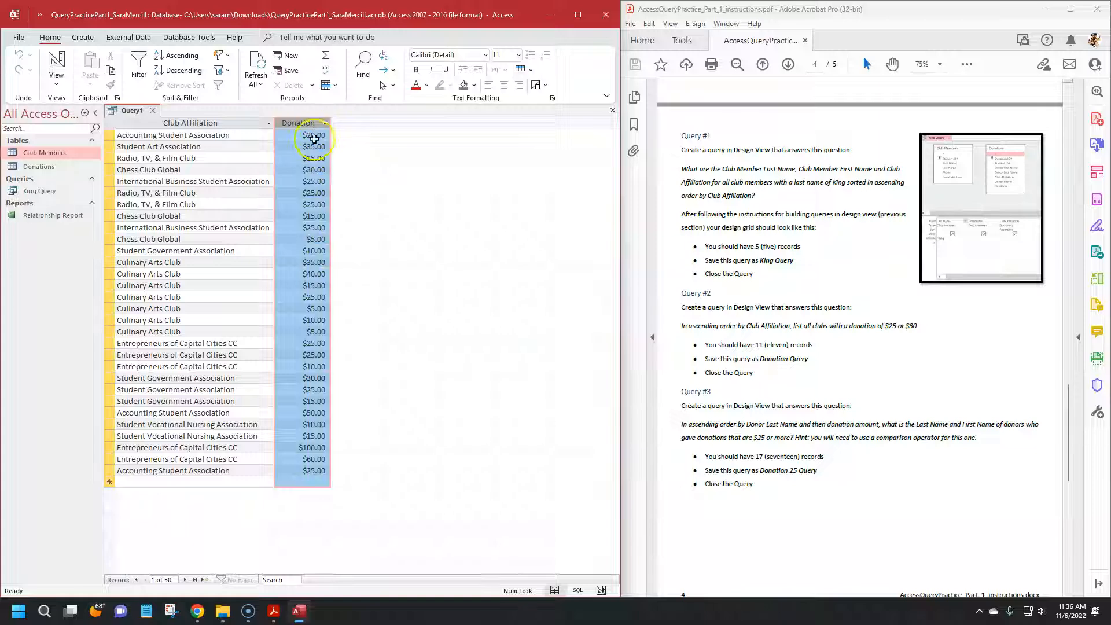
click(313, 179)
drag(309, 192, 302, 200)
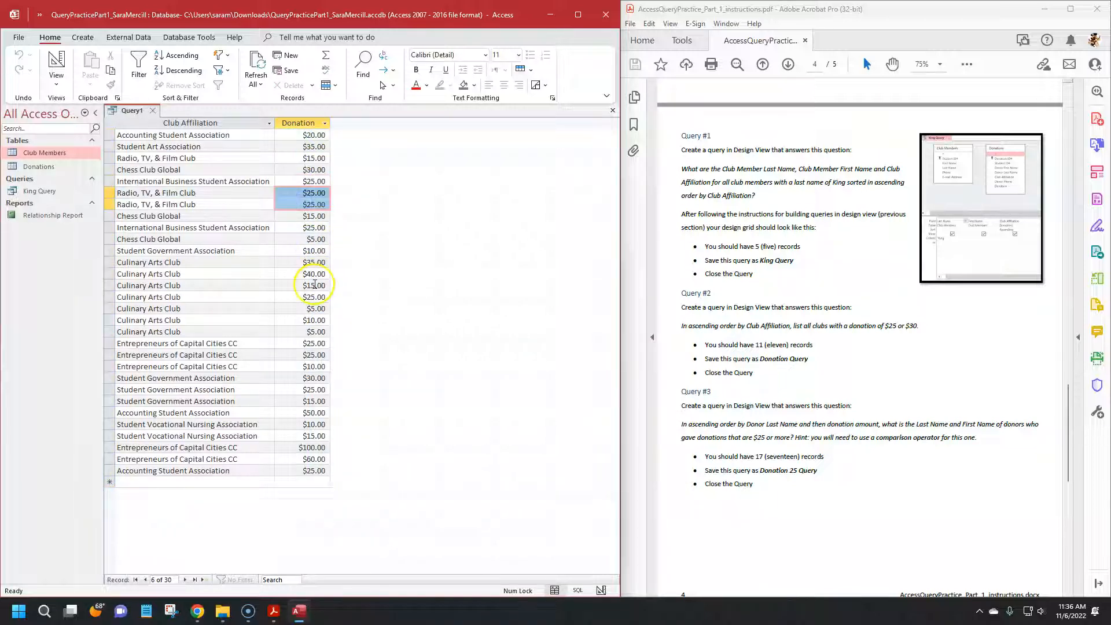
click(794, 283)
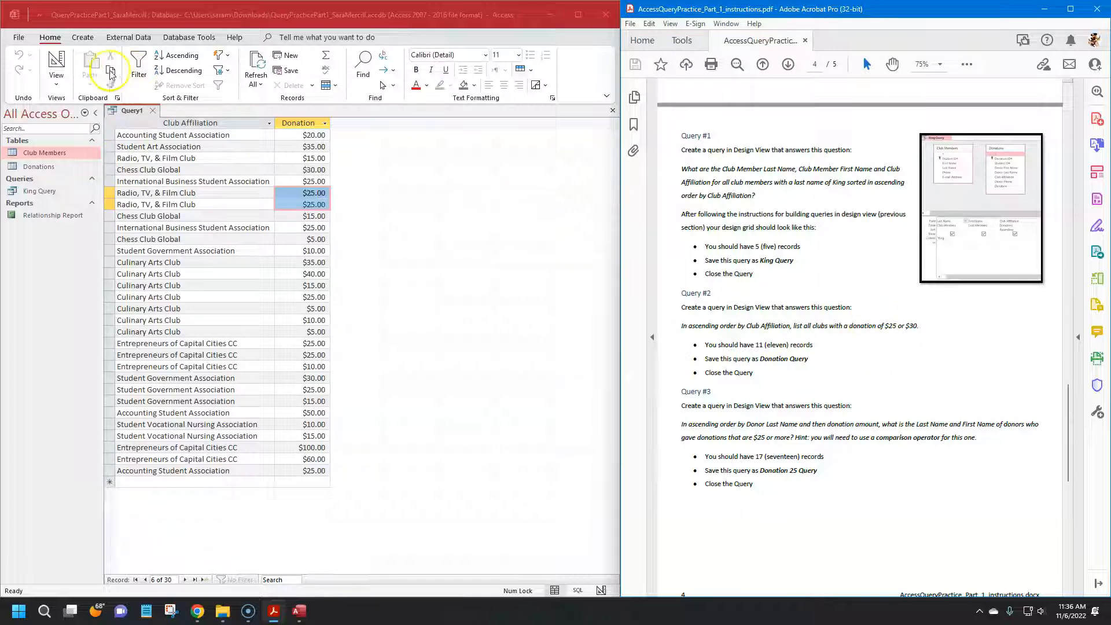
click(69, 85)
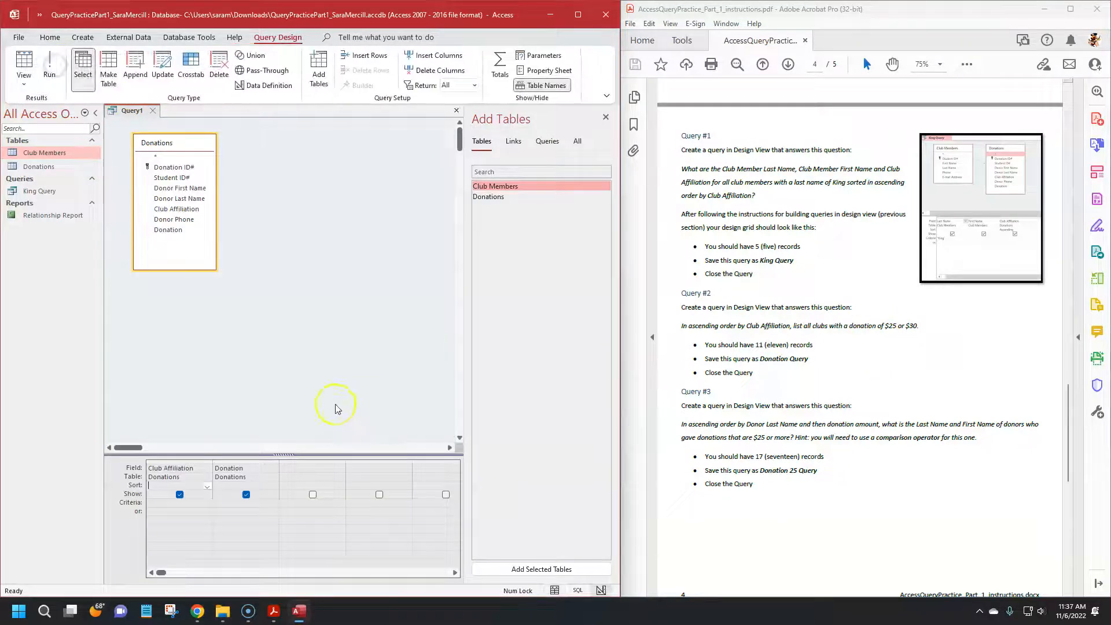
Sort Club Affiliation in ascending order.
scroll(744, 339, down, 4)
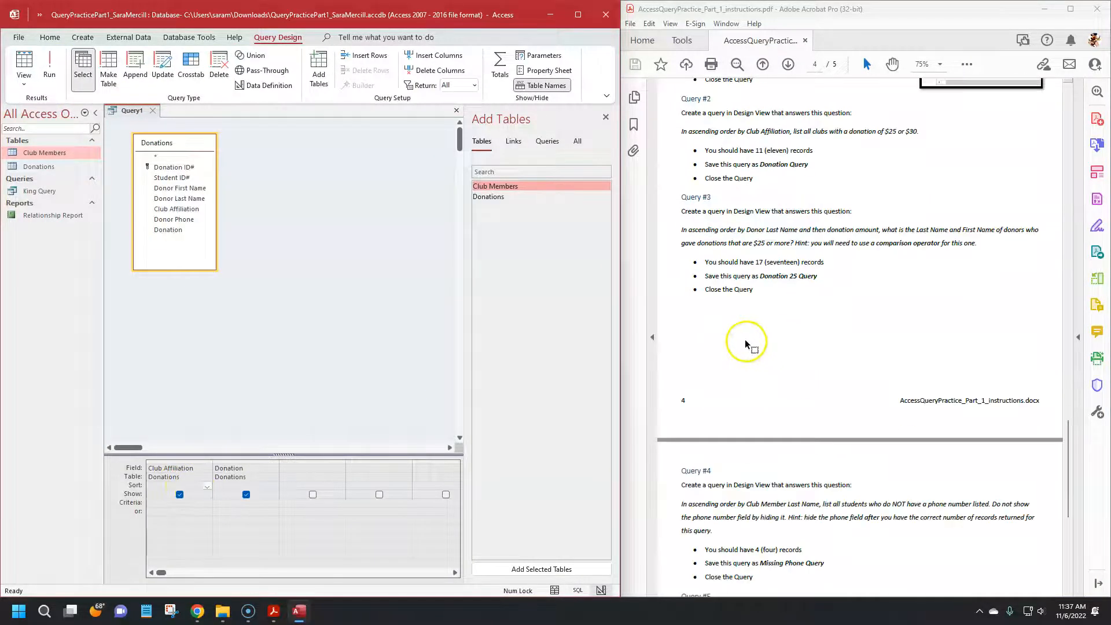
scroll(745, 339, up, 3)
click(206, 486)
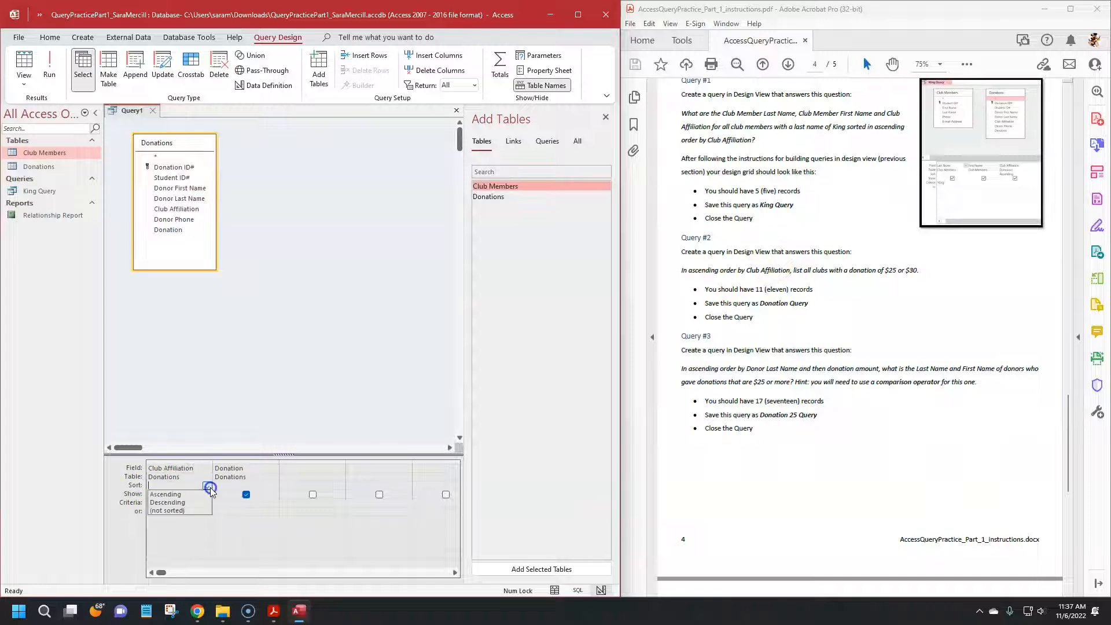
click(189, 496)
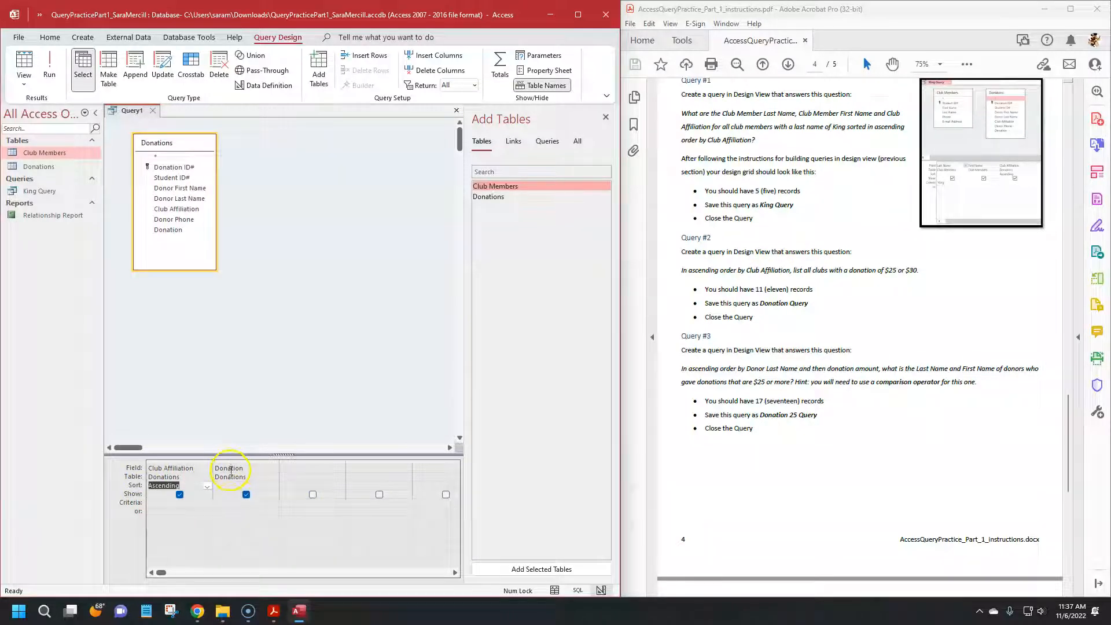
Set the Donation criterion to 25 Or 30 and run the query, returning 11 records.
click(228, 508)
click(311, 525)
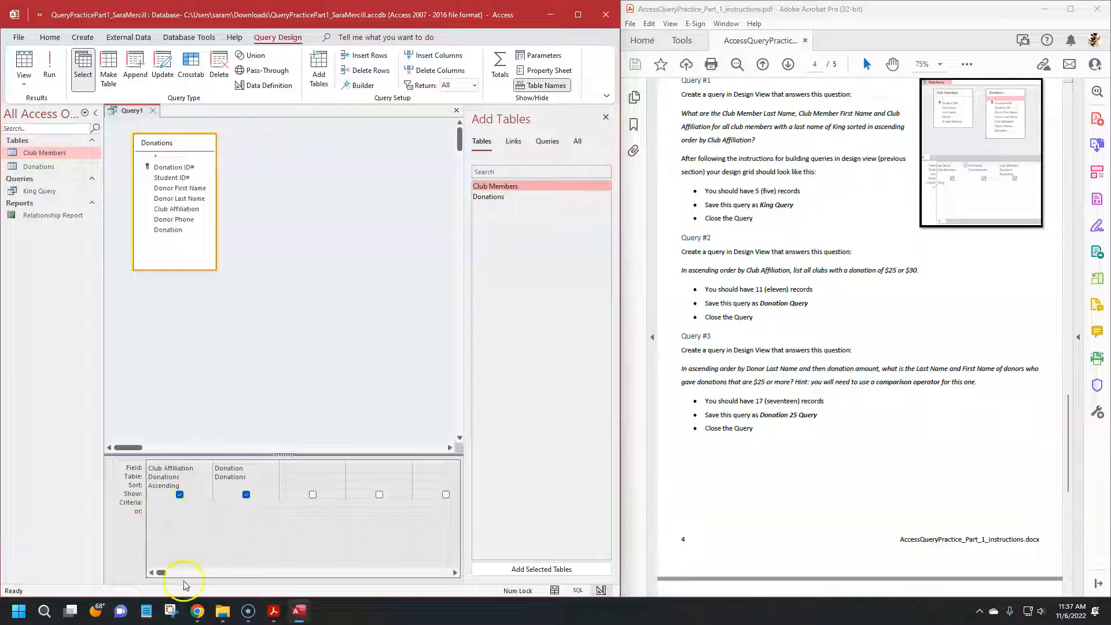
mouse_move(211, 605)
drag(221, 502, 212, 502)
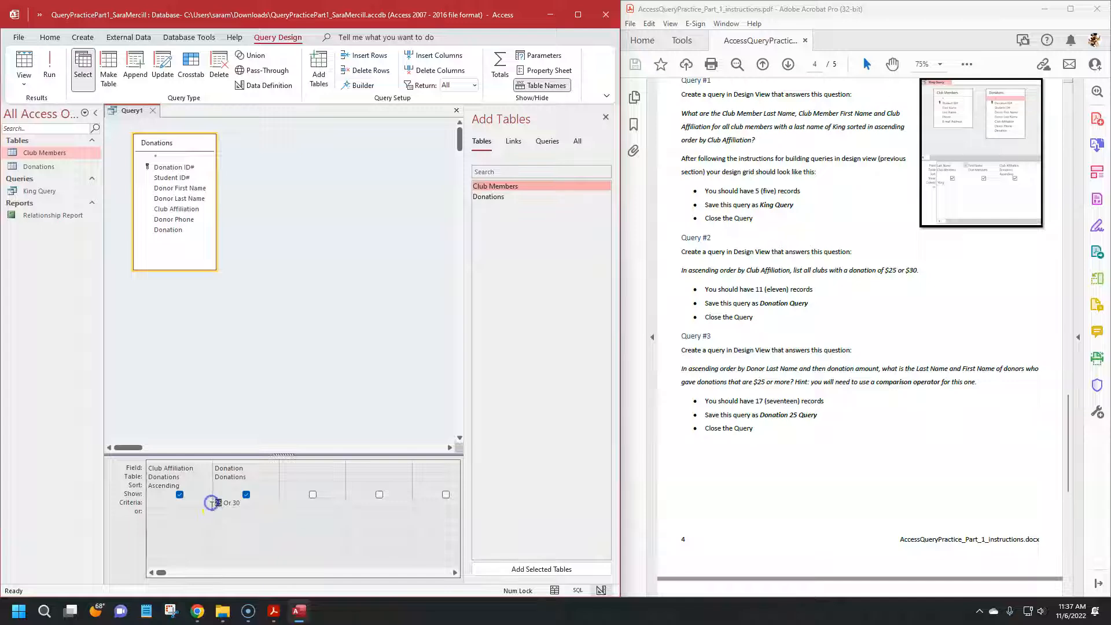
double_click(235, 502)
click(49, 63)
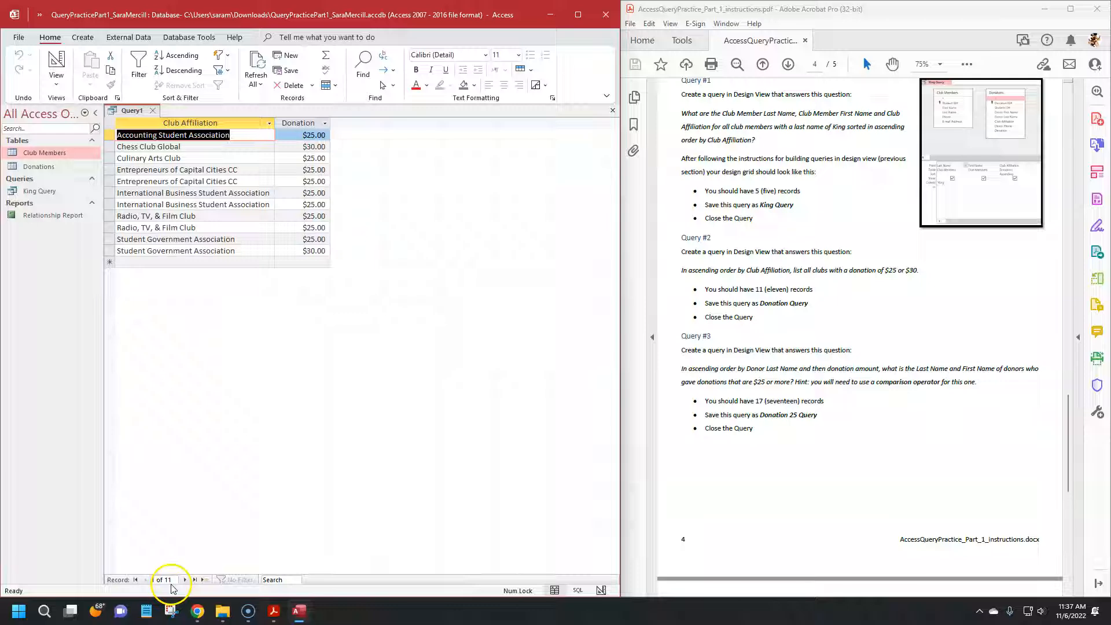
click(315, 146)
click(313, 158)
click(311, 169)
click(311, 182)
click(310, 192)
click(310, 204)
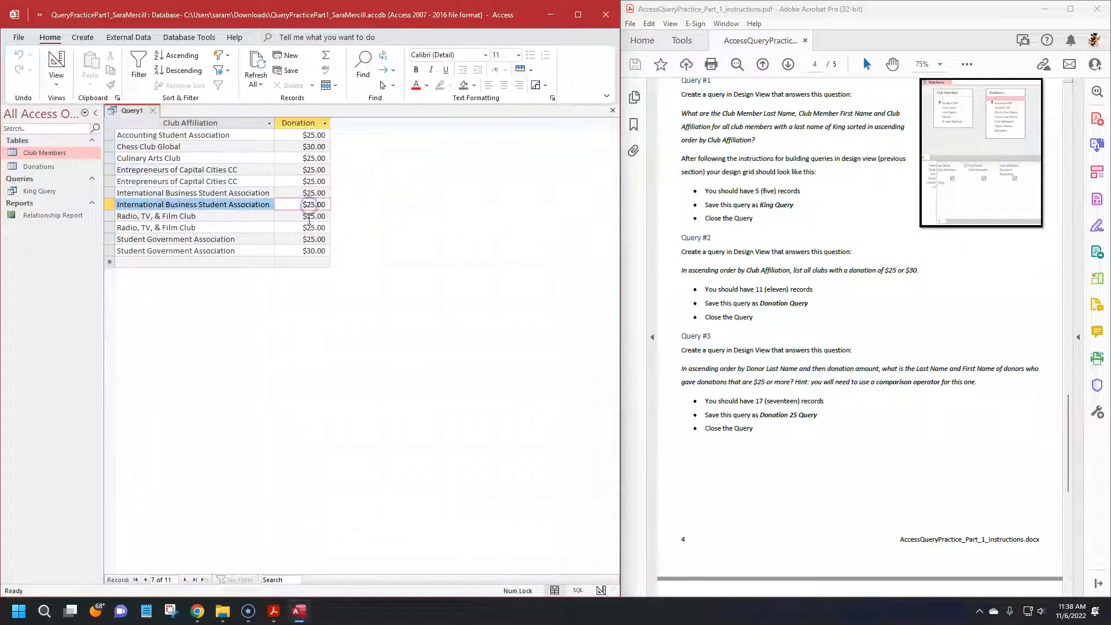
click(309, 216)
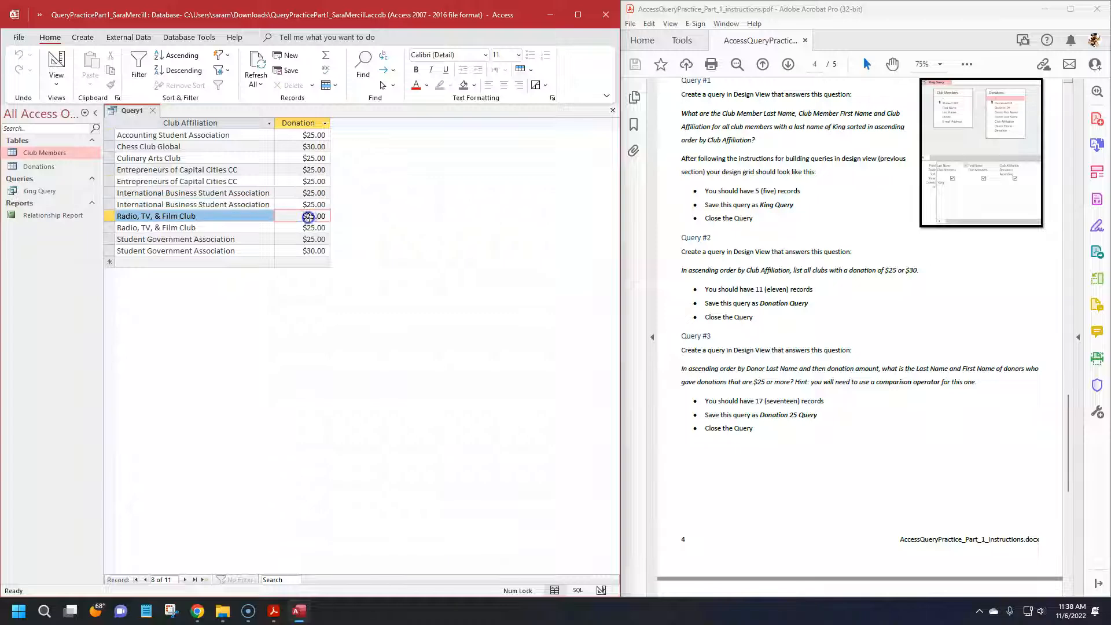
click(56, 63)
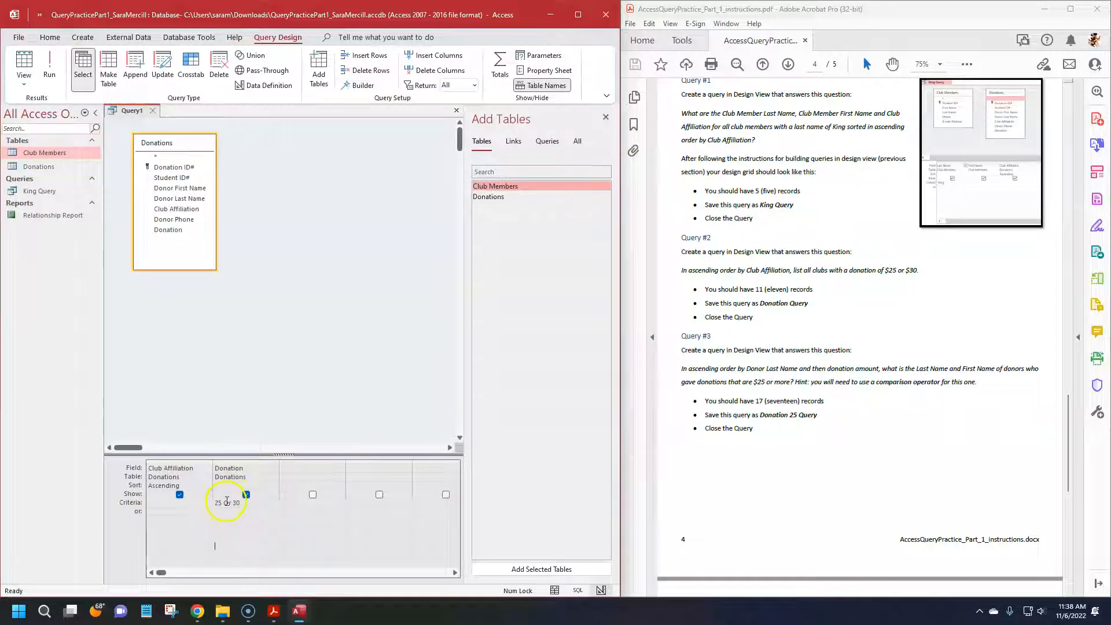
double_click(231, 503)
click(218, 503)
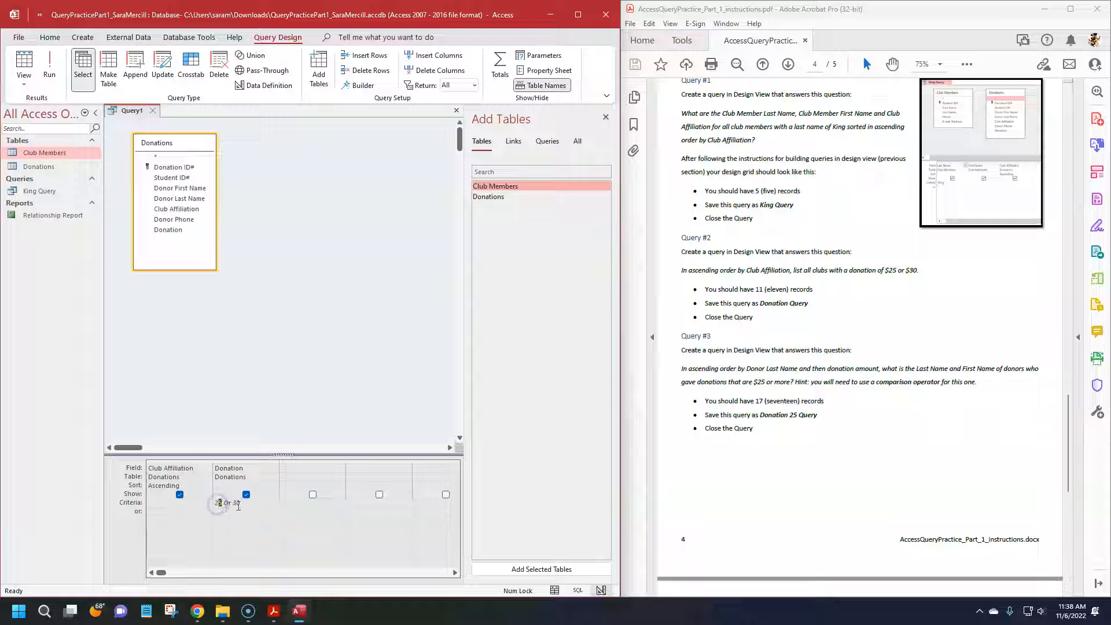
drag(234, 503, 277, 516)
click(49, 65)
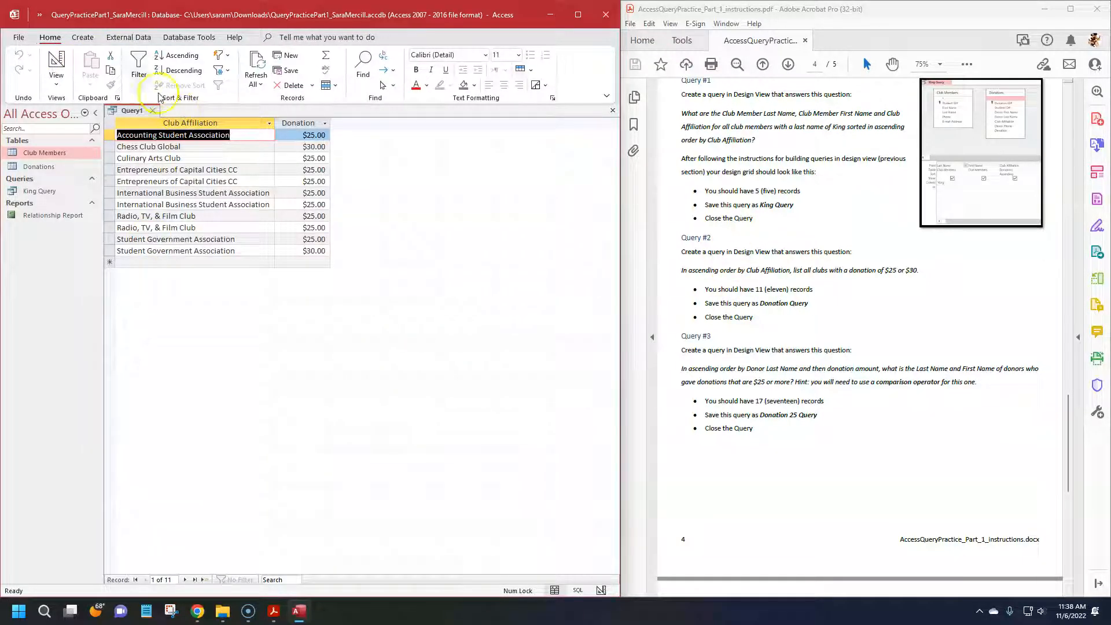
Save the query as 'Donation Query' and close its datasheet.
right_click(136, 111)
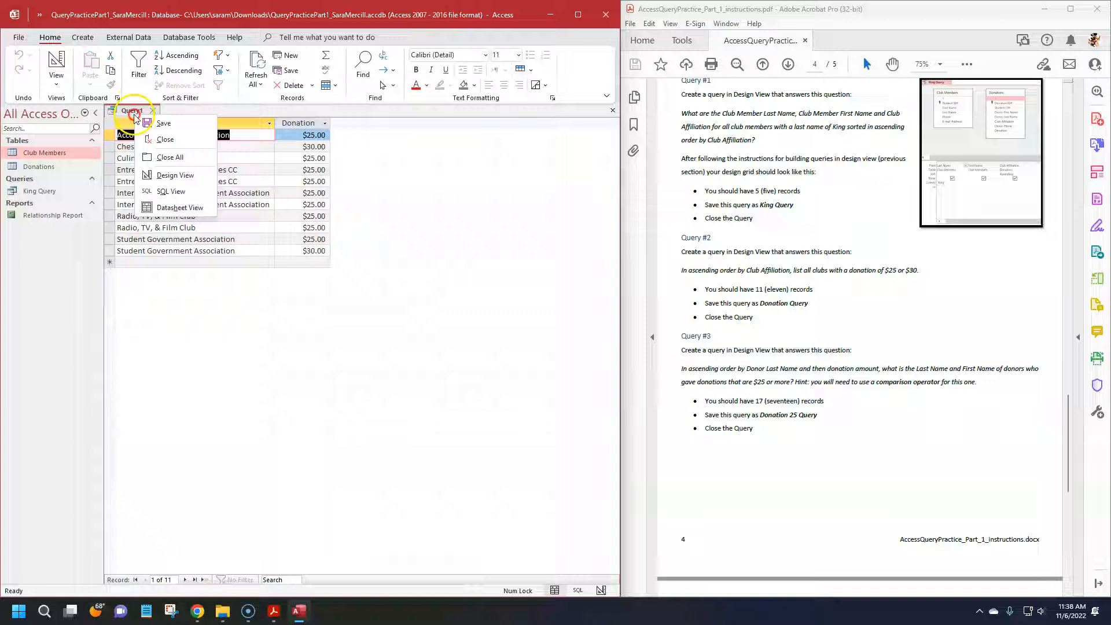
click(180, 125)
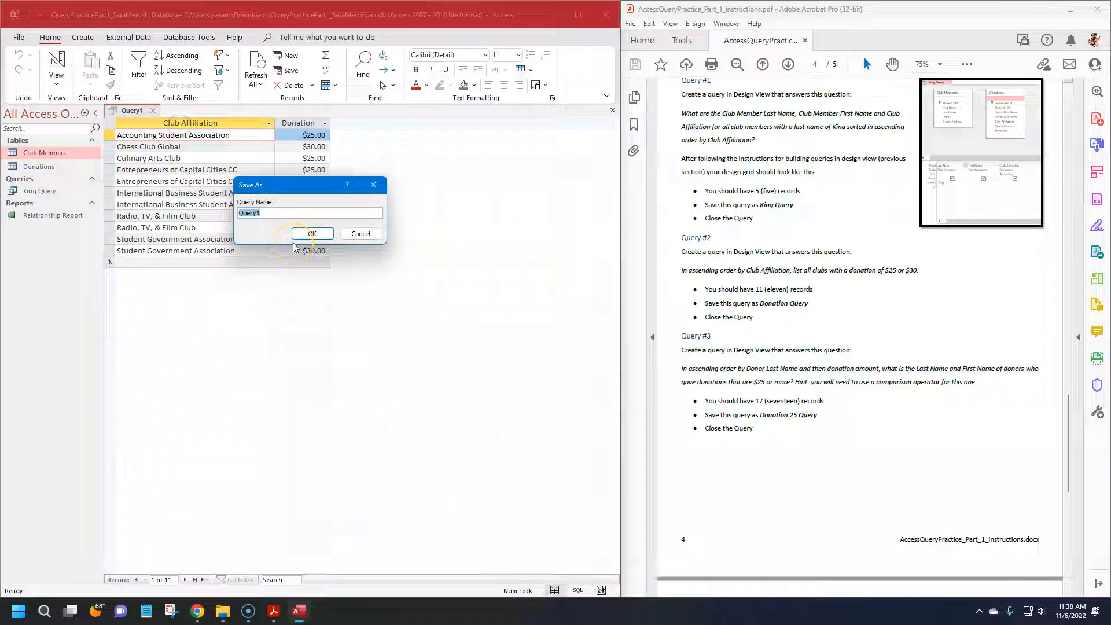
text(Donation Query)
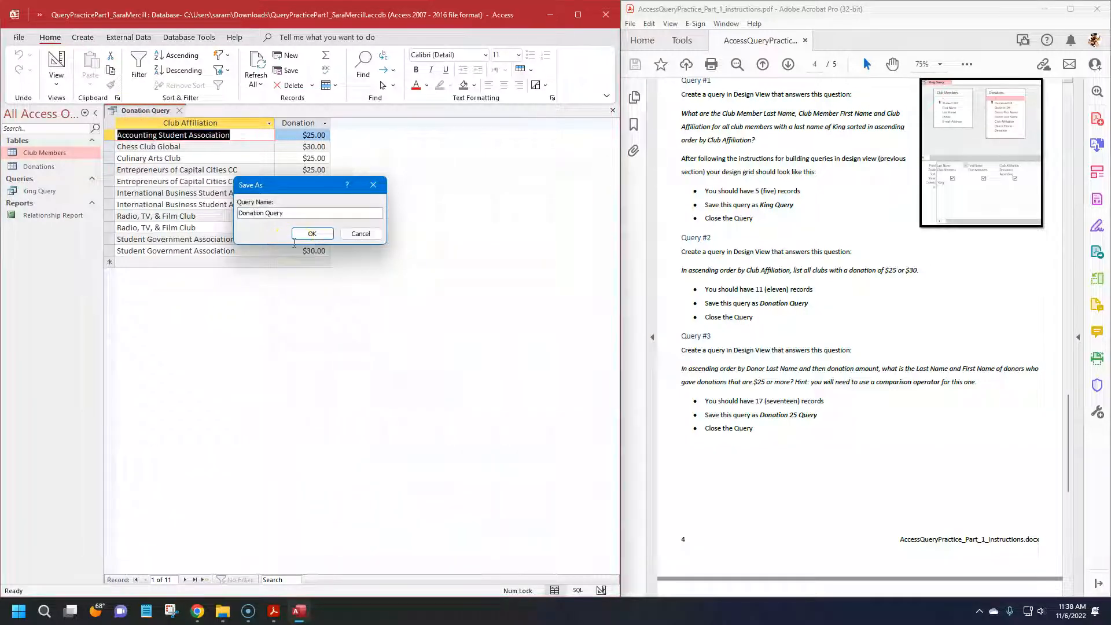
key(Return)
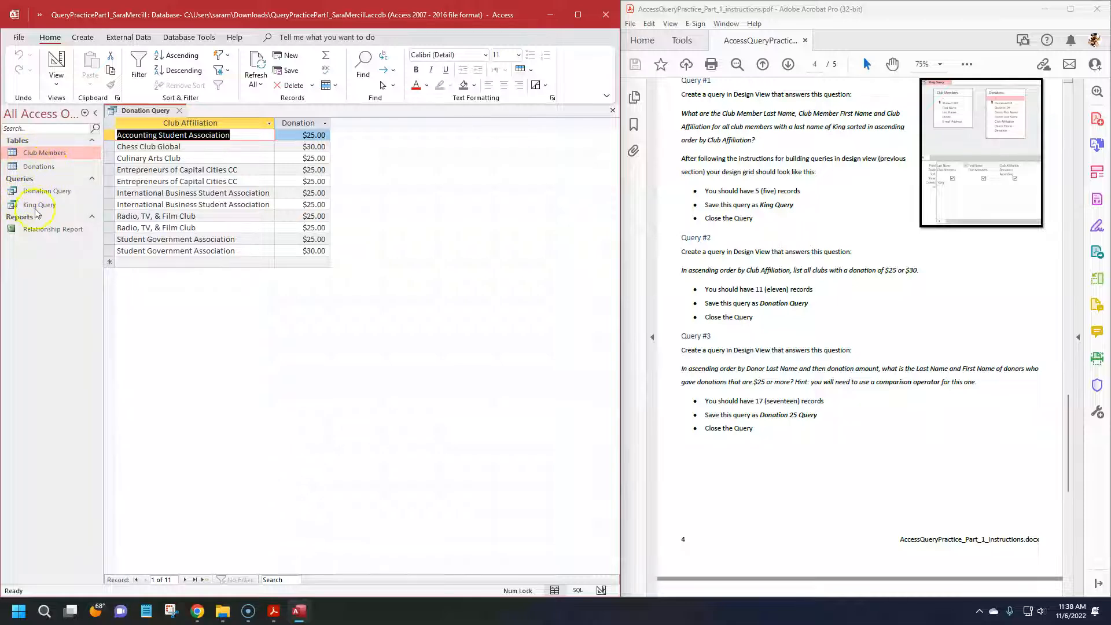
click(85, 114)
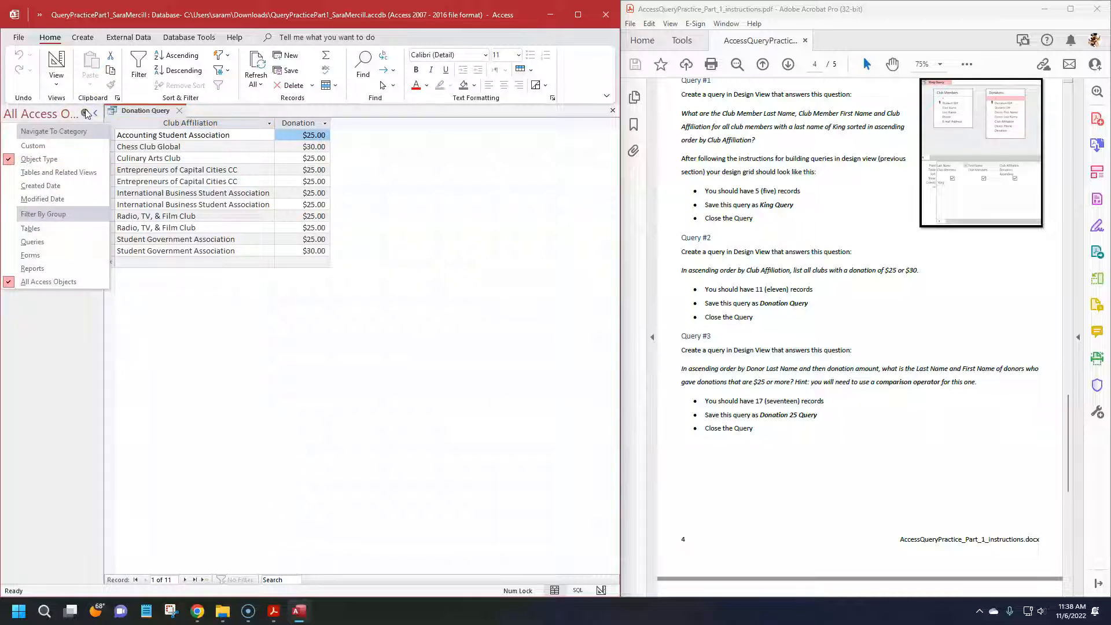
click(85, 113)
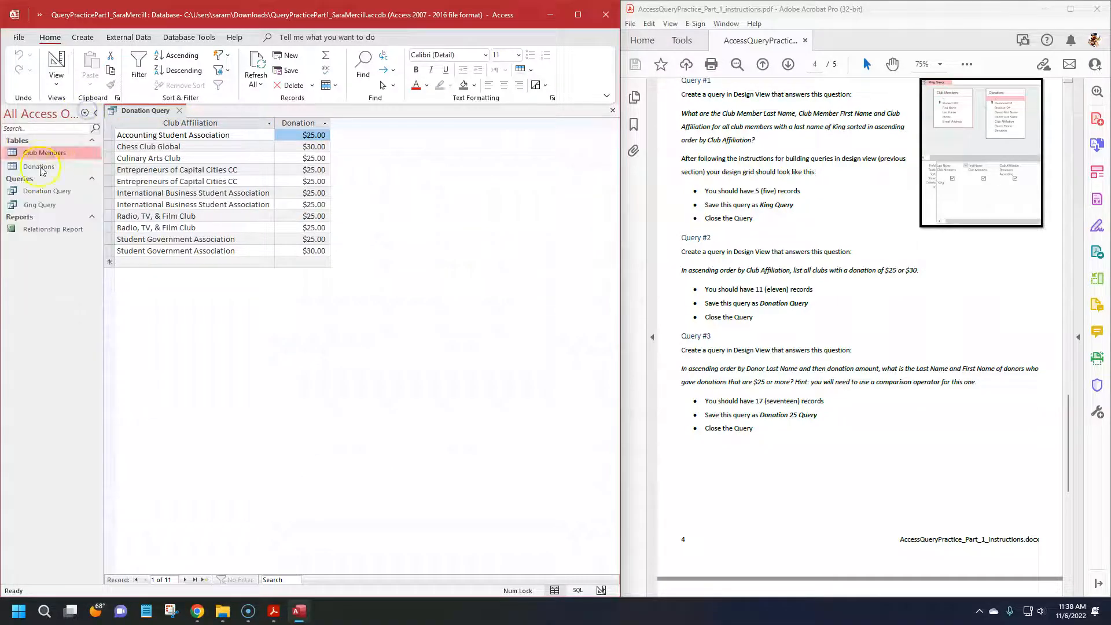
click(179, 110)
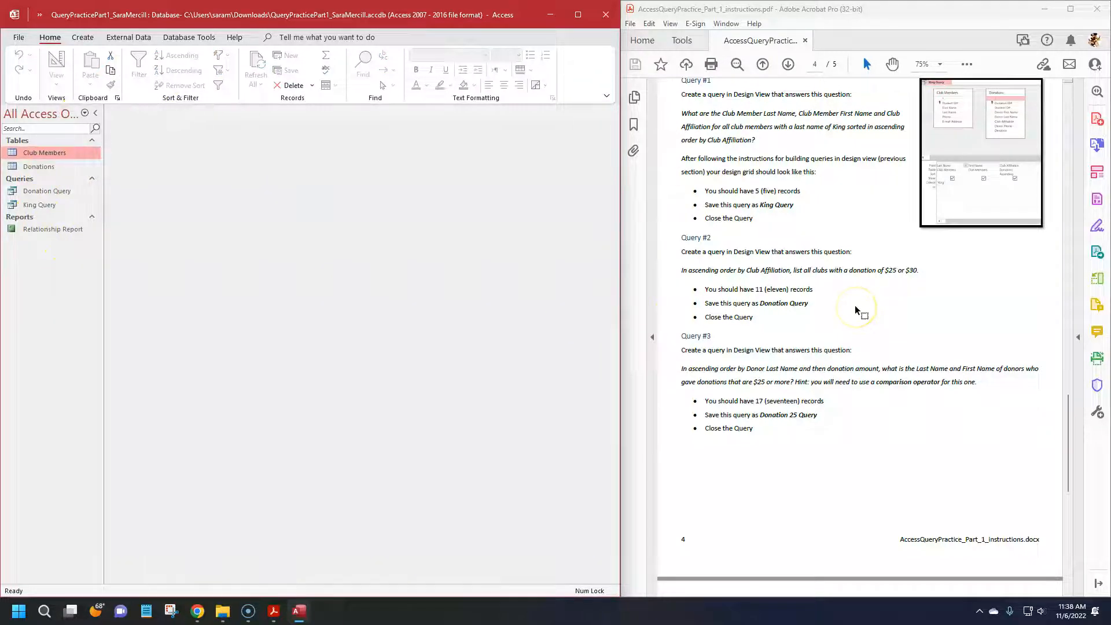
Read Query #3, highlighting its sort order, name fields, $25 or more and operator hint.
scroll(855, 304, down, 4)
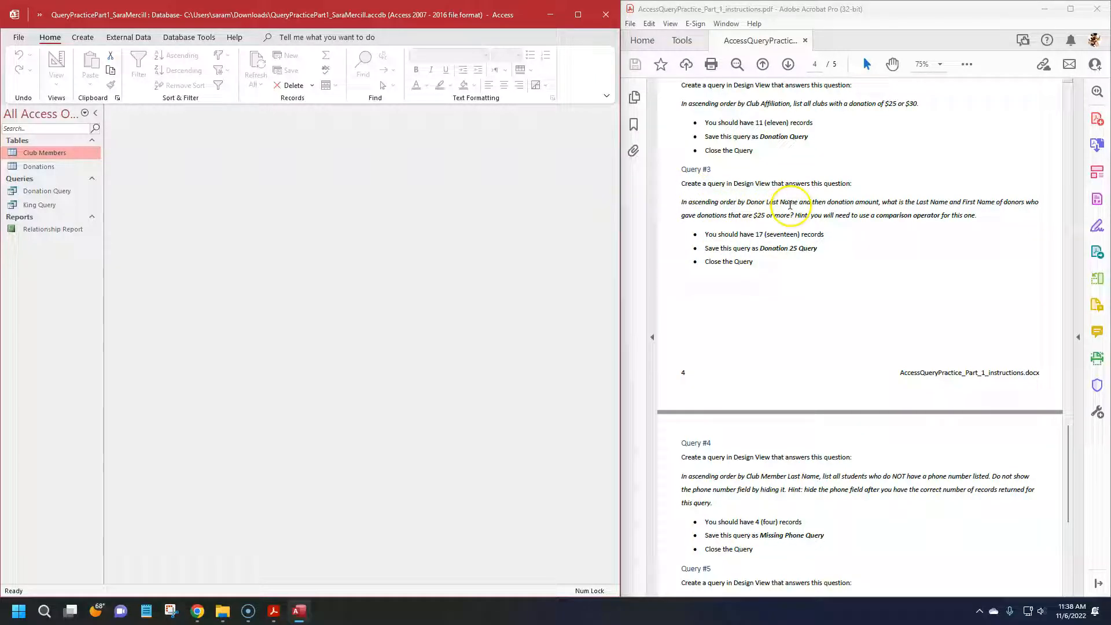
drag(880, 202, 689, 199)
click(827, 196)
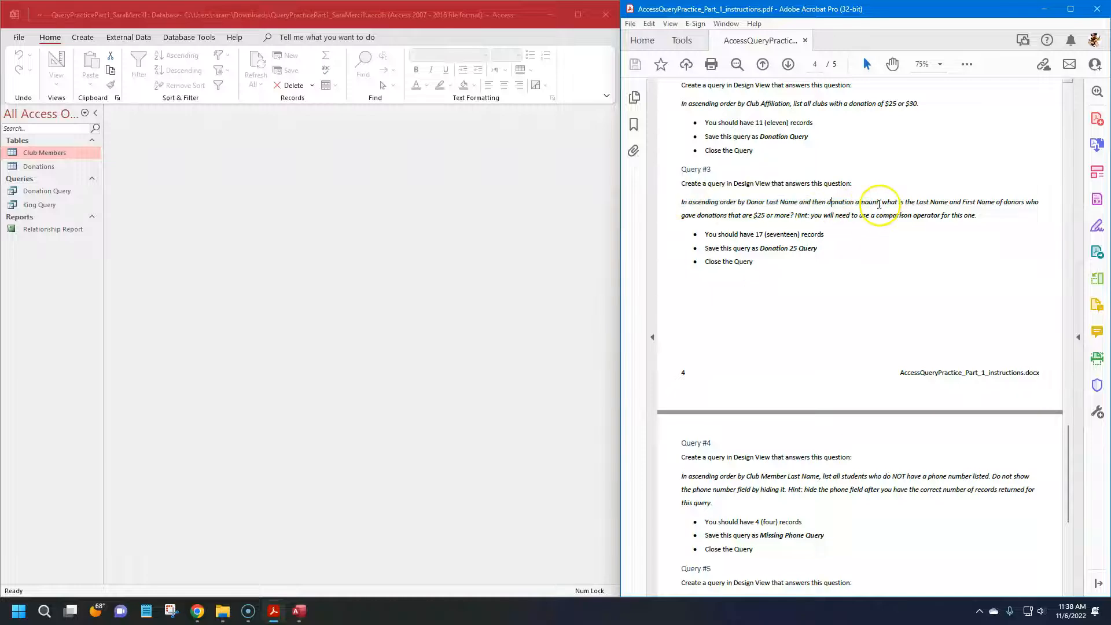
drag(890, 202, 1040, 202)
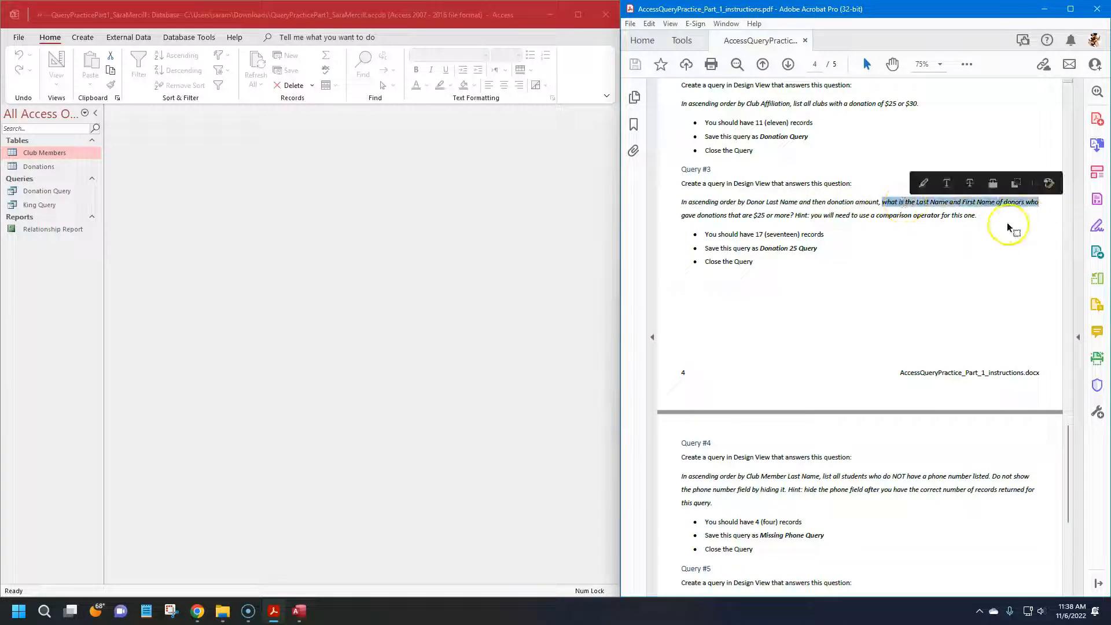
click(1005, 228)
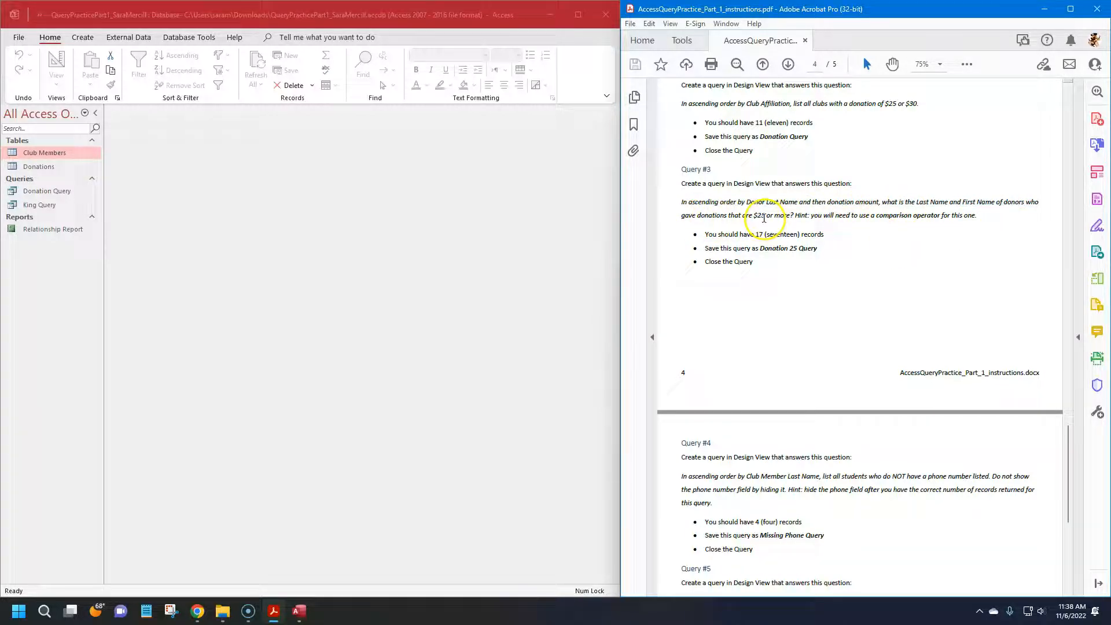
drag(751, 215, 793, 218)
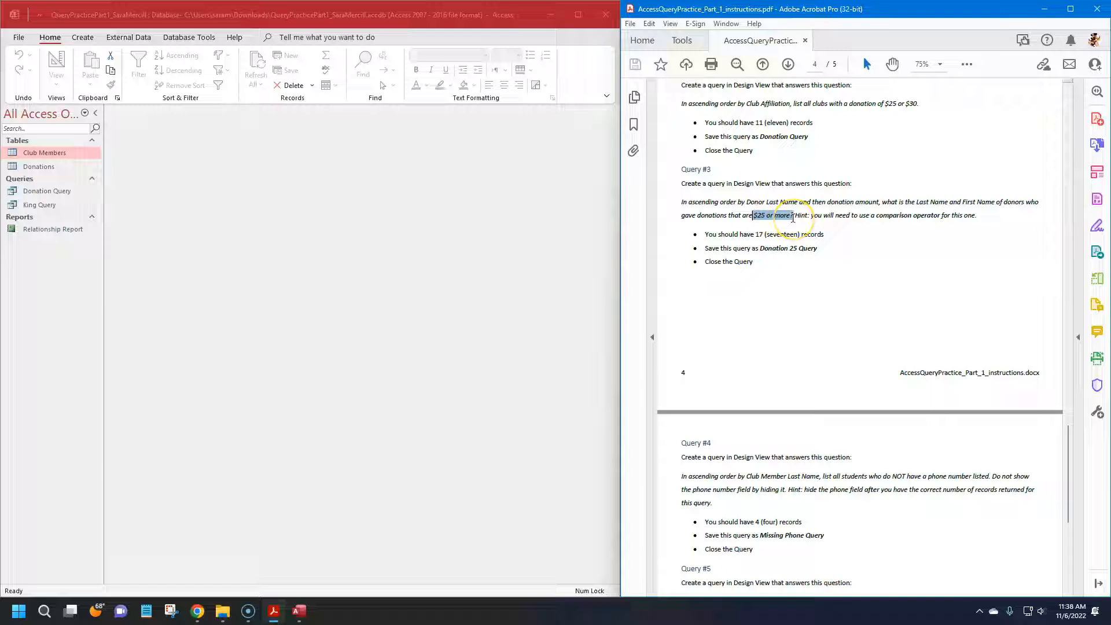
click(794, 217)
drag(795, 216, 974, 224)
click(893, 261)
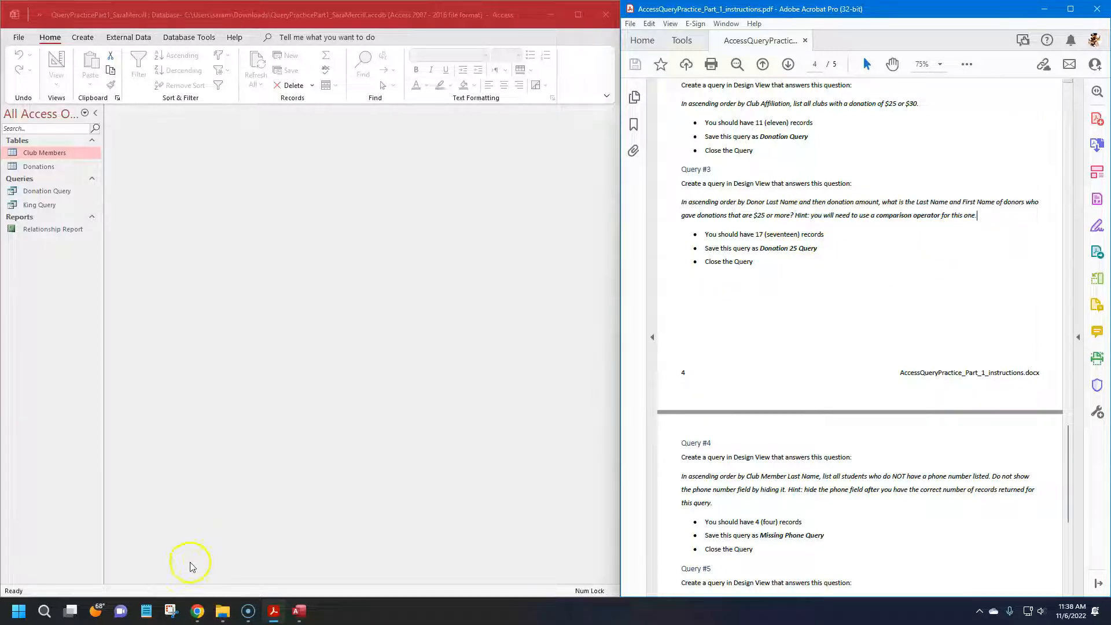
Bring up the Notepad notes and reposition the window for editing.
click(154, 618)
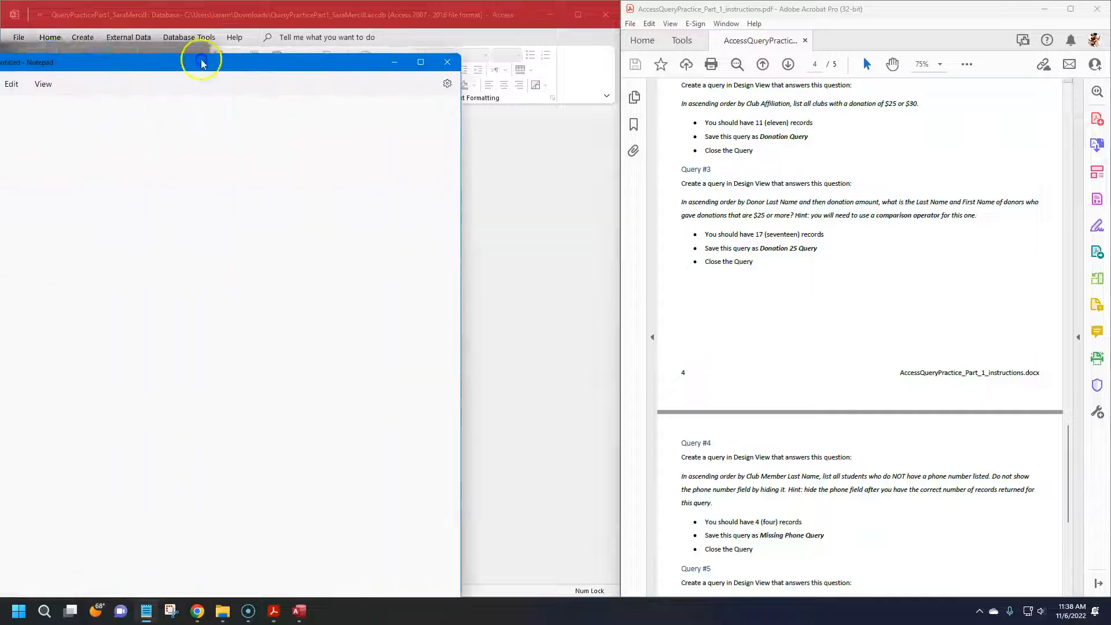
drag(203, 61, 408, 71)
click(424, 245)
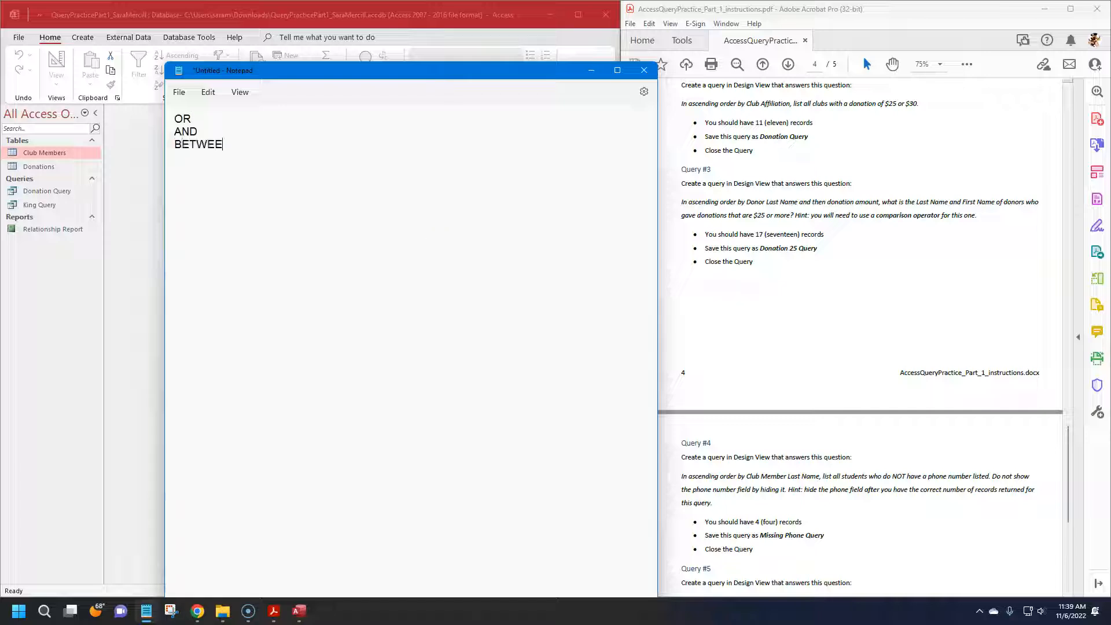
Add the NULL, comparison operator and * wildcard lines to the Notepad notes.
text(NULL)
key(Return)
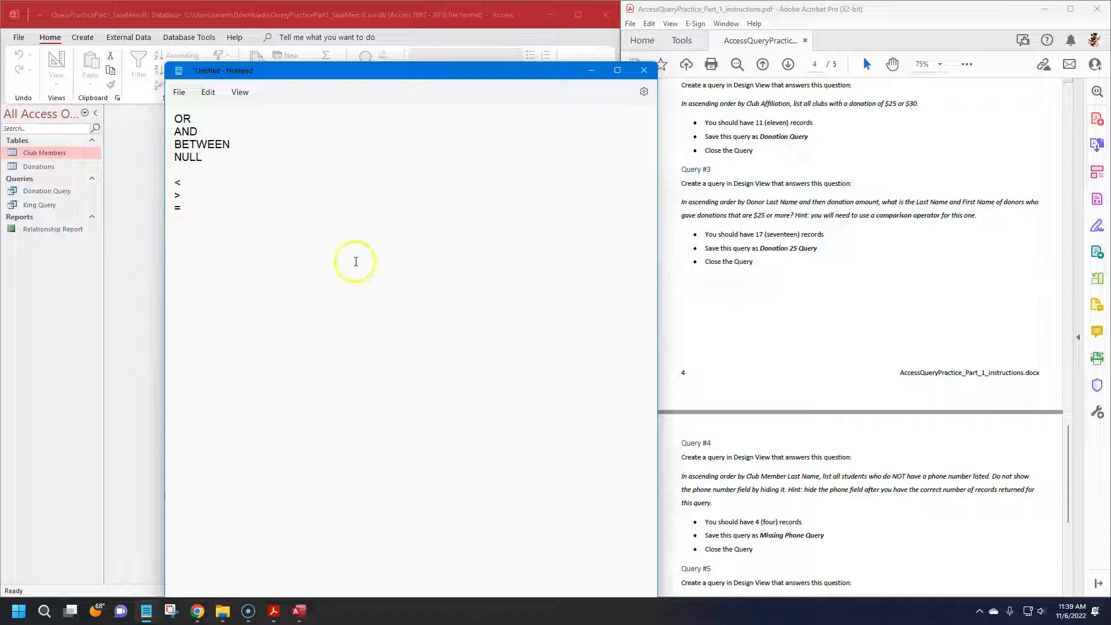
key(Return)
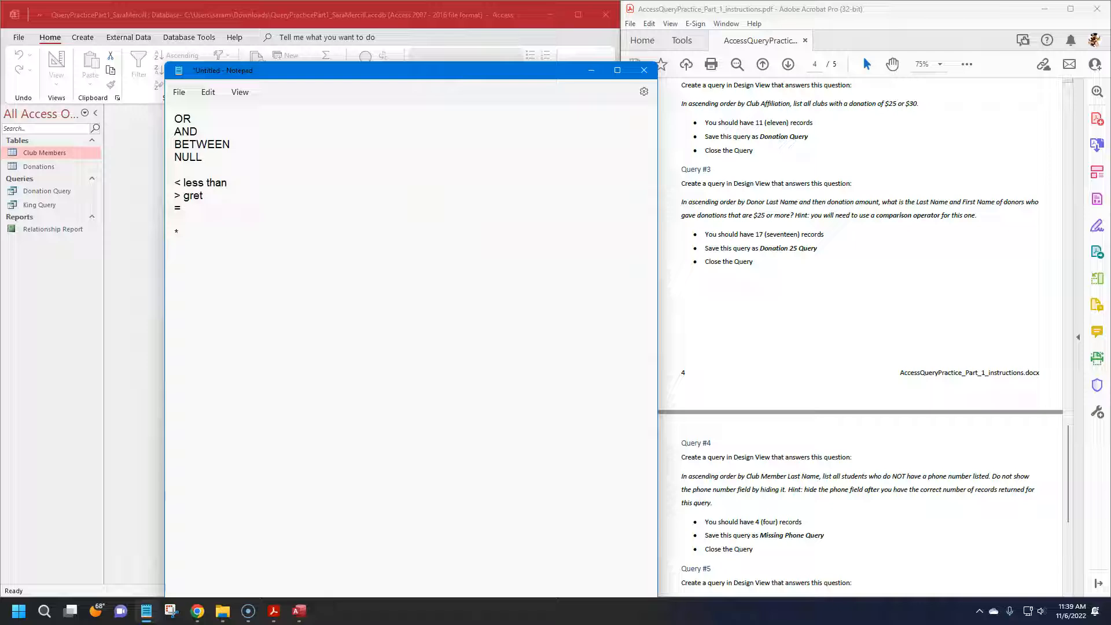
text(than)
text( wildcard)
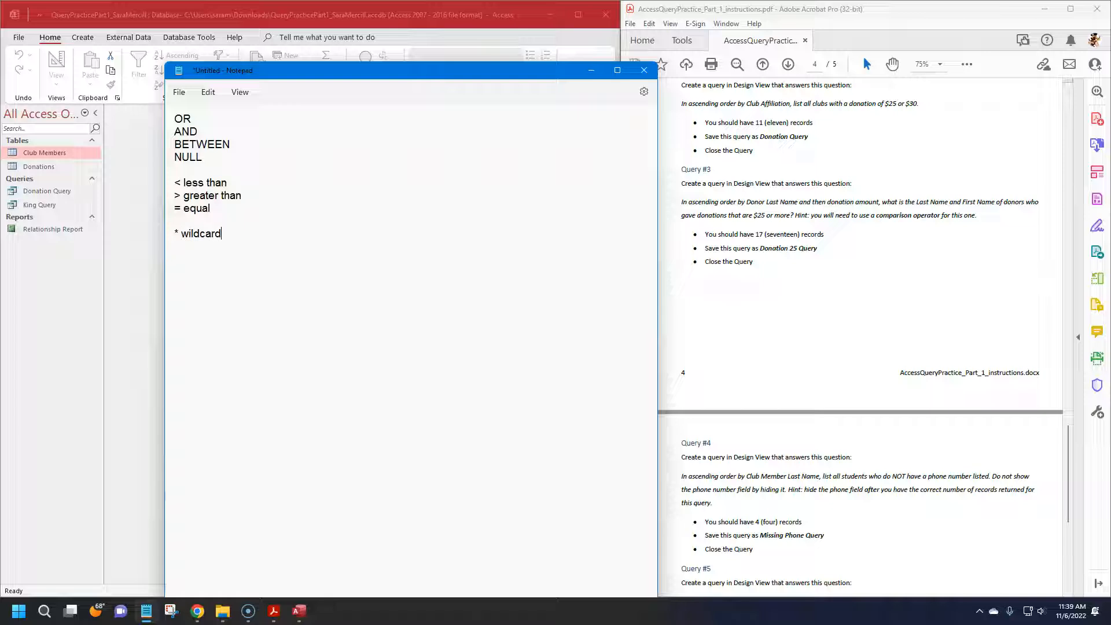
Highlight the OR-to-NULL keywords, wildcard and comparison operator lines, then minimize Notepad.
drag(212, 157, 173, 157)
click(231, 151)
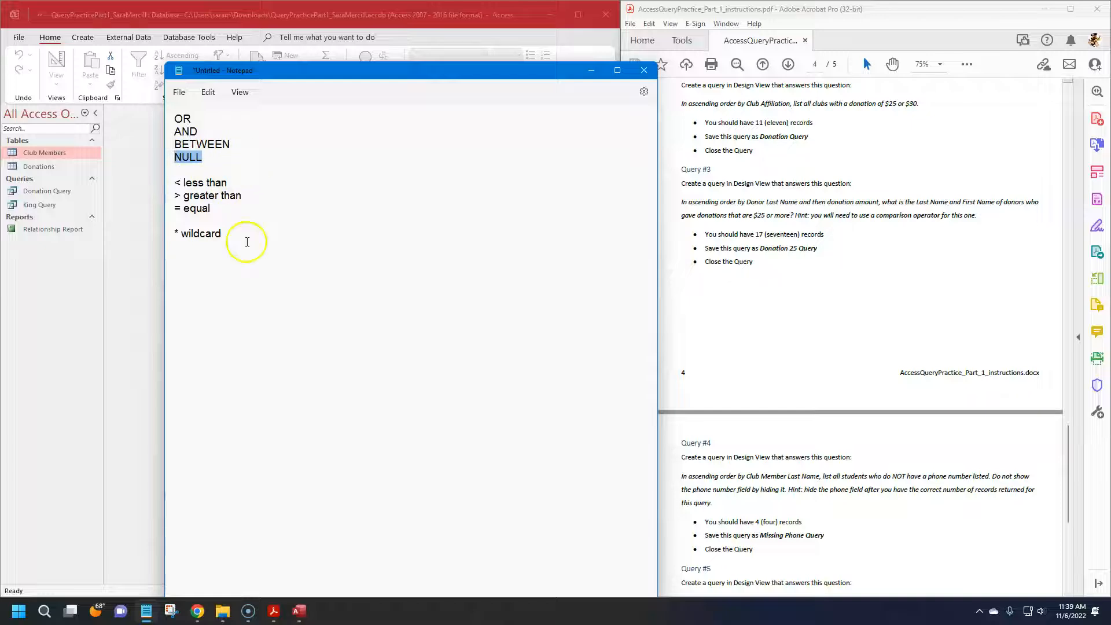
drag(222, 233, 183, 235)
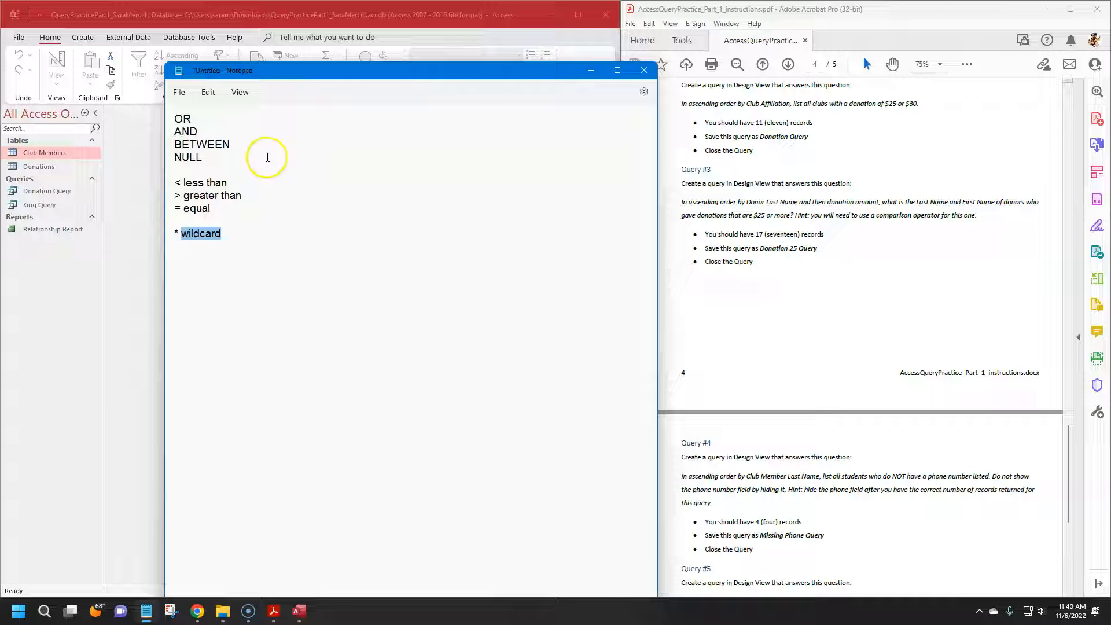
click(590, 74)
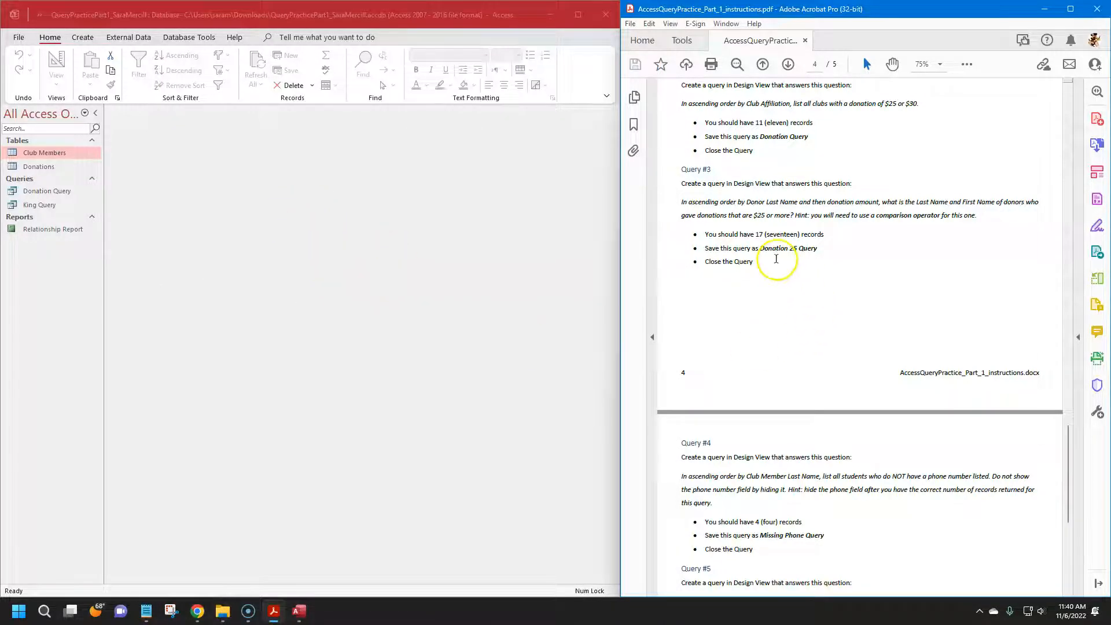
click(145, 611)
drag(249, 212, 167, 185)
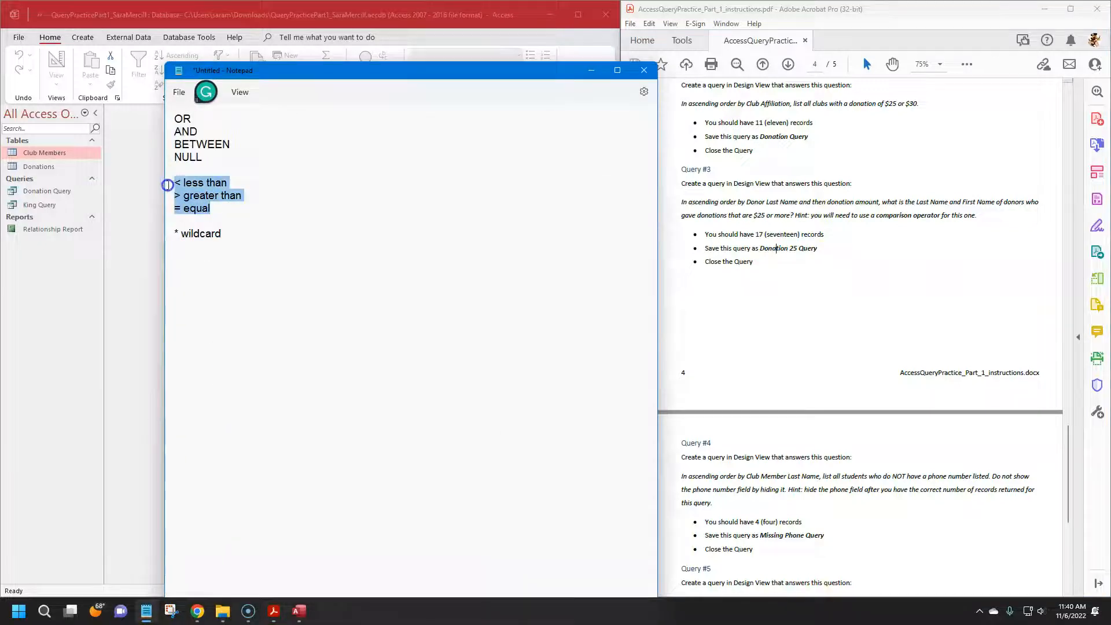
click(170, 184)
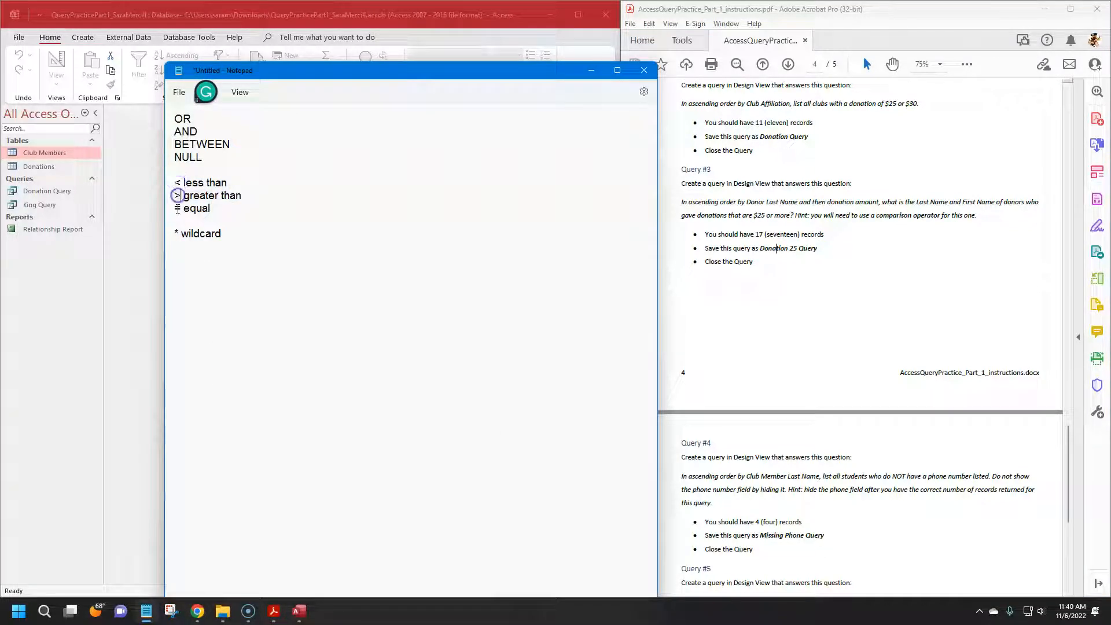
click(590, 71)
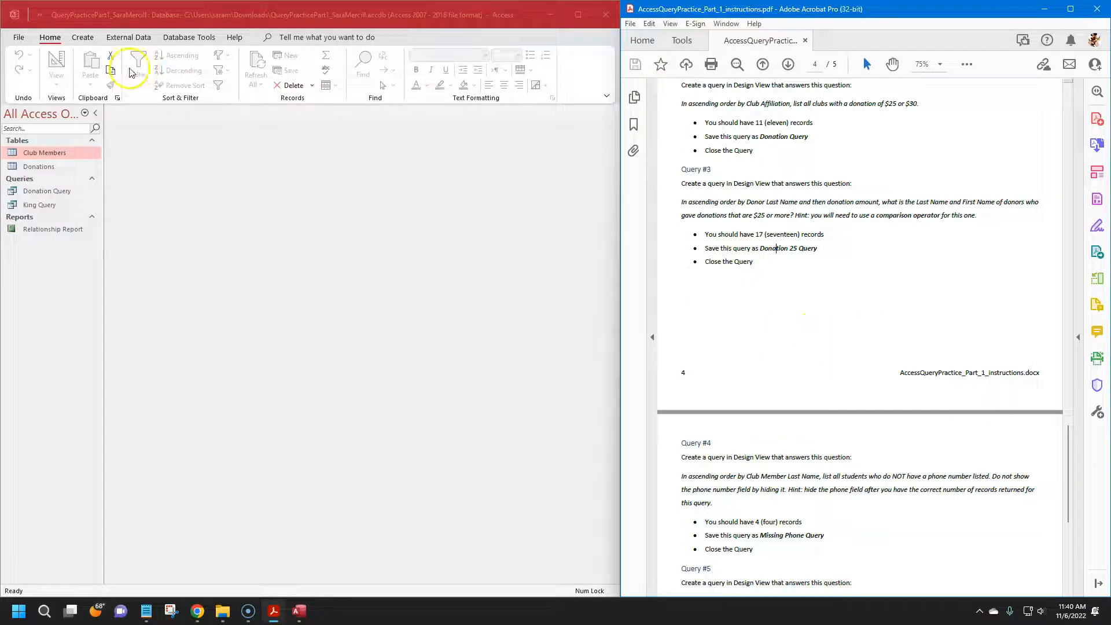
Start a new query design containing the Club Members and Donations tables.
click(84, 36)
click(82, 37)
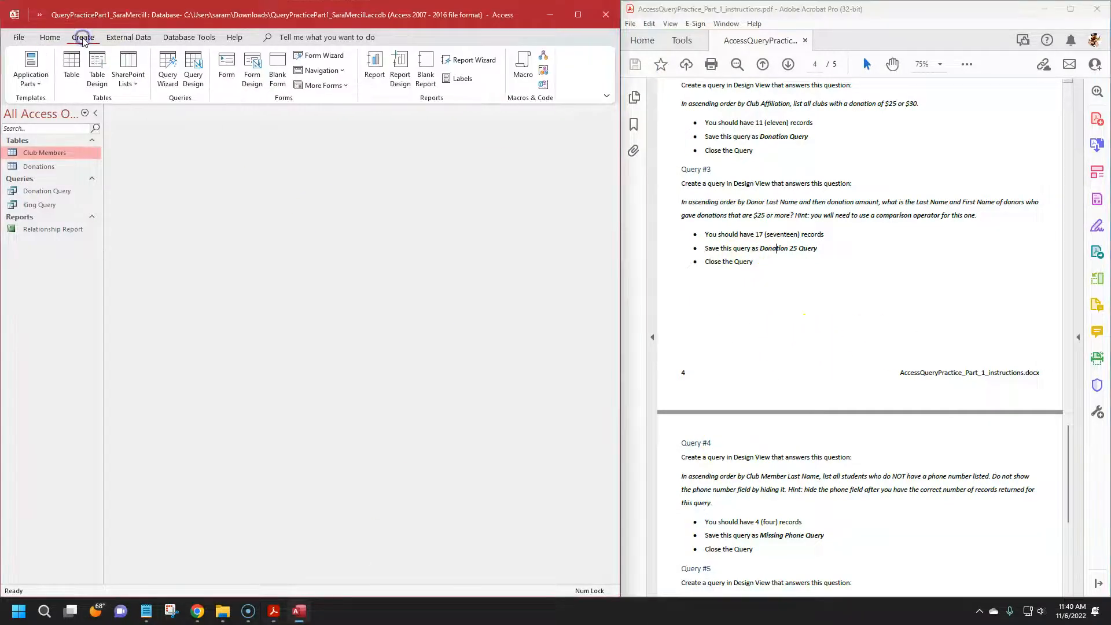
click(191, 68)
double_click(501, 187)
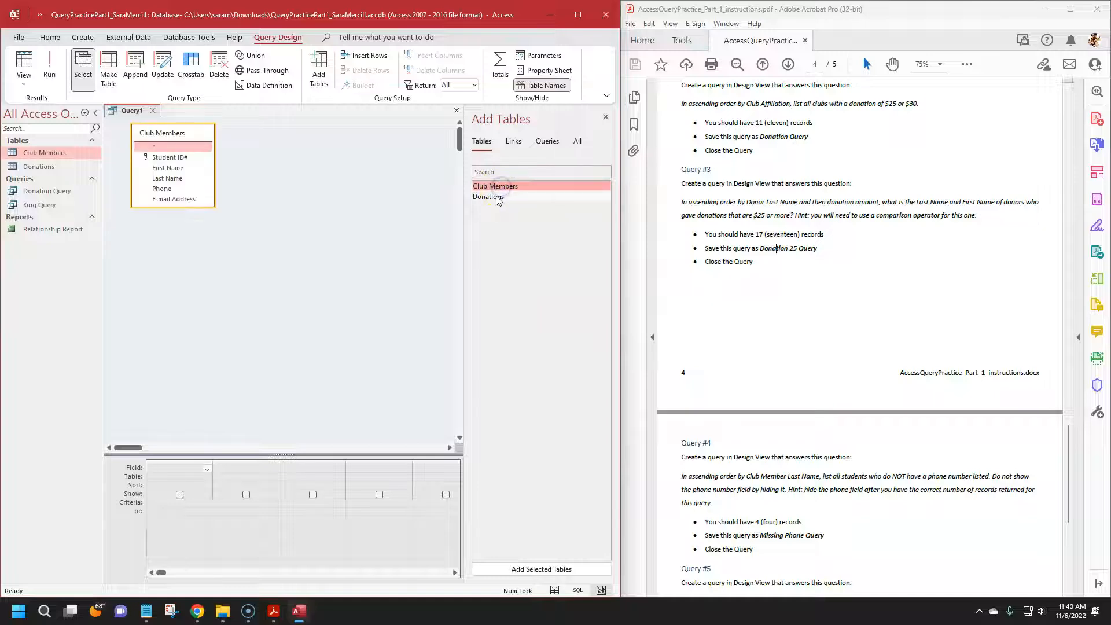
double_click(493, 197)
Enlarge the Donations and Club Members field lists to show all their fields.
drag(1068, 467, 1064, 442)
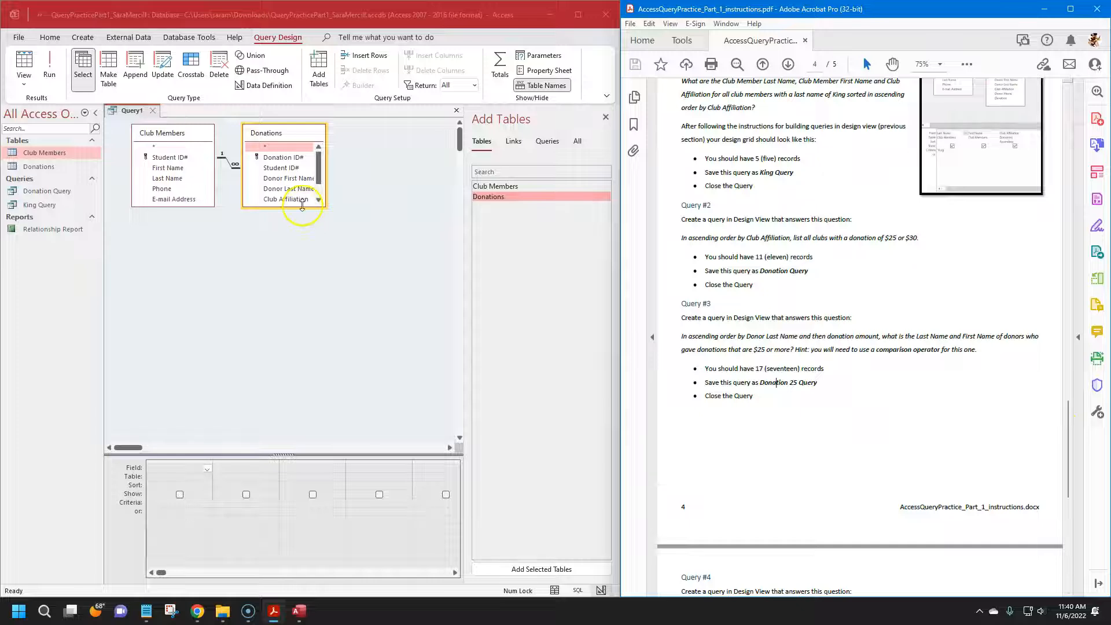
drag(302, 206, 297, 254)
drag(177, 207, 172, 247)
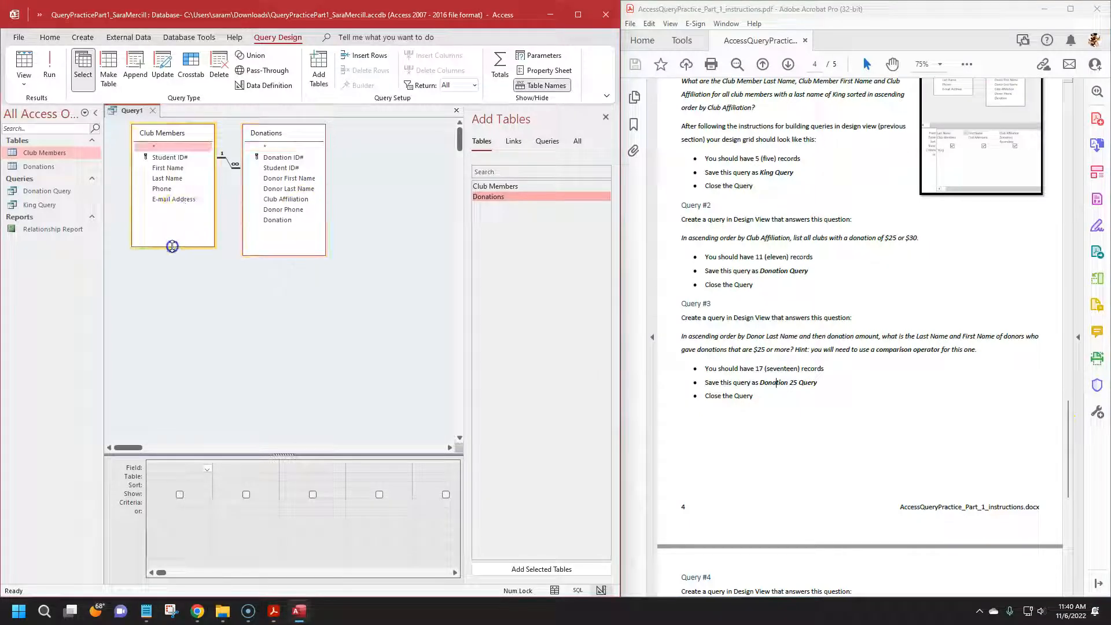
scroll(798, 340, down, 3)
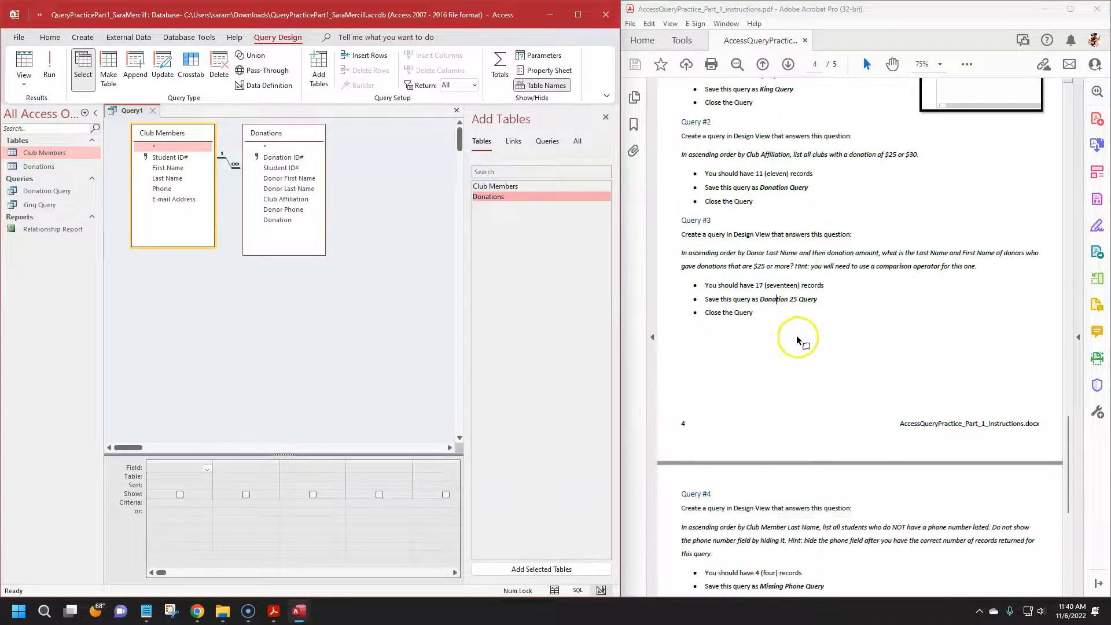
Highlight Donor Last Name, First Name and donations in the Query #3 instructions.
drag(747, 253, 891, 256)
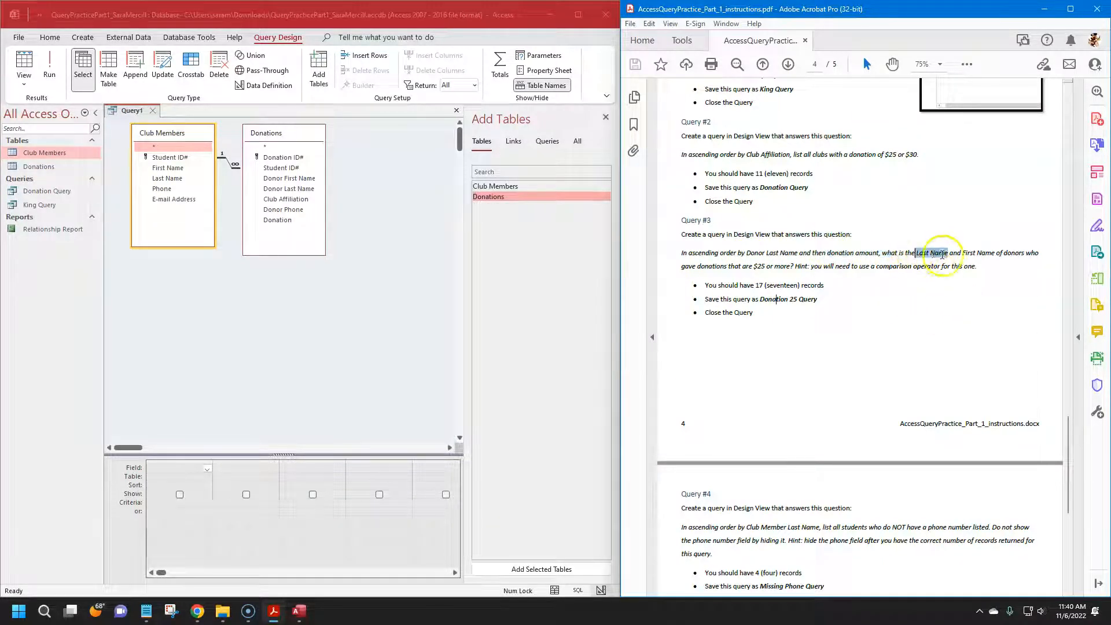
drag(962, 253, 1024, 253)
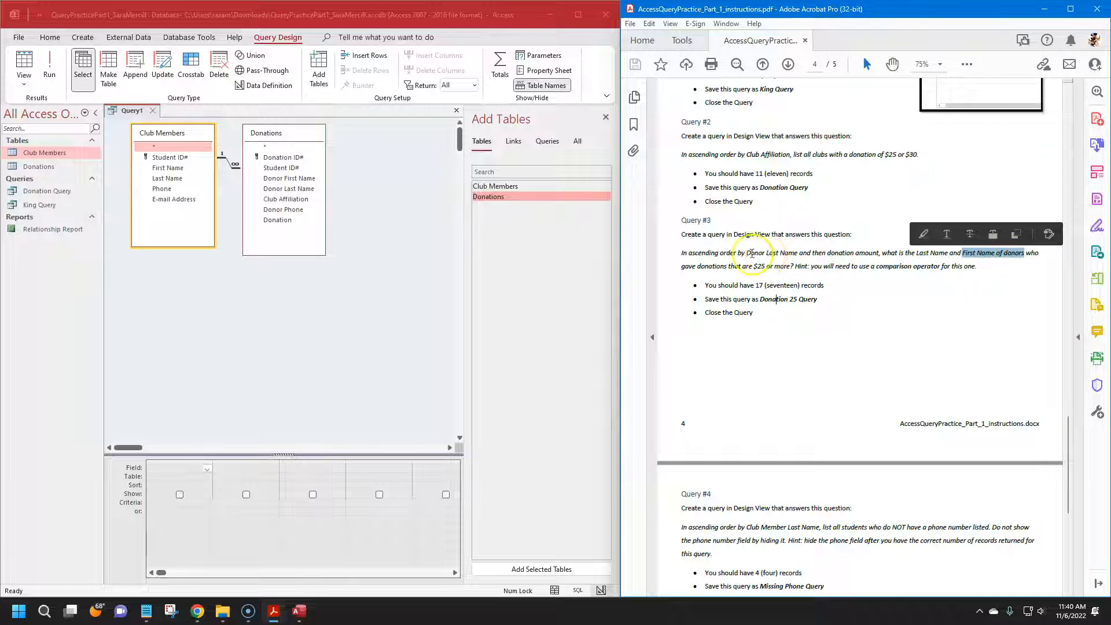
drag(747, 252, 811, 253)
drag(956, 255, 1007, 256)
drag(696, 267, 741, 266)
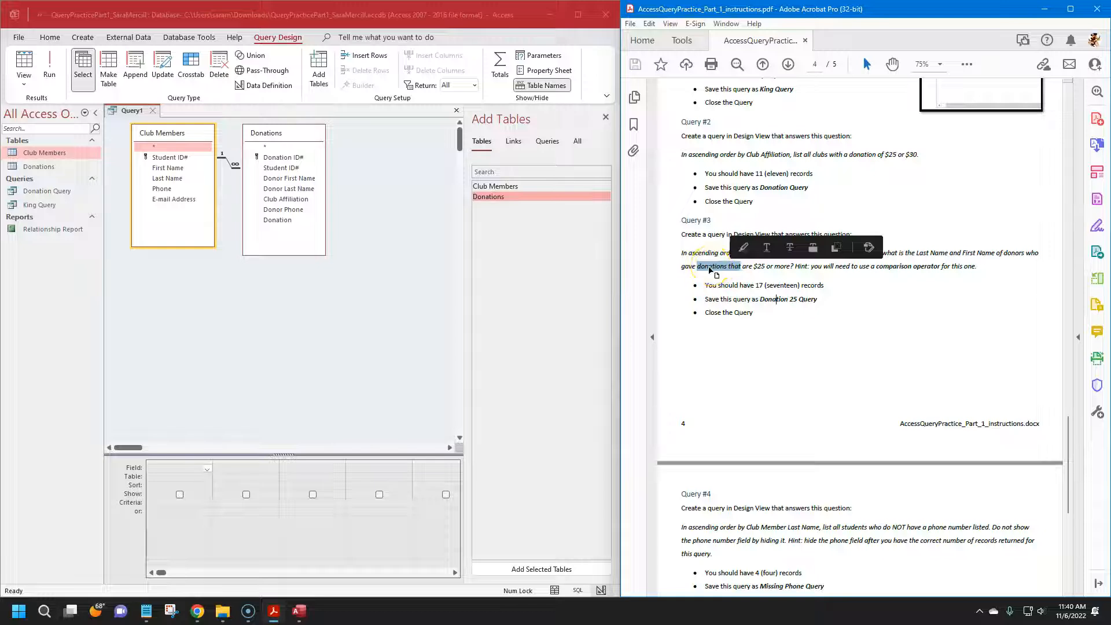
click(850, 274)
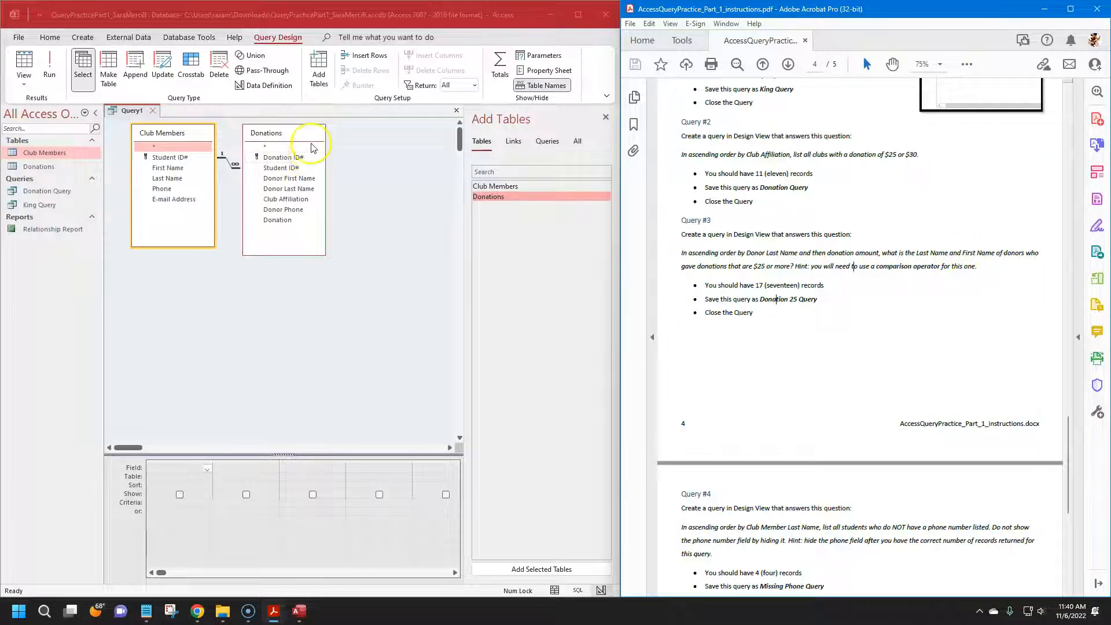
Add Donor Last Name, Donor First Name and Donation from the Donations list to the grid.
double_click(288, 189)
double_click(295, 179)
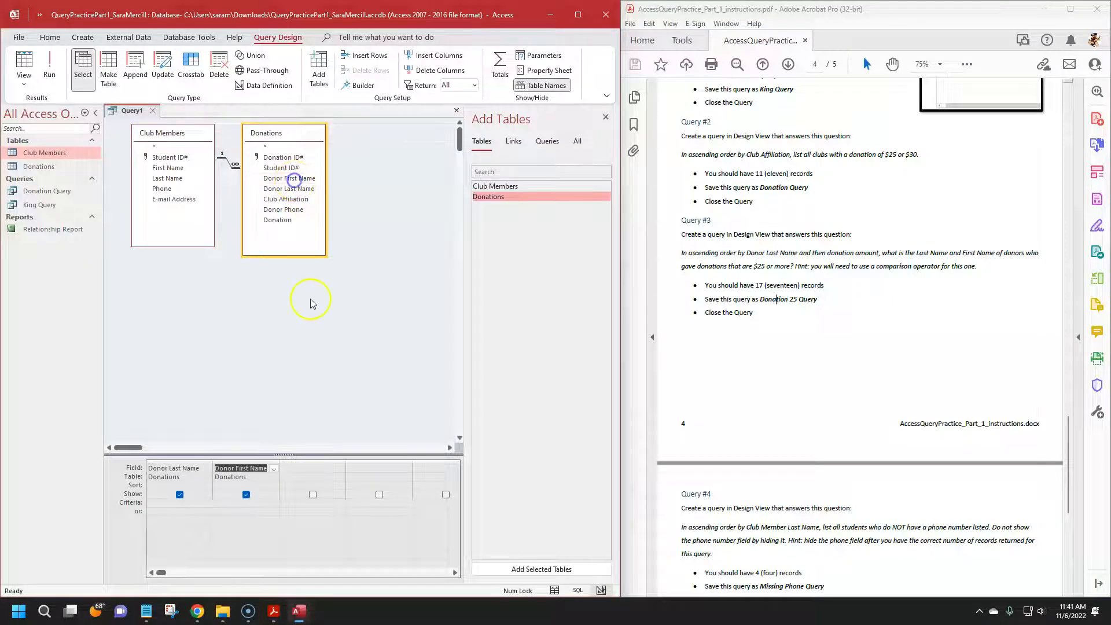
drag(719, 267, 792, 266)
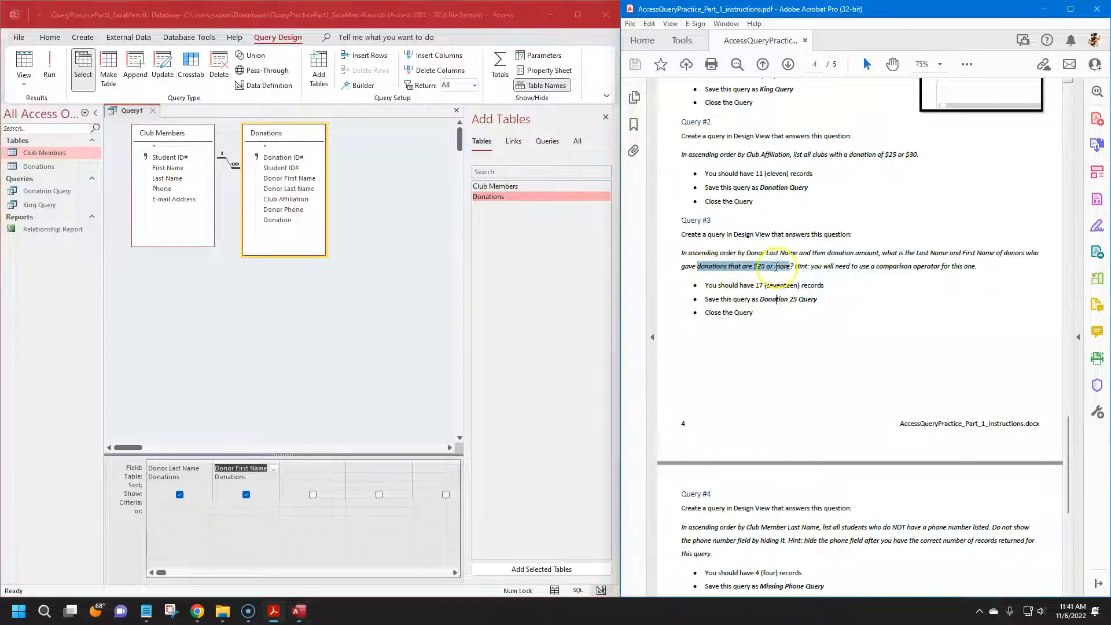
double_click(292, 220)
click(180, 470)
click(227, 464)
click(306, 471)
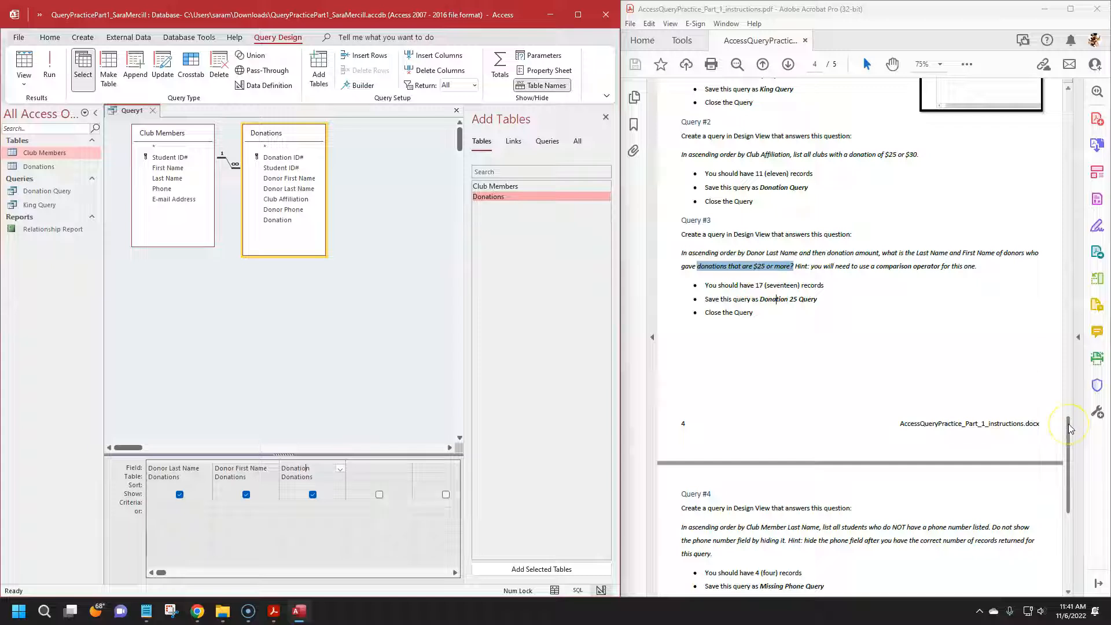
click(188, 478)
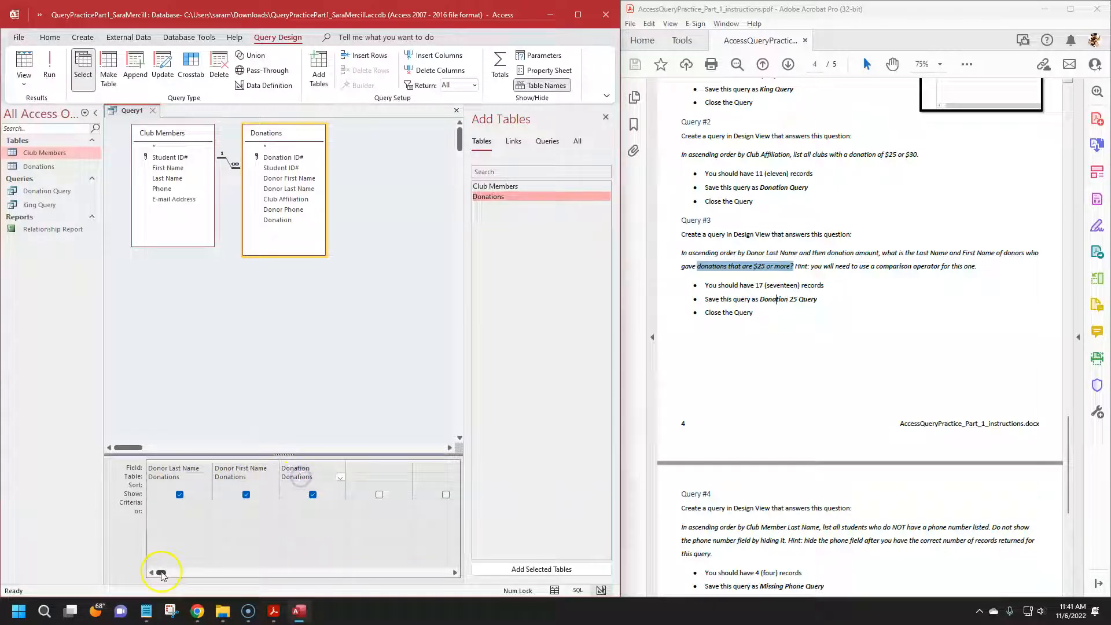
Remove Club Members from the query and run it to list 30 donation records.
right_click(172, 145)
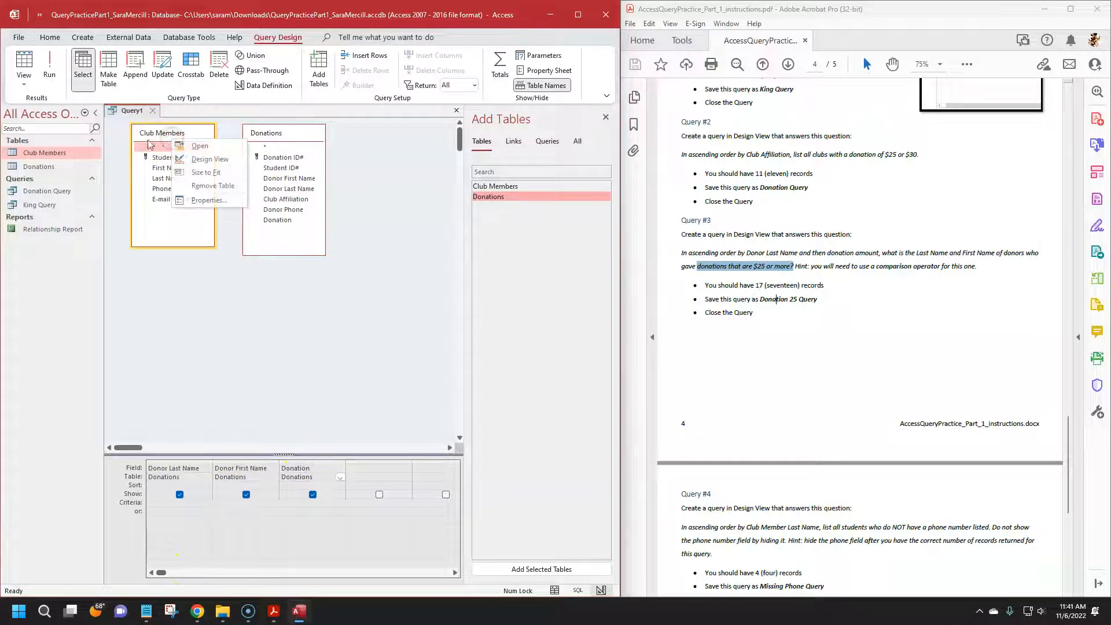
click(200, 185)
drag(292, 134, 188, 149)
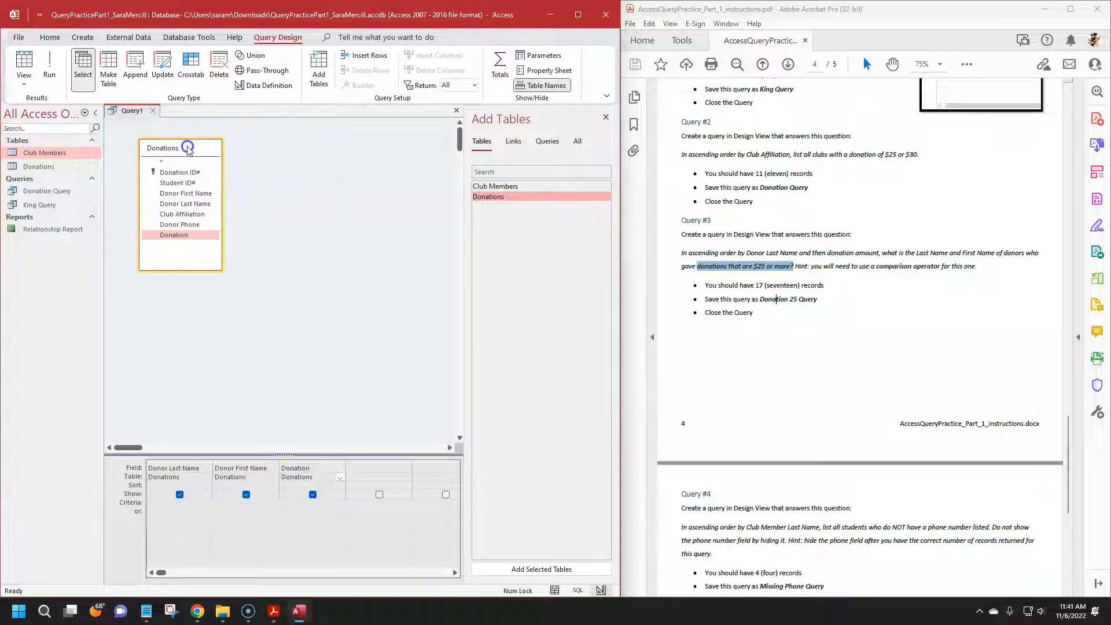
drag(1070, 445, 1063, 478)
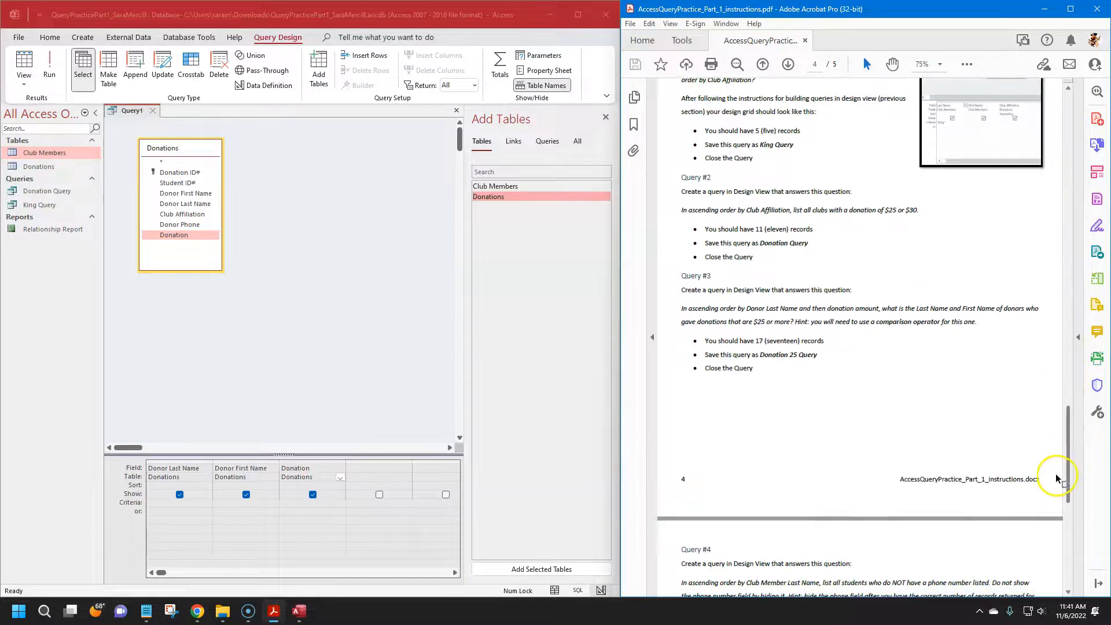
click(49, 63)
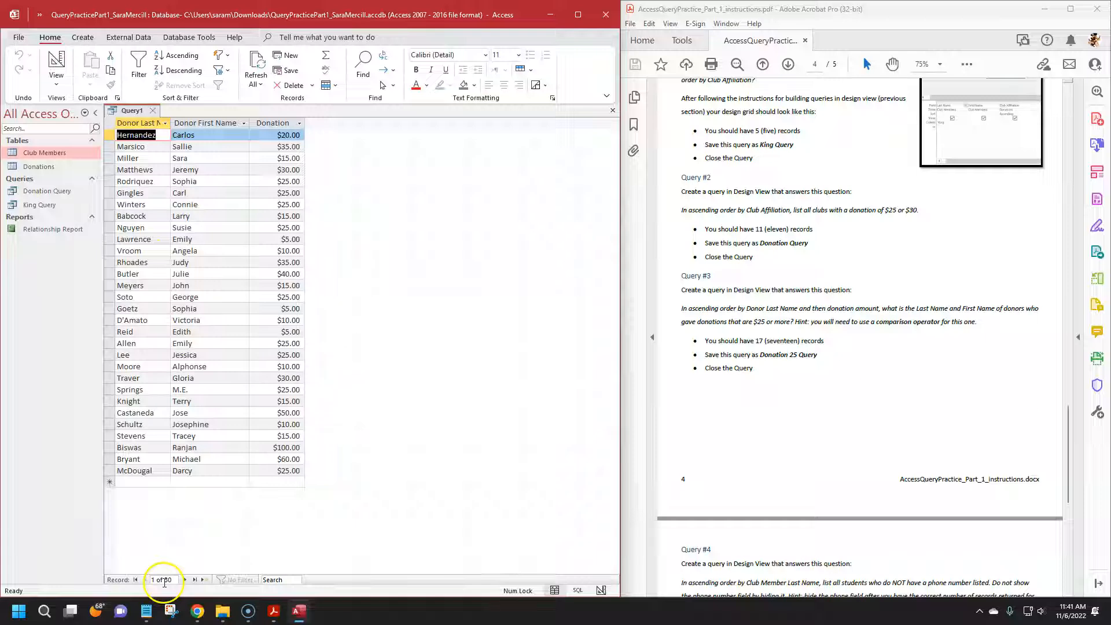
Review the donation amounts, then return Query1 to design view at the Donation criteria cell.
click(761, 343)
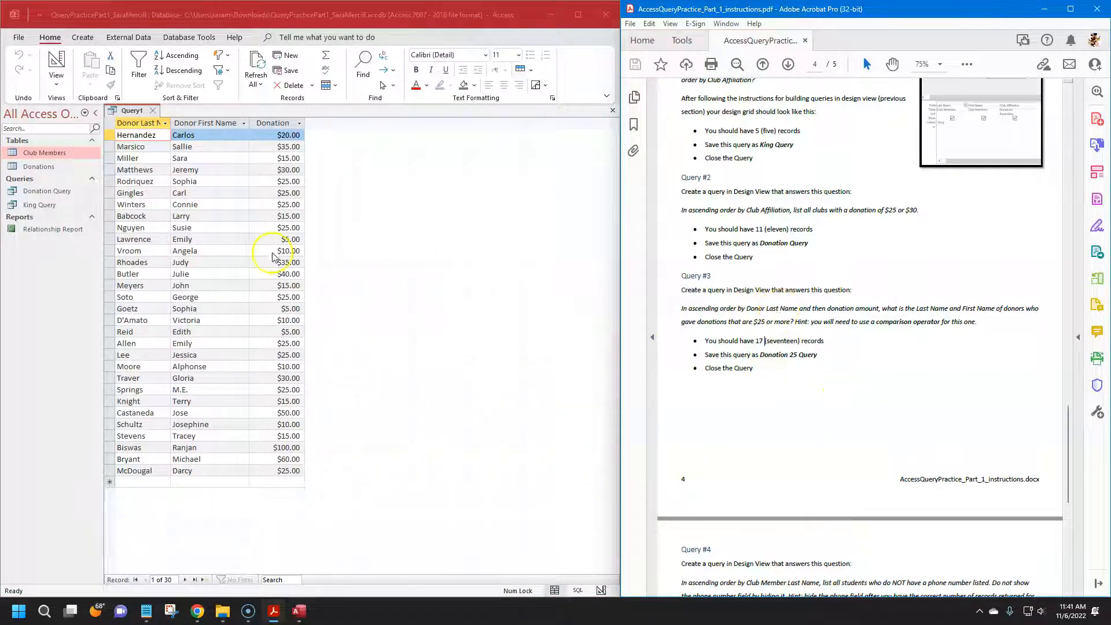
drag(295, 183, 290, 202)
click(291, 206)
click(291, 217)
click(290, 227)
click(291, 205)
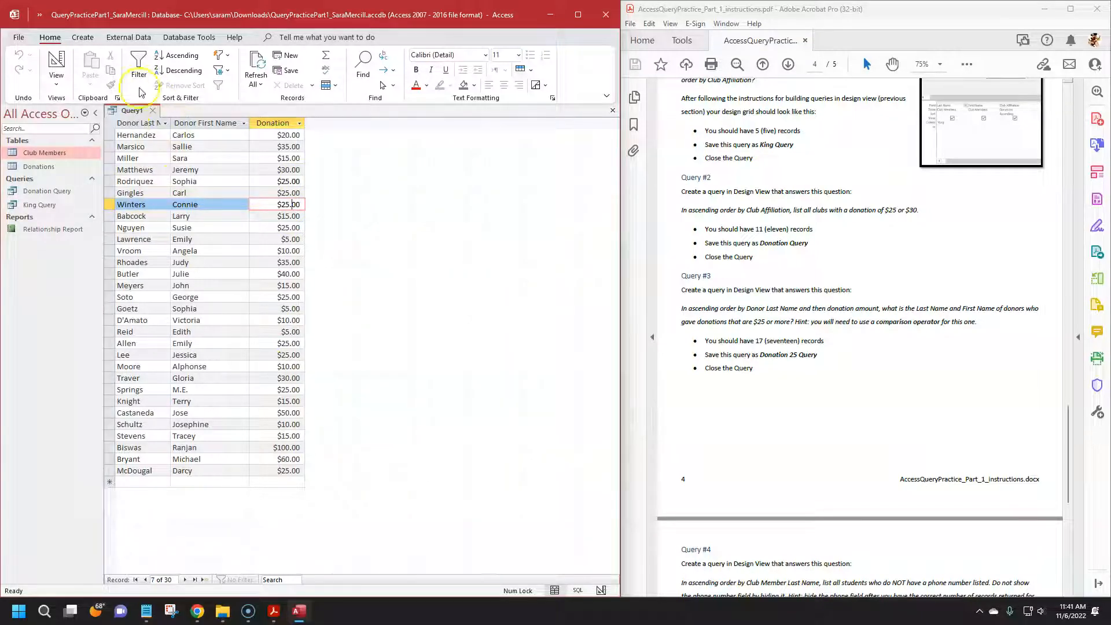
click(57, 63)
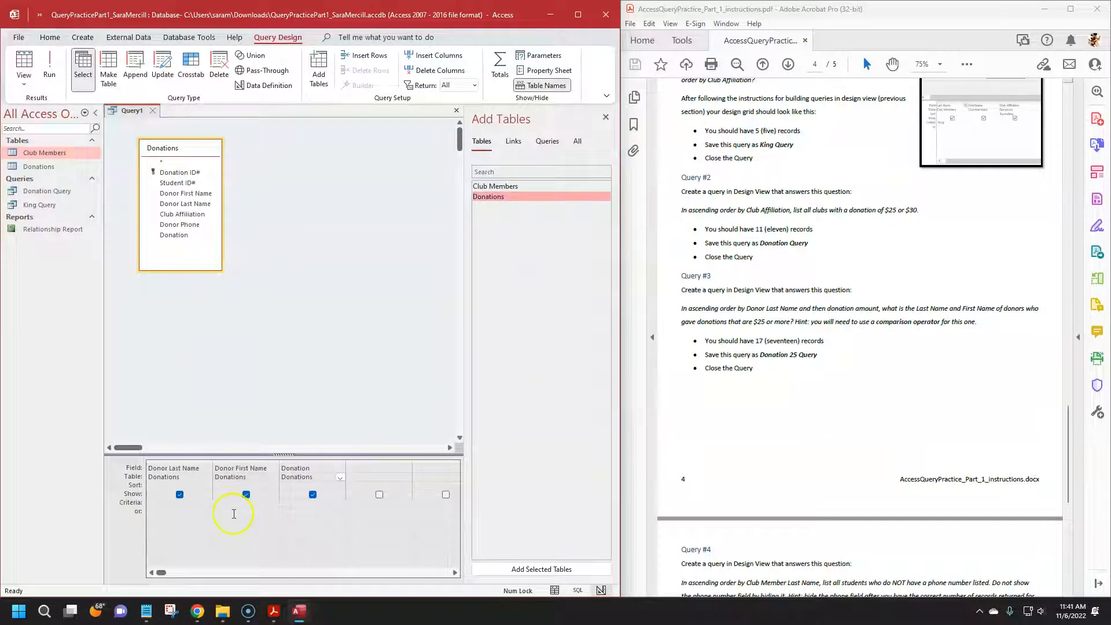
click(295, 504)
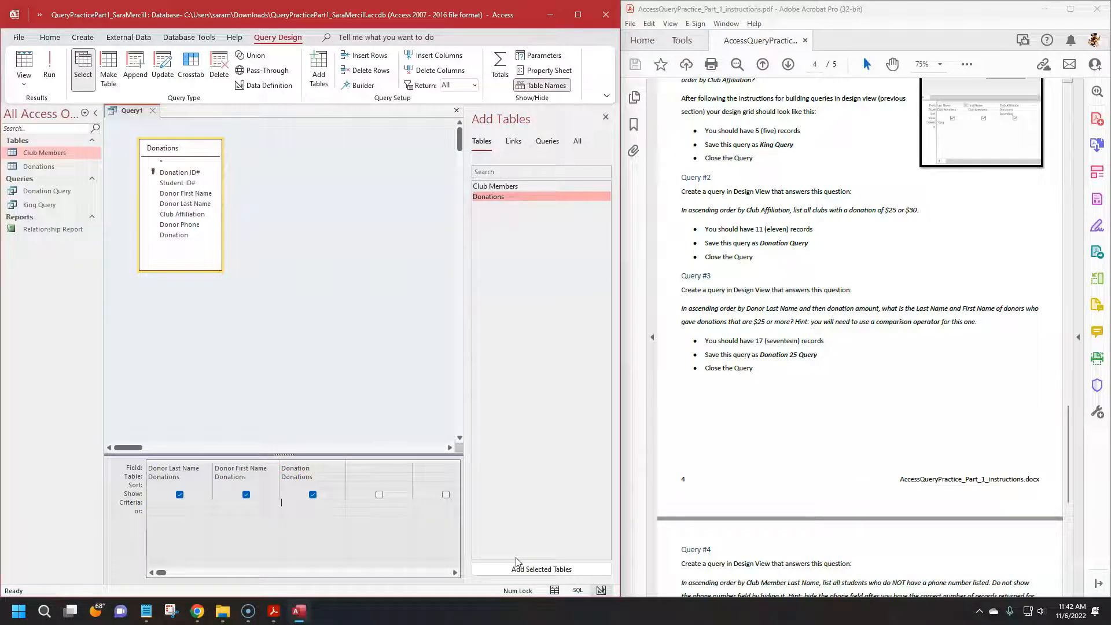
click(146, 611)
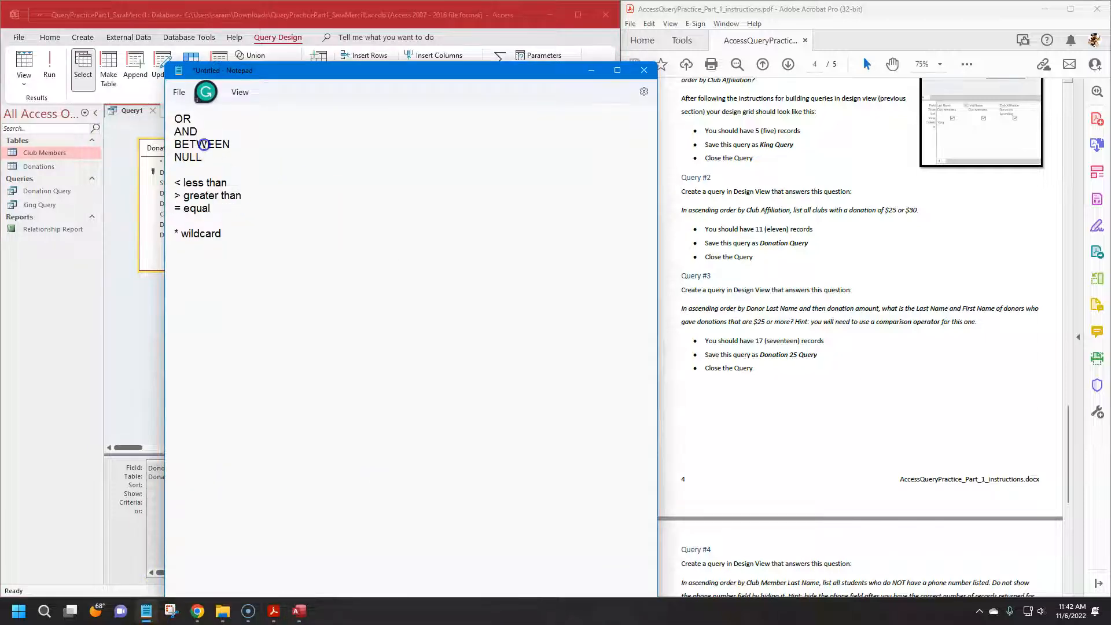
Review the OR, less than and greater than lines in the notes, then minimize Notepad.
drag(196, 119, 175, 119)
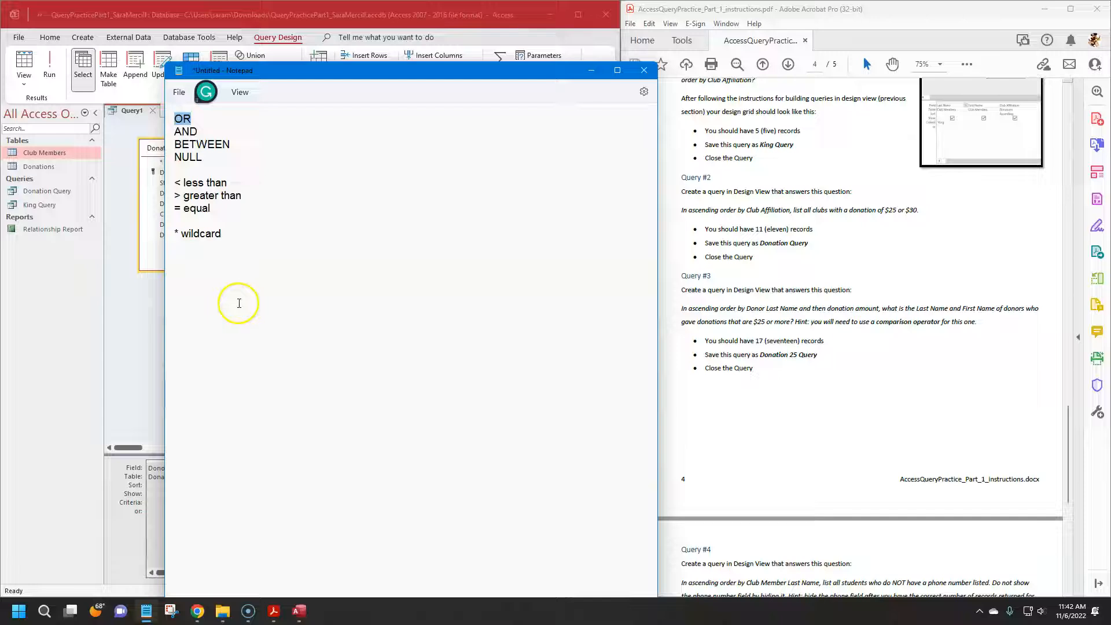
click(207, 119)
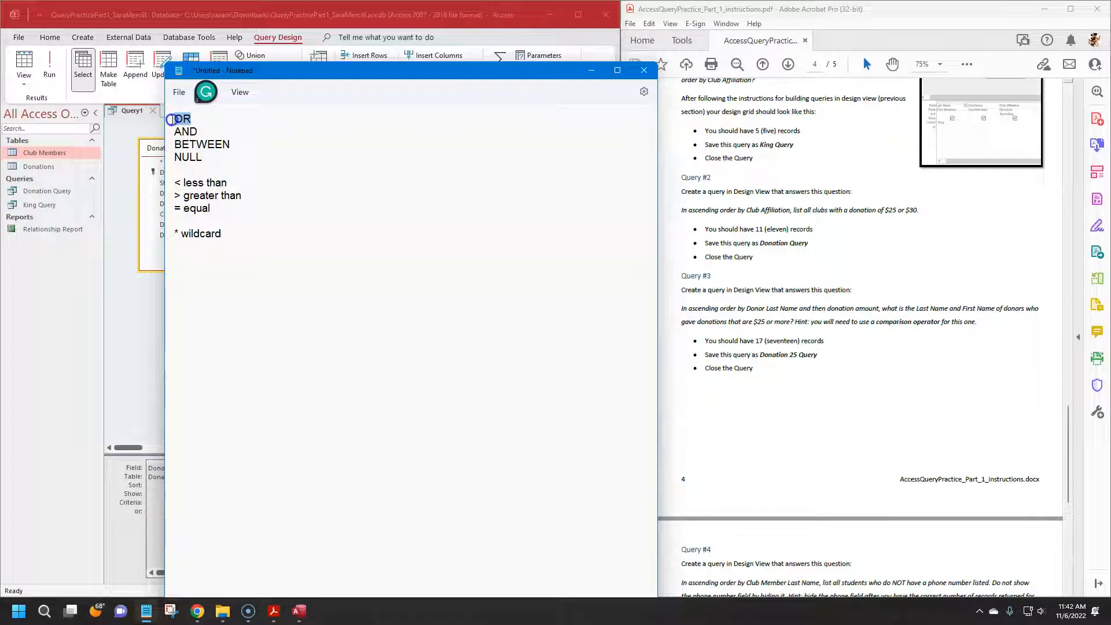
drag(232, 182, 174, 182)
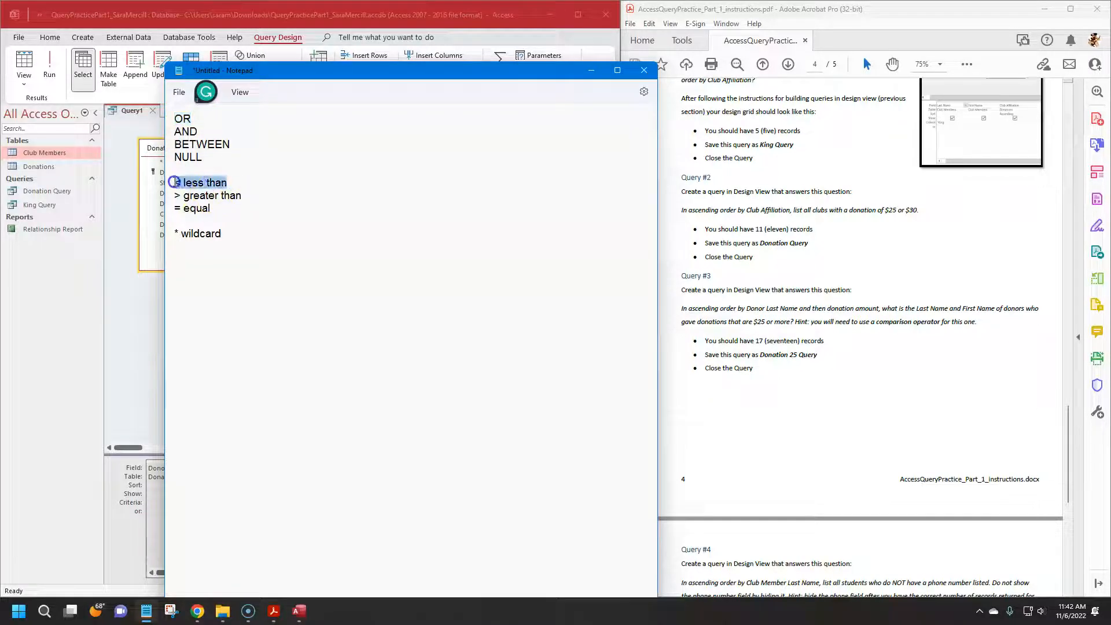
drag(275, 195, 164, 196)
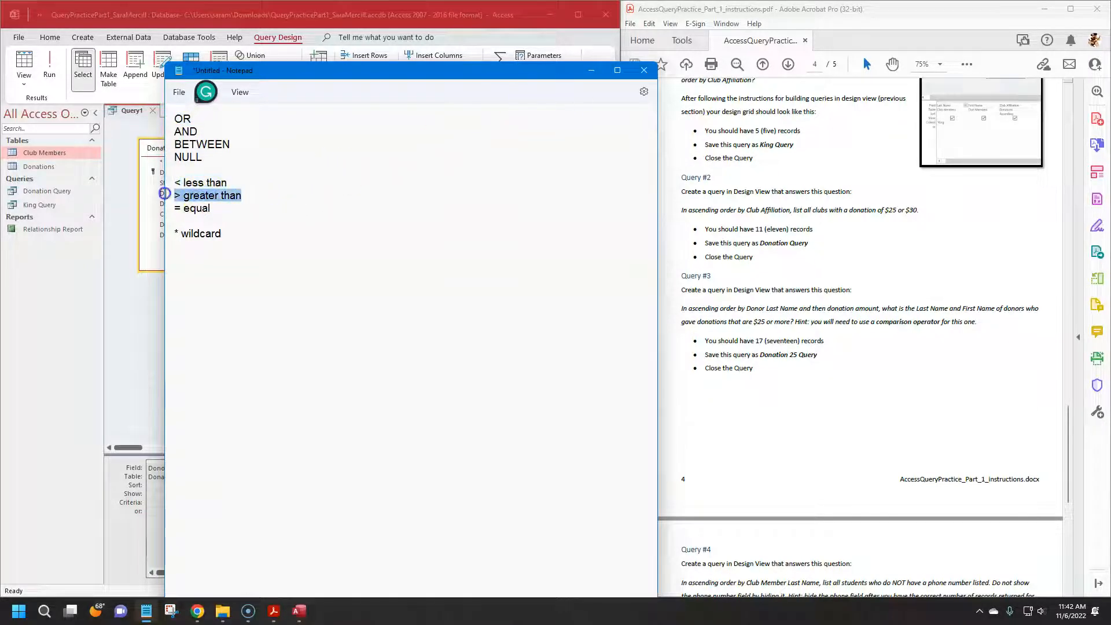
click(591, 70)
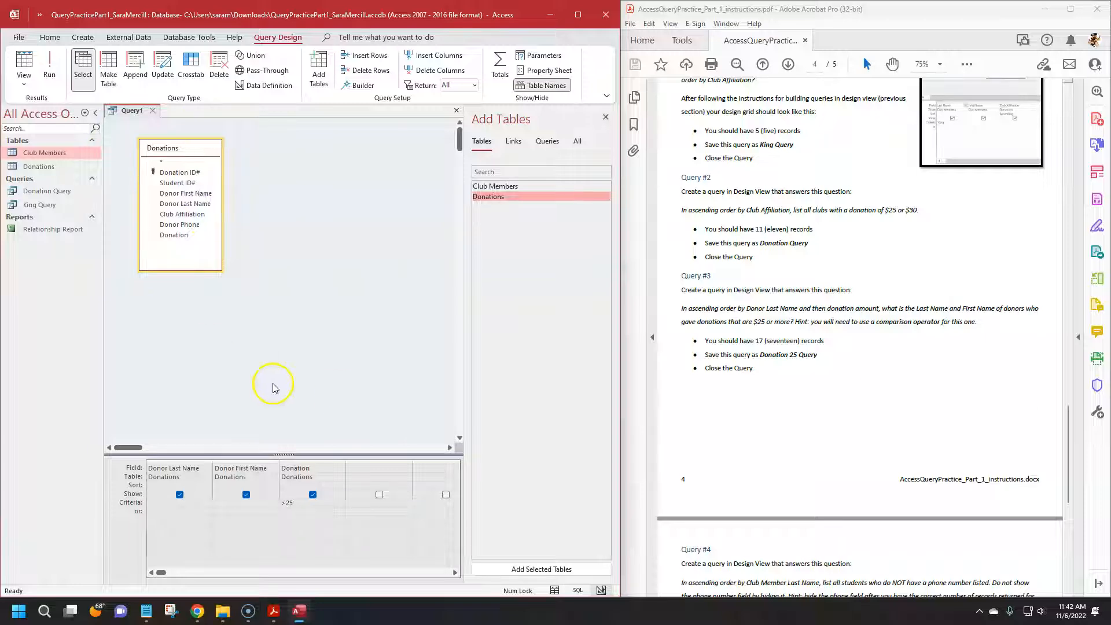
Run the >25 query, check its 8 records against the $25 requirement, and return to design.
click(50, 65)
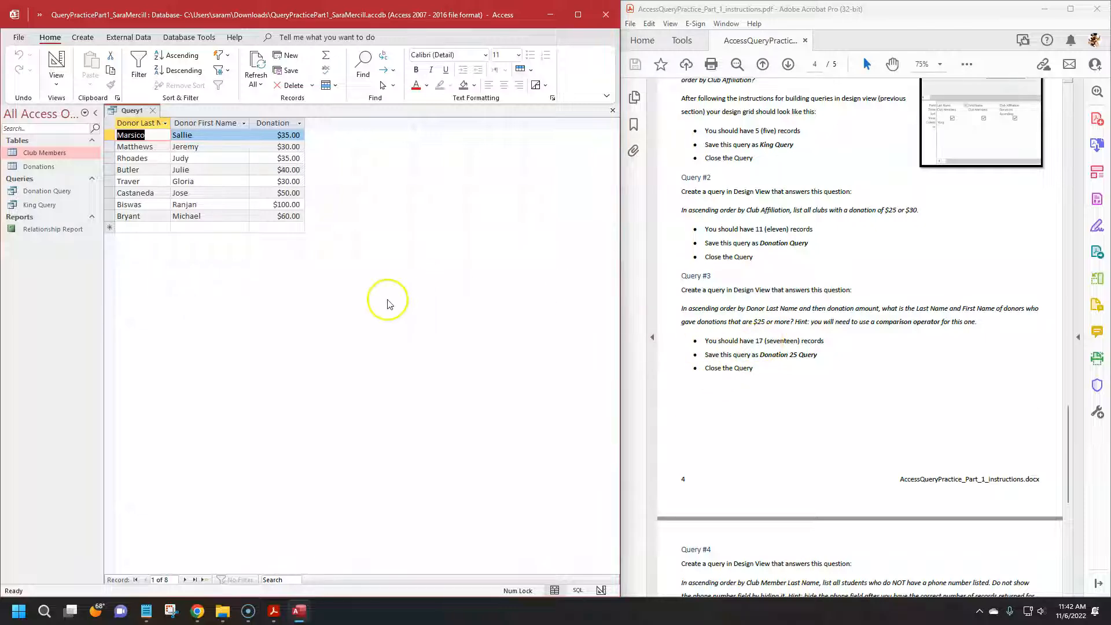
click(280, 137)
click(274, 147)
click(271, 158)
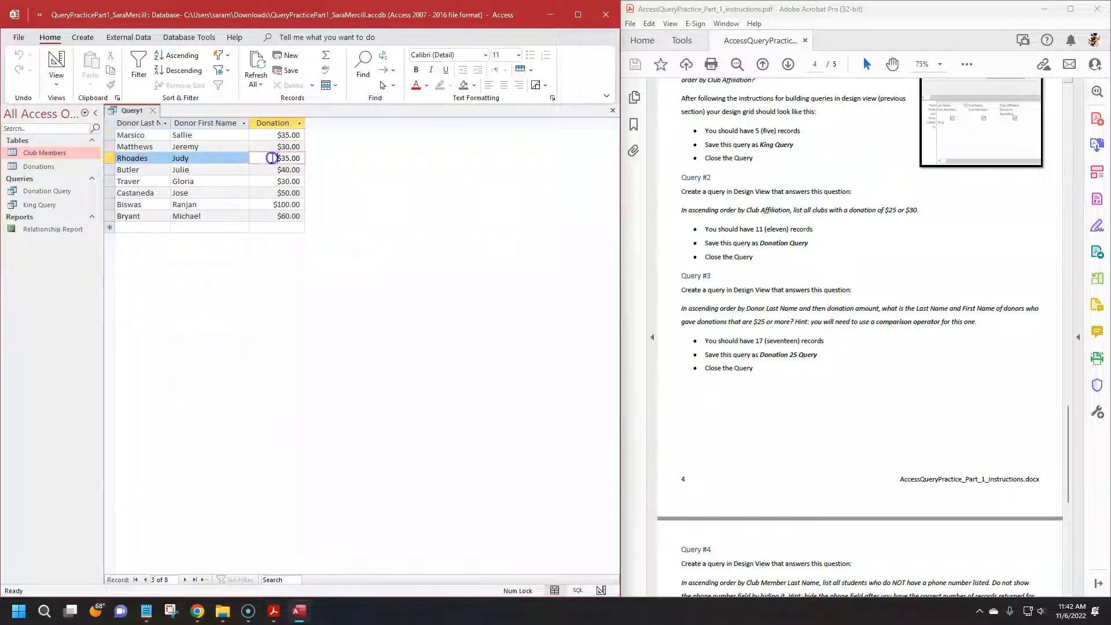
click(272, 169)
click(272, 182)
click(272, 193)
click(270, 204)
click(269, 216)
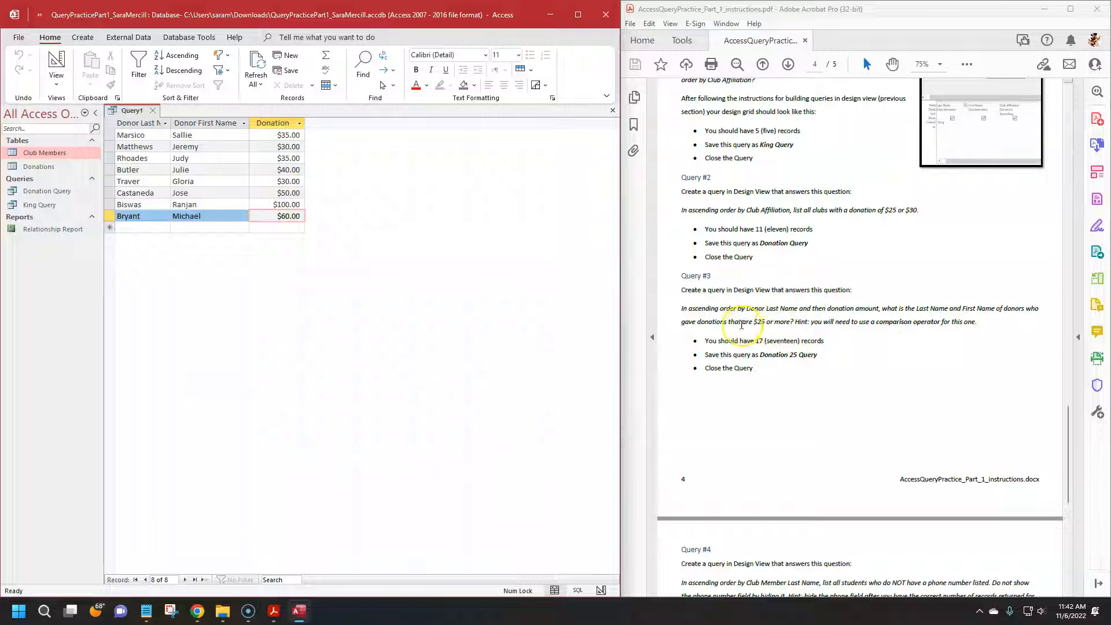
drag(753, 321, 765, 322)
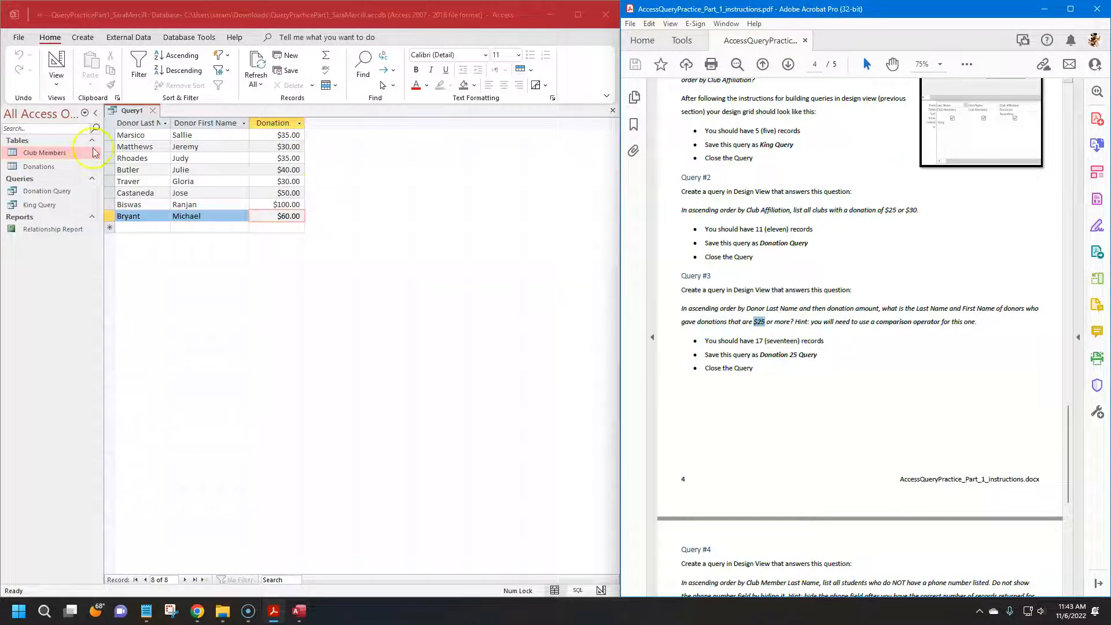
click(56, 62)
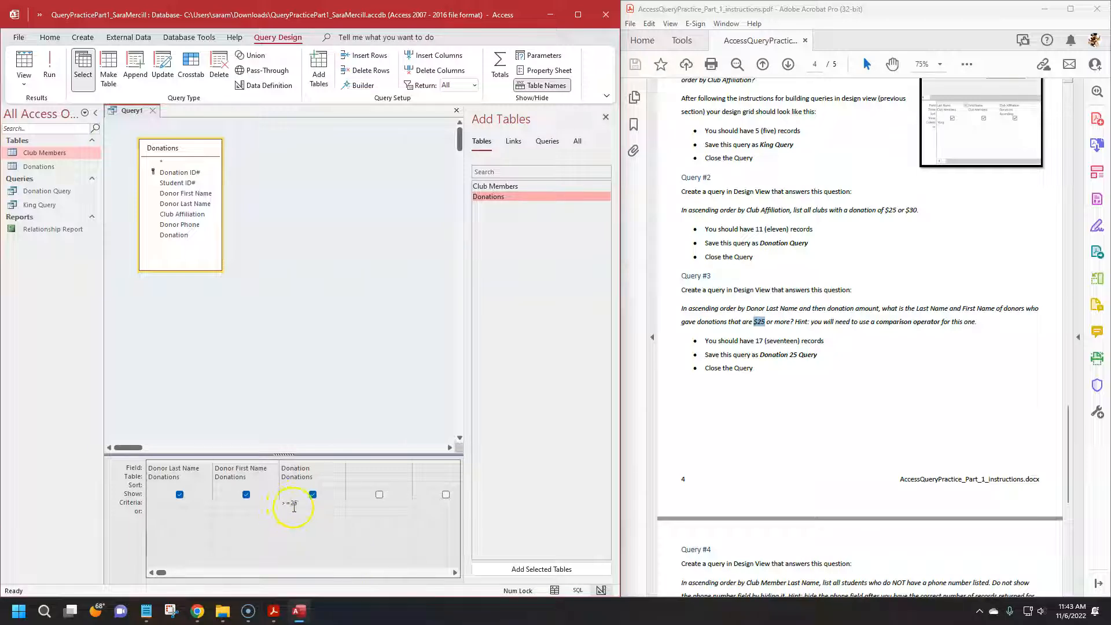
drag(282, 470, 317, 470)
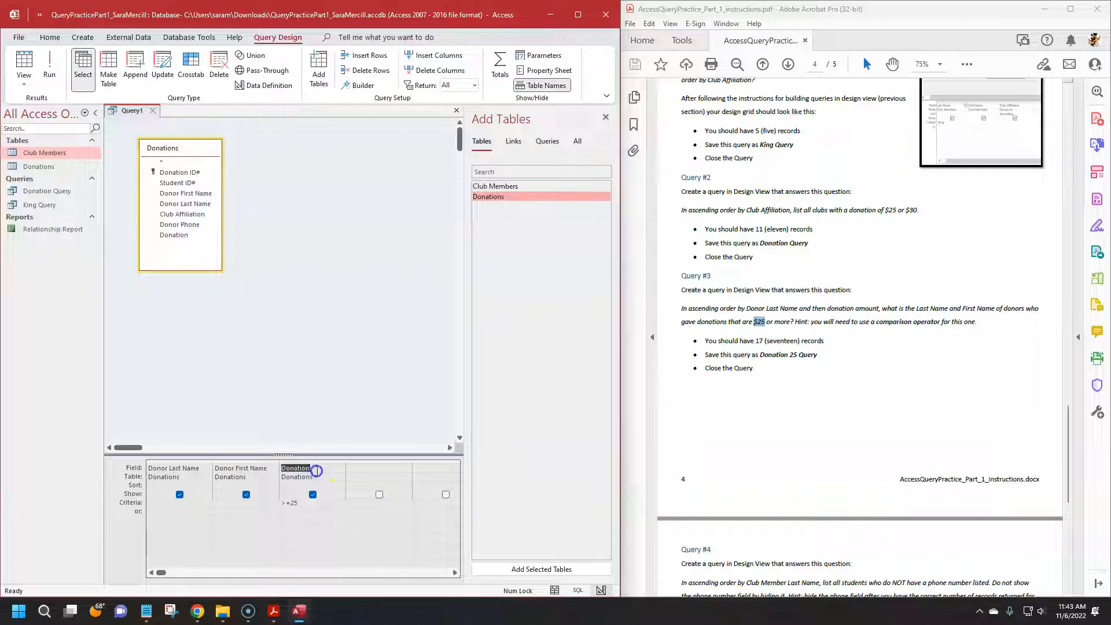
click(287, 505)
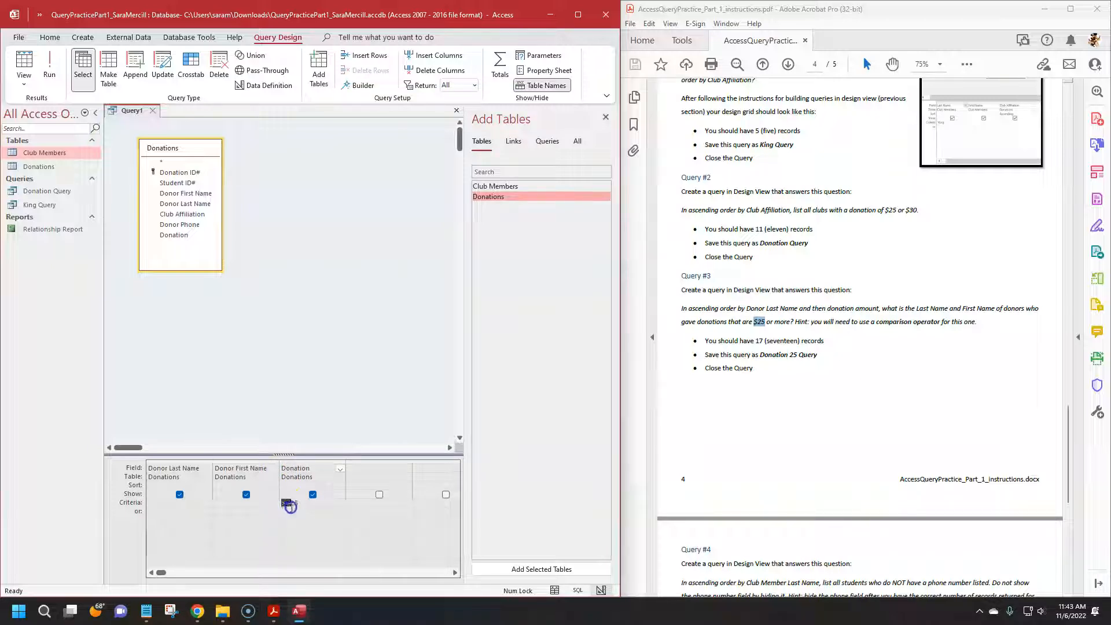
click(49, 66)
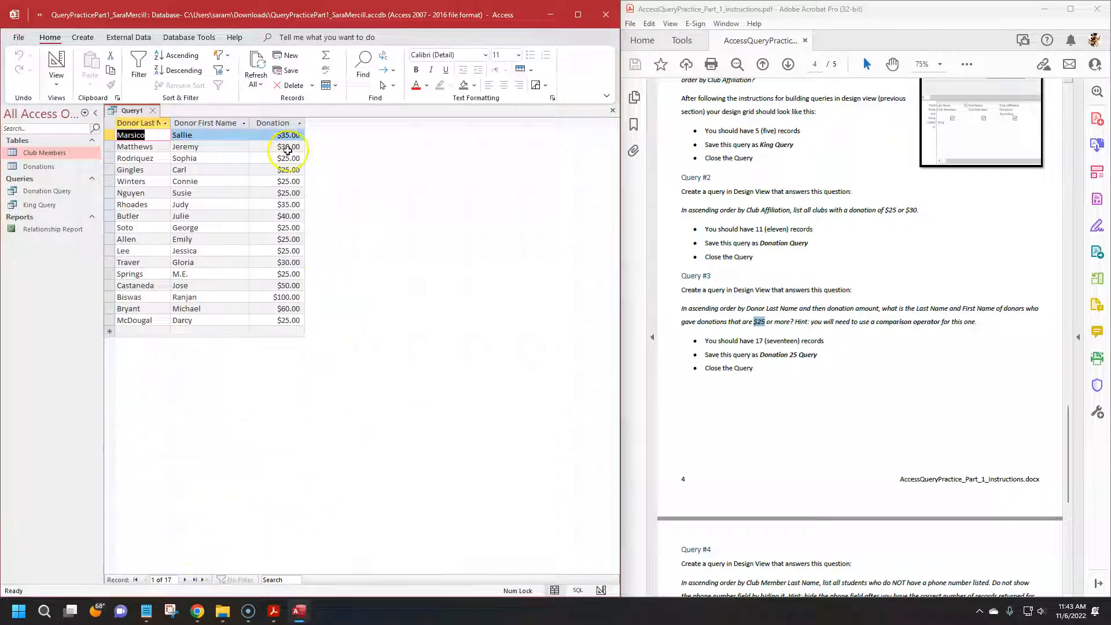
click(289, 228)
click(289, 239)
click(291, 252)
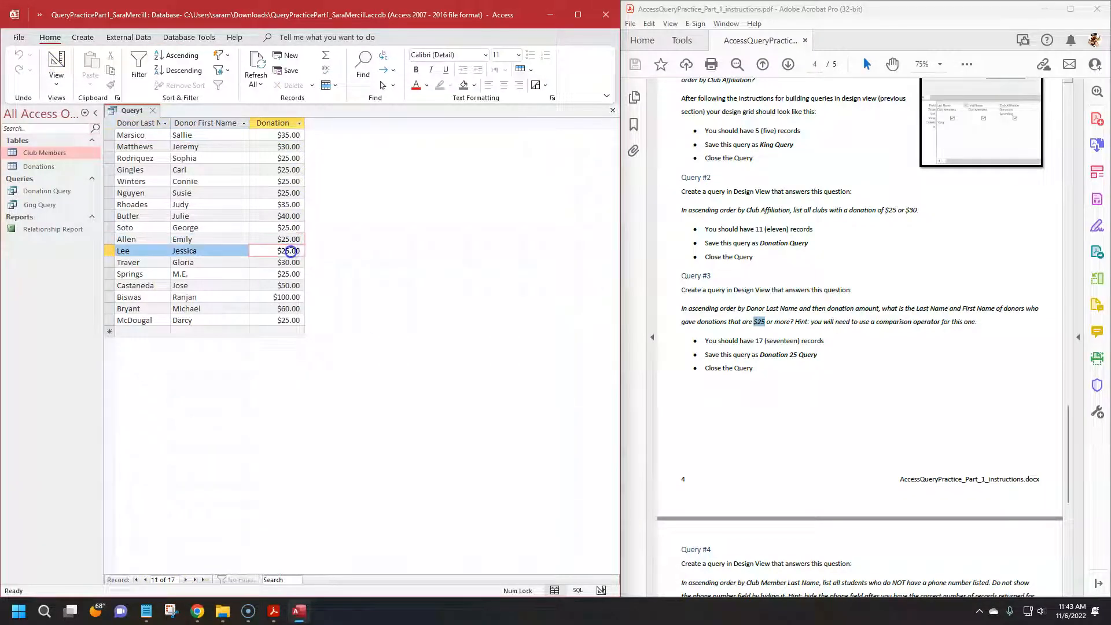
click(287, 274)
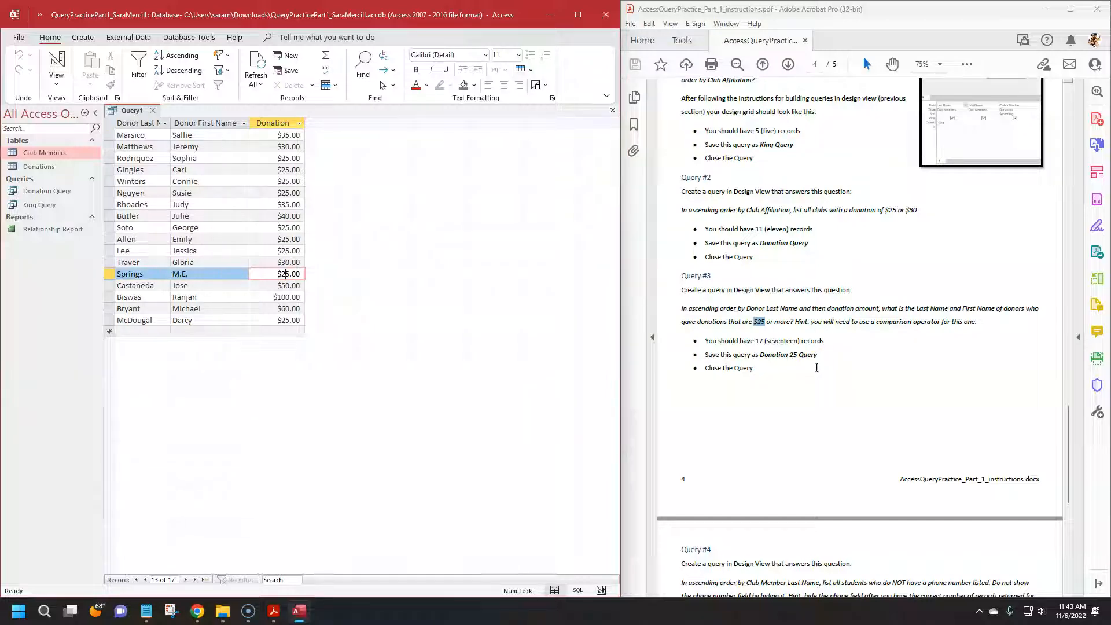
drag(754, 322, 799, 326)
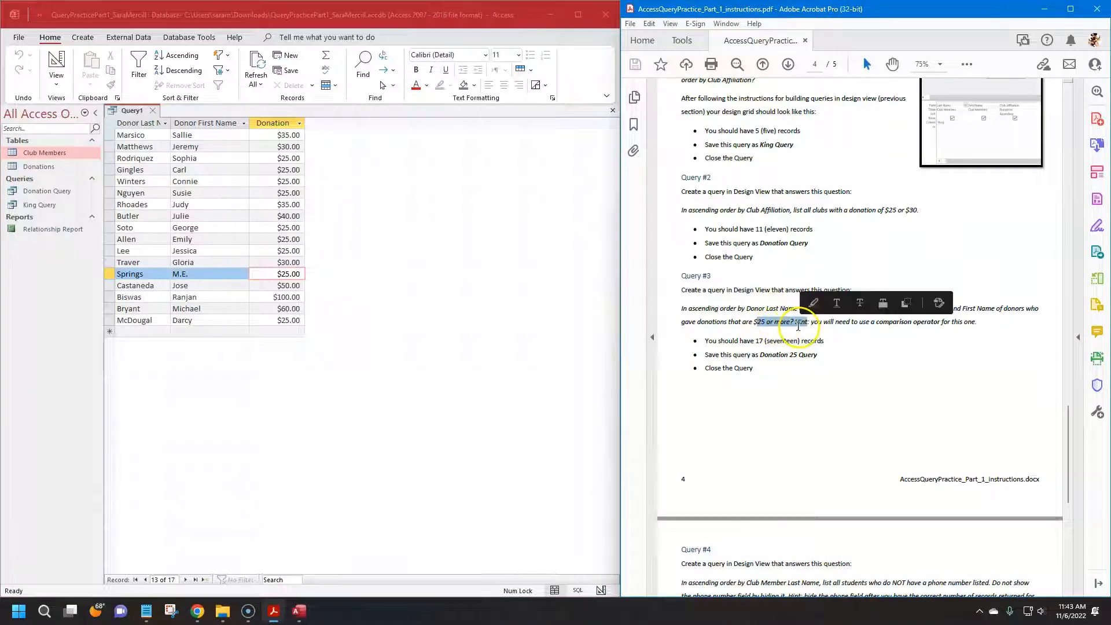
click(766, 321)
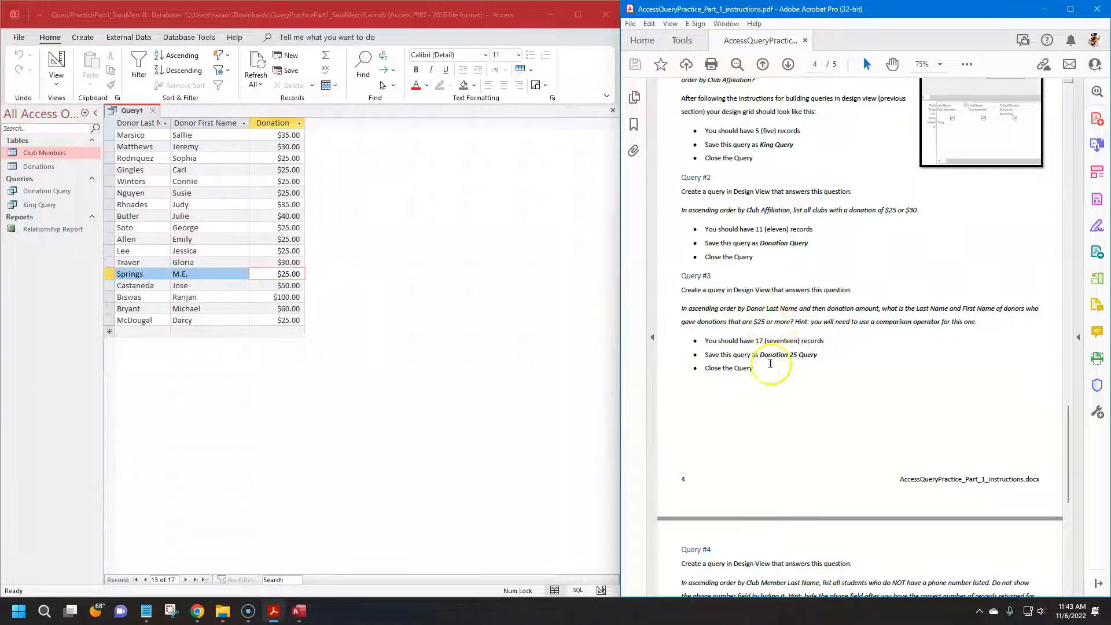
click(62, 61)
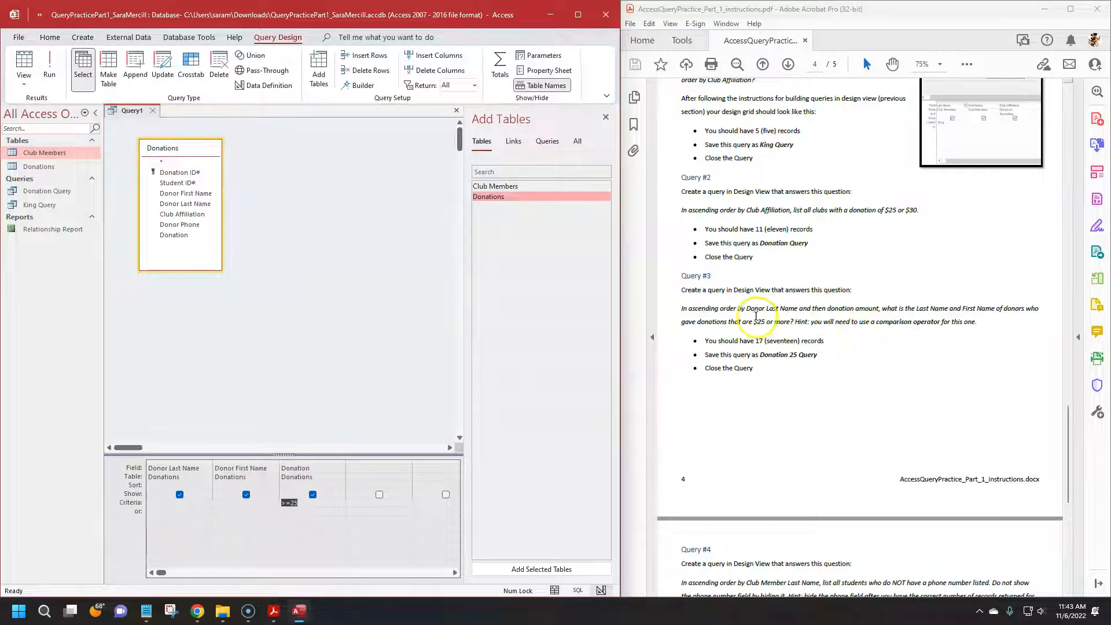
Sort Donor Last Name and Donation ascending and run the query, giving 17 records.
drag(745, 308, 898, 309)
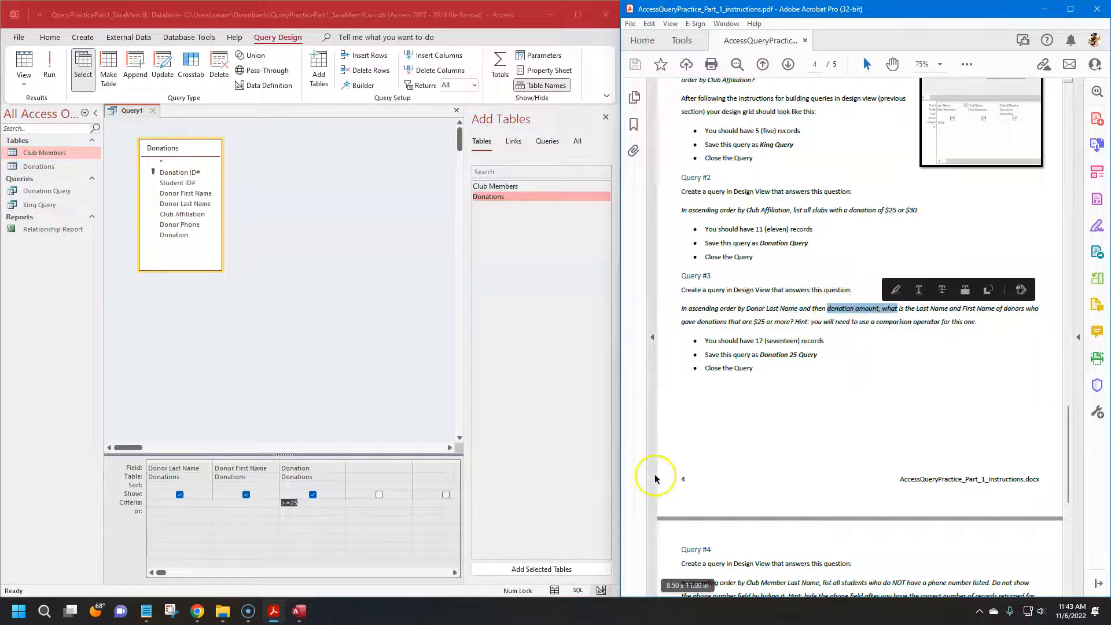
click(194, 485)
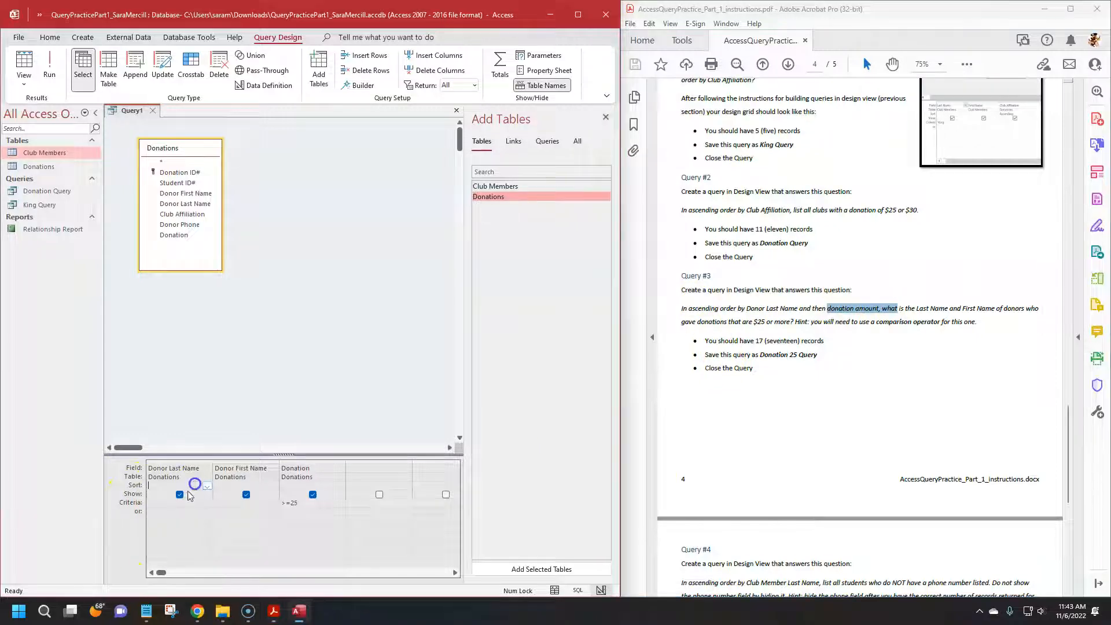
click(207, 486)
click(176, 494)
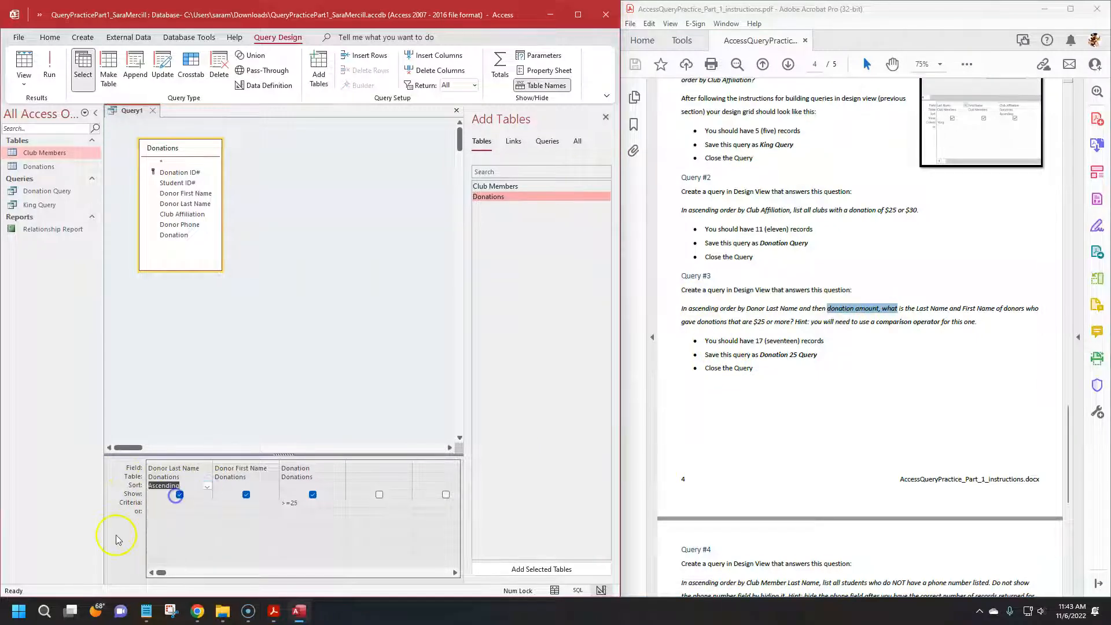
click(315, 485)
click(340, 486)
click(305, 496)
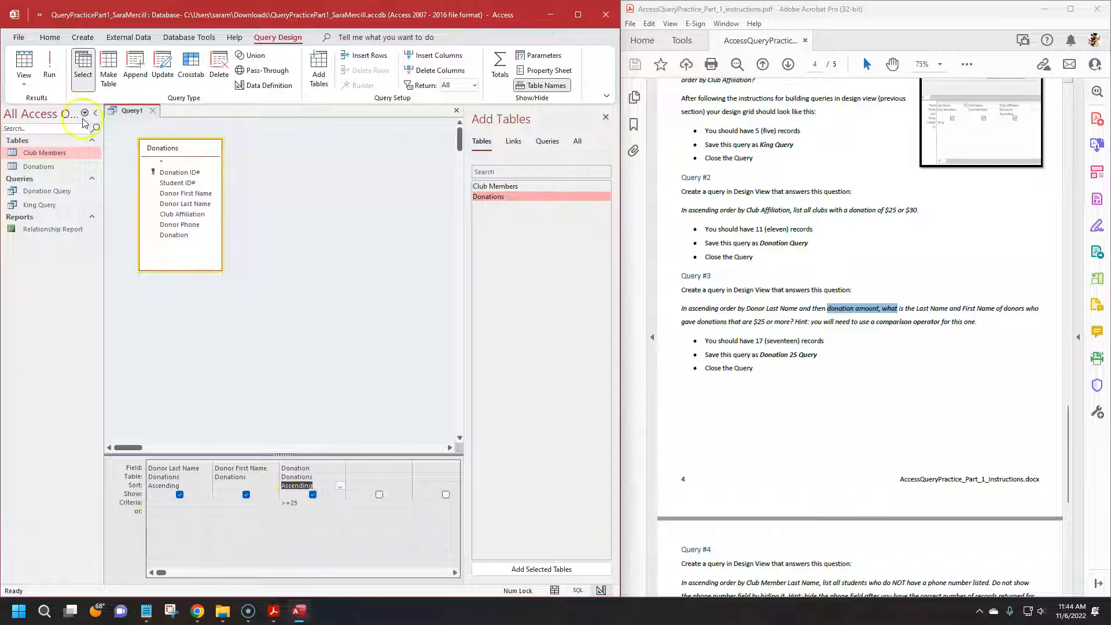
click(49, 63)
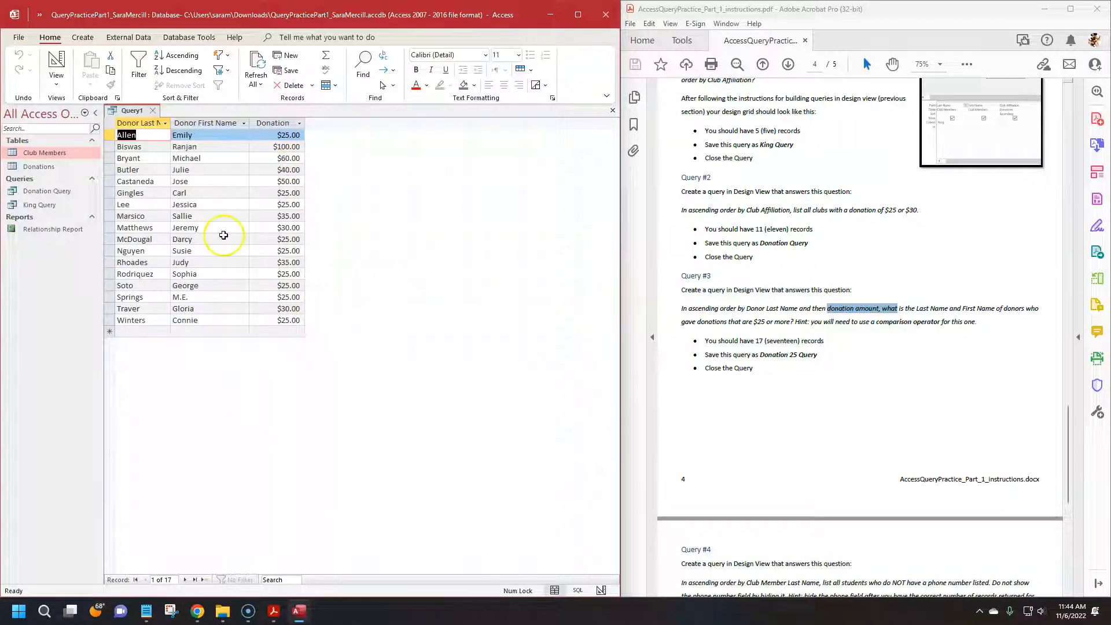
Save Query1 as Donation 25 Query and close its tab.
right_click(129, 111)
click(152, 116)
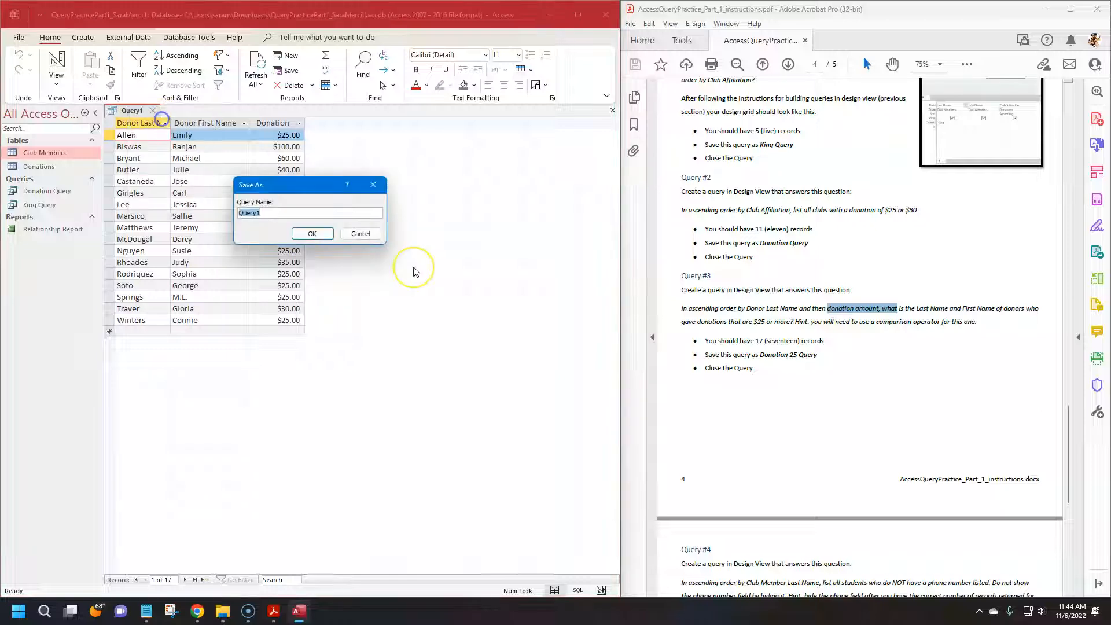
text(DOna)
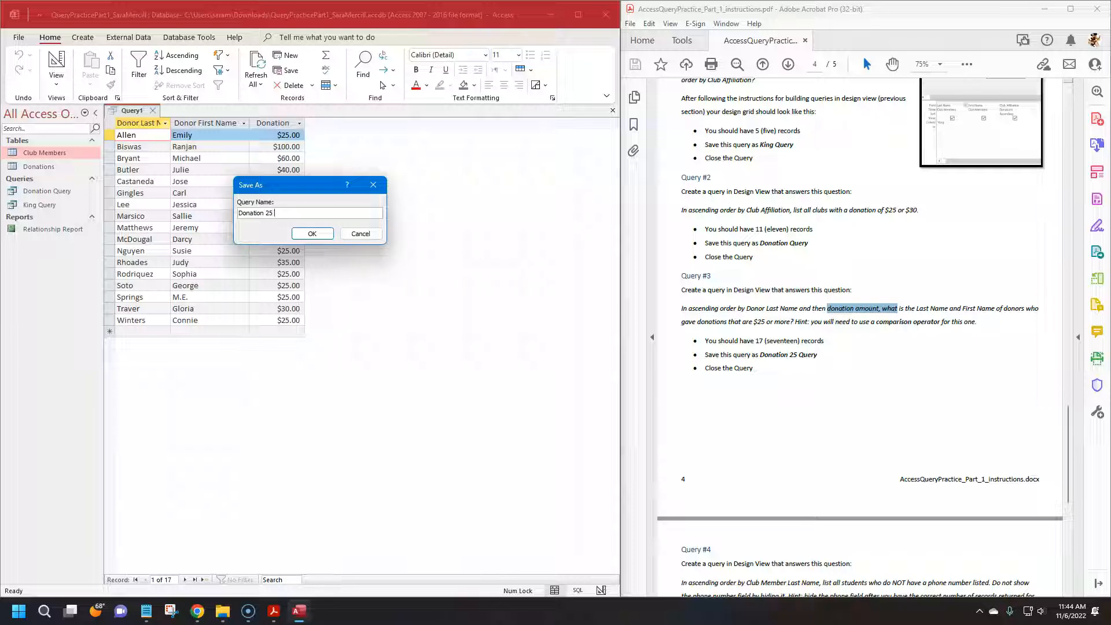
key(Return)
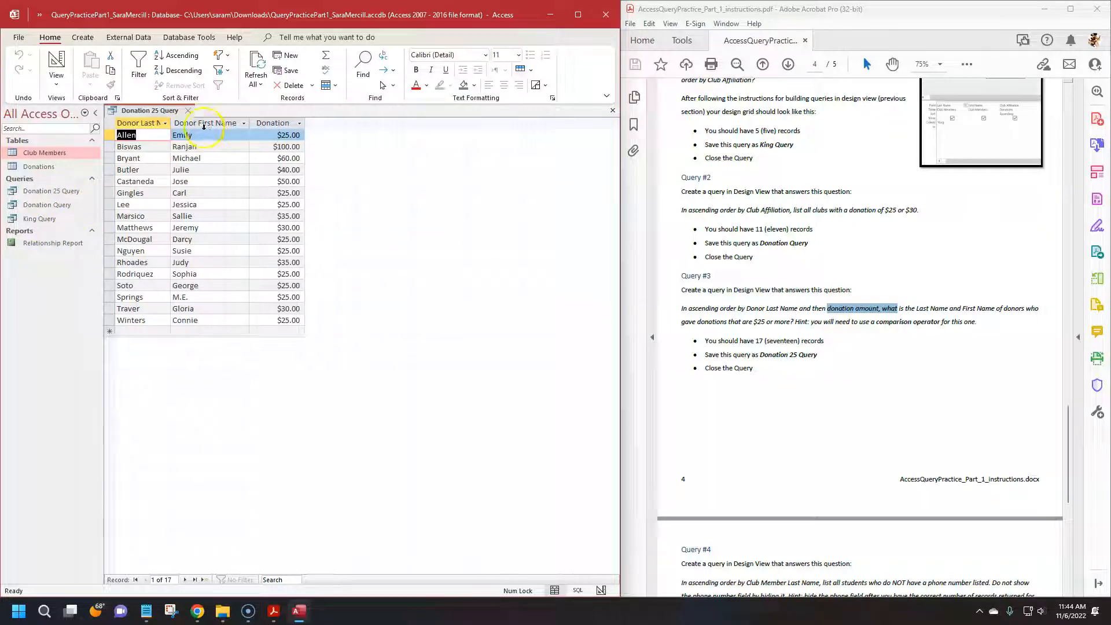
click(188, 111)
scroll(825, 324, down, 8)
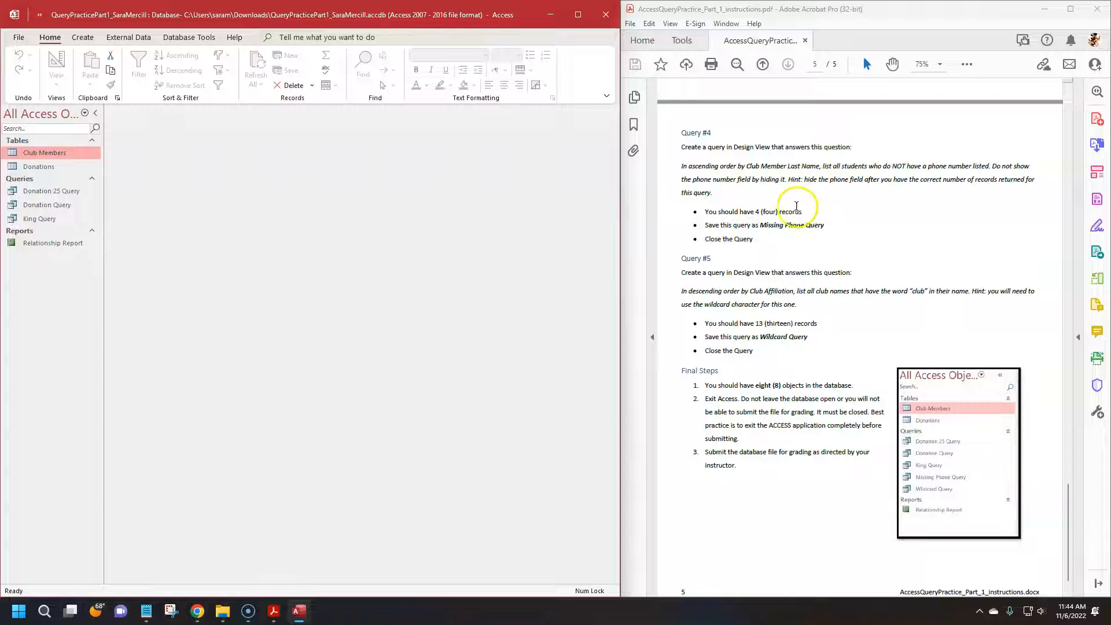
Start a Query #4 design with Club Members and Donations, enlarging the Donations field list.
drag(706, 213, 803, 212)
click(861, 243)
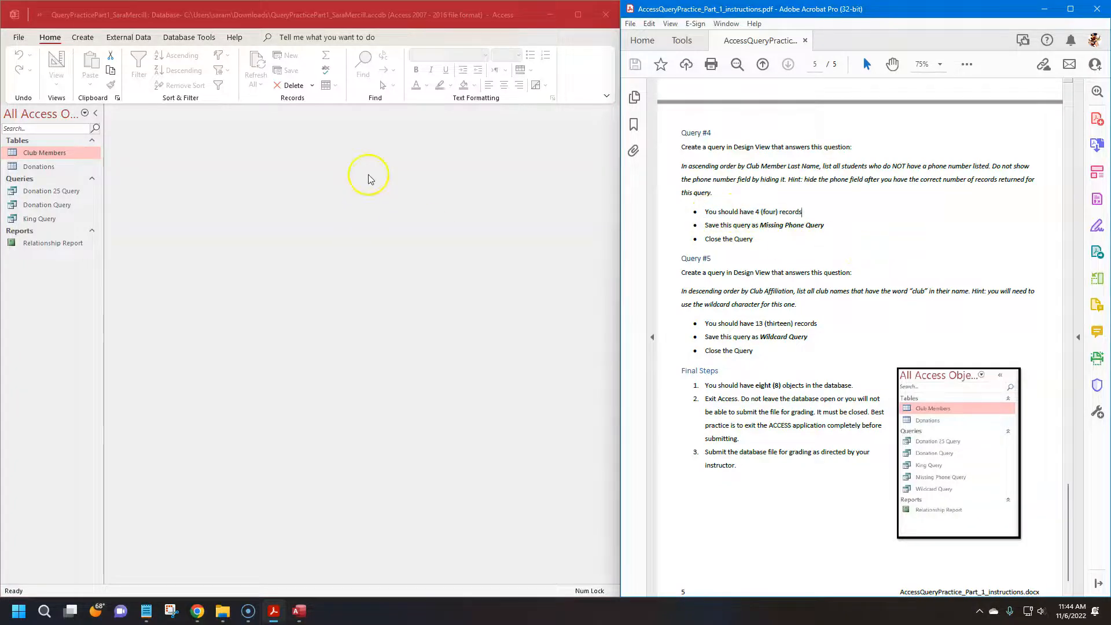
click(83, 37)
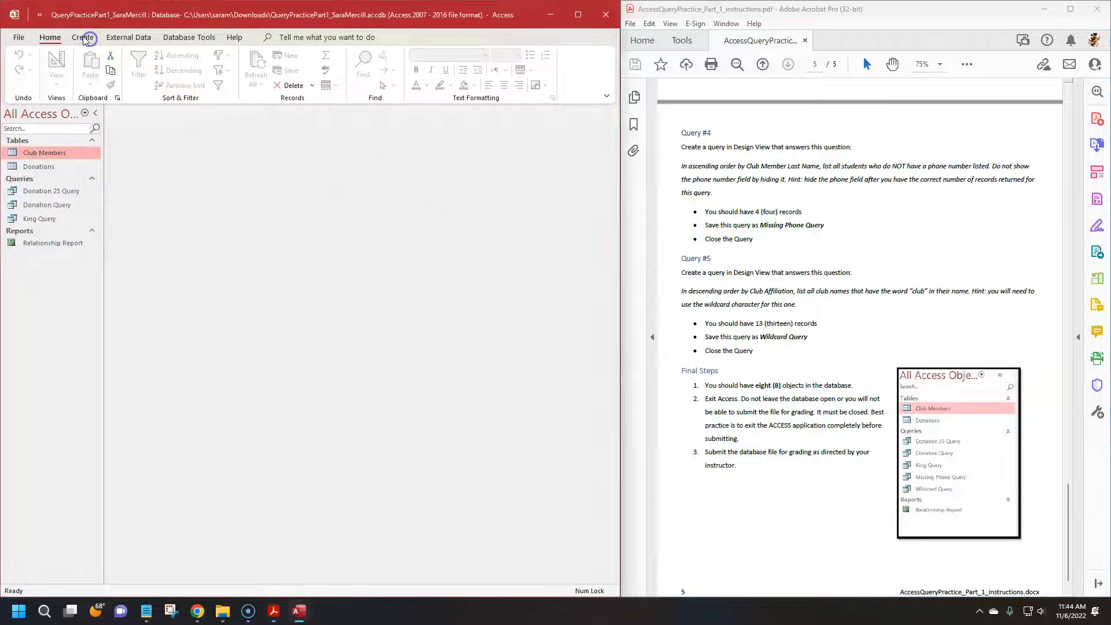
click(194, 62)
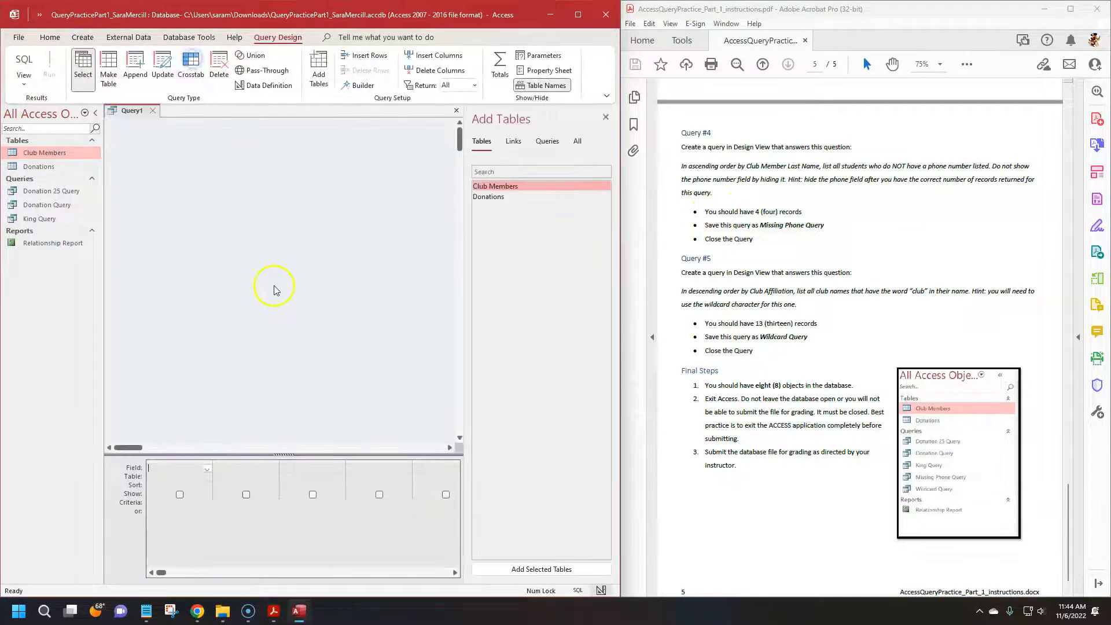
double_click(483, 187)
double_click(484, 196)
drag(297, 210, 288, 264)
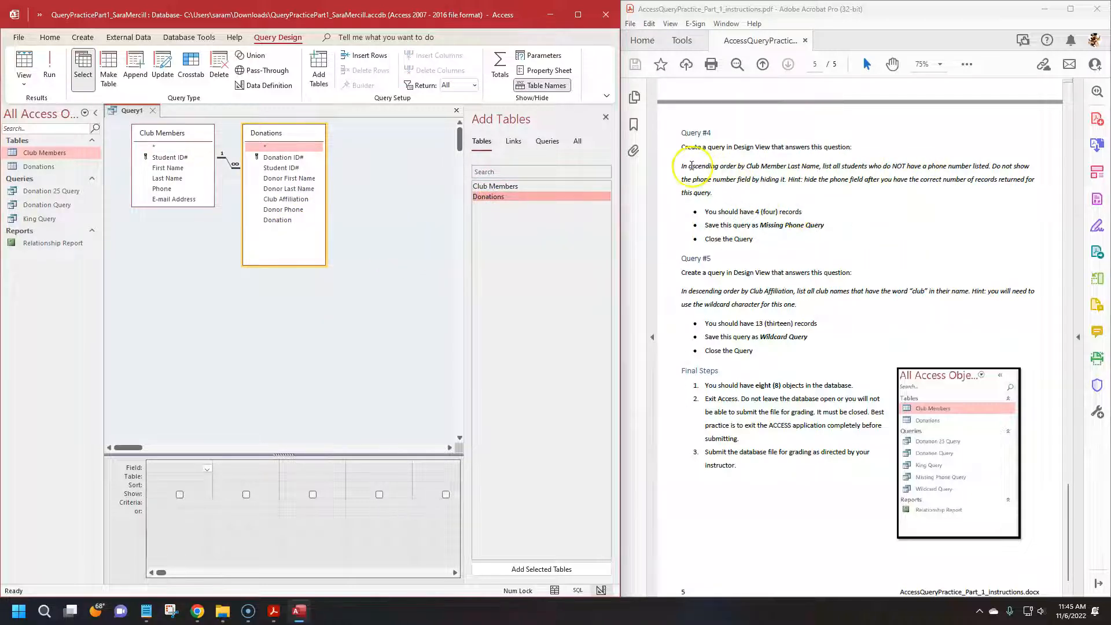
drag(746, 166, 824, 167)
drag(929, 166, 978, 170)
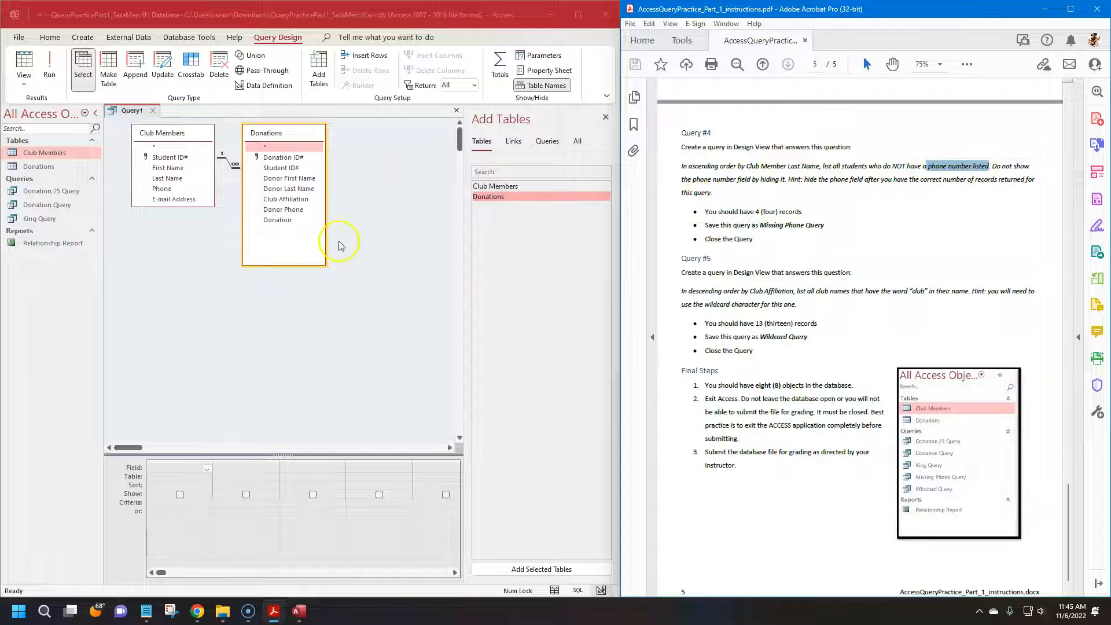
Add Last Name and Phone from Club Members to the query grid.
double_click(168, 178)
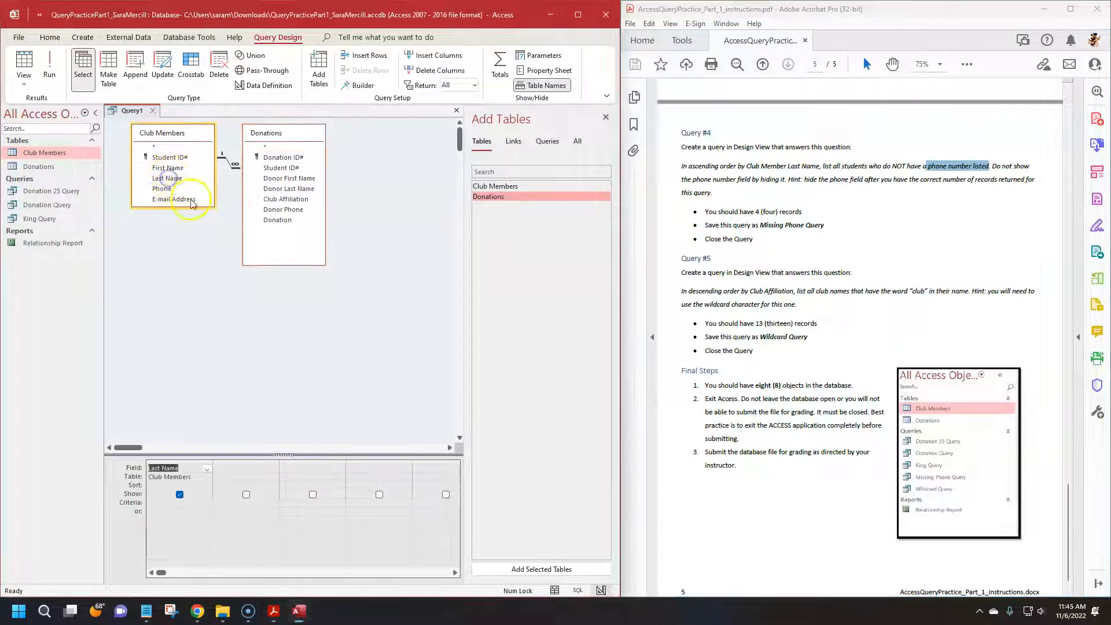
double_click(163, 189)
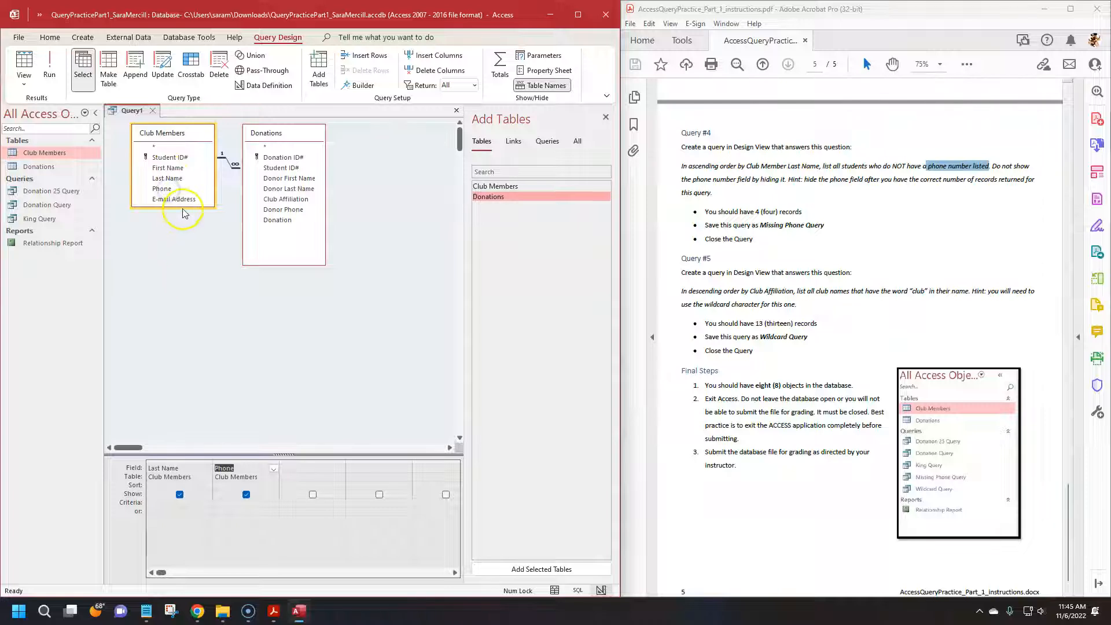
drag(181, 207, 181, 232)
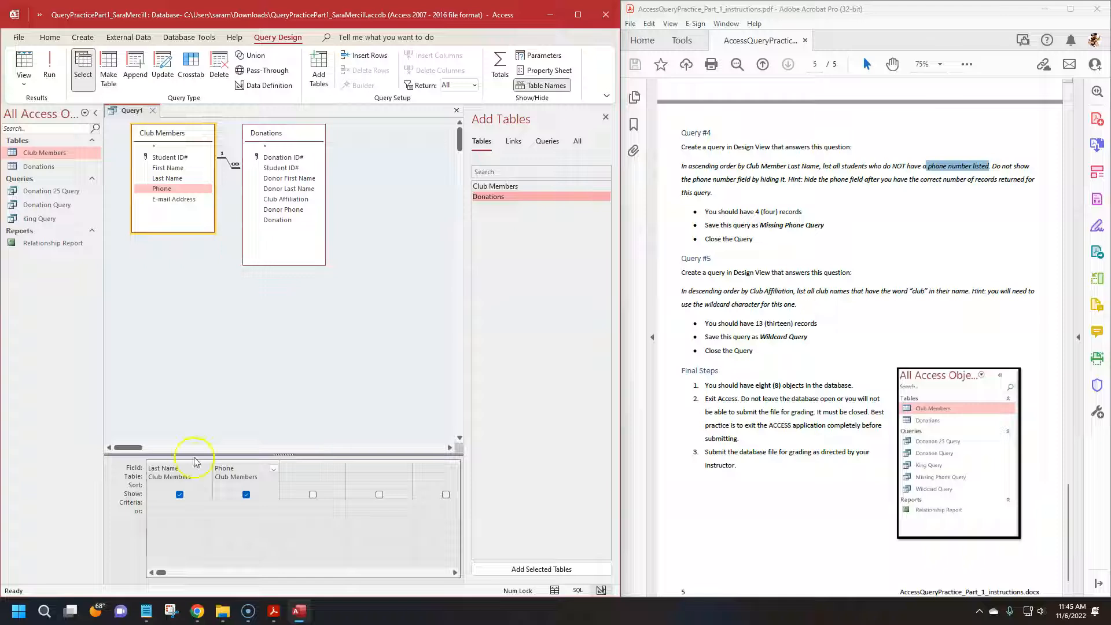
click(207, 477)
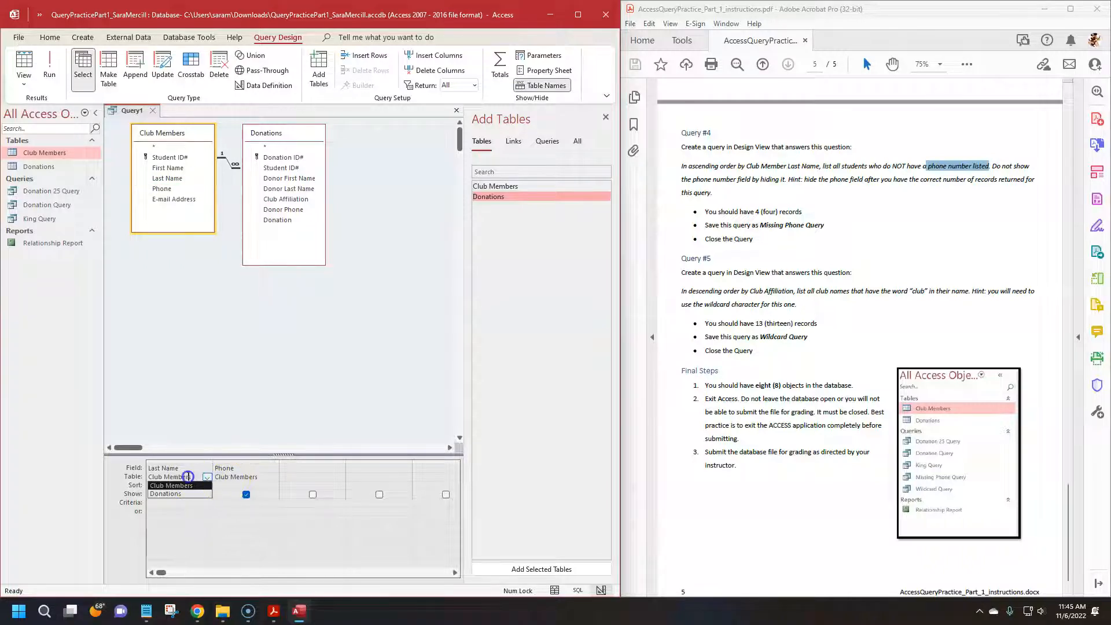
click(258, 478)
Remove the Donations table from the query and reposition the Club Members field list.
click(284, 135)
right_click(284, 136)
click(312, 173)
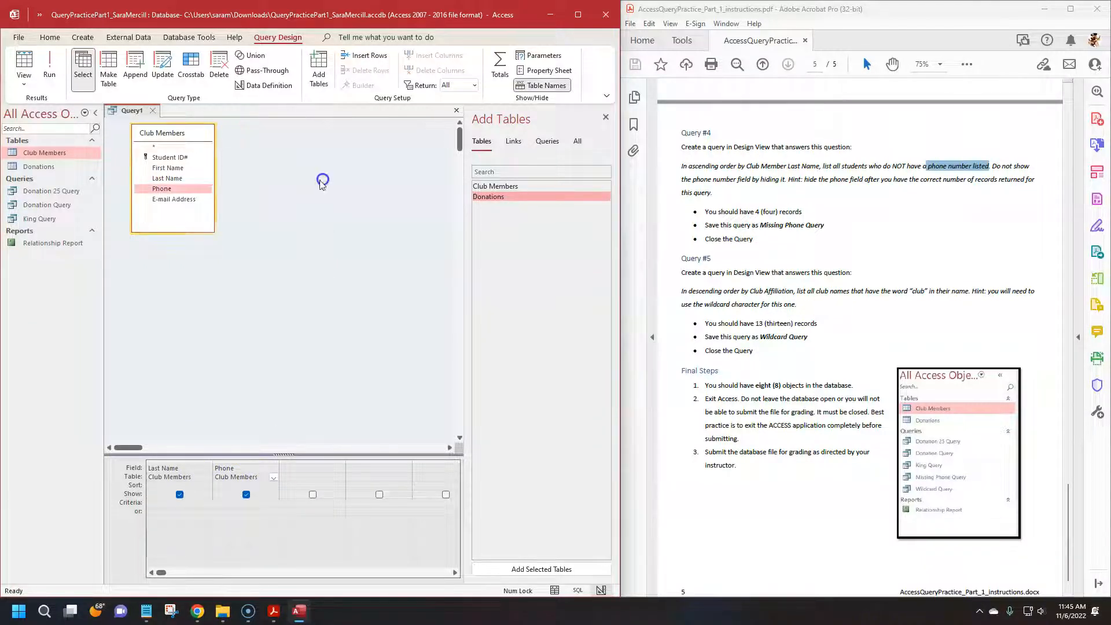
drag(191, 133, 206, 170)
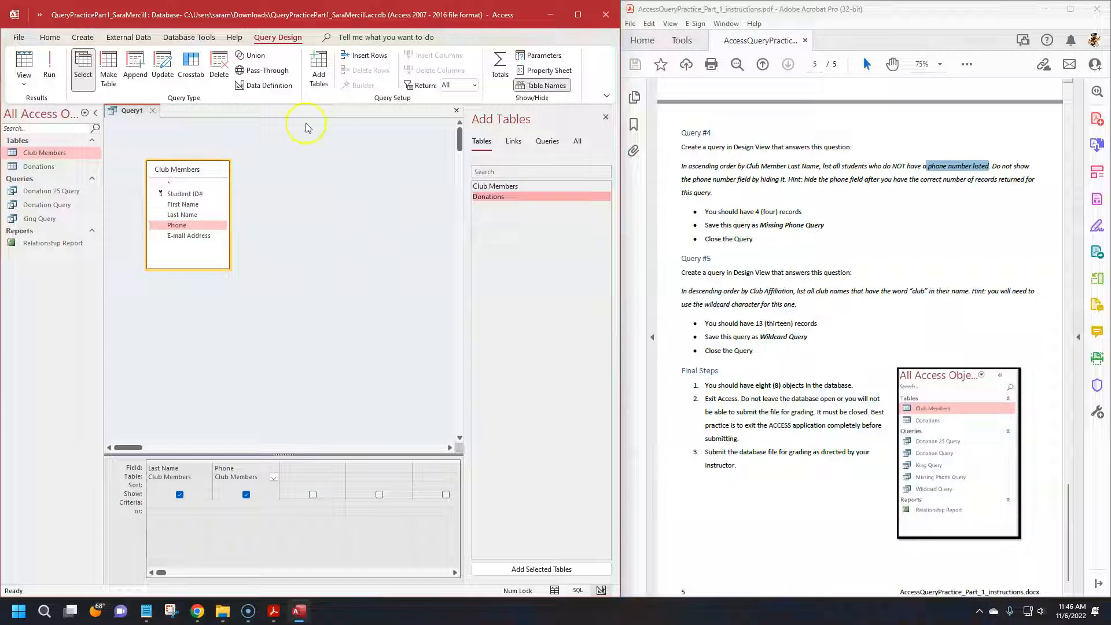
Run Query1 and review the blank phones for Nguyen, Butler, King and Bryant, then return to Design View.
click(49, 71)
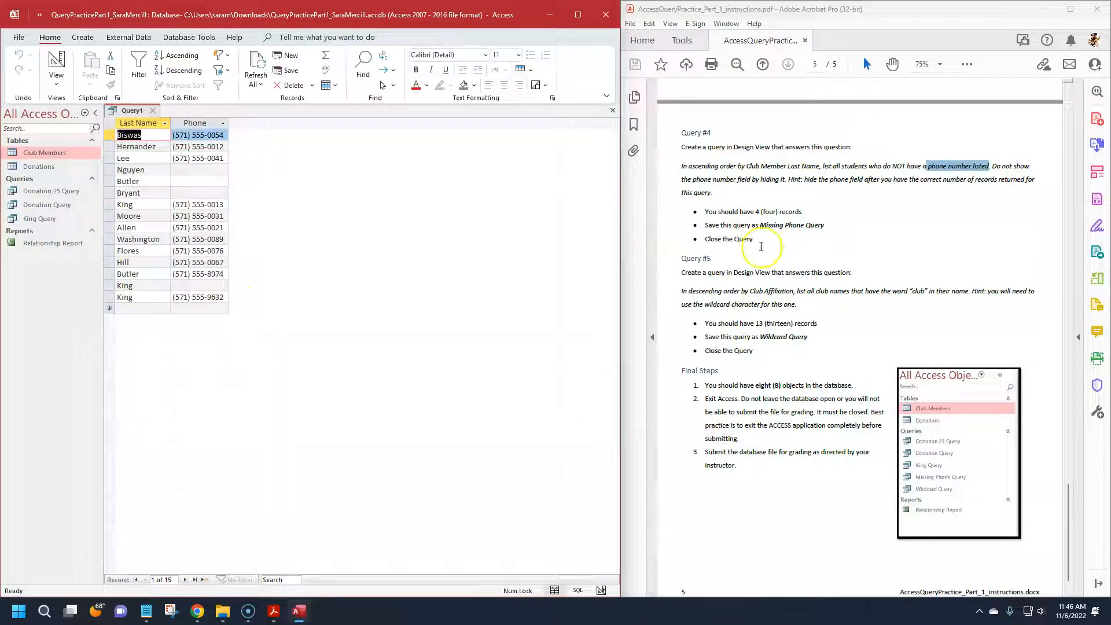
drag(760, 211, 801, 211)
click(479, 325)
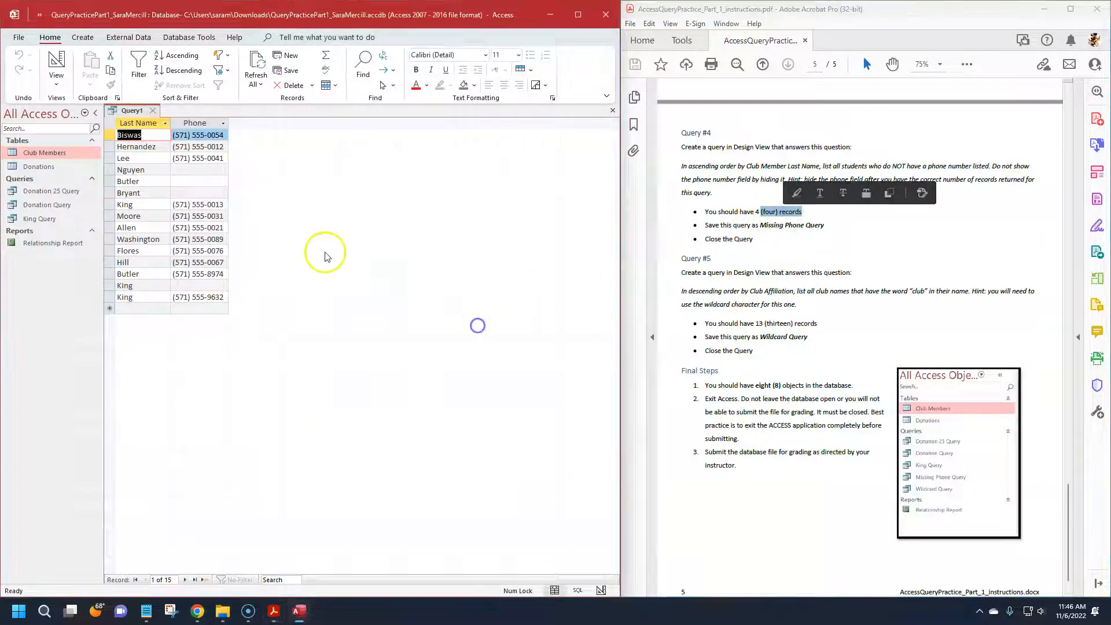
click(197, 173)
click(190, 183)
click(182, 286)
click(140, 285)
click(157, 192)
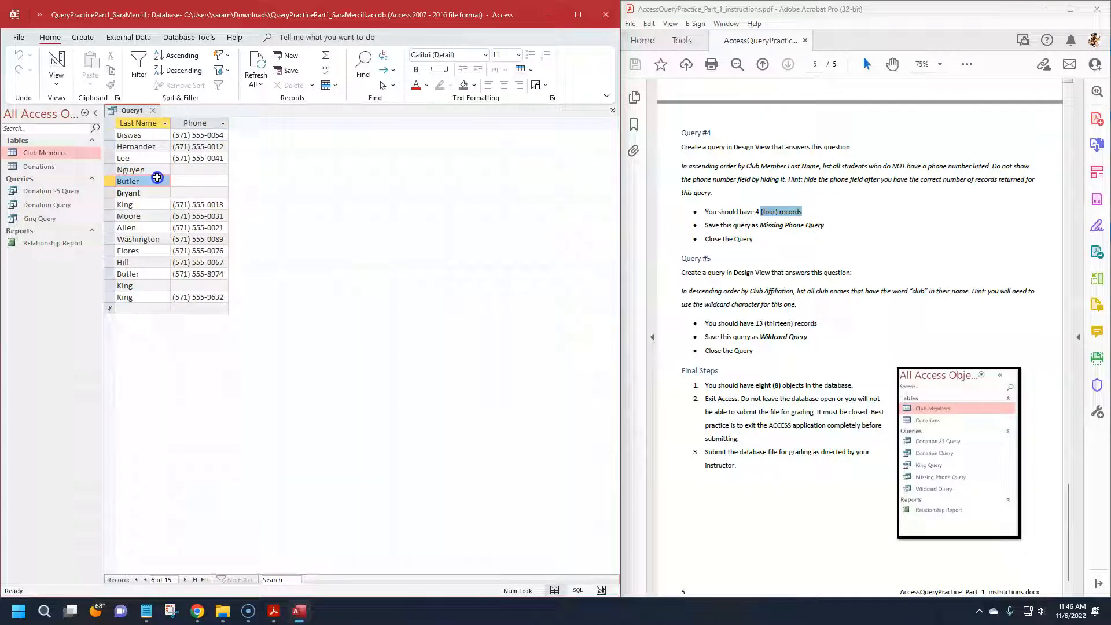
click(150, 170)
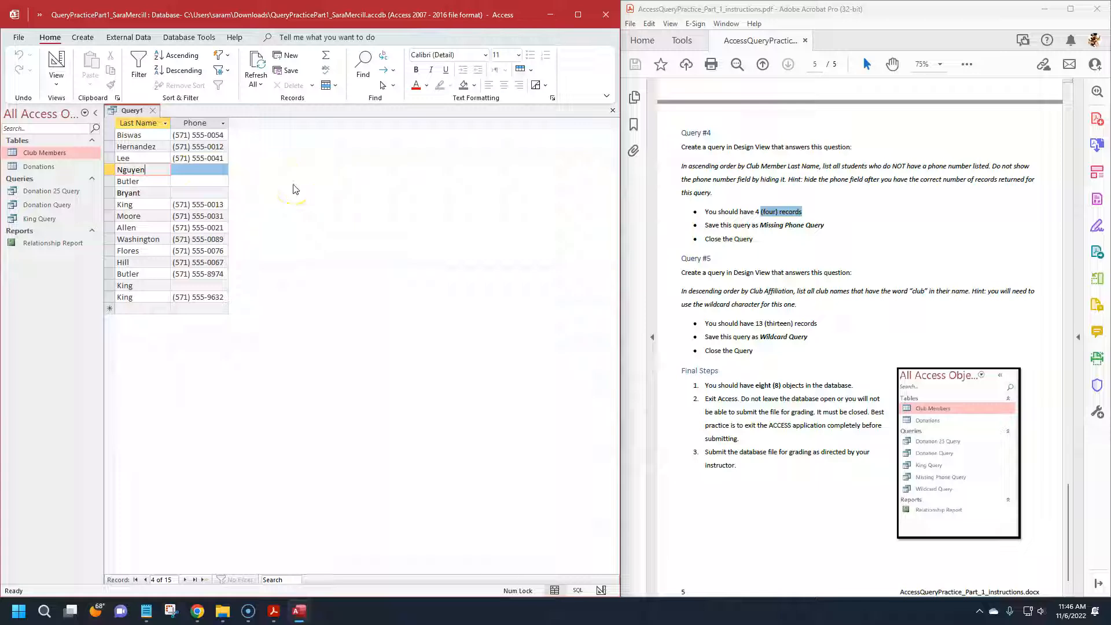
click(57, 63)
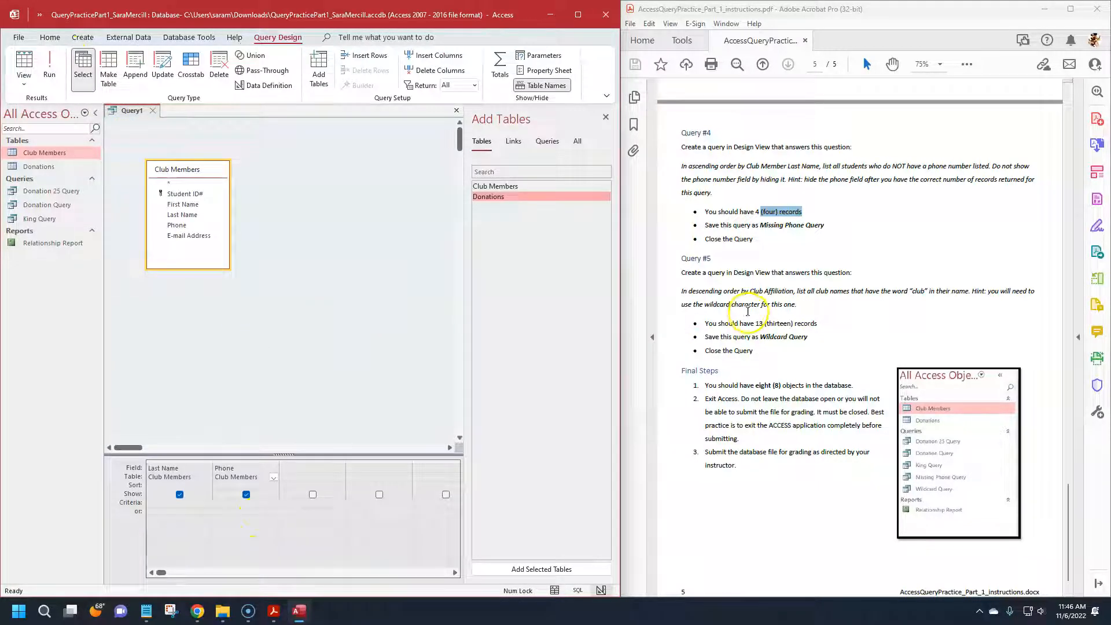
click(823, 250)
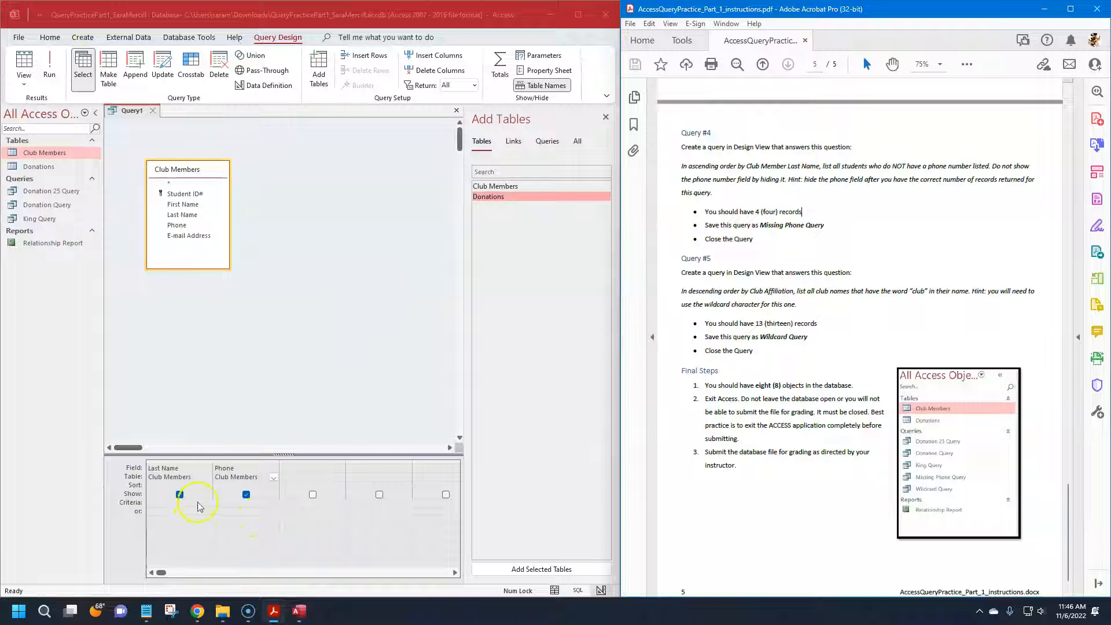
Add 'mean nothing' after NULL in the Notepad notes, then minimize Notepad.
click(146, 610)
drag(248, 158, 166, 155)
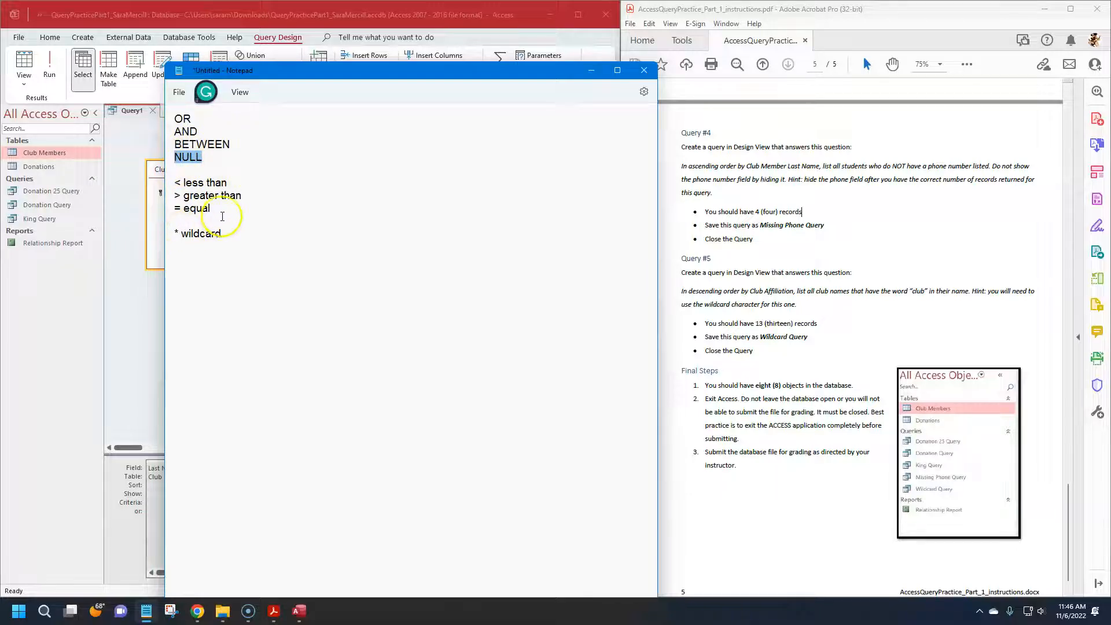
click(310, 155)
text(mean nothing)
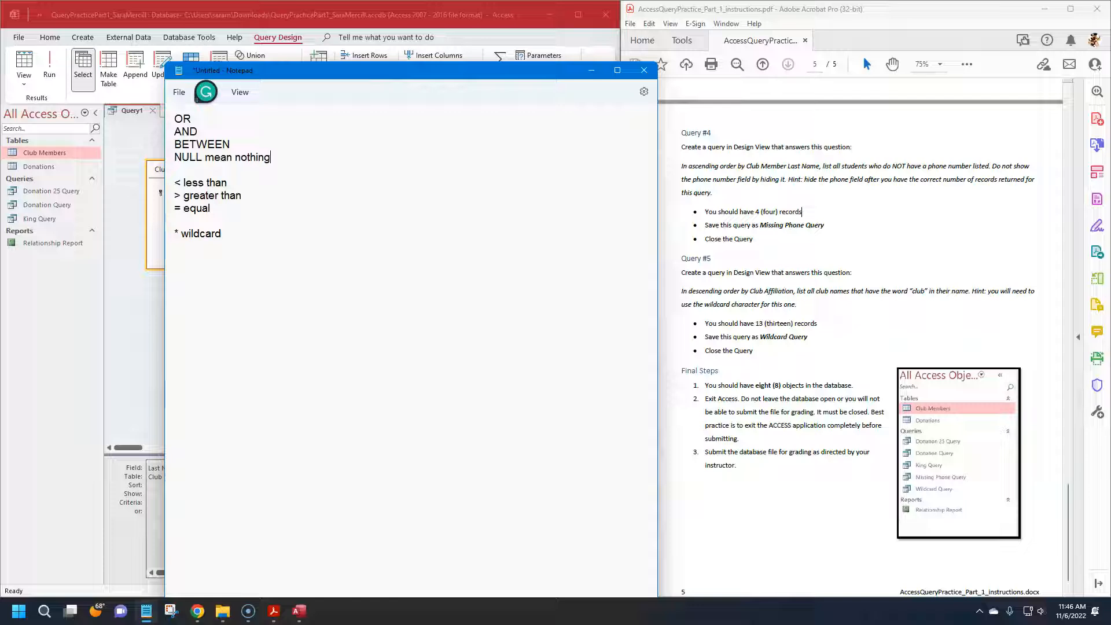
text(()
click(591, 70)
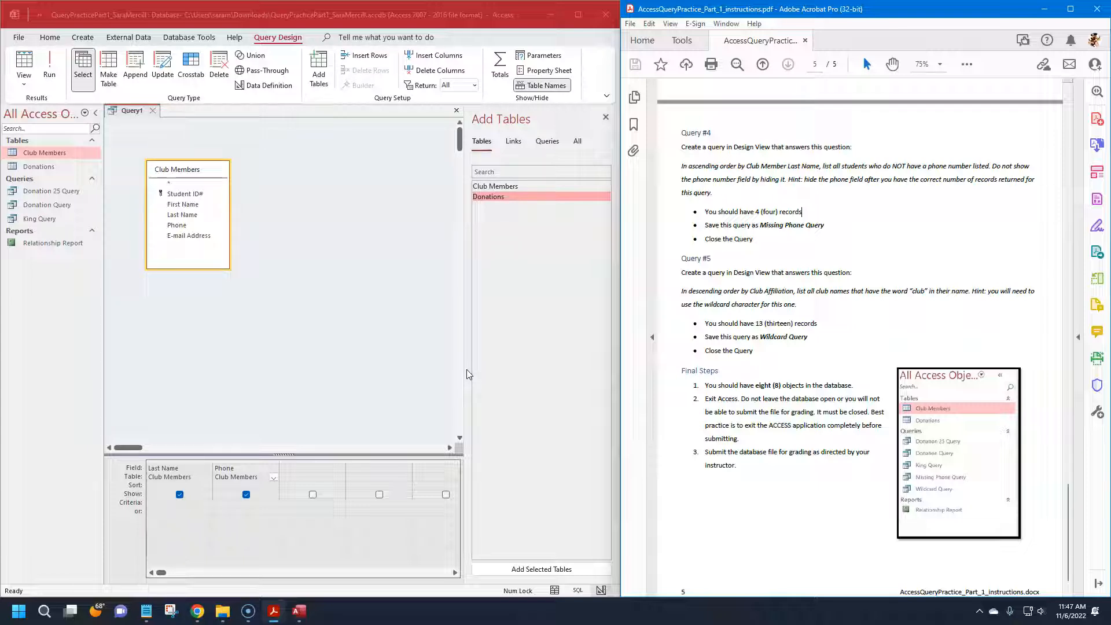
Set Is Null as the Phone criterion and run Query1, returning four members.
click(266, 495)
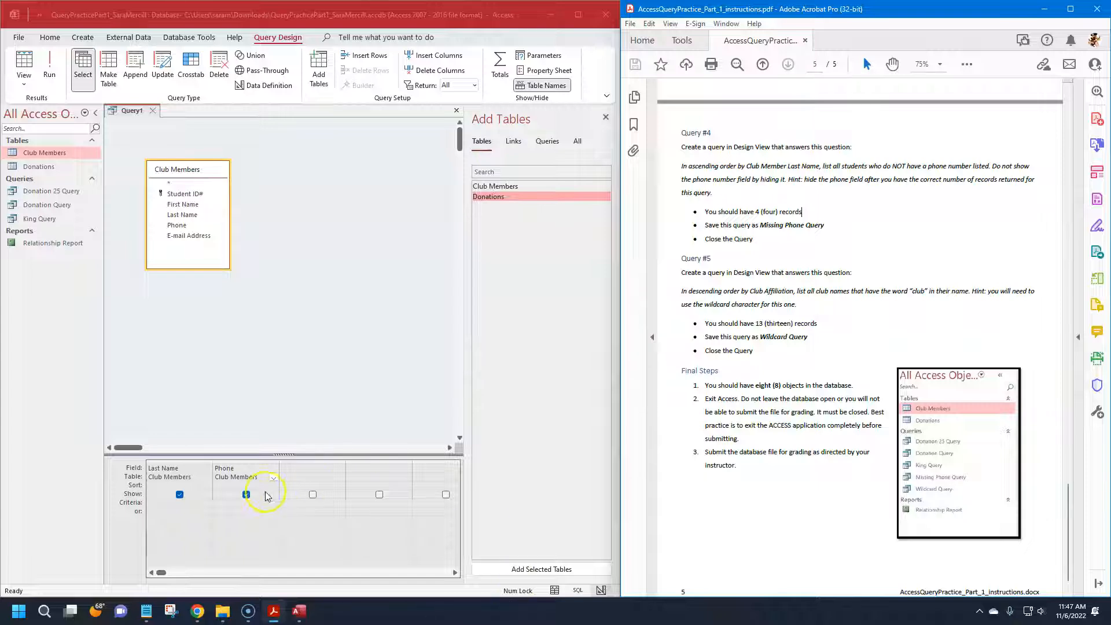
click(222, 502)
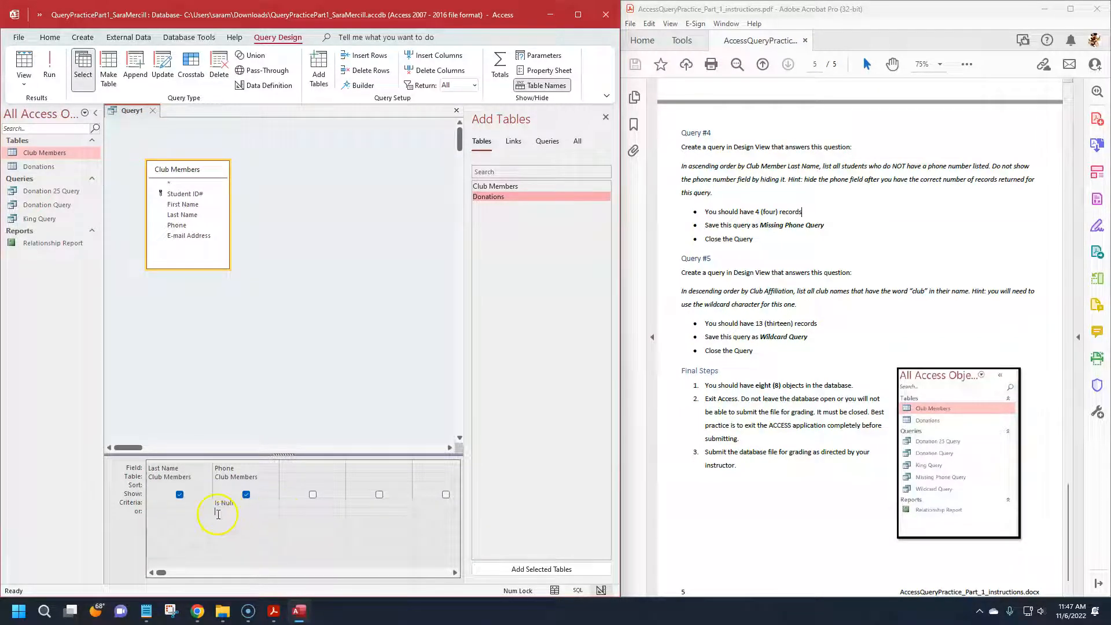
click(250, 518)
click(49, 66)
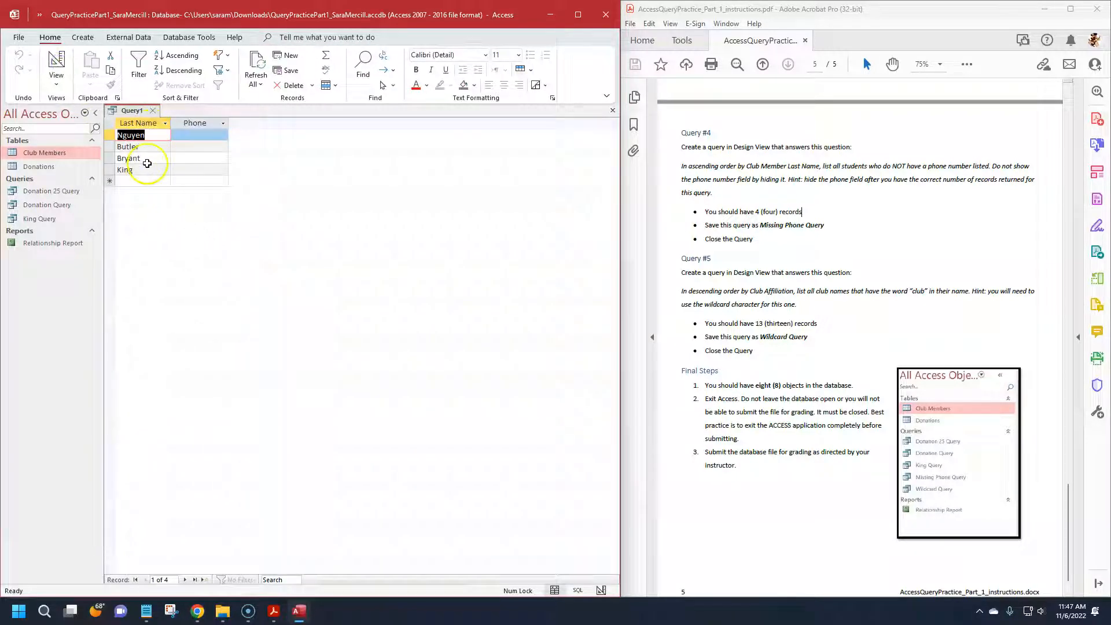
Check the empty phone cells of Nguyen, Butler, Bryant and King in the results.
click(197, 134)
click(197, 147)
click(197, 159)
click(198, 170)
click(197, 136)
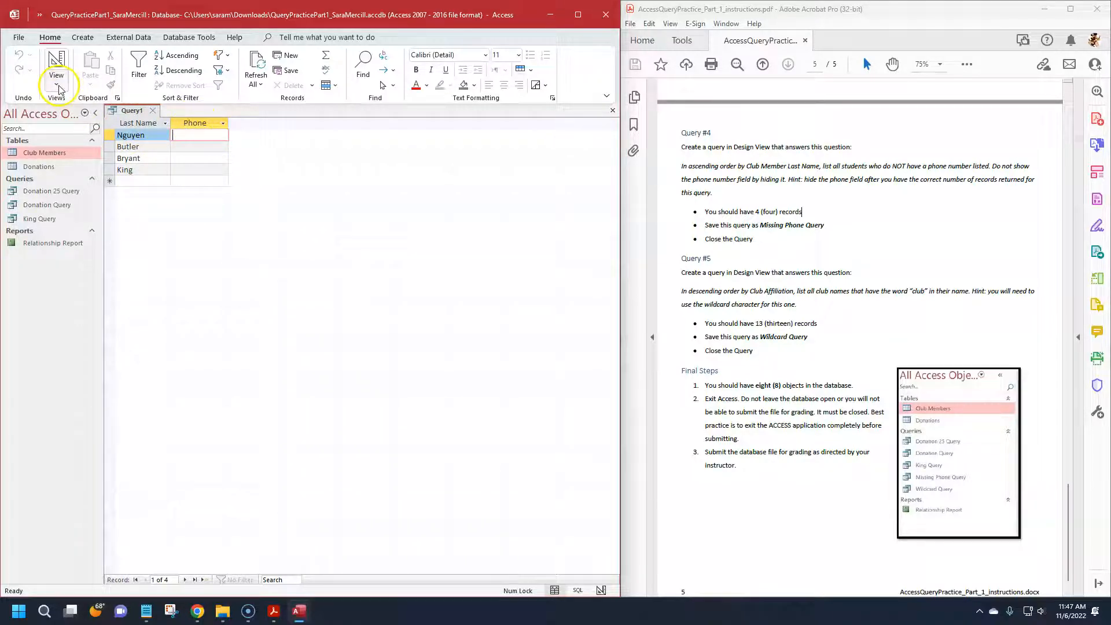
Uncheck Show for Phone in Design View and rerun so only last names appear.
click(56, 64)
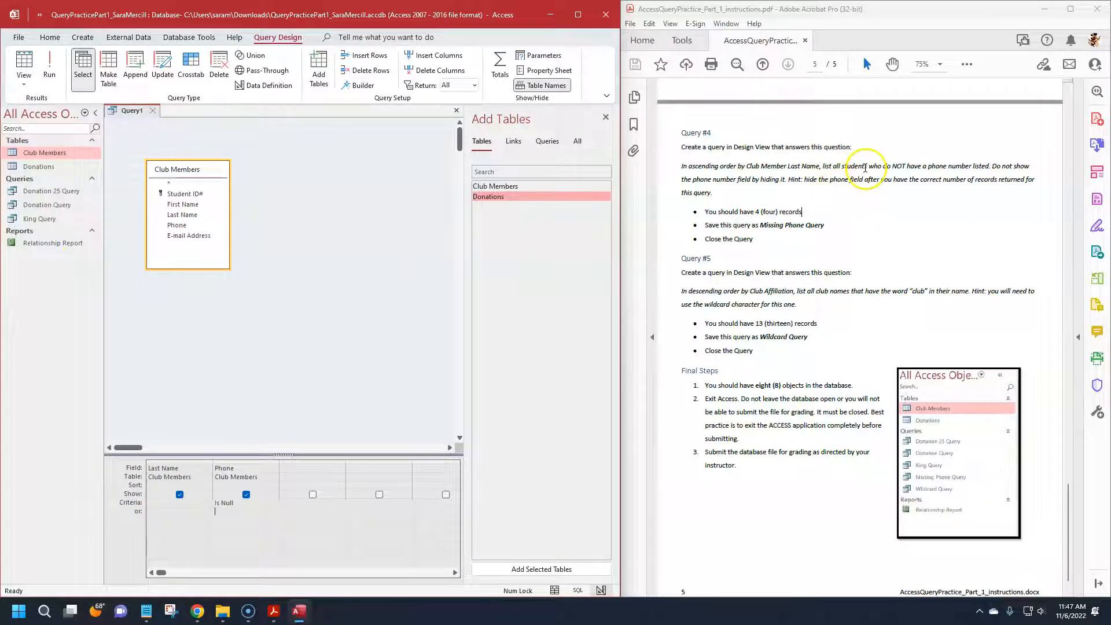
drag(906, 166, 1007, 173)
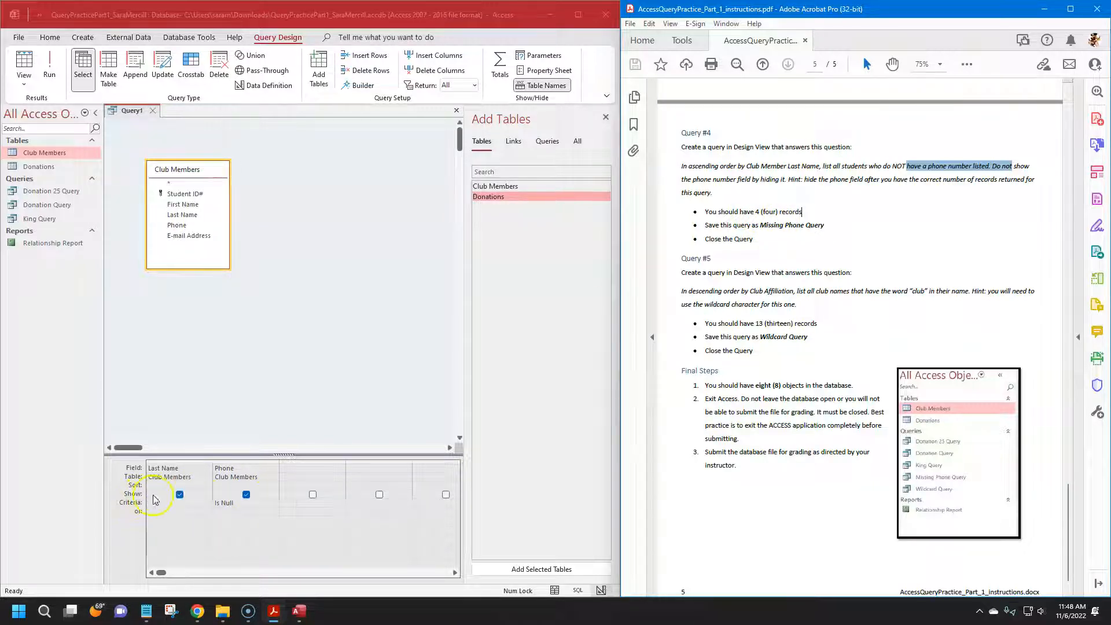
click(246, 495)
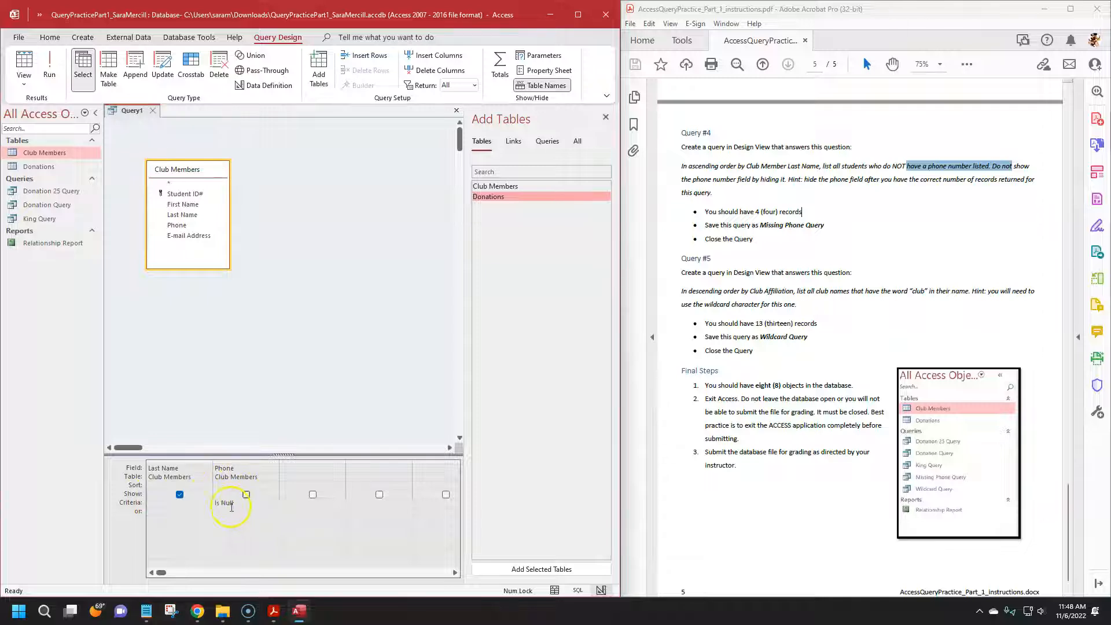
click(244, 505)
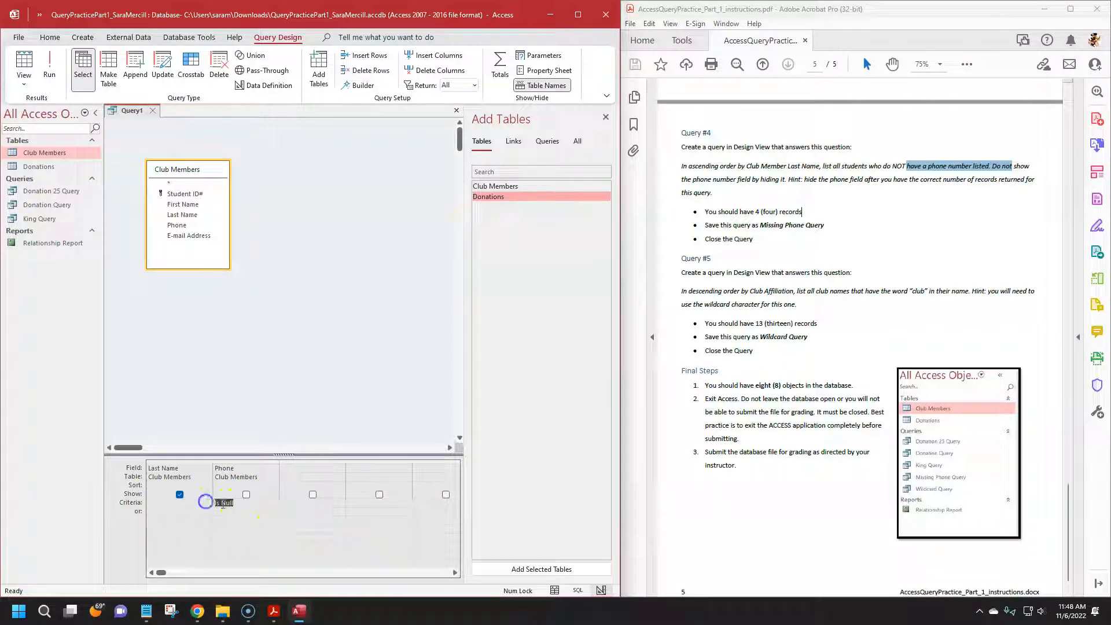
click(49, 65)
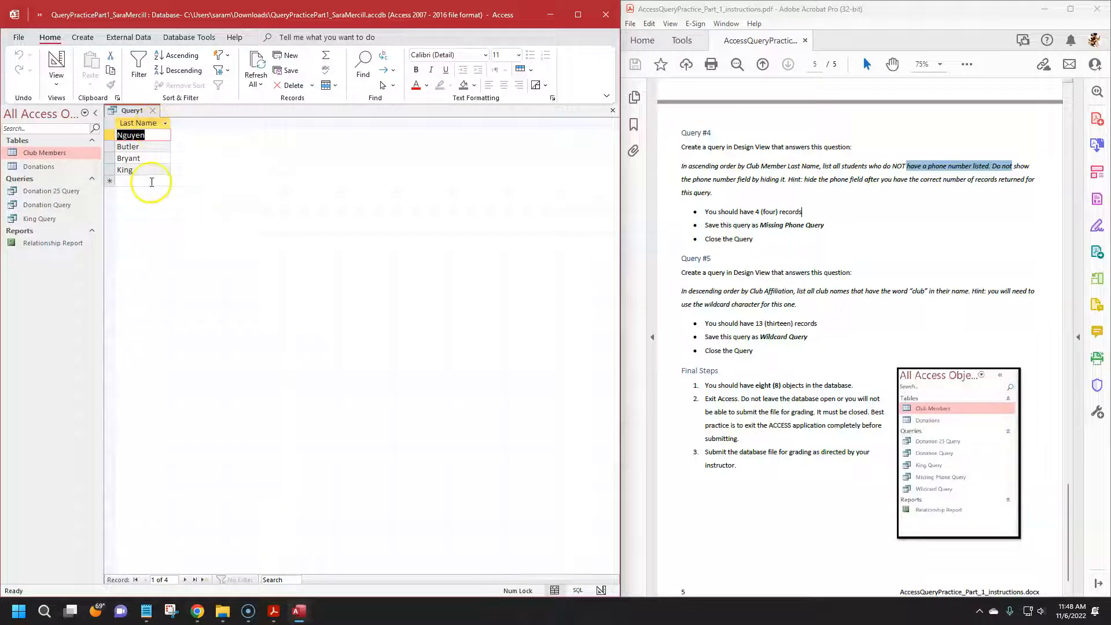
click(911, 194)
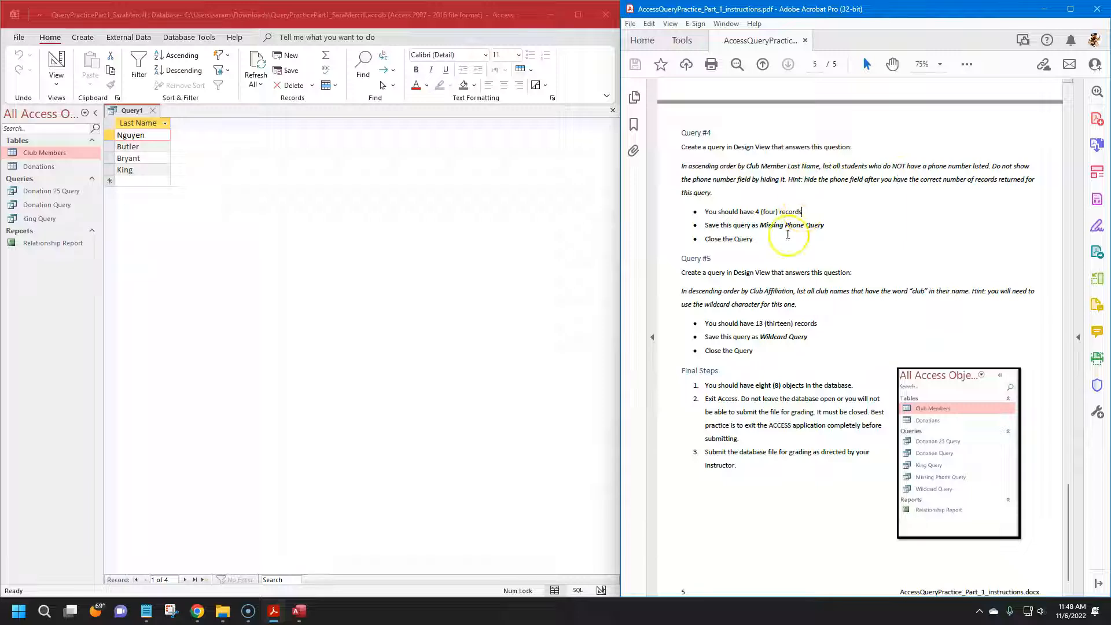
Save Query1 as 'Missing Phone Query' and close its tab.
right_click(131, 110)
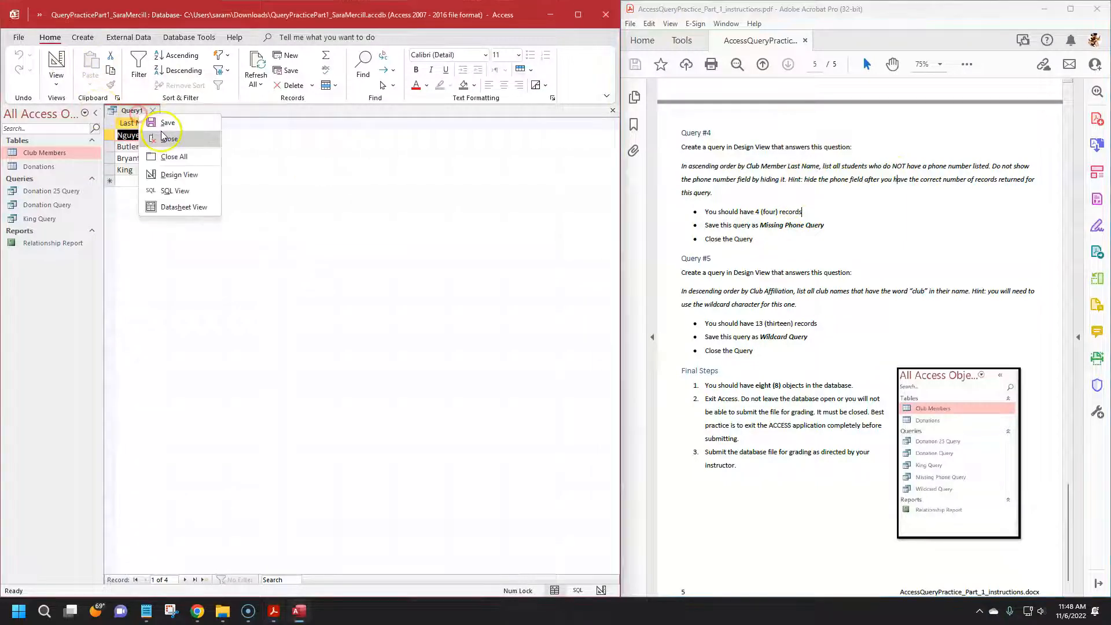
click(162, 120)
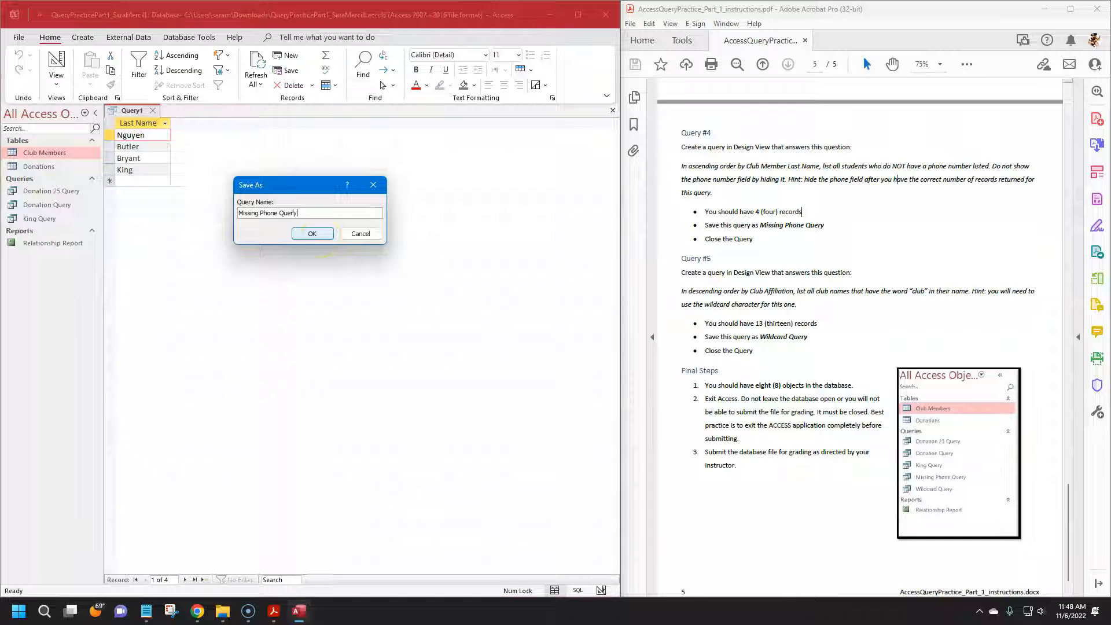
click(315, 234)
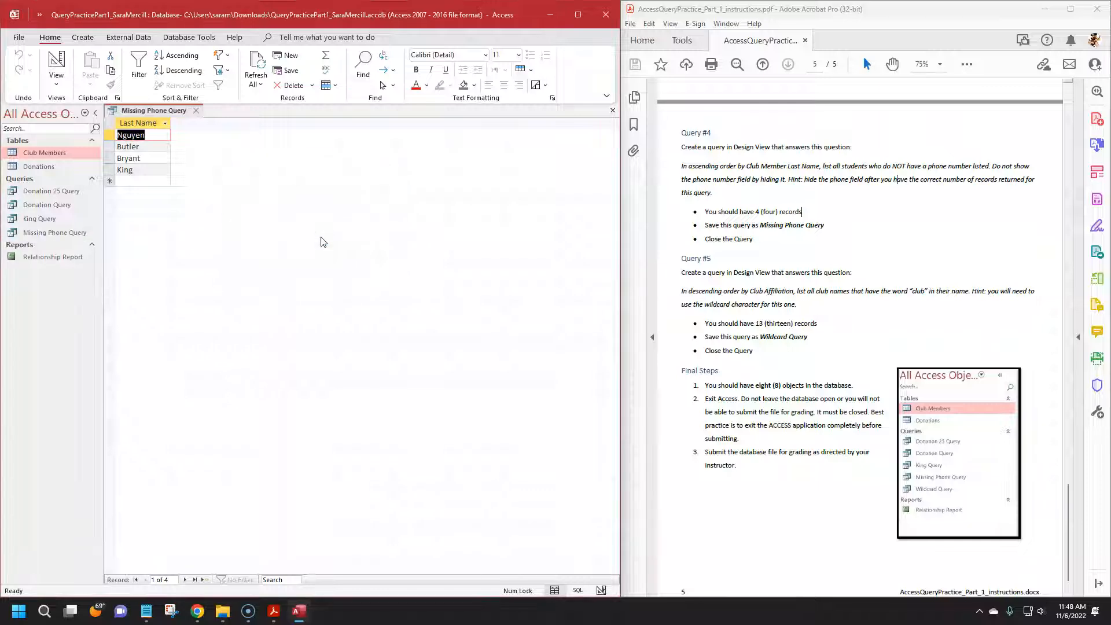
click(195, 111)
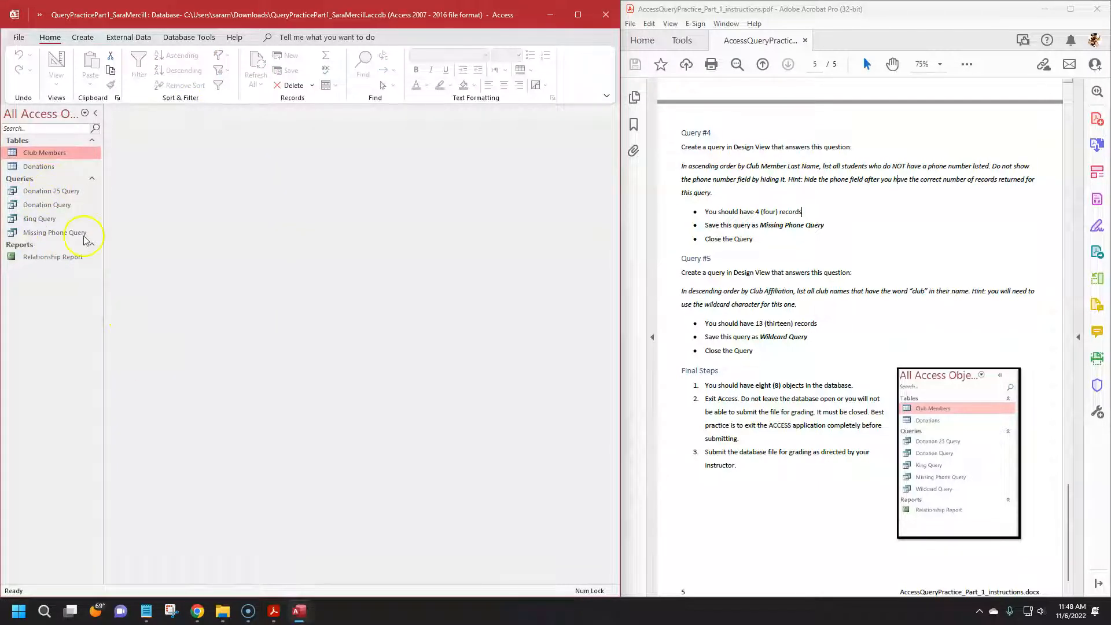
scroll(784, 315, down, 1)
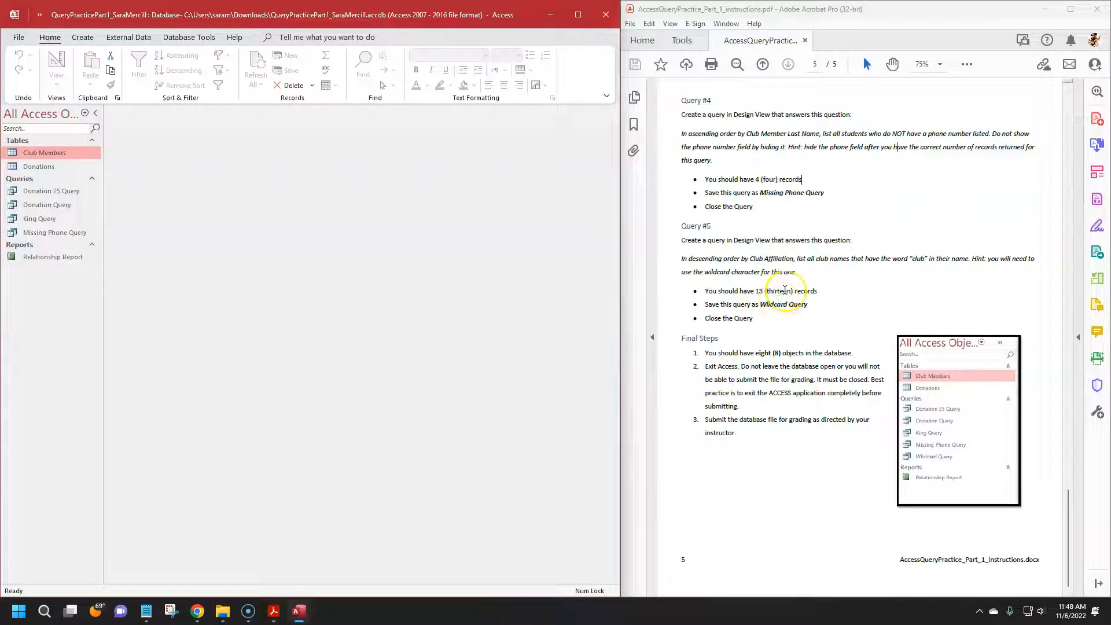
click(148, 616)
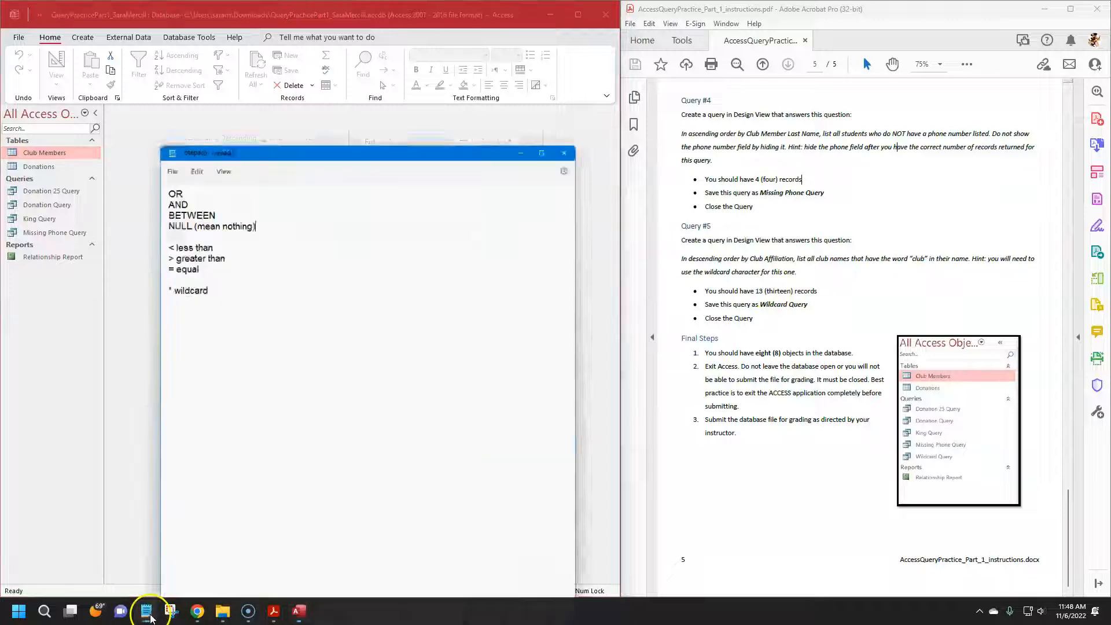
drag(227, 234, 172, 244)
click(185, 232)
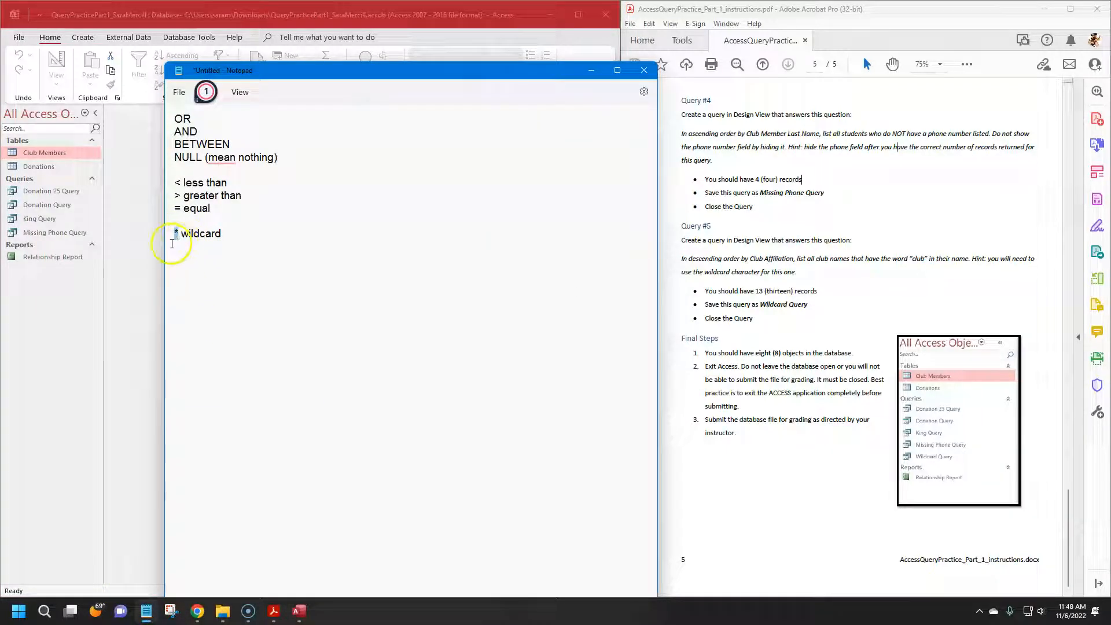
click(591, 70)
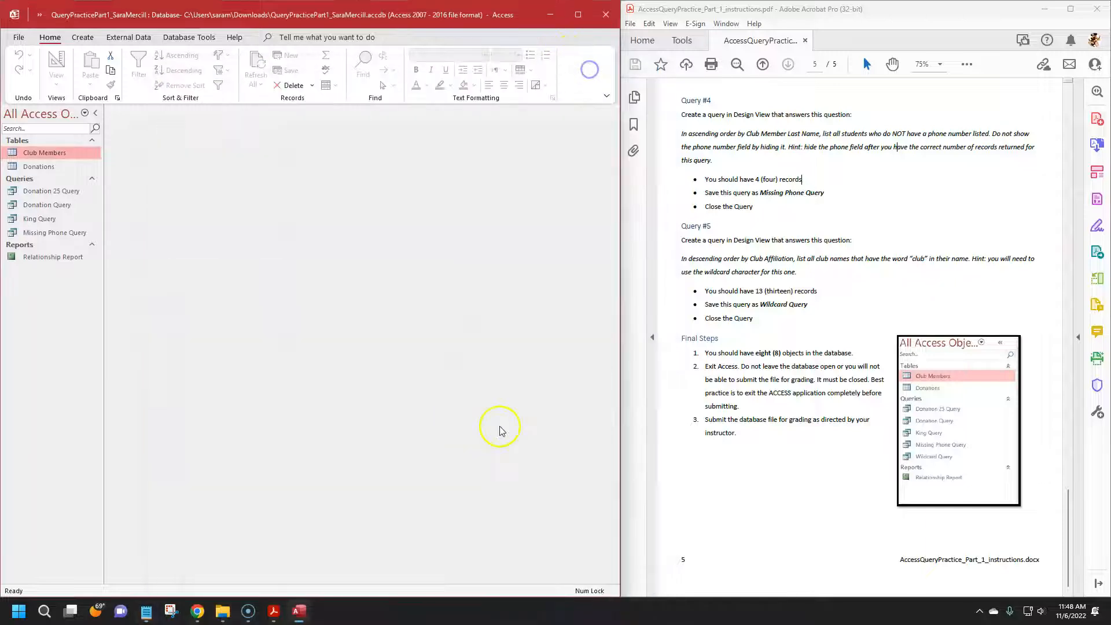
click(743, 259)
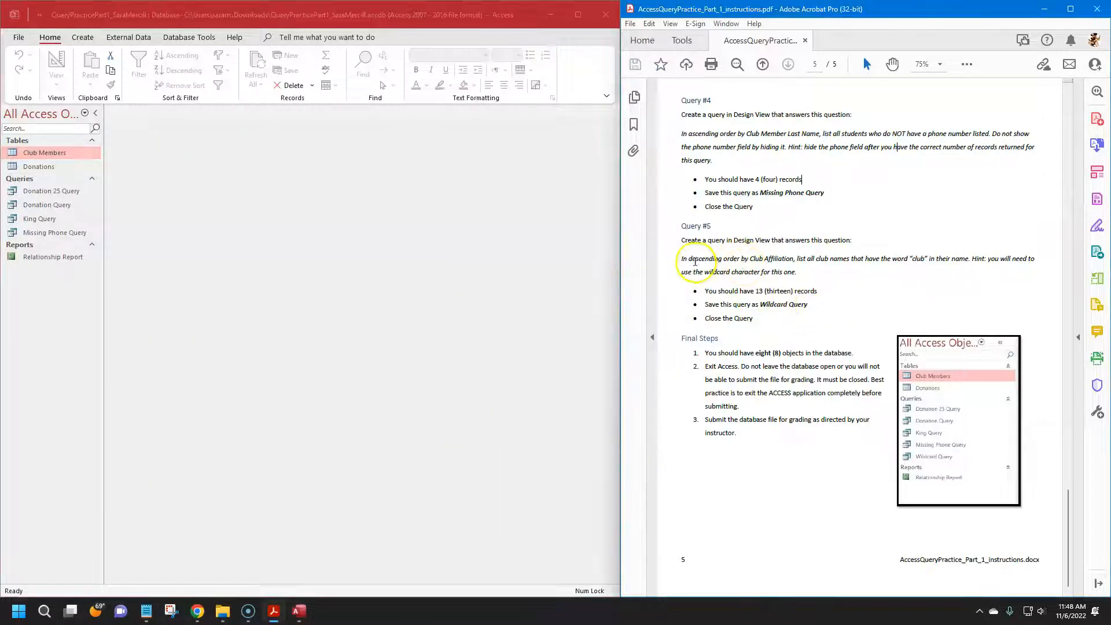
drag(681, 259, 736, 259)
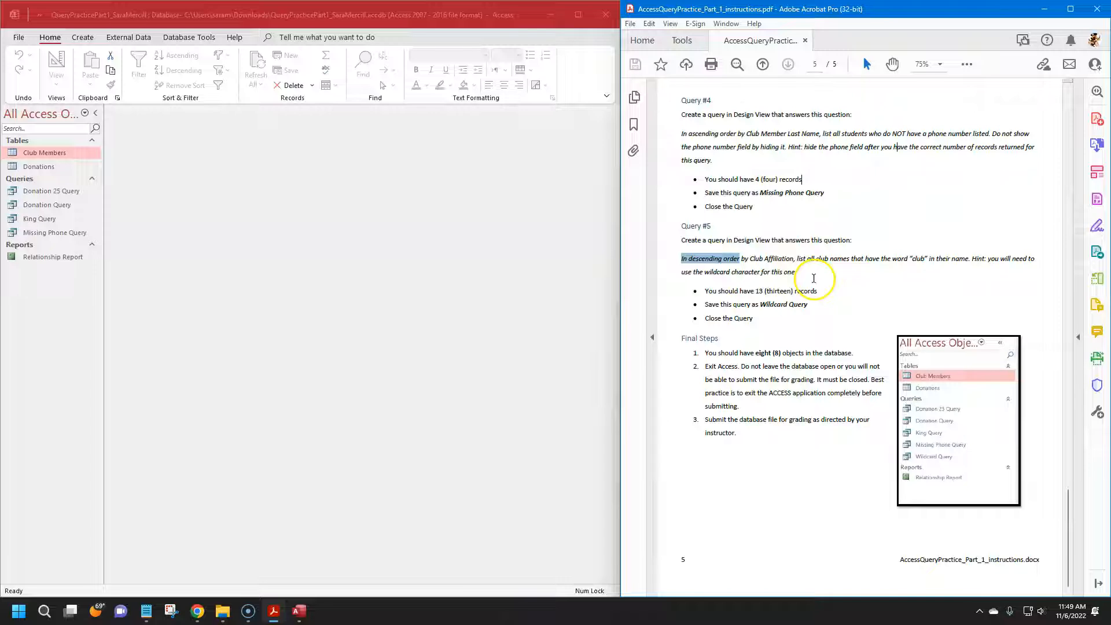
drag(755, 291, 792, 291)
click(844, 292)
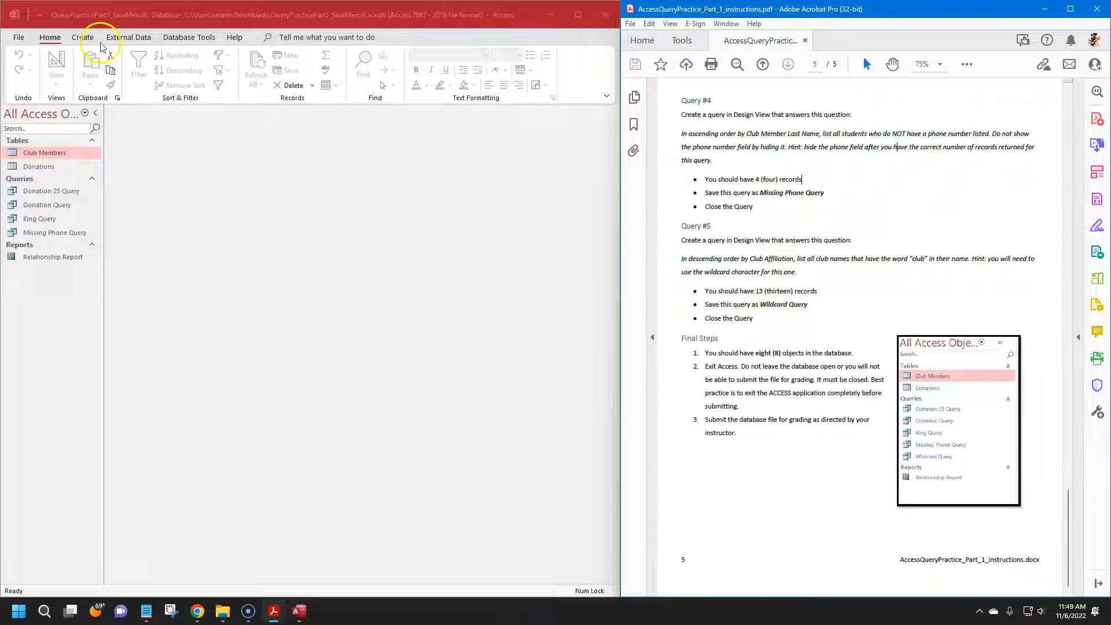
click(83, 37)
Create a new design query with Club Members and Donations, adding Club Affiliation from Donations.
click(190, 65)
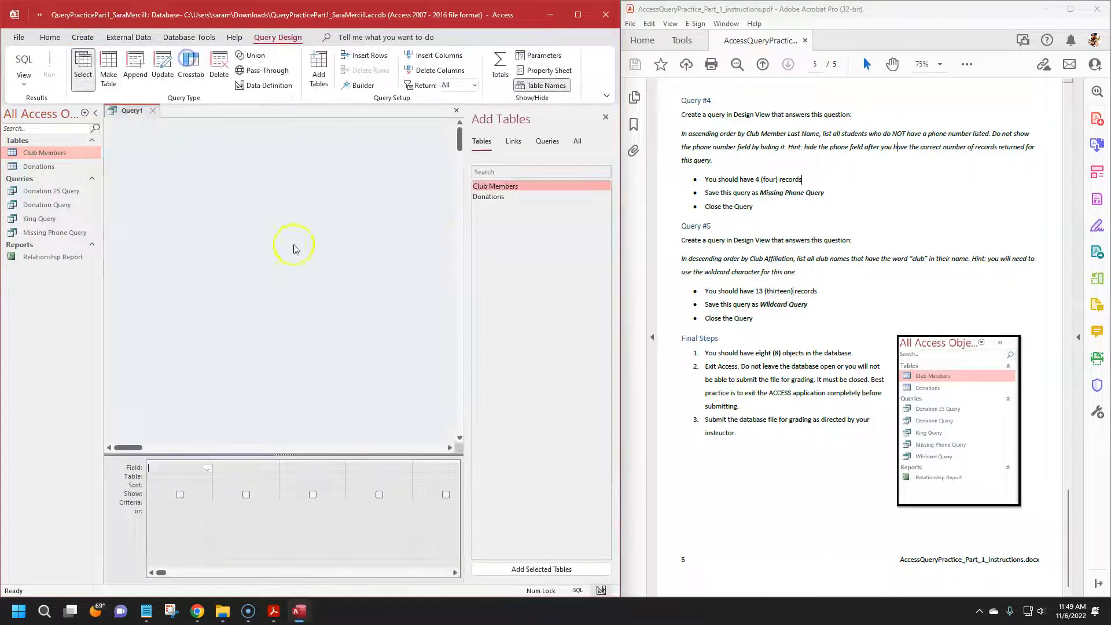
double_click(487, 186)
double_click(488, 196)
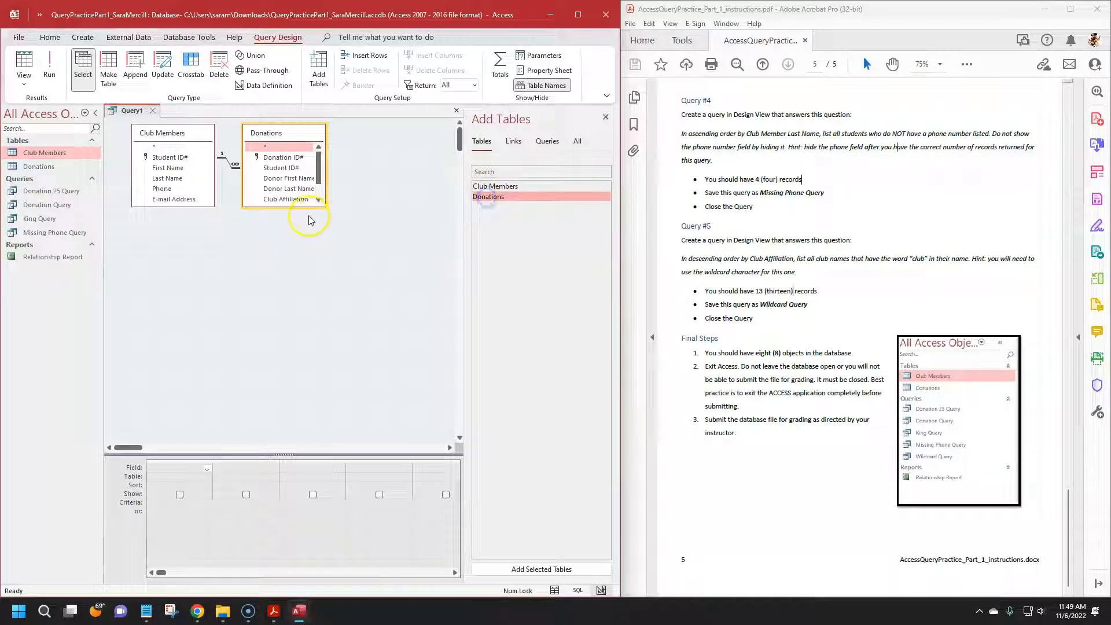
drag(279, 206, 275, 251)
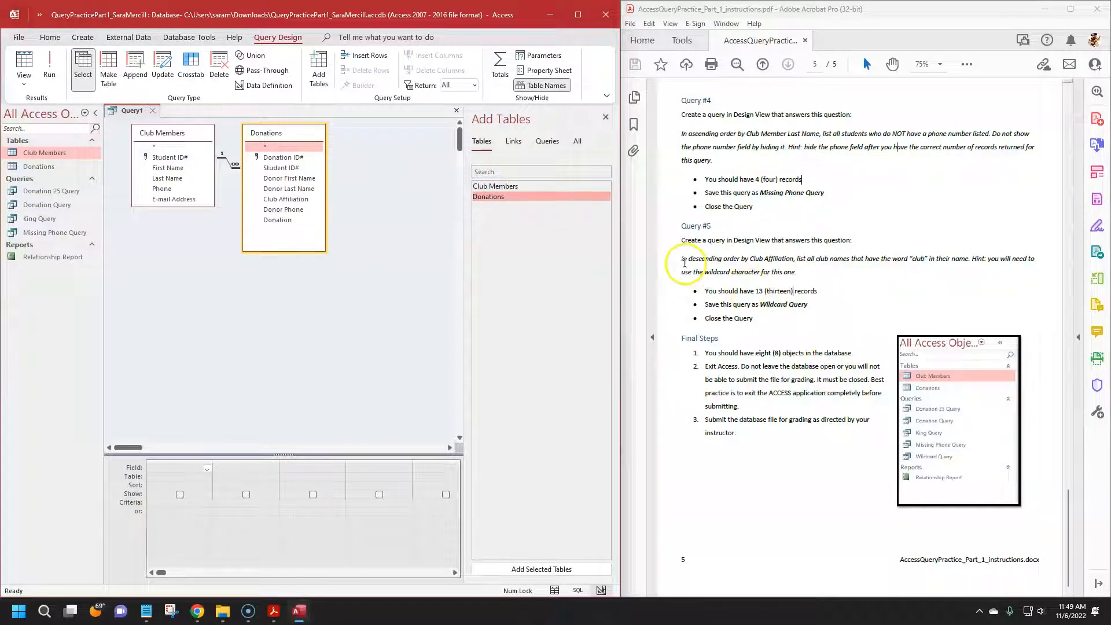
drag(749, 259, 797, 261)
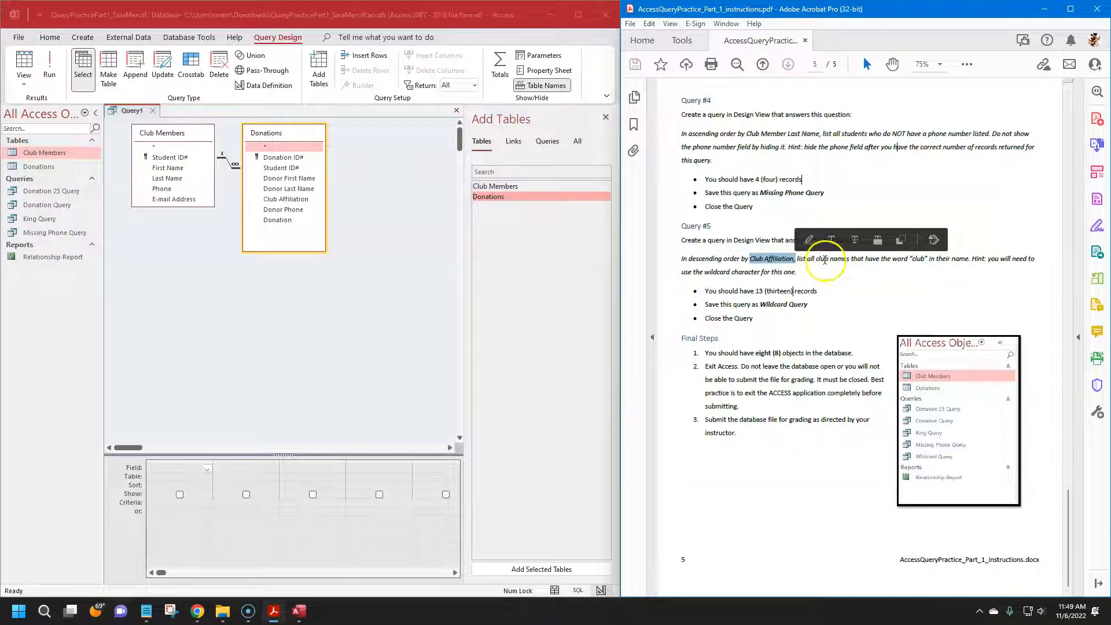
click(839, 288)
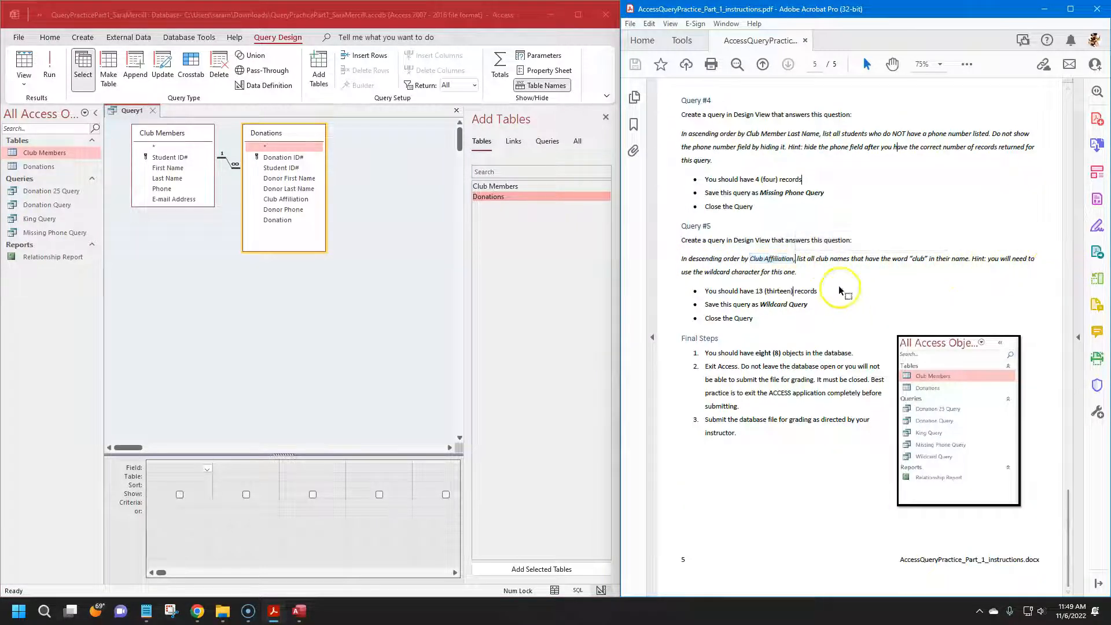
drag(751, 260, 793, 261)
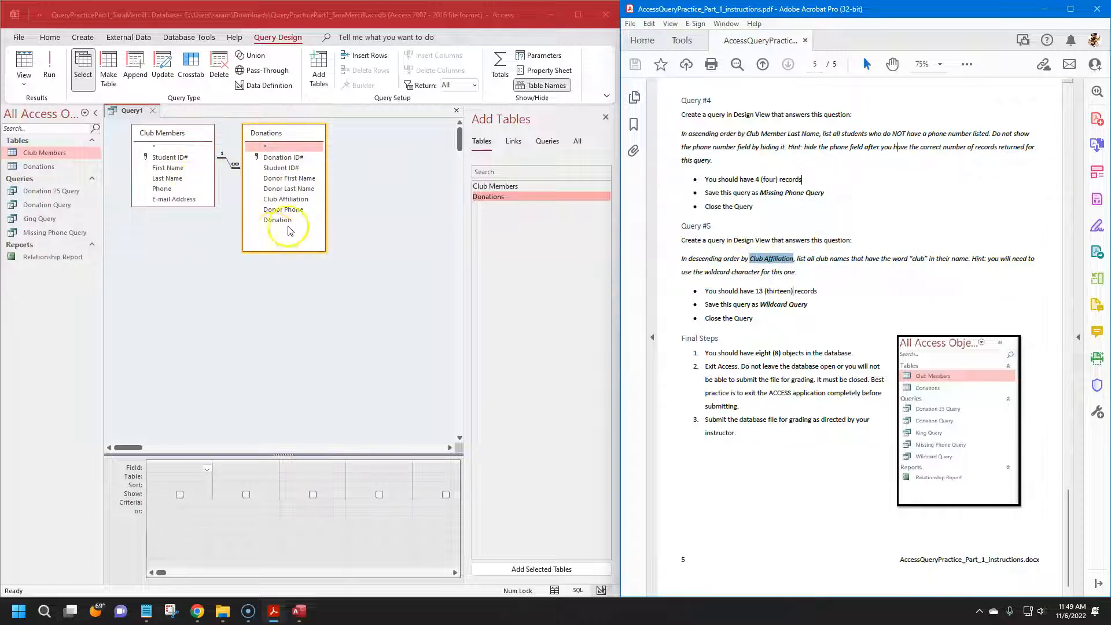
double_click(285, 199)
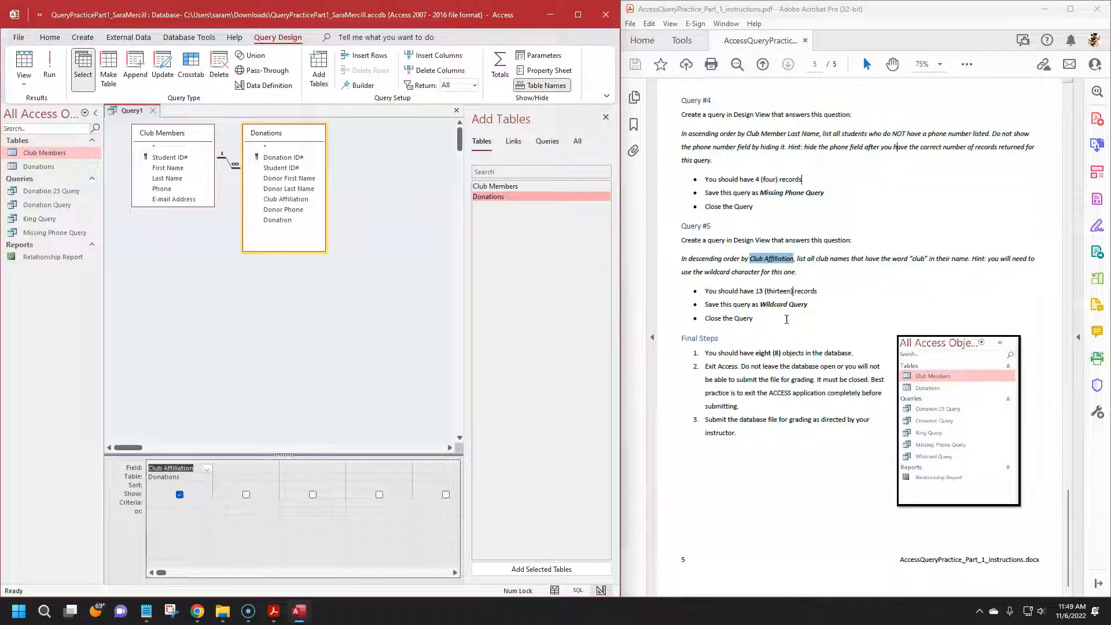
Remove the Club Members table and move the Donations field list left.
click(365, 322)
click(163, 133)
right_click(165, 133)
click(191, 140)
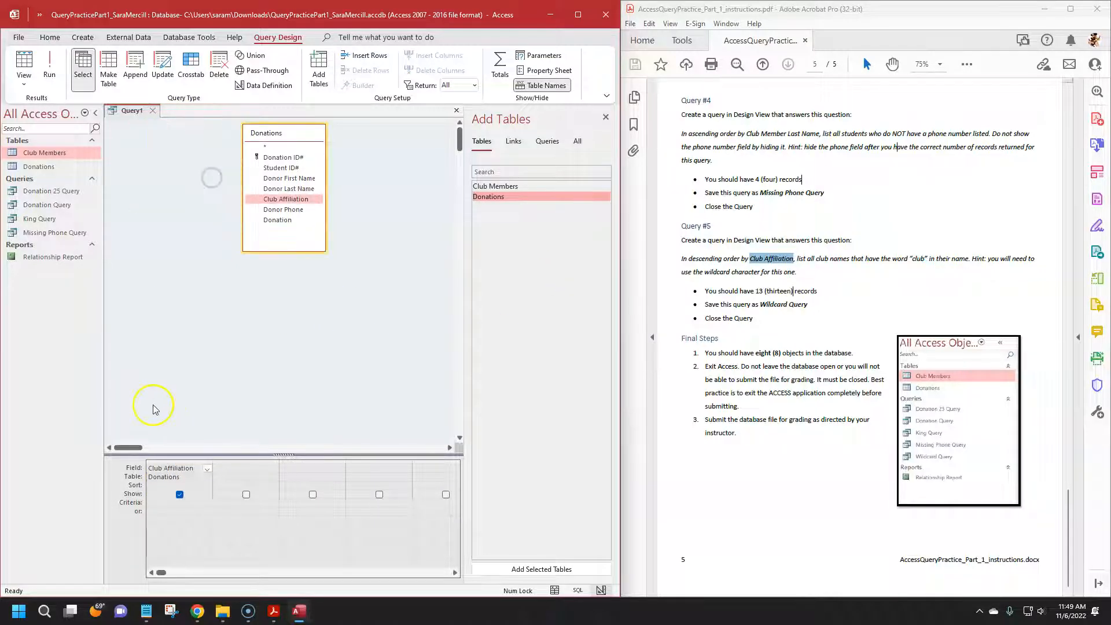
drag(298, 134, 219, 146)
click(214, 324)
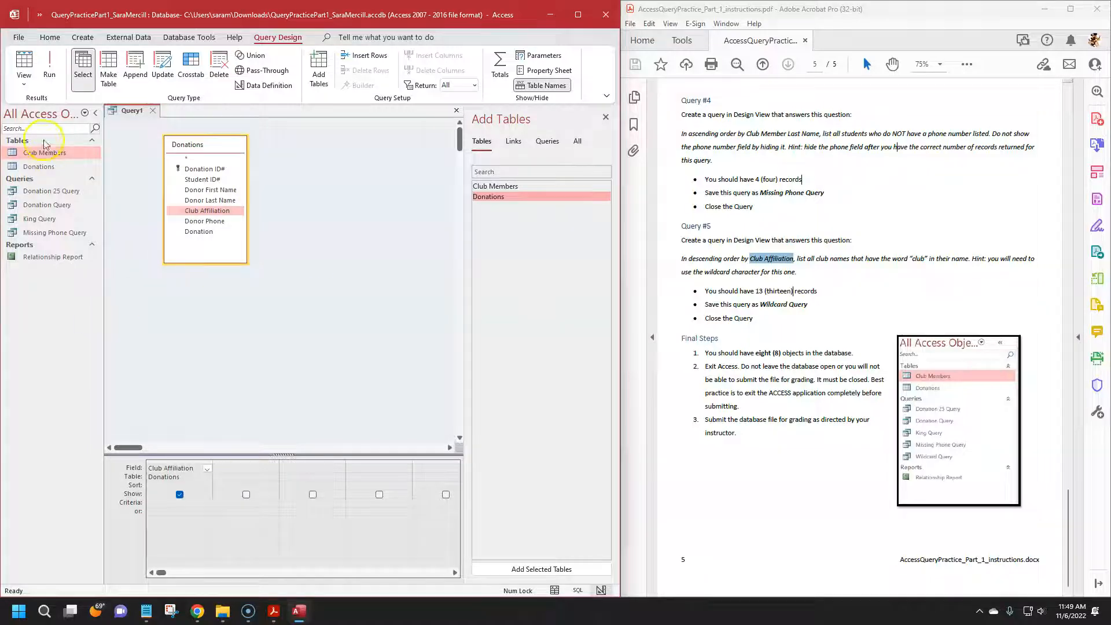
Run Query1 and browse the 30 Club Affiliation values, like Chess Club Global and Culinary Arts Club.
click(49, 66)
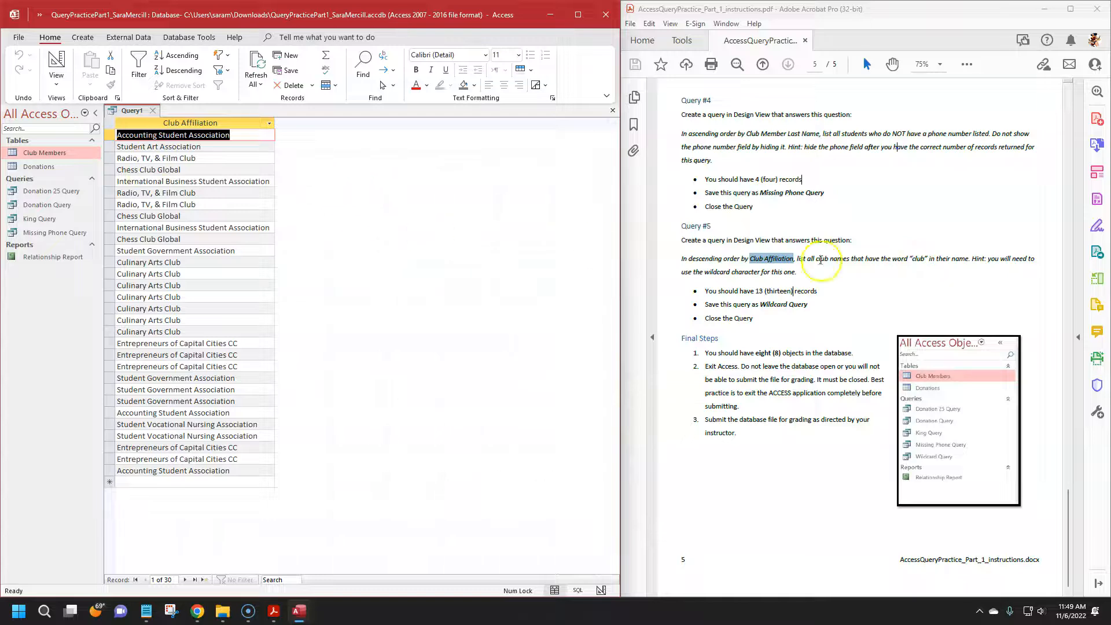
drag(913, 259, 934, 258)
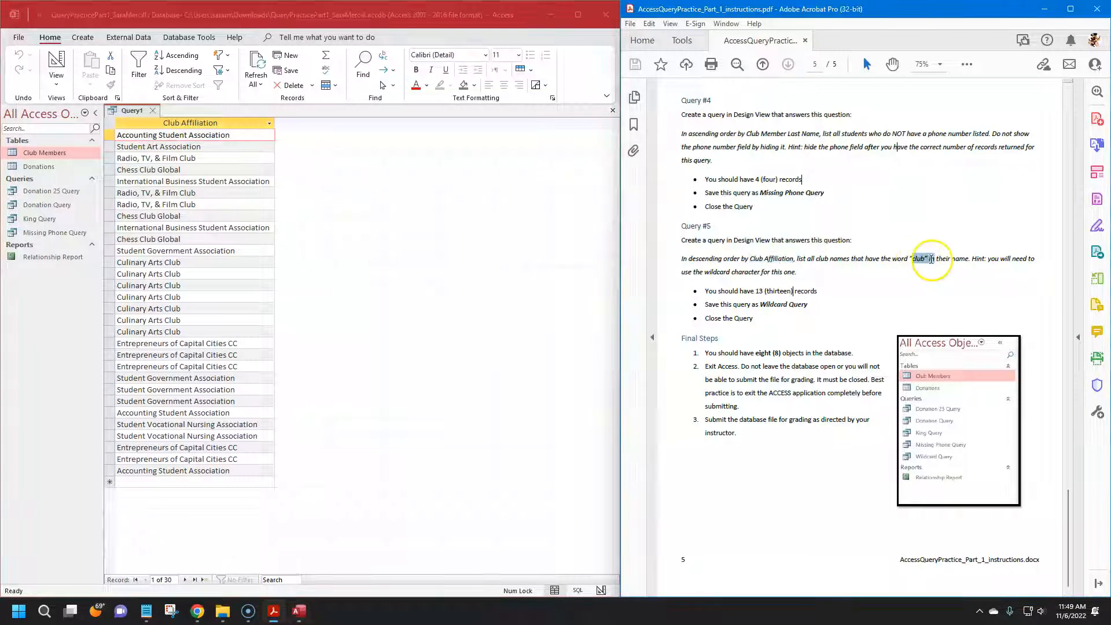
click(202, 159)
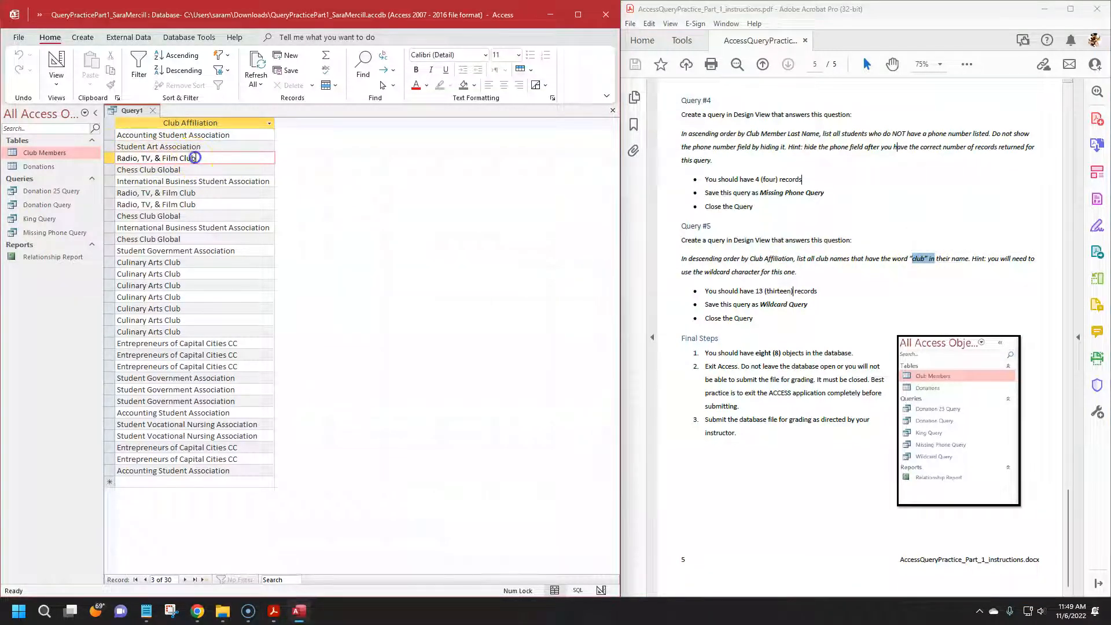
double_click(194, 157)
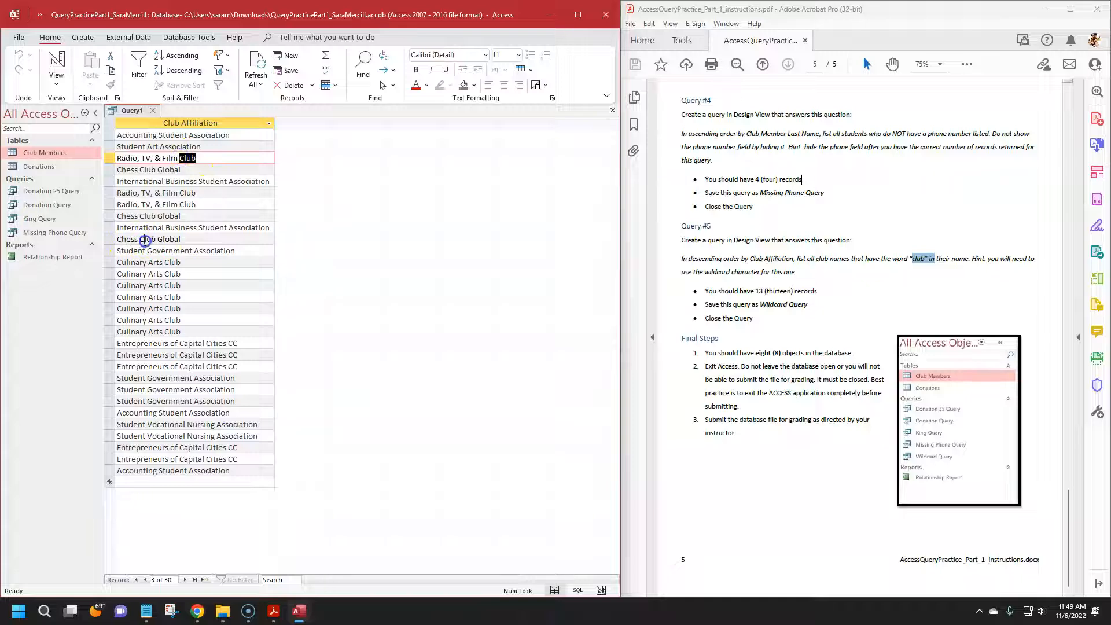
click(145, 241)
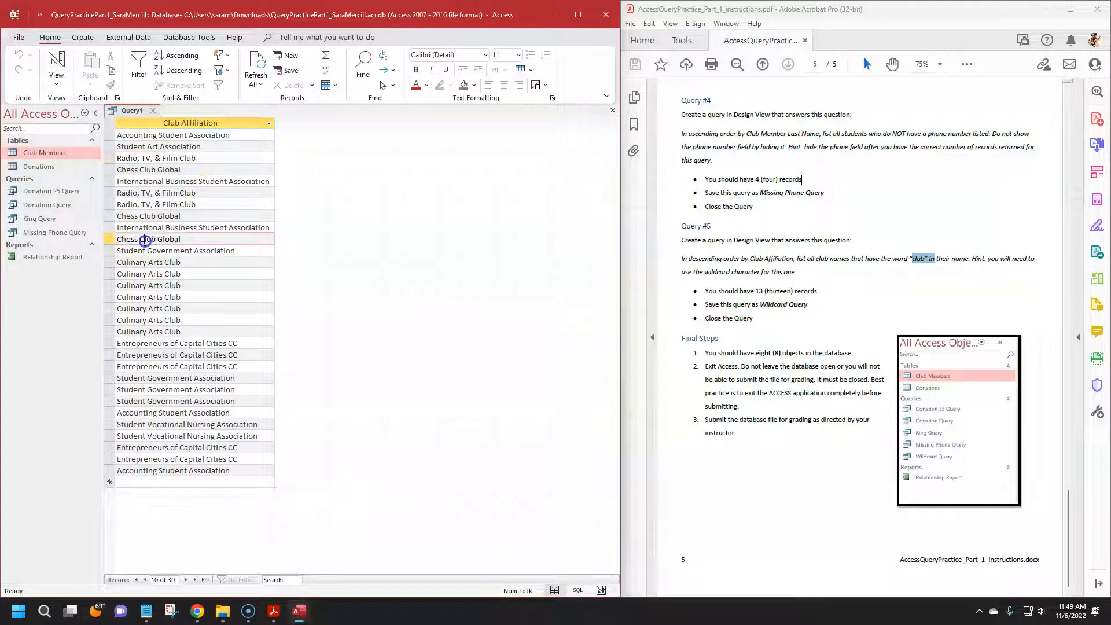
click(159, 333)
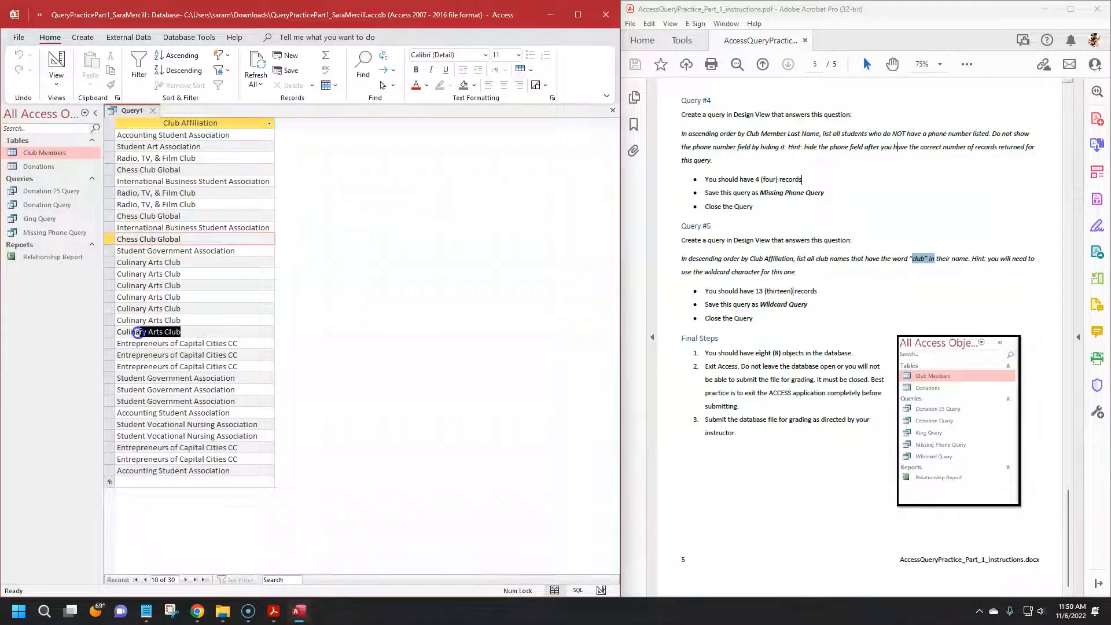
click(159, 285)
click(159, 240)
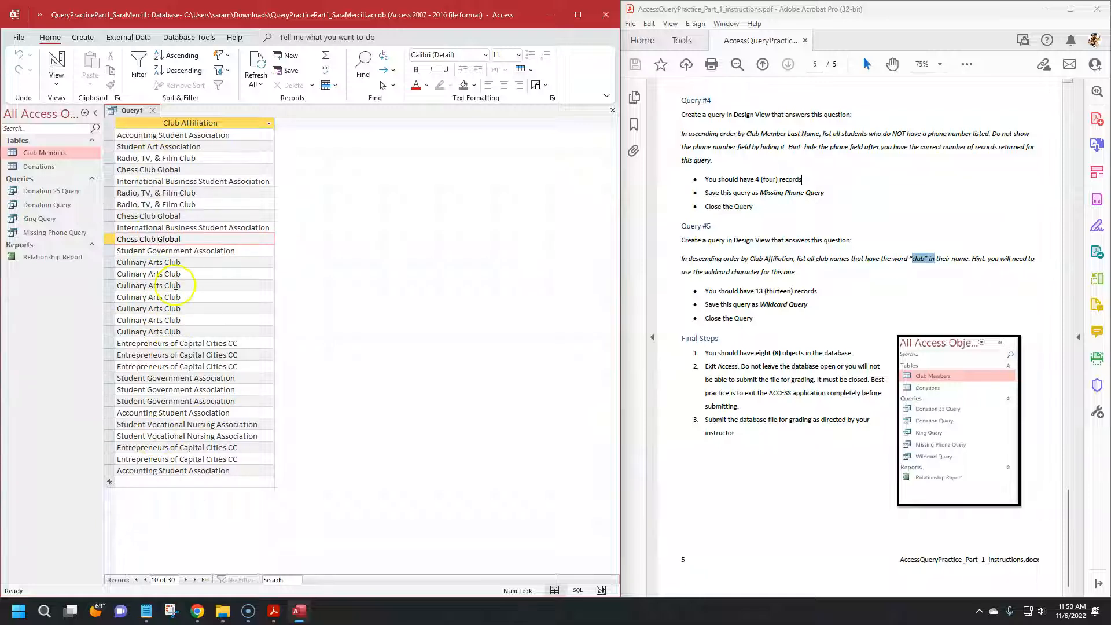
Enter 'club' as the Club Affiliation criterion and run Query1, which returns no records.
click(56, 62)
click(164, 503)
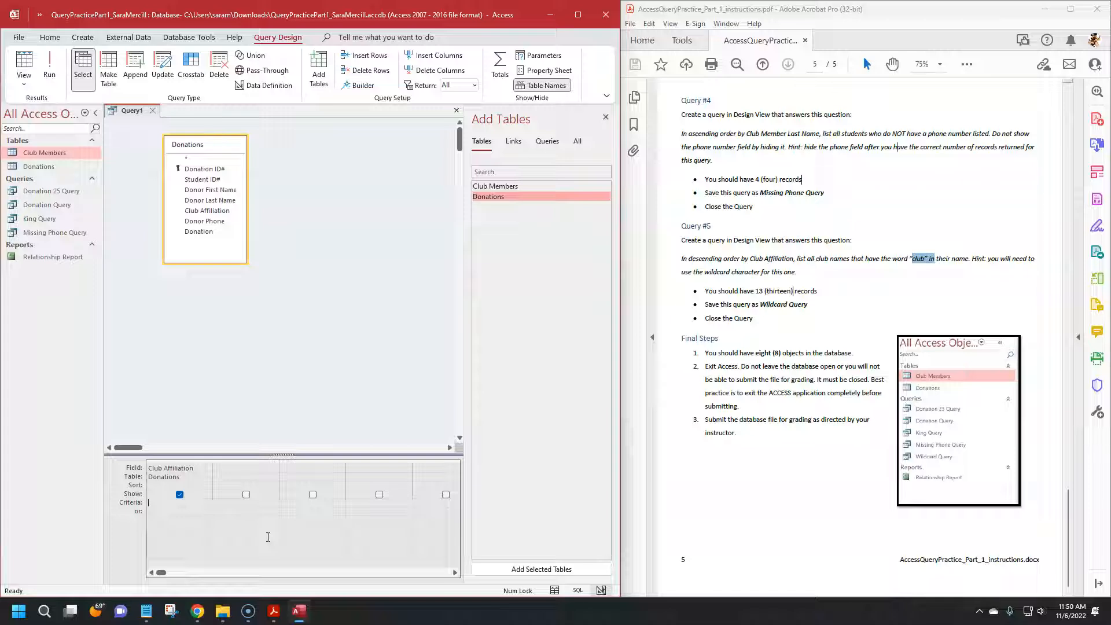
text(club)
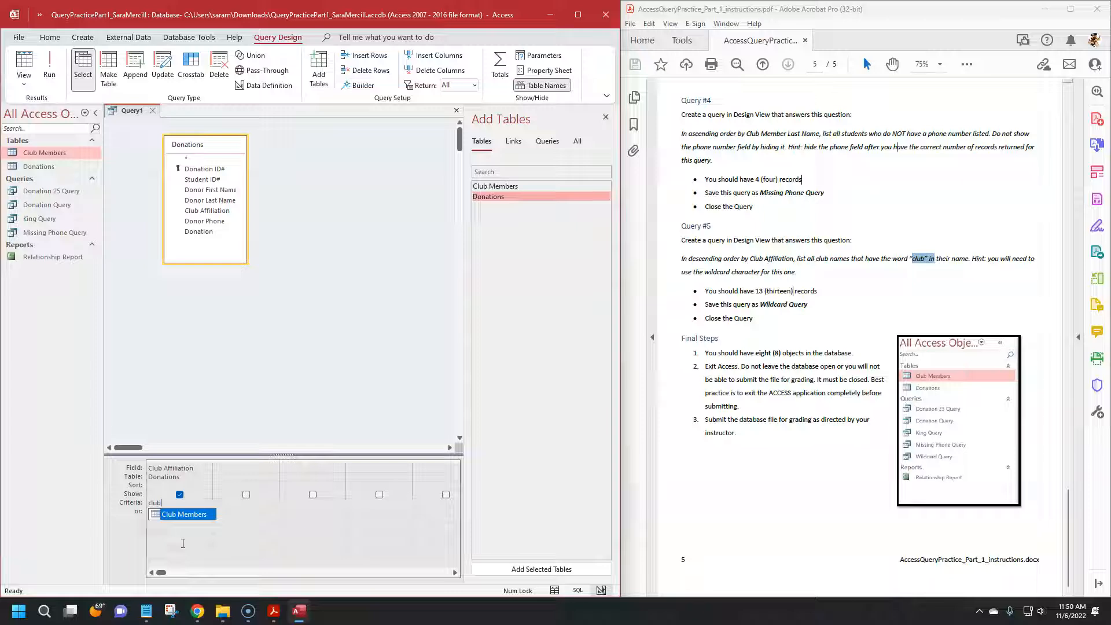
click(250, 532)
click(49, 64)
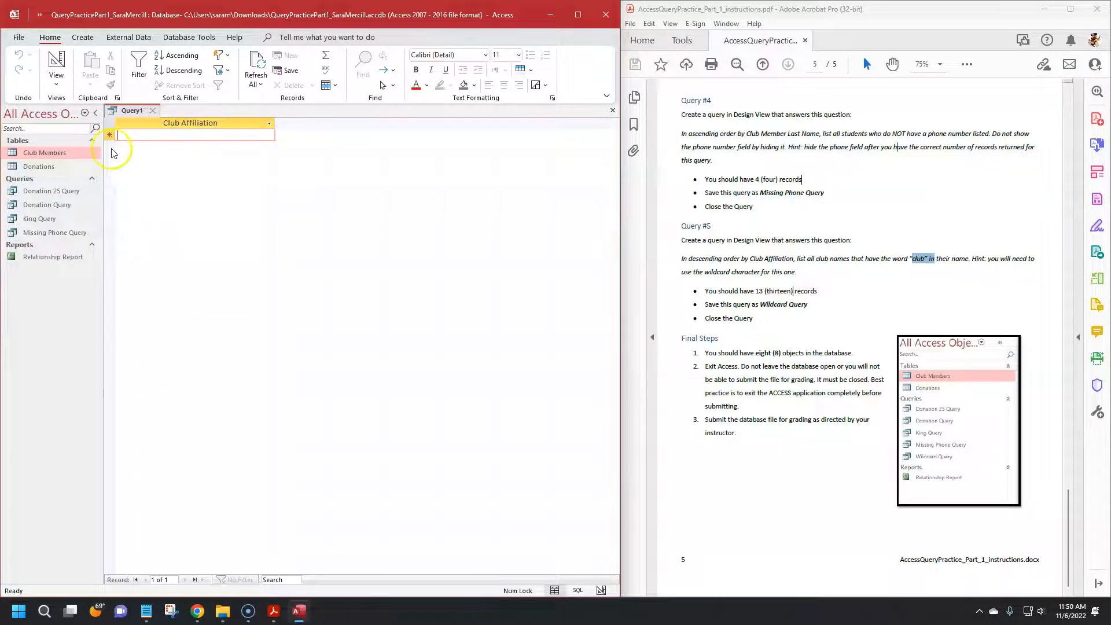
Delete the 'club' criterion and rerun Query1 to list all 30 affiliations again.
click(56, 64)
drag(175, 503, 143, 505)
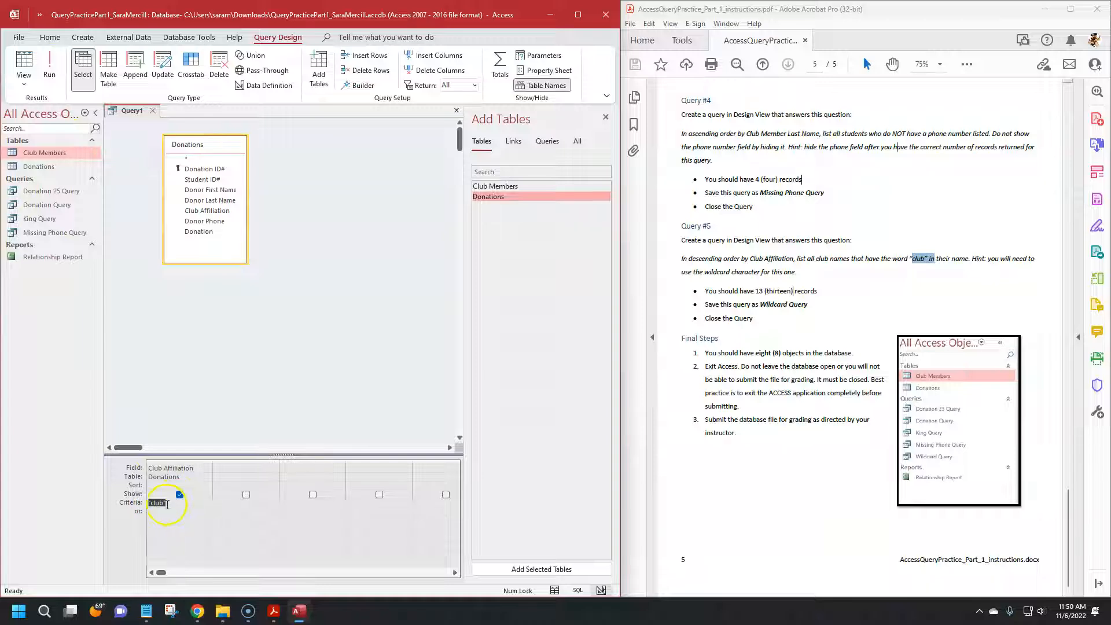
click(169, 505)
click(151, 508)
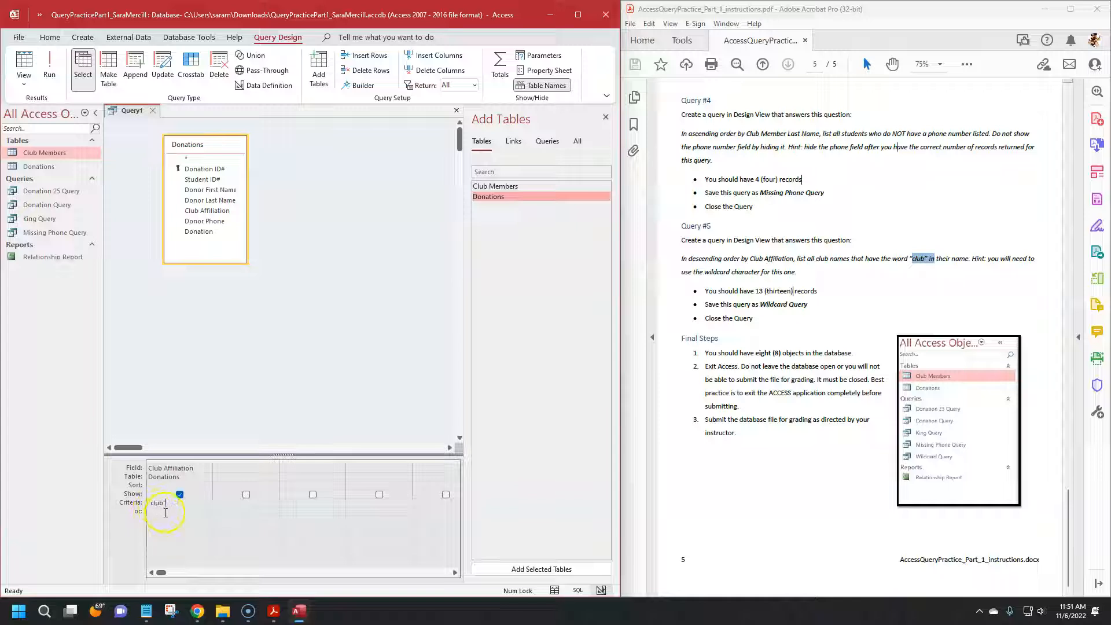
drag(166, 503, 118, 502)
key(BackSpace)
click(49, 63)
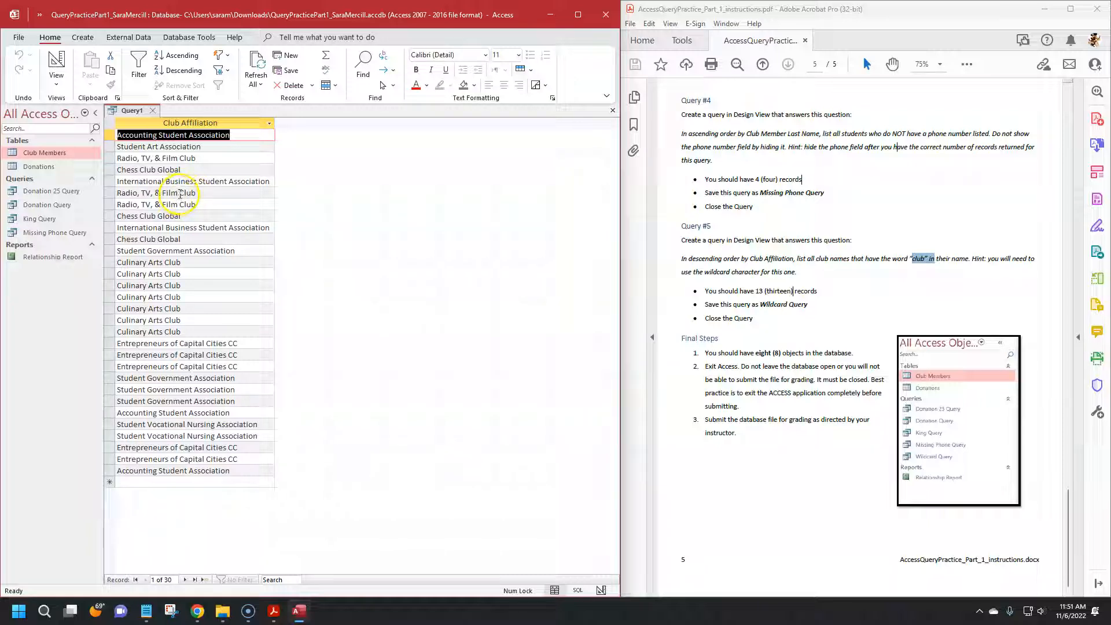
Return Query1 to Design View with the Club Affiliation criteria cell ready for editing.
drag(180, 193, 114, 195)
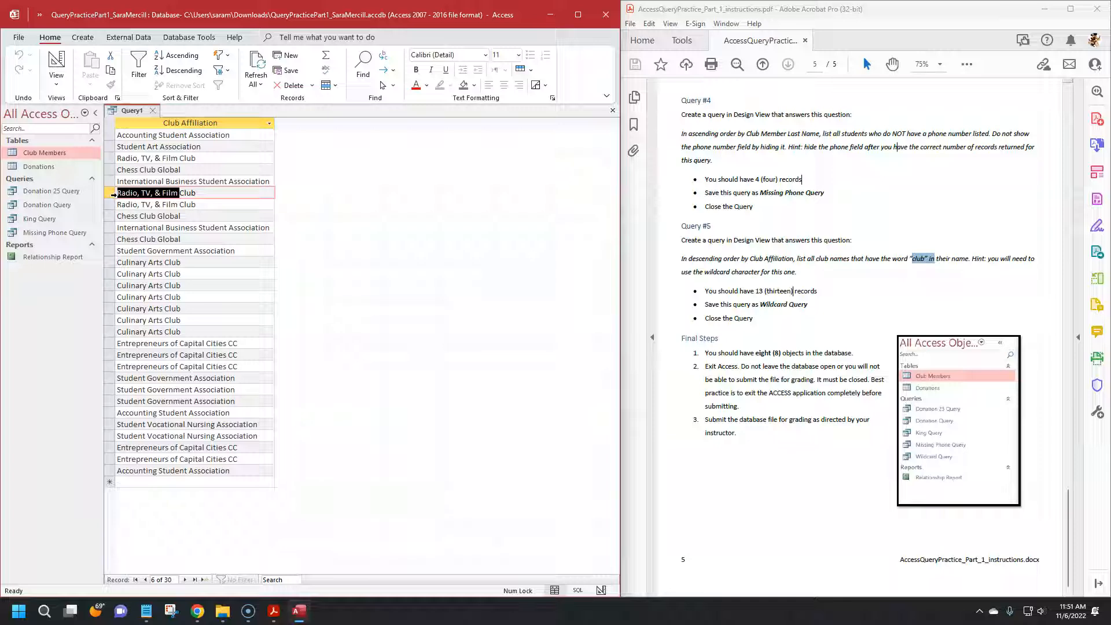
click(55, 65)
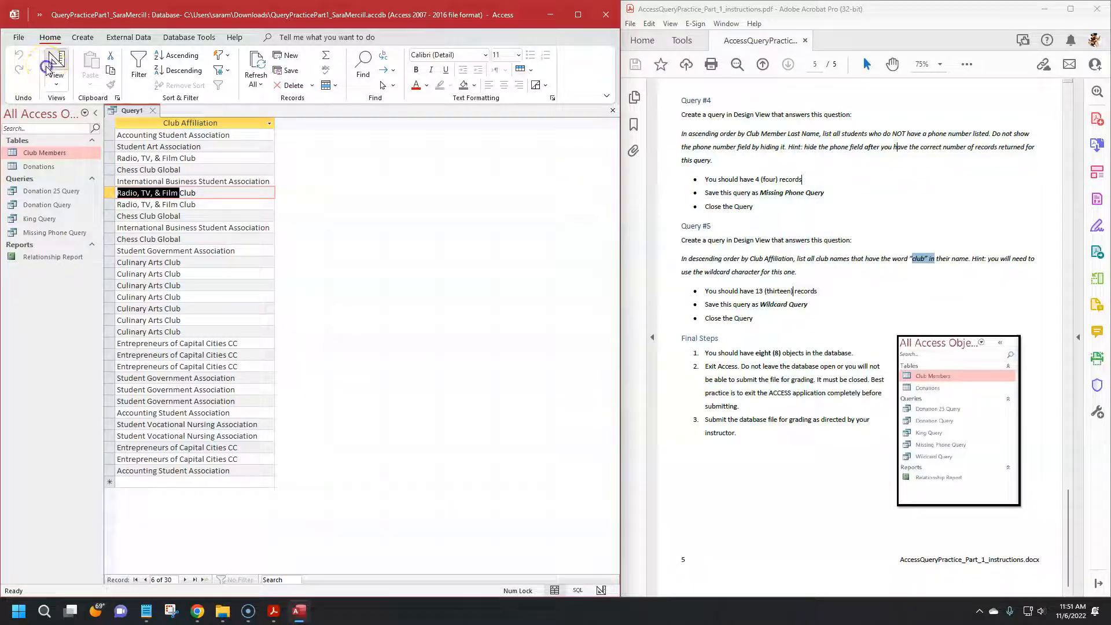
click(151, 502)
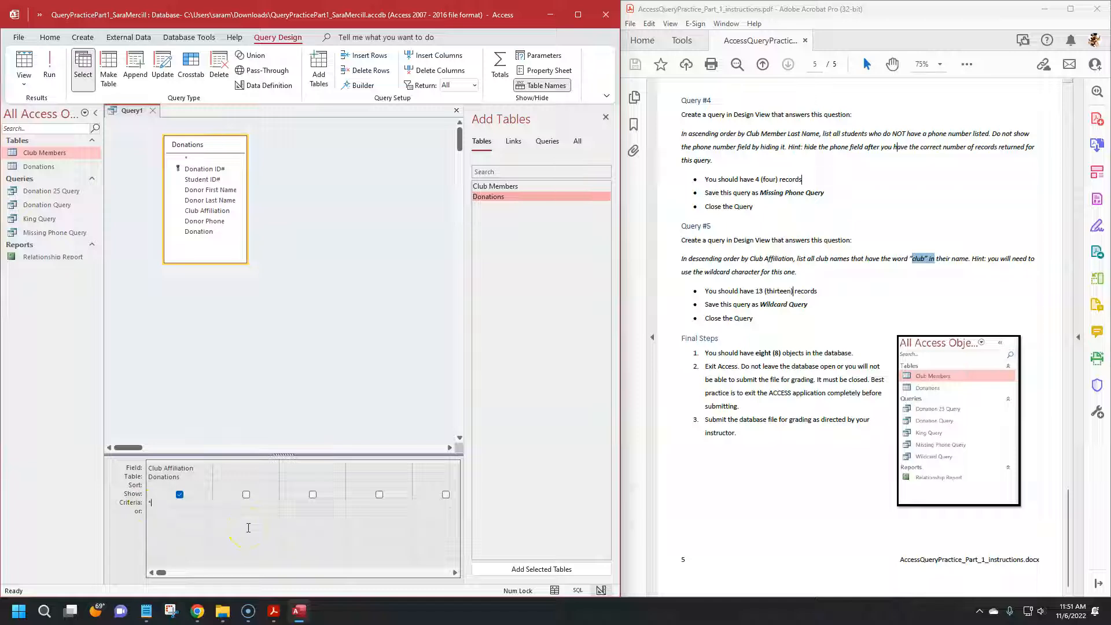
Set the Club Affiliation criterion to Like "*club" and run Query1, returning 10 records.
text(*club)
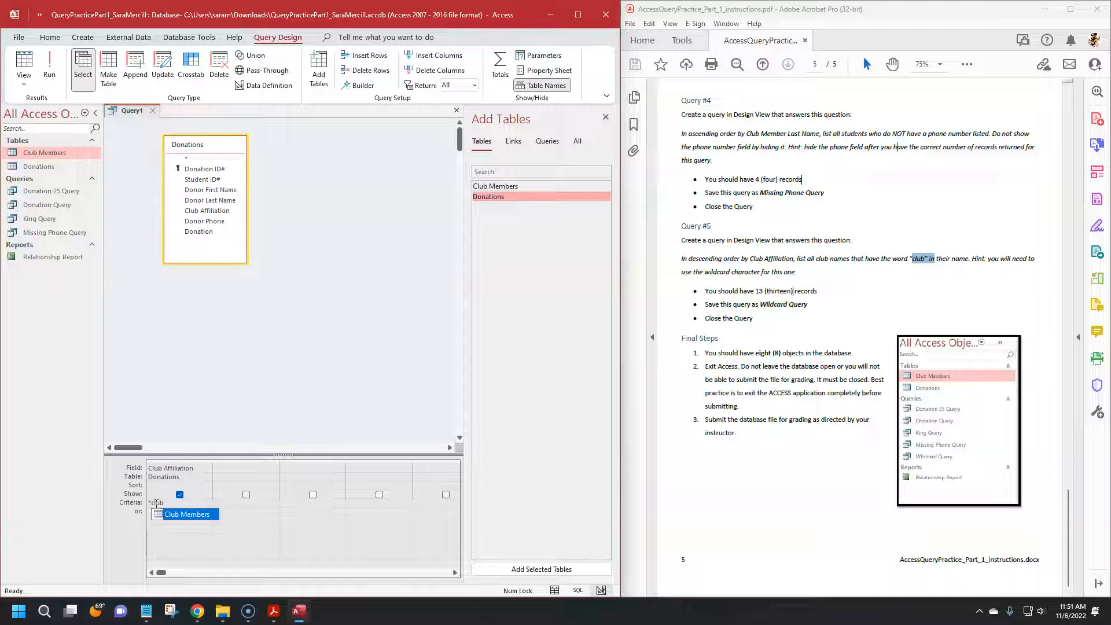
click(277, 538)
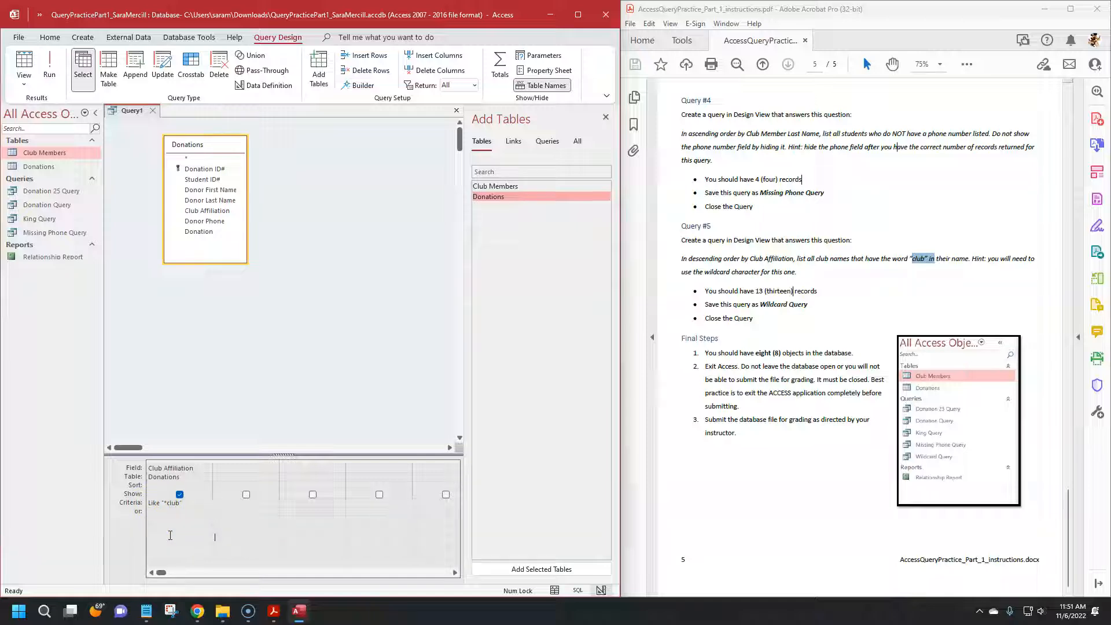
click(49, 64)
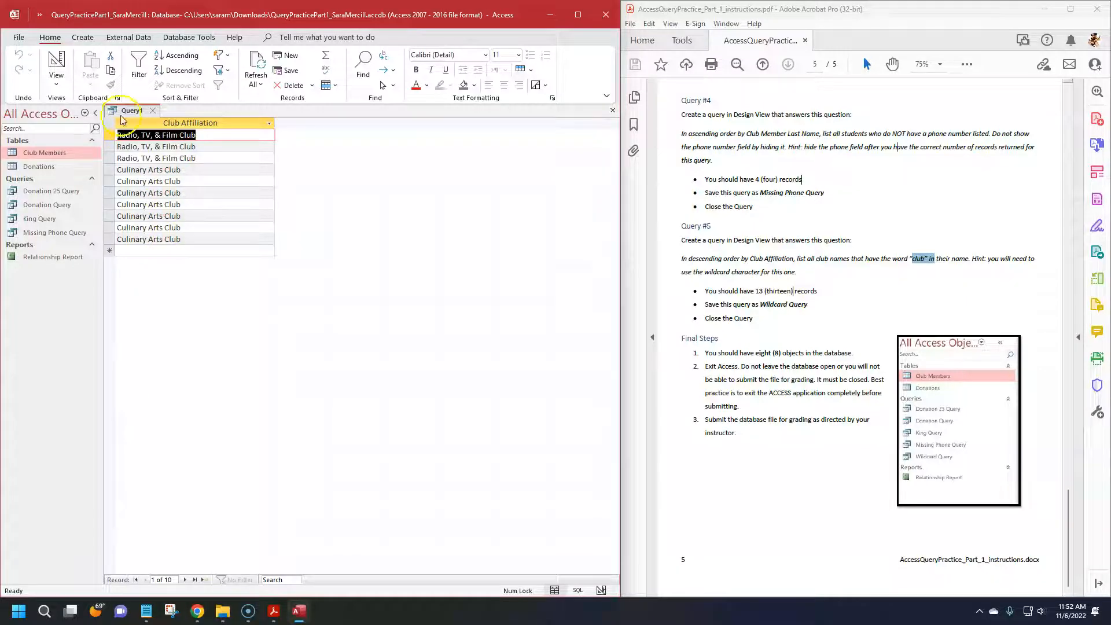
Rewrite the Club Affiliation criterion as Like "*club*" and rerun Query1 to get 13 records.
click(56, 64)
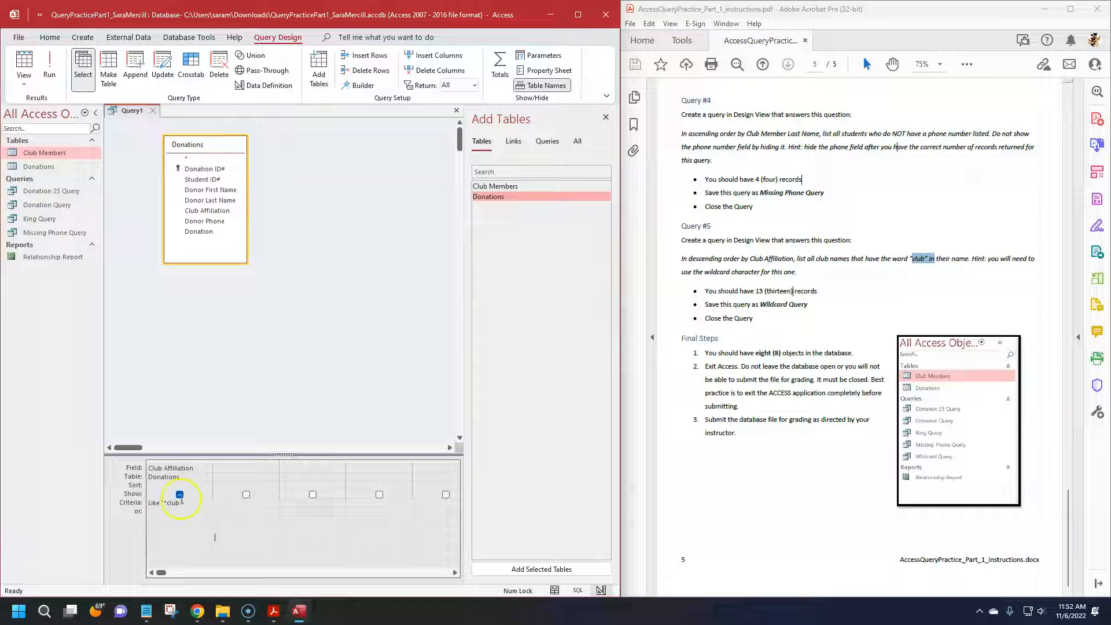
click(174, 506)
text(*")
key(Left)
key(Delete)
click(175, 505)
text(=)
key(BackSpace)
text(club)
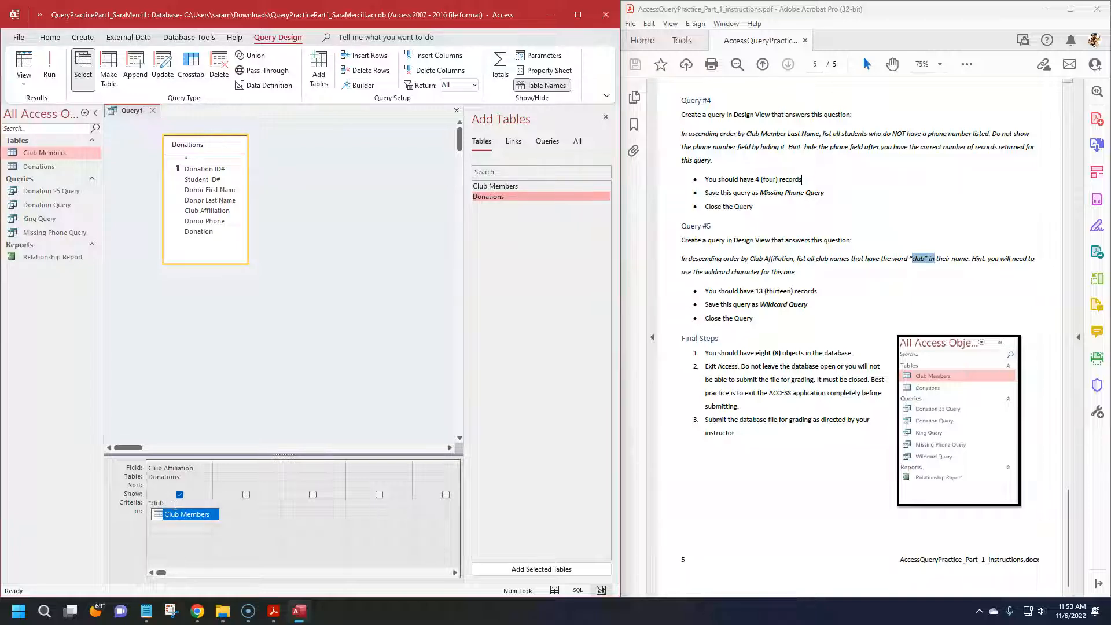
text(*)
click(158, 511)
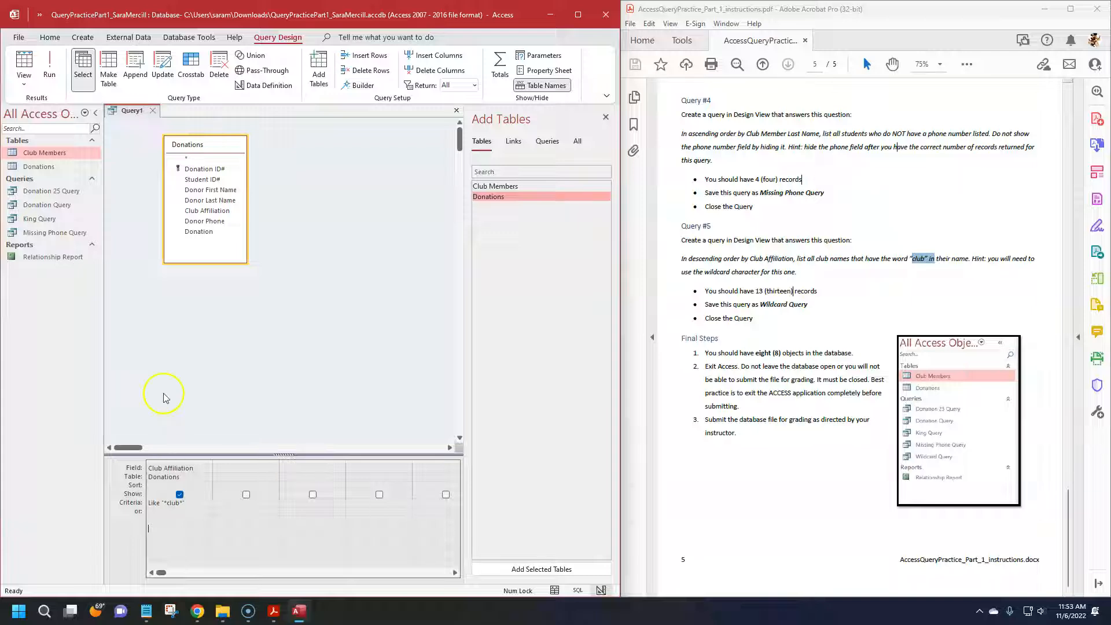
click(49, 63)
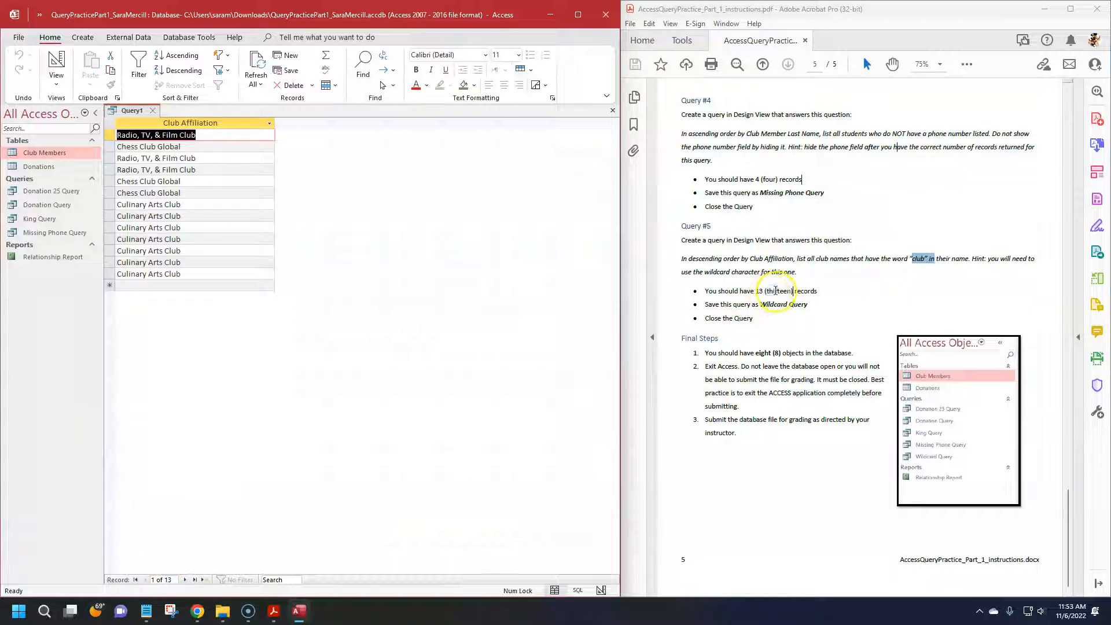
Check the results by selecting the words Chess, Global and Club in the datasheet entries.
drag(765, 291, 817, 291)
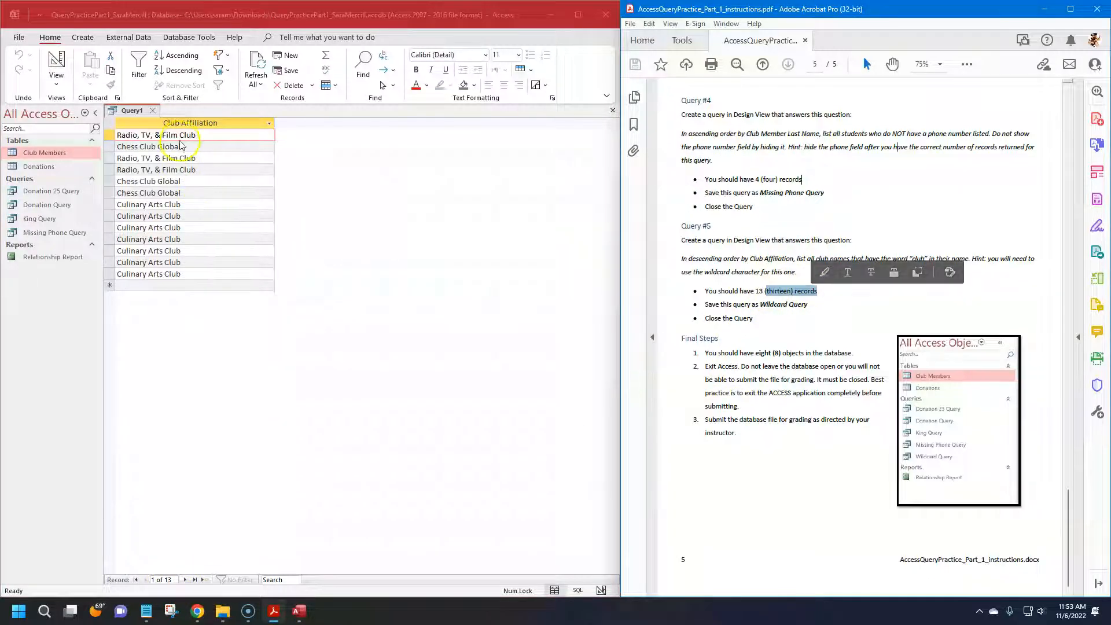
click(142, 194)
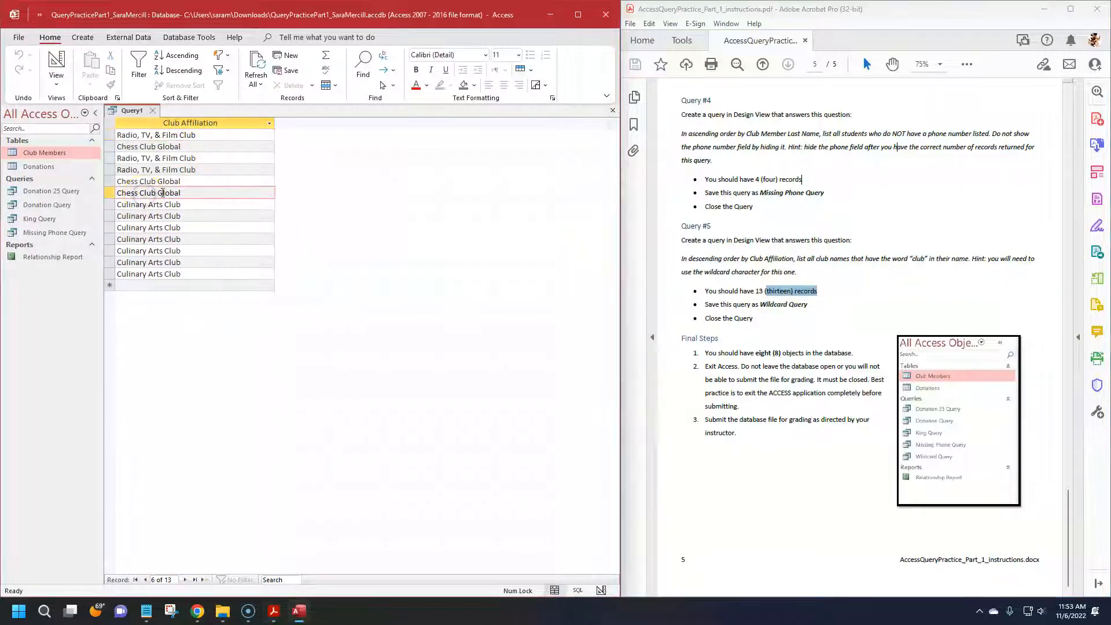
double_click(124, 196)
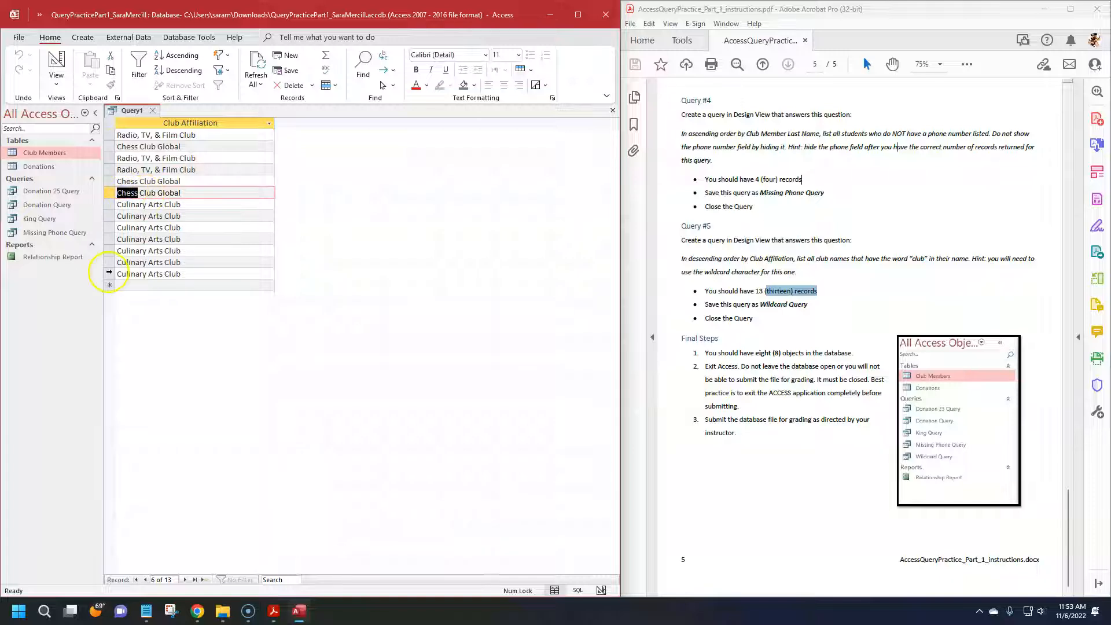
double_click(168, 195)
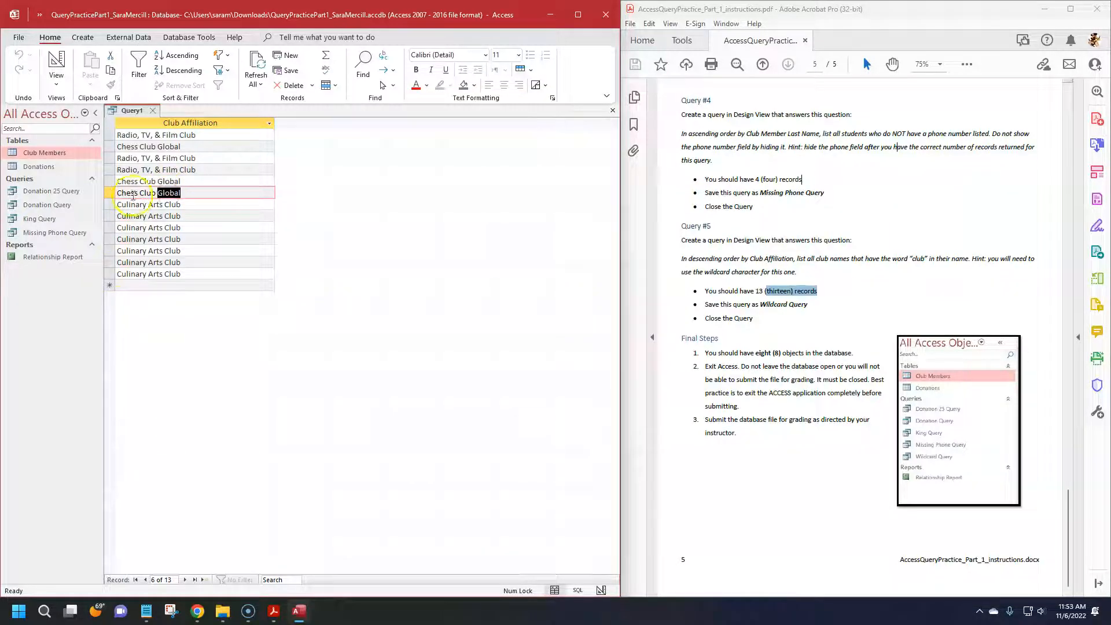
double_click(149, 193)
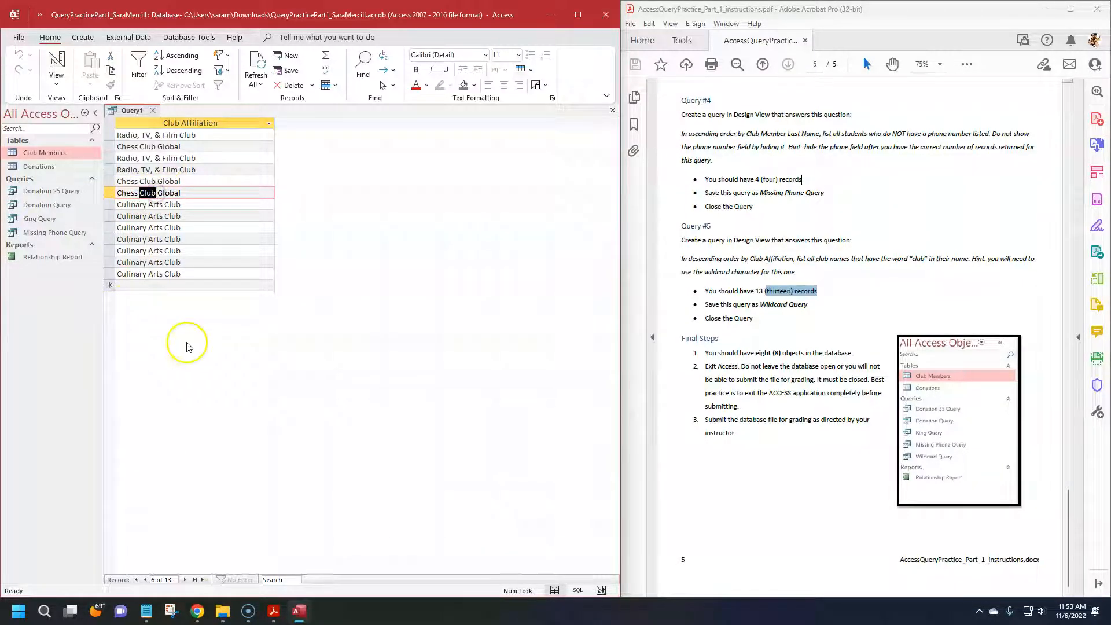
click(166, 204)
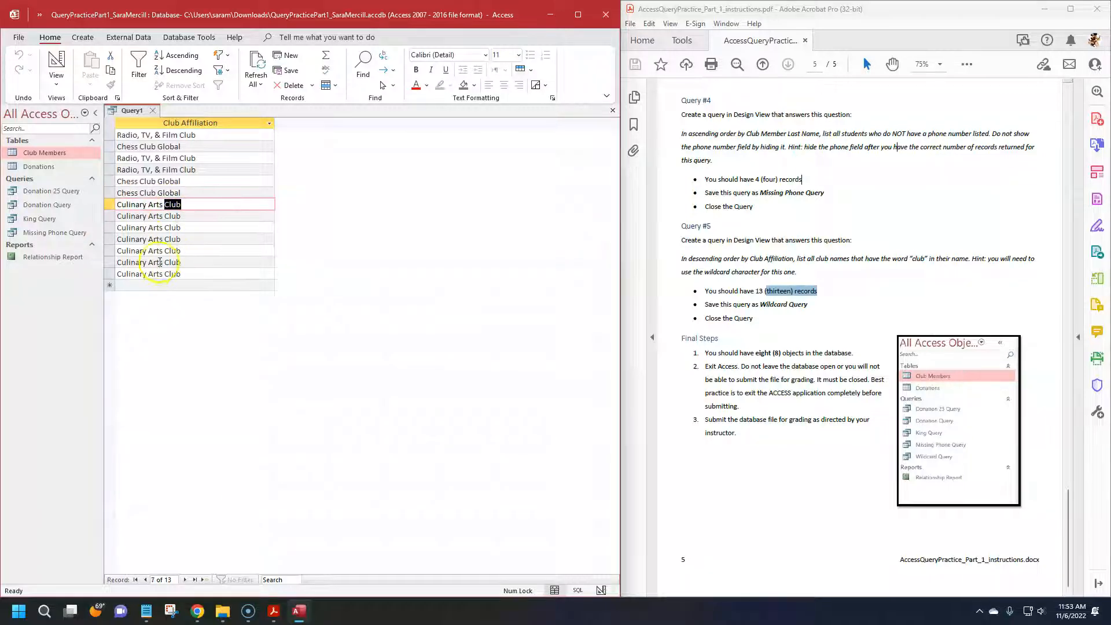
Sort Club Affiliation in descending order, rerun the query, and begin saving it.
click(57, 61)
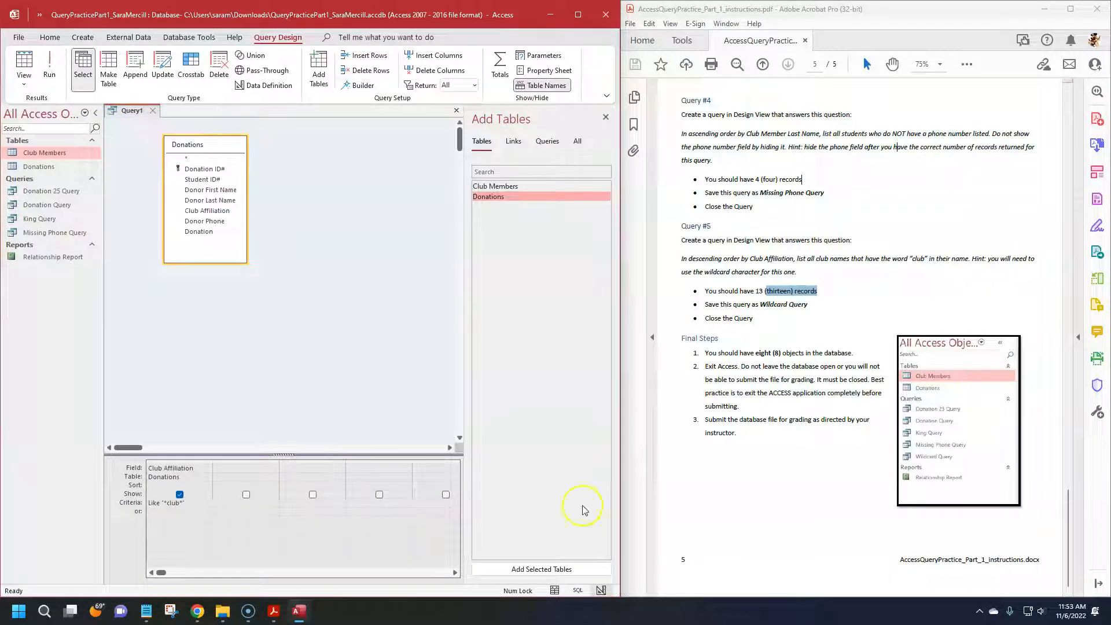
click(202, 487)
click(184, 503)
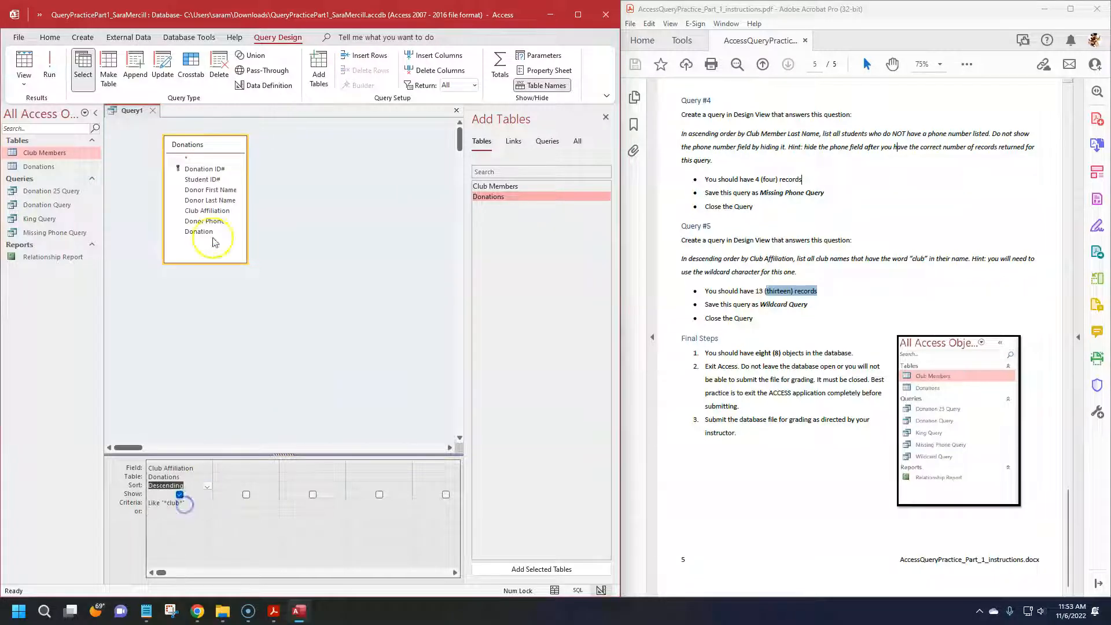
click(49, 63)
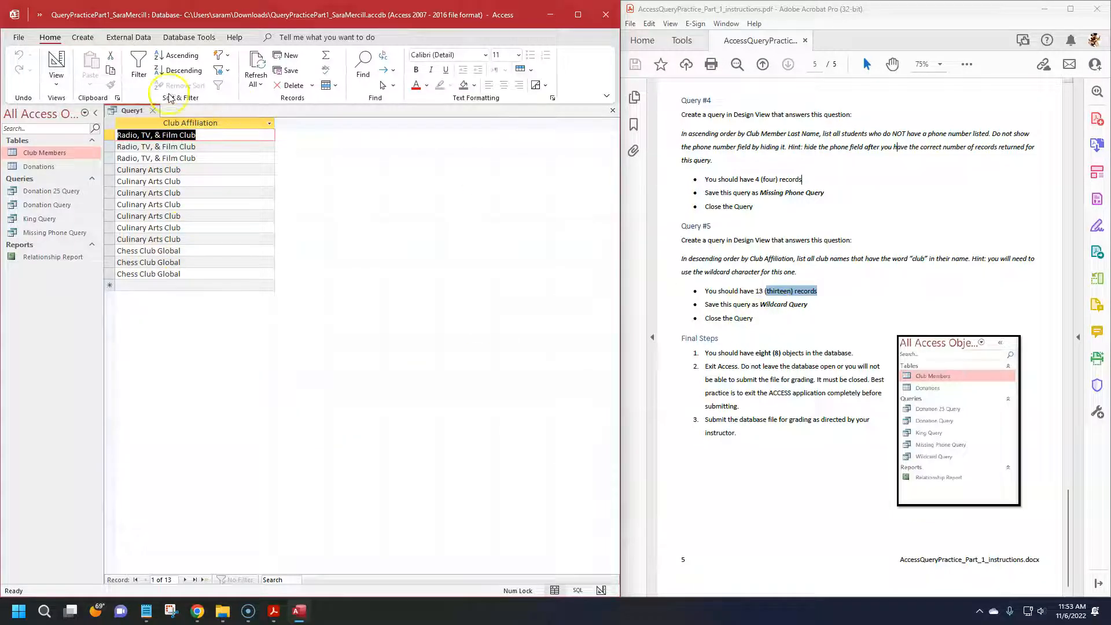
right_click(129, 112)
click(150, 116)
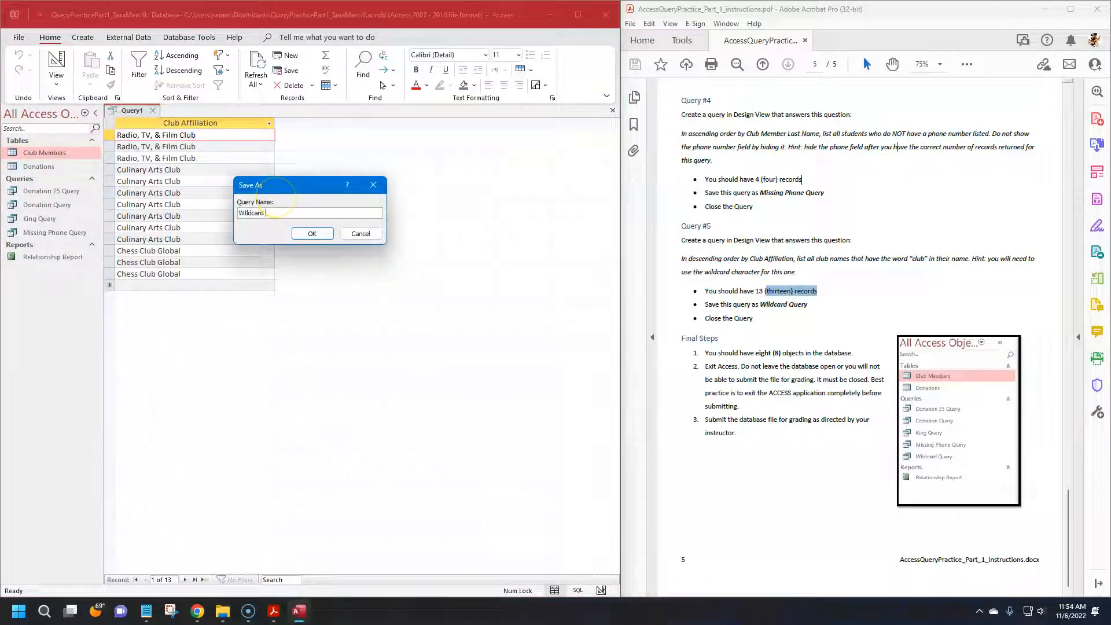
Save the query as 'Wildcard Query' and close it.
text(WIldcard Query)
click(312, 233)
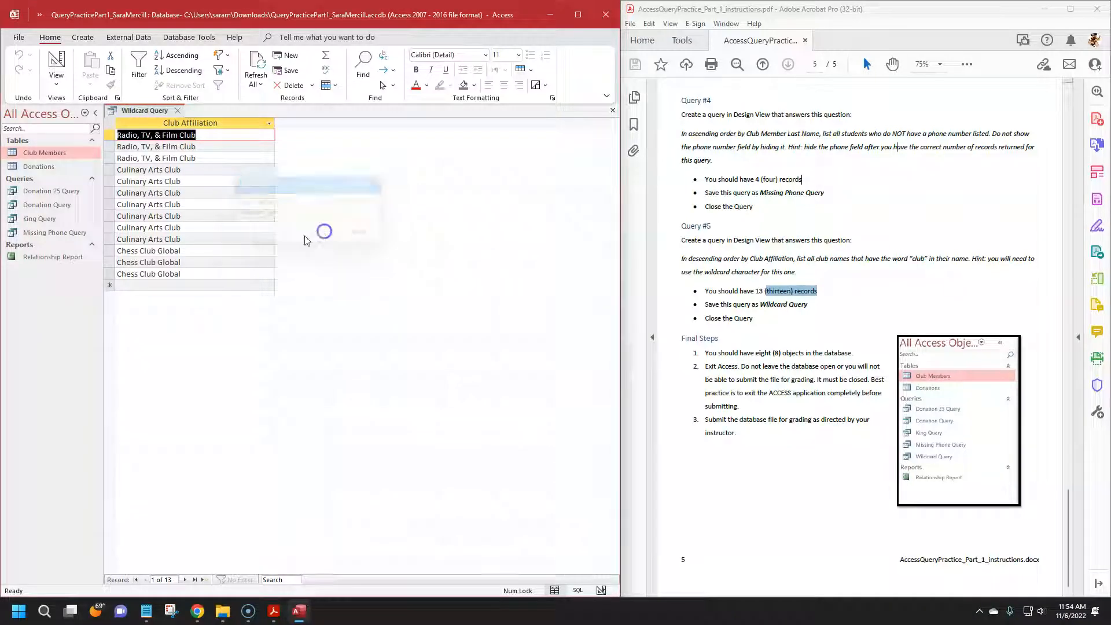
click(179, 111)
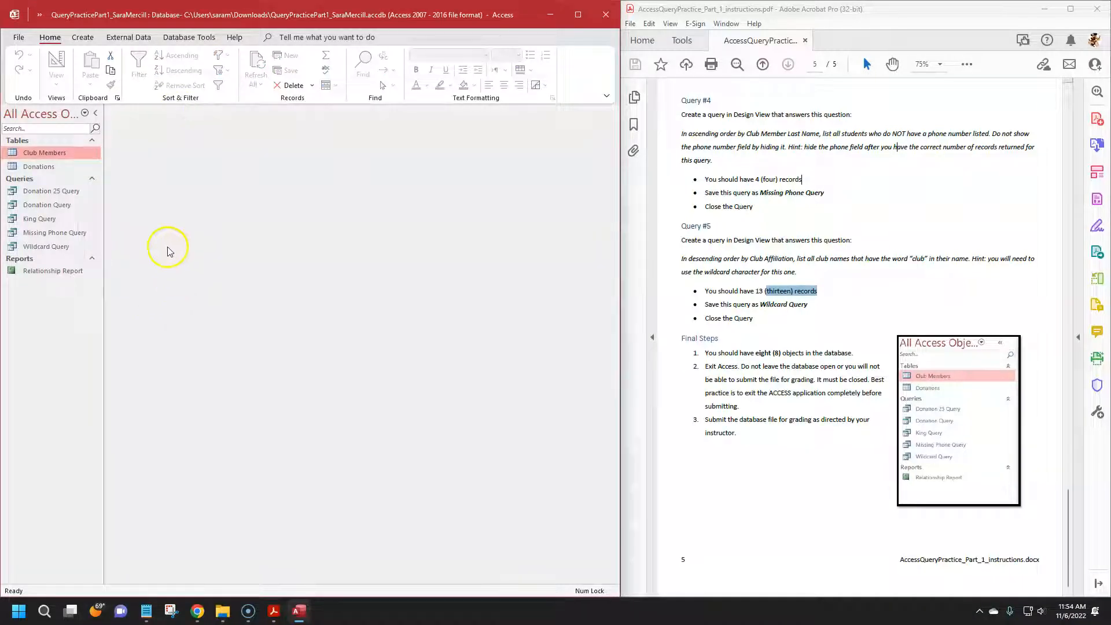
Step through the Navigation Pane objects to count the database's eight objects.
click(38, 166)
click(38, 191)
click(39, 205)
click(39, 219)
click(40, 232)
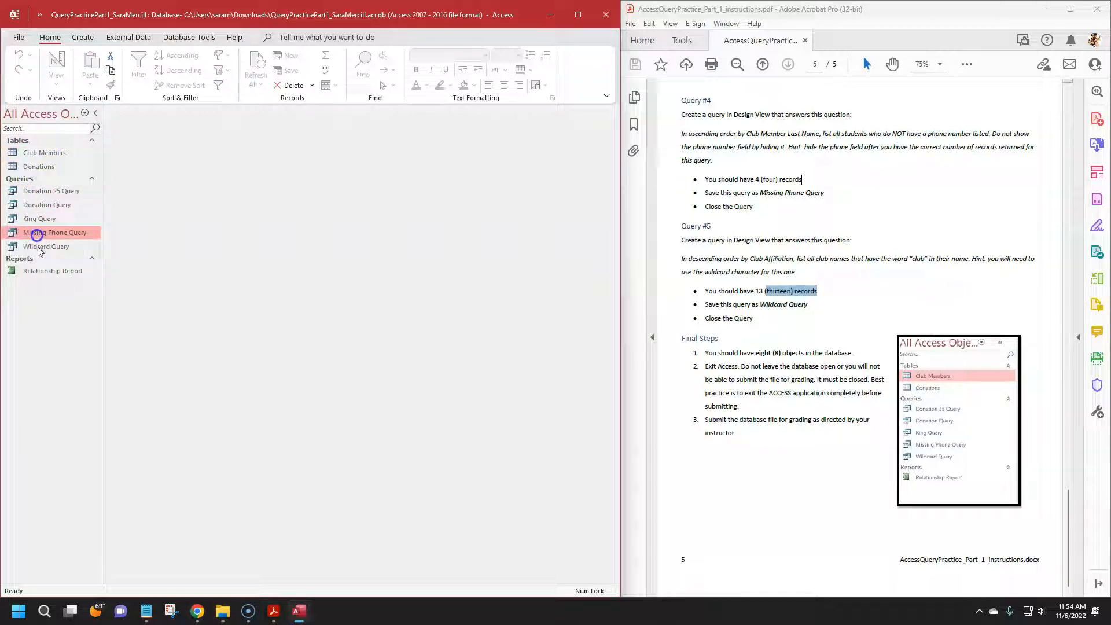
click(39, 246)
click(39, 271)
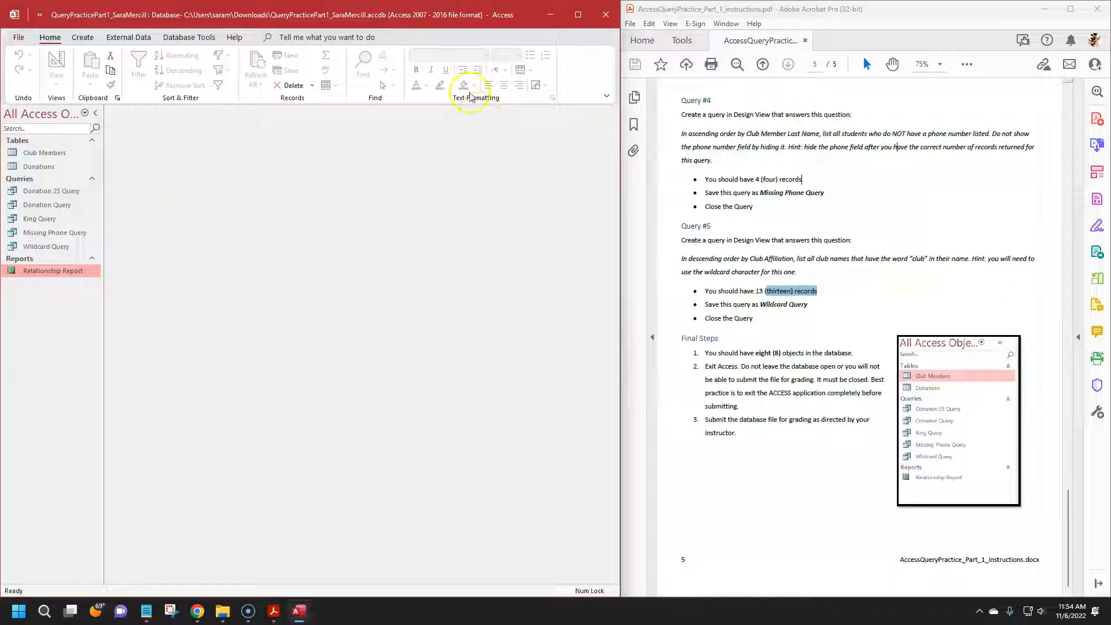
Open the Downloads folder in File Explorer and restore Access to a floating window beside it.
click(222, 613)
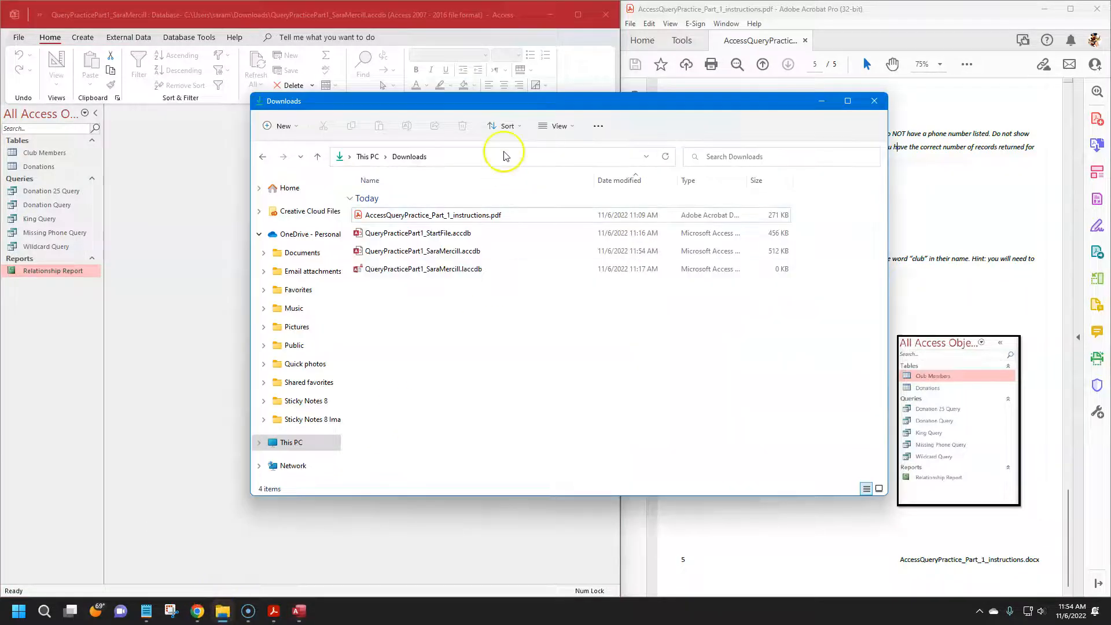
drag(509, 105, 529, 151)
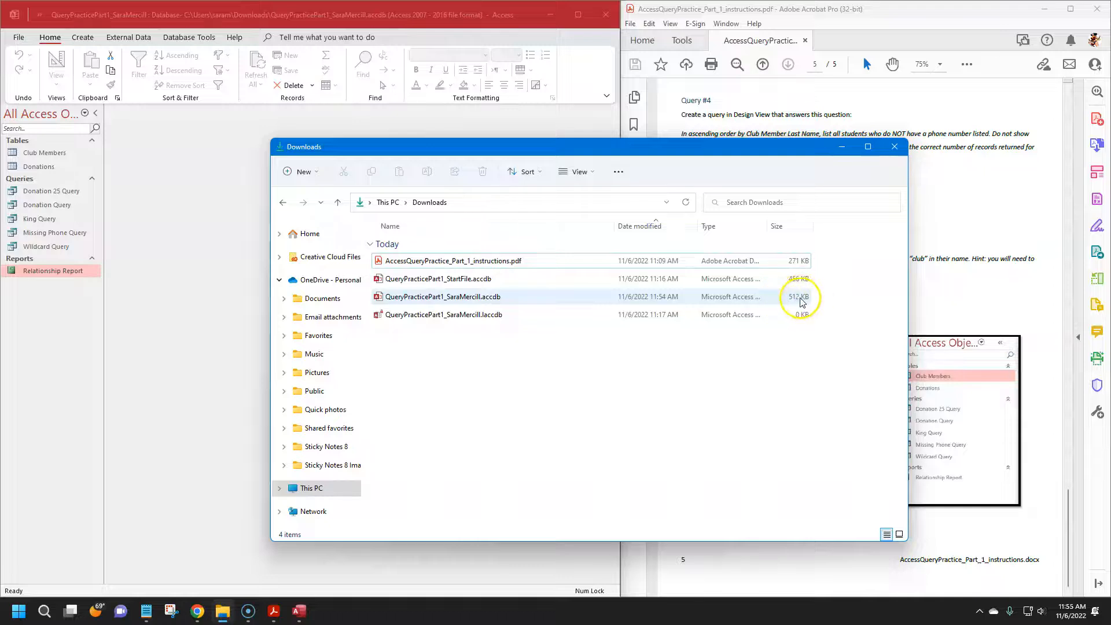
click(537, 125)
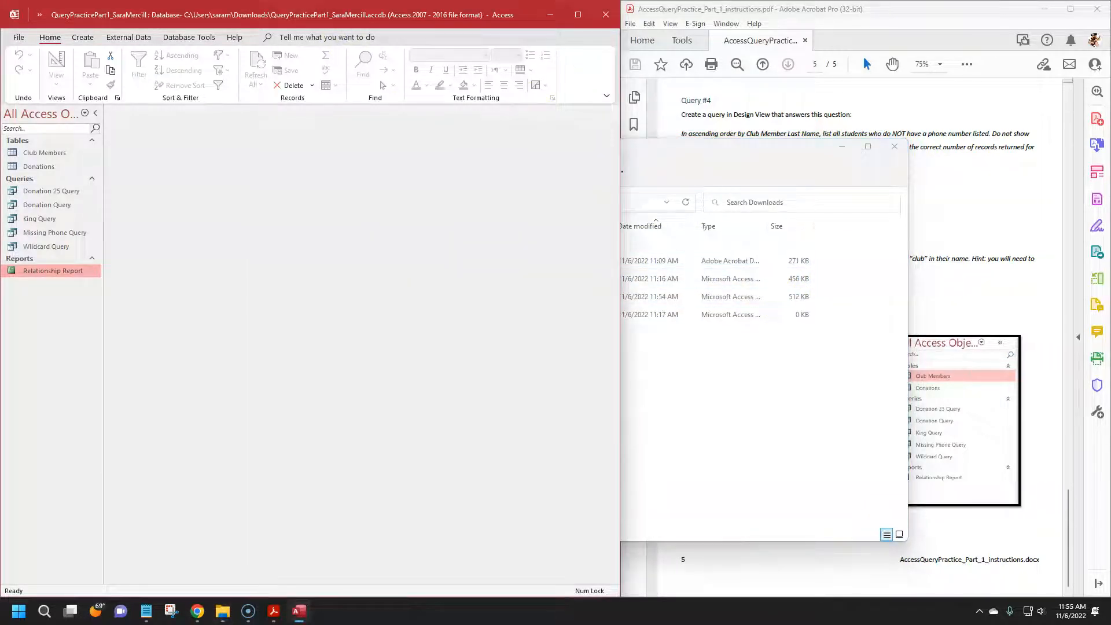
click(922, 42)
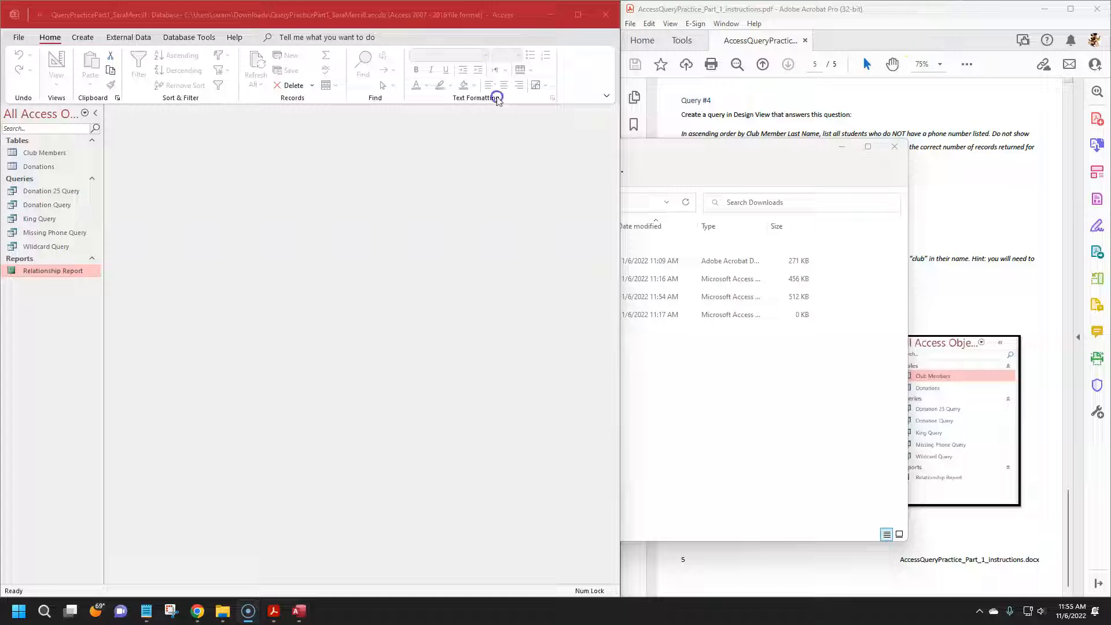
drag(434, 14, 599, 41)
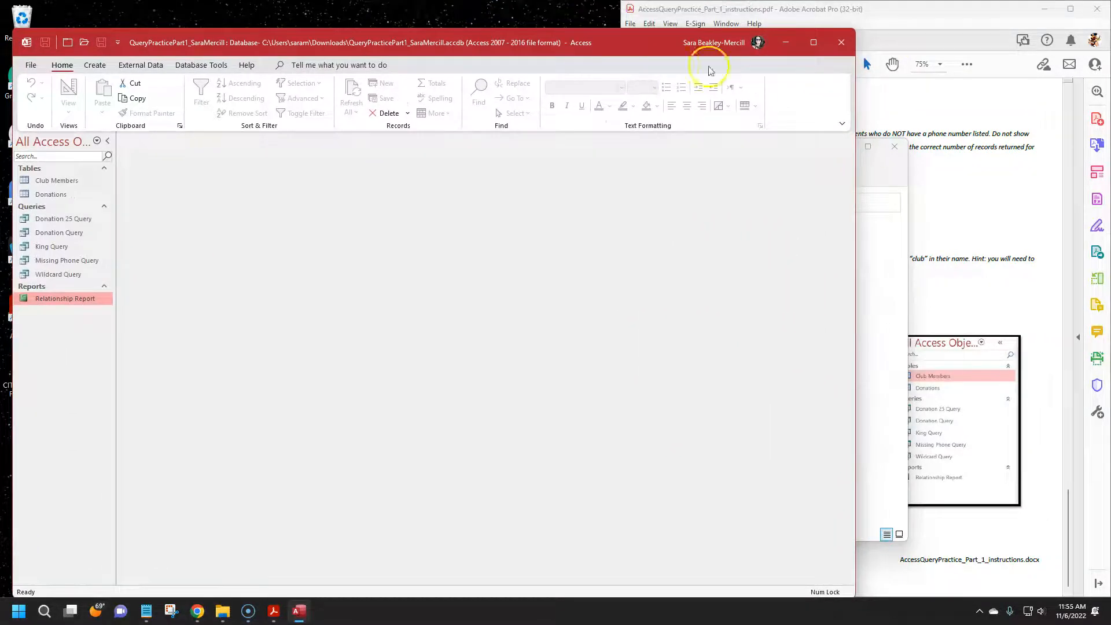
Move the Downloads window to the right and exit Access.
click(882, 169)
drag(757, 151, 927, 188)
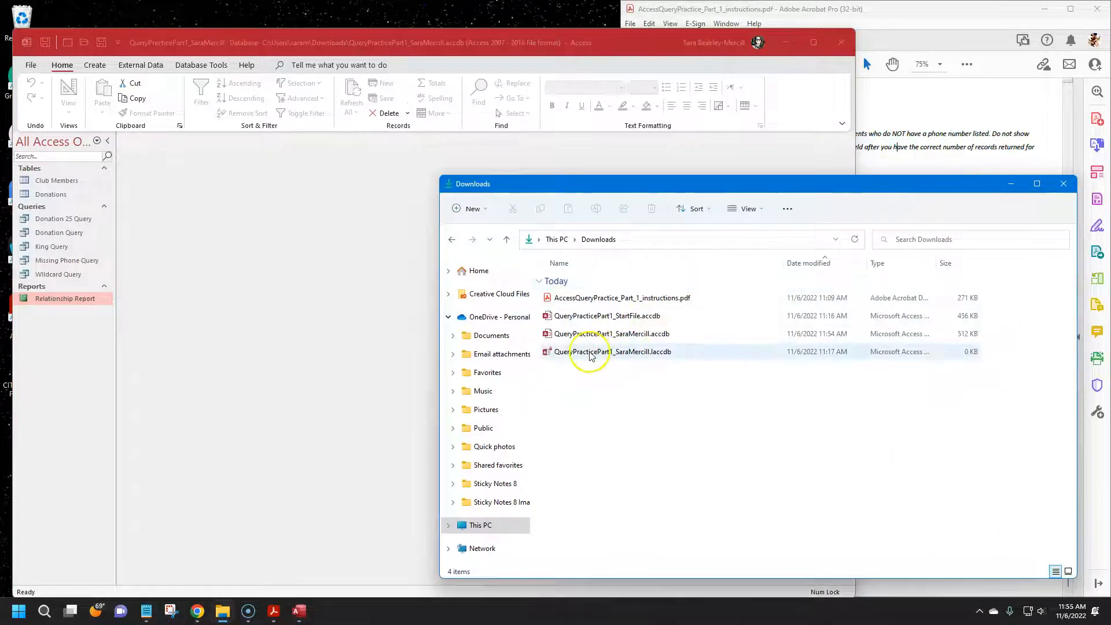
click(840, 43)
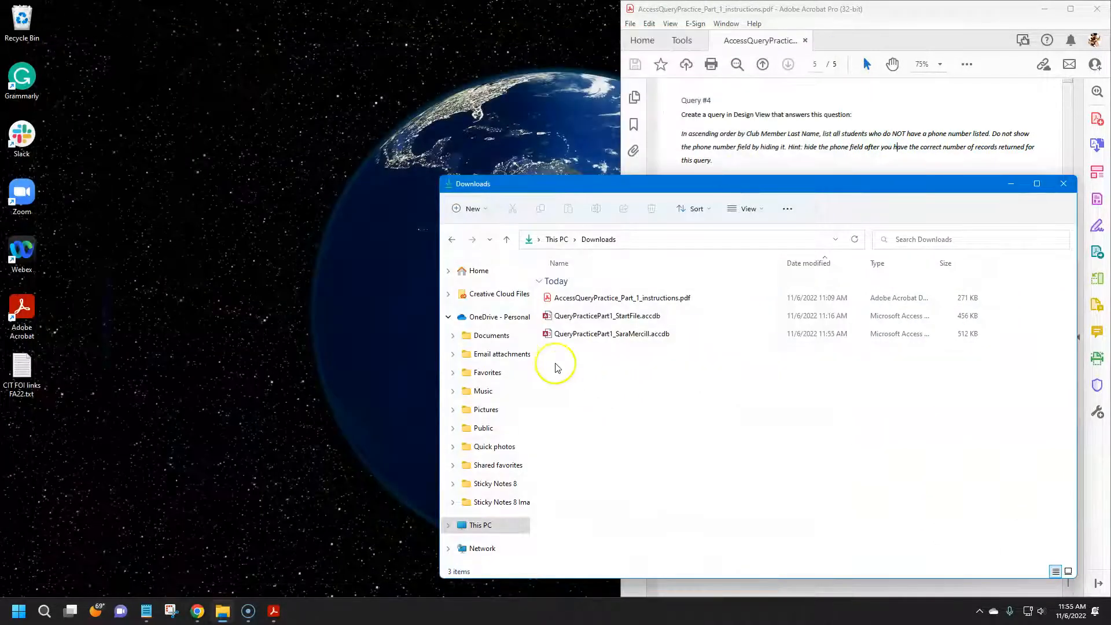
Verify the saved 512 KB database in Downloads with its lock file gone.
click(578, 340)
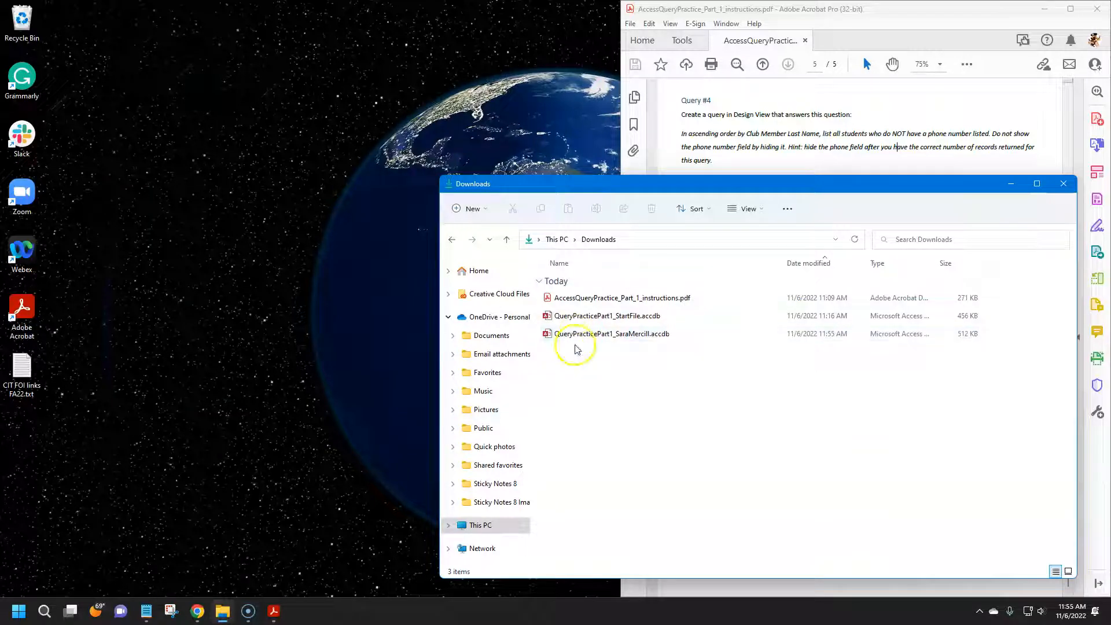
drag(722, 184, 512, 109)
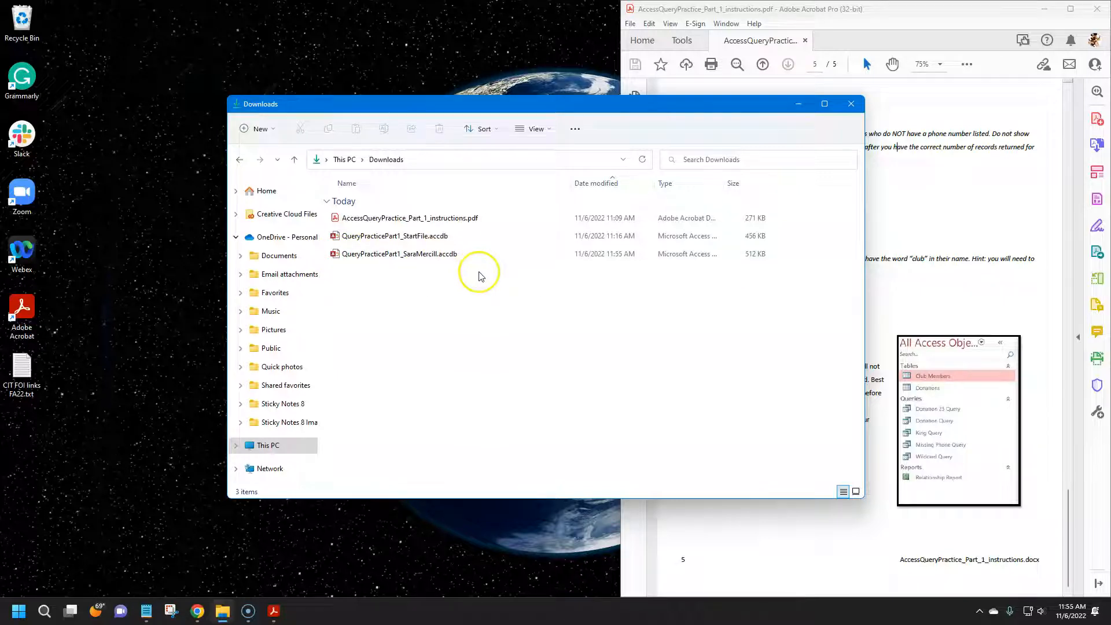
drag(635, 107, 514, 127)
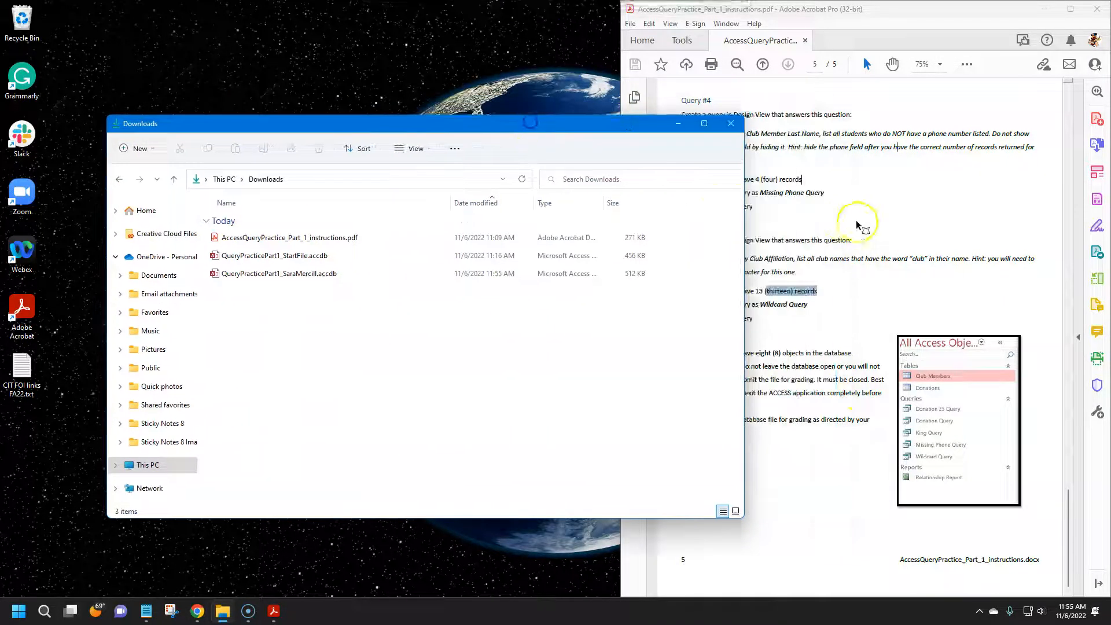
click(856, 223)
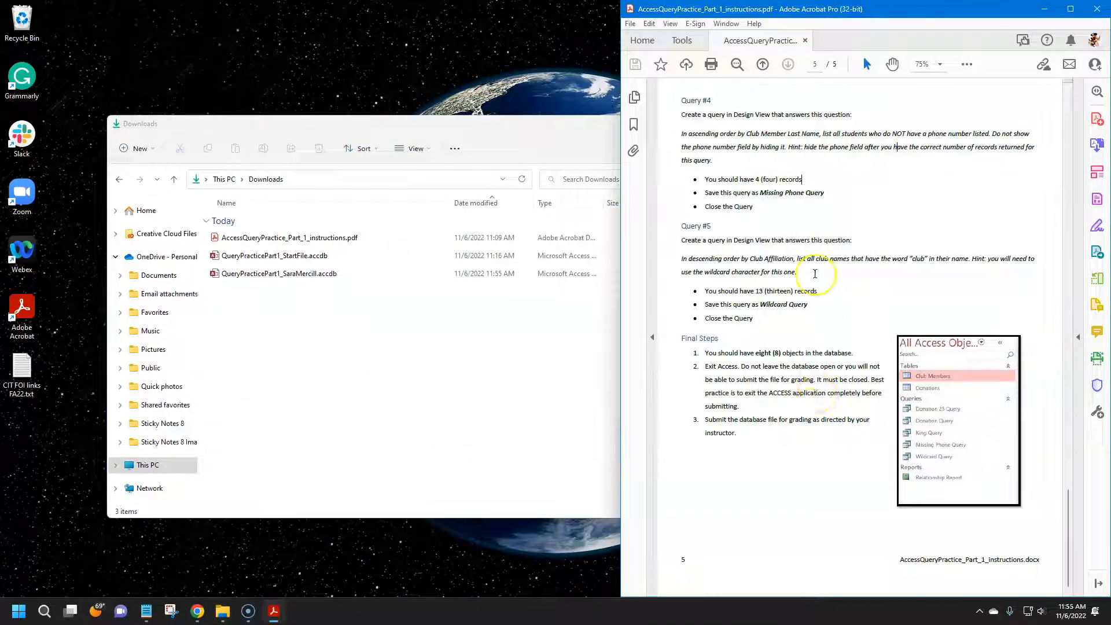